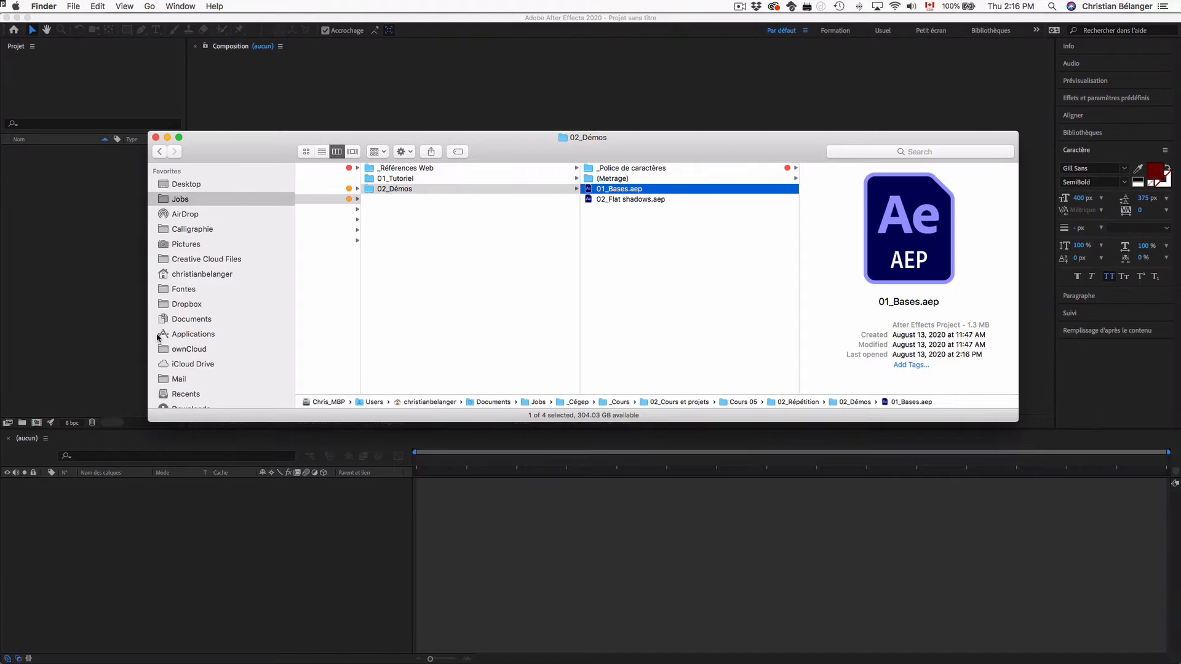
# Step: Open the project file 01_Bases.aep from the 02_Démos folder in After Effects
pyautogui.press('super+Tab')
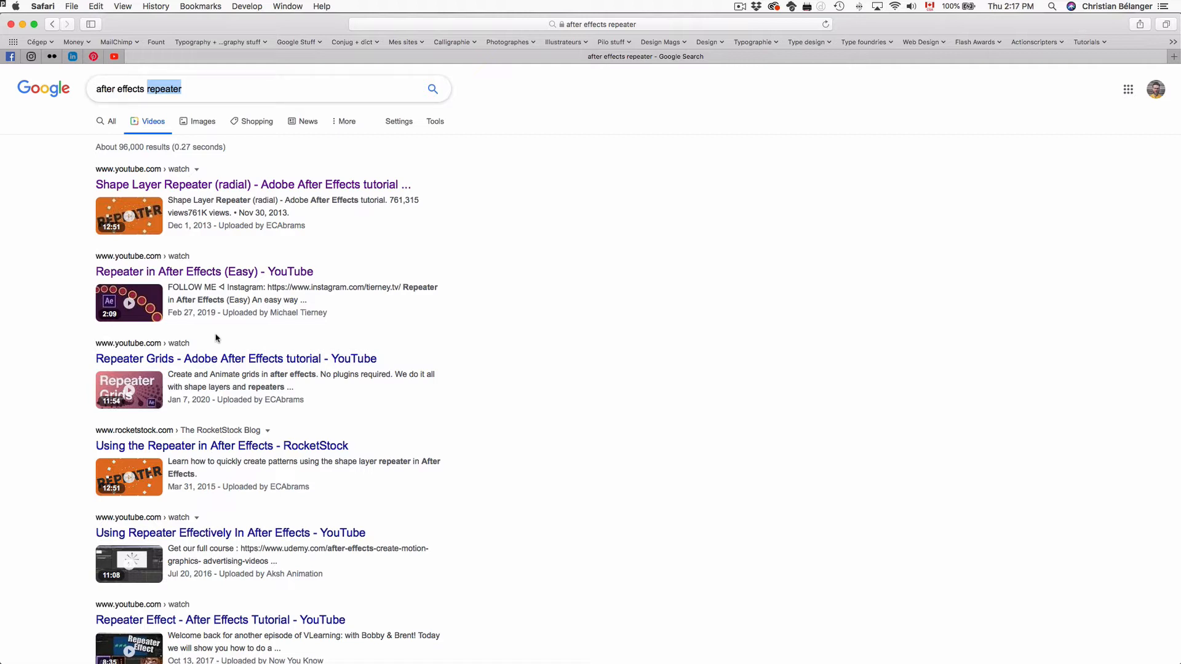
pyautogui.press('super+Tab')
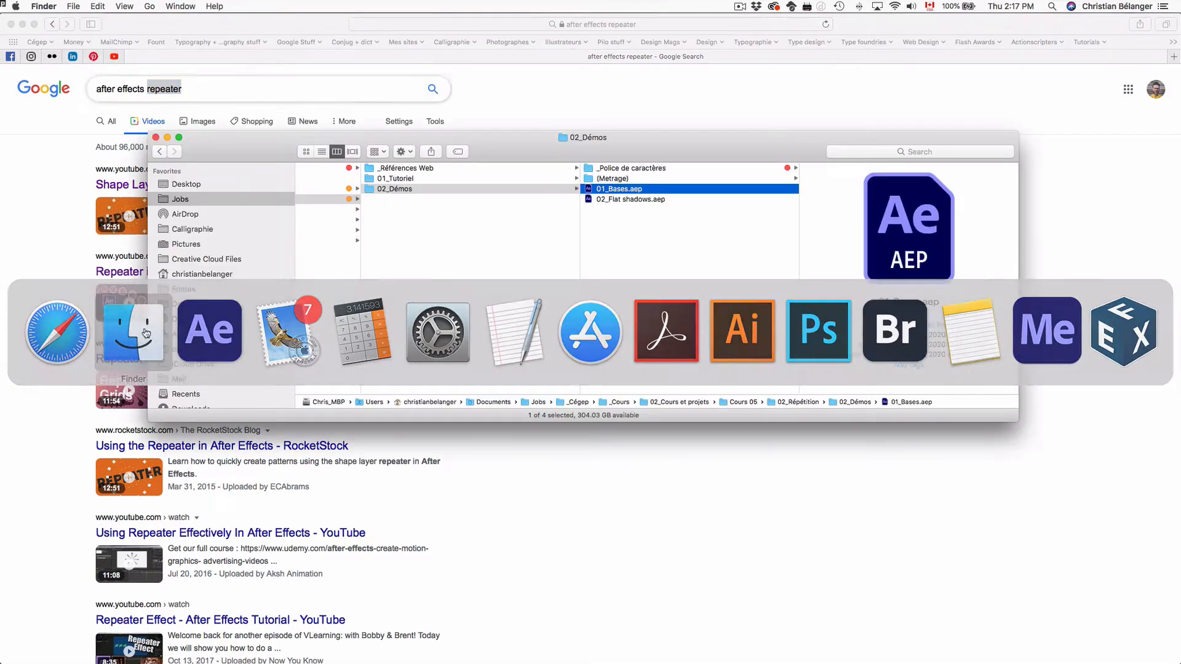
pyautogui.doubleClick(684, 191)
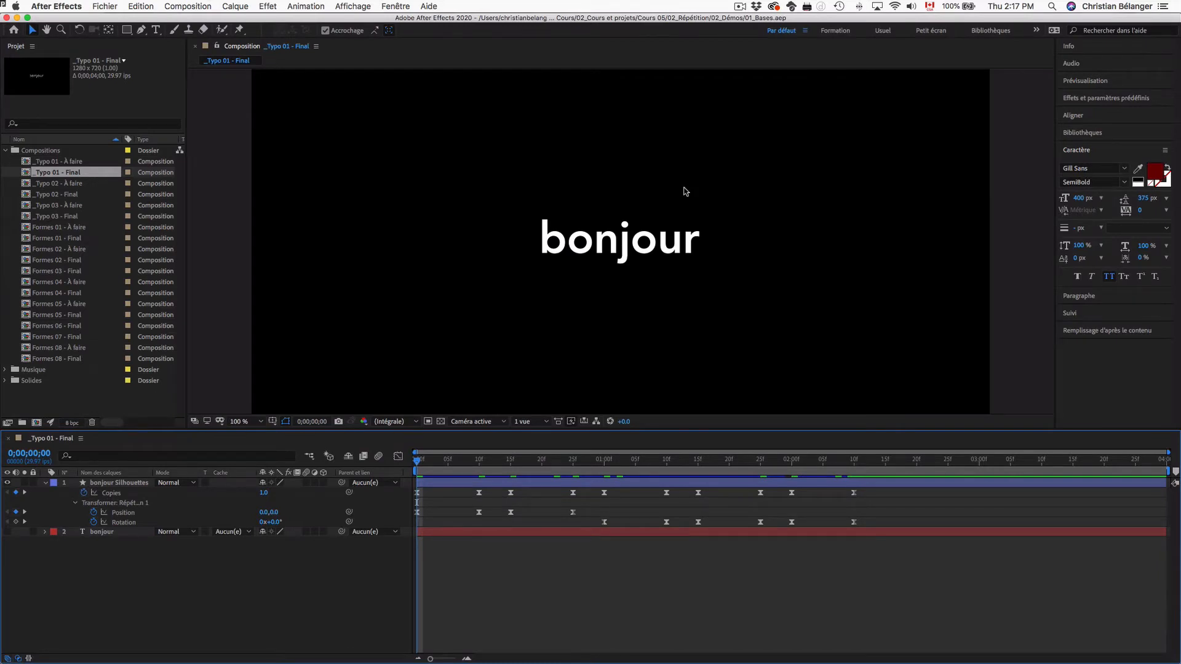
# Step: Preview the _Typo 01 - Final composition at 50 % zoom and return the playhead to the first frame
pyautogui.press(',')
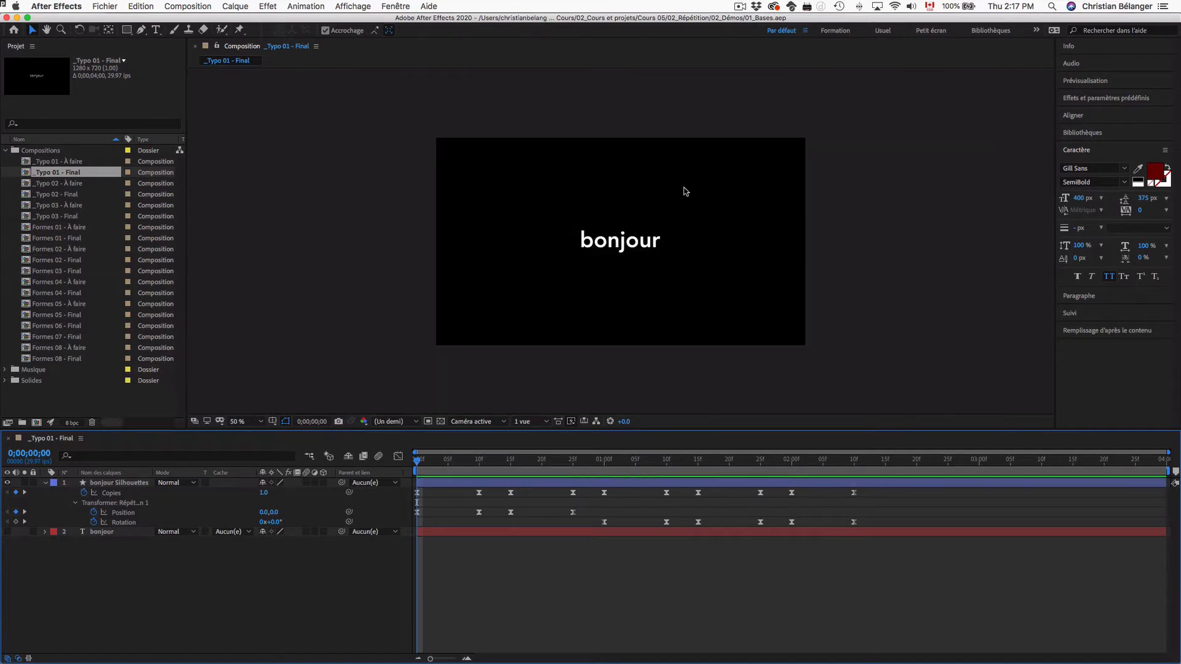
pyautogui.press('space')
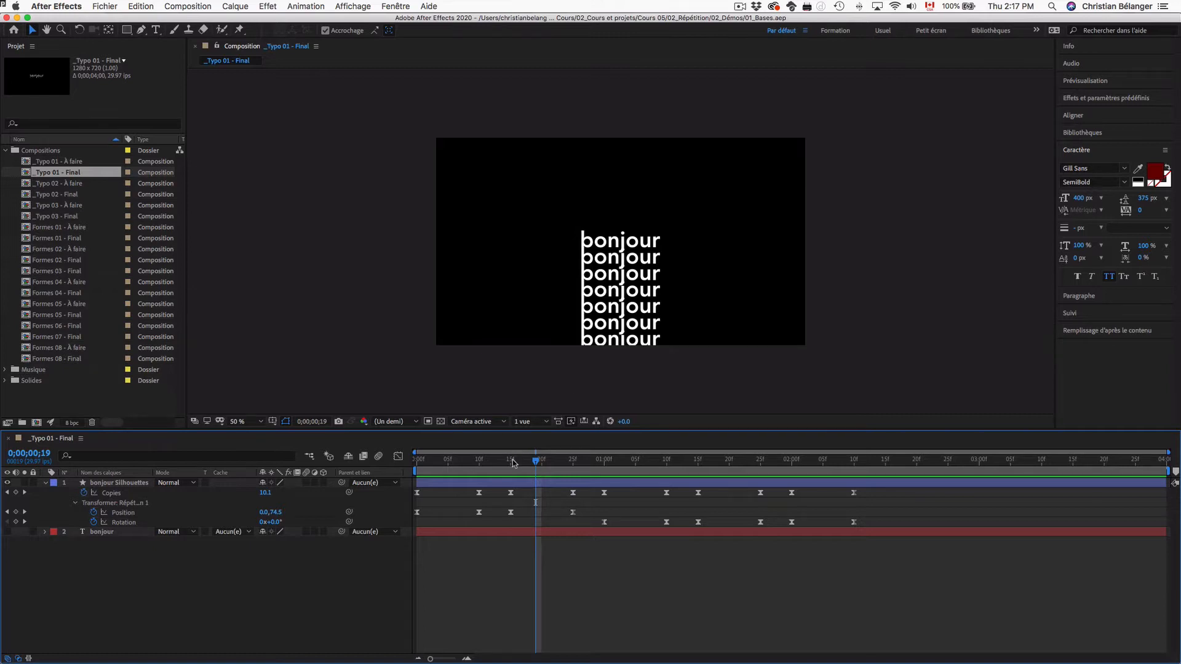
pyautogui.moveTo(536, 460); pyautogui.dragTo(409, 466)
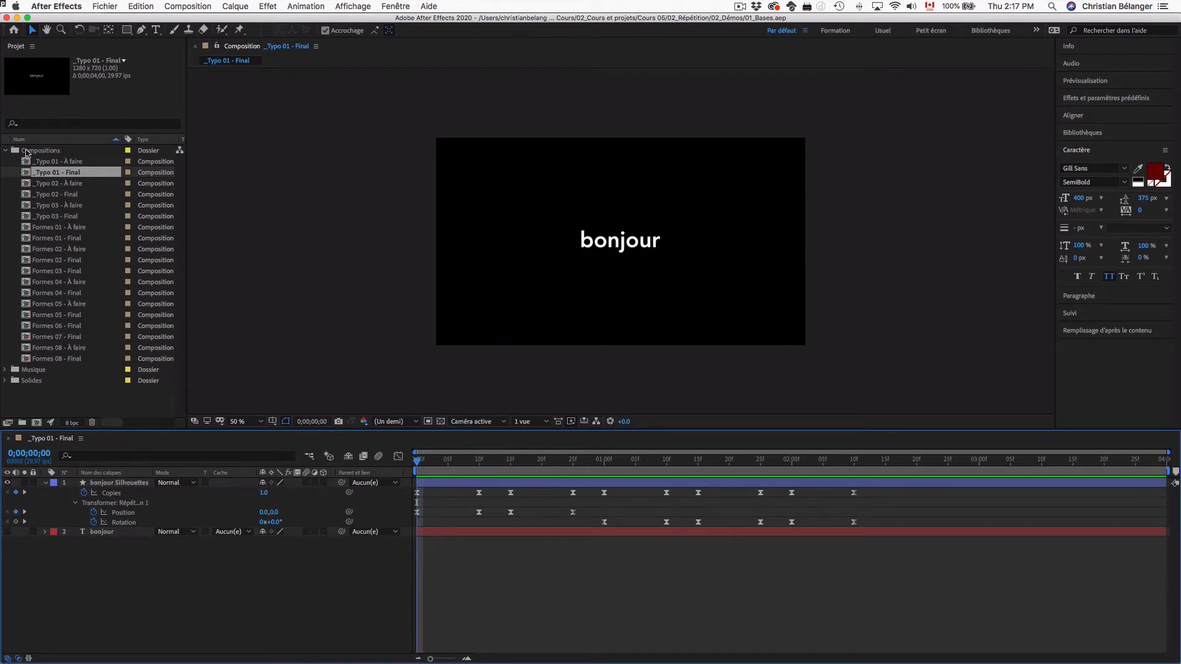
# Step: Open the _Typo 01 - À faire composition and review the animator properties offered for its bonjour text layer
pyautogui.doubleClick(59, 162)
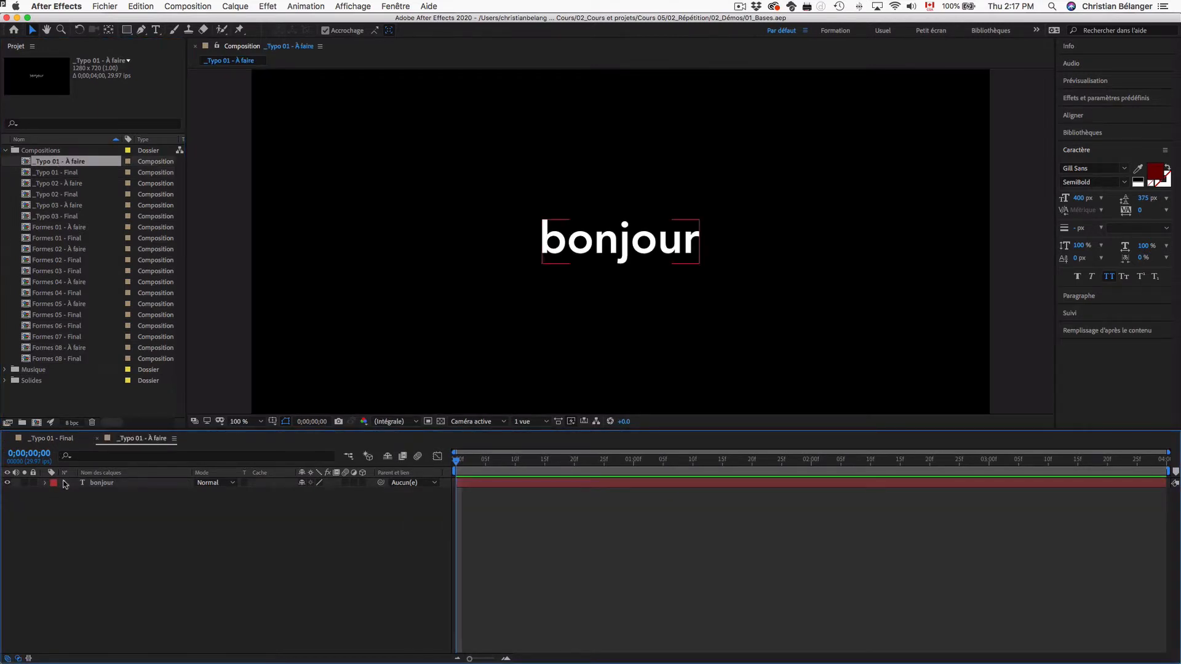
pyautogui.click(99, 483)
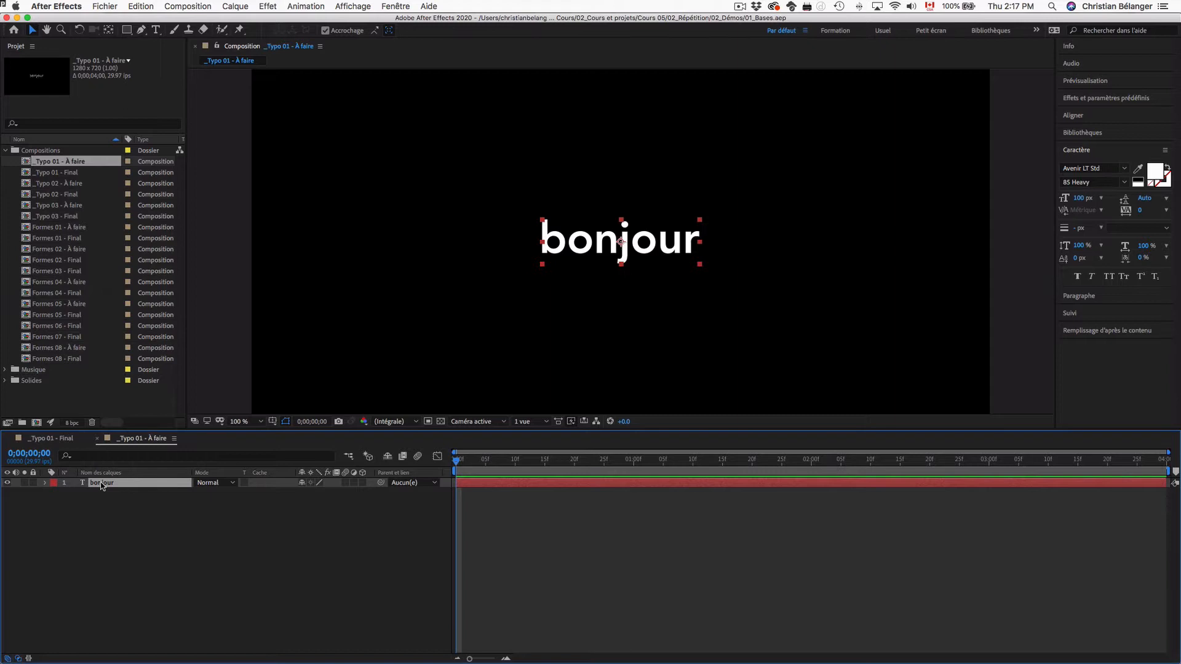
pyautogui.click(44, 483)
pyautogui.click(75, 494)
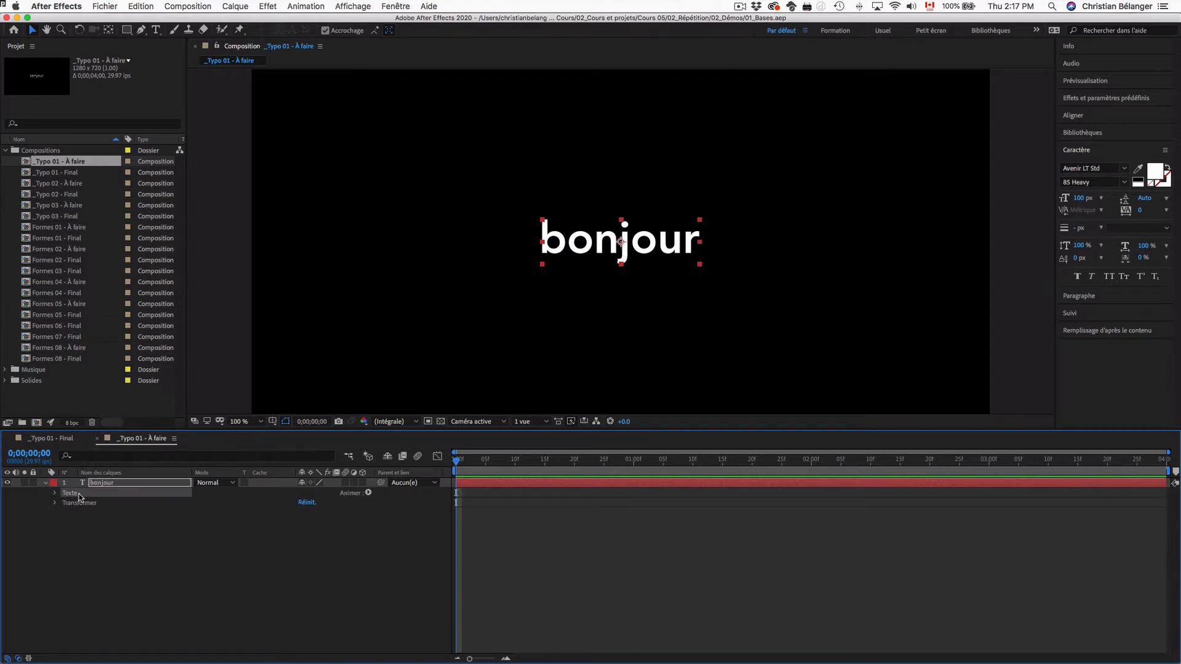
pyautogui.click(368, 493)
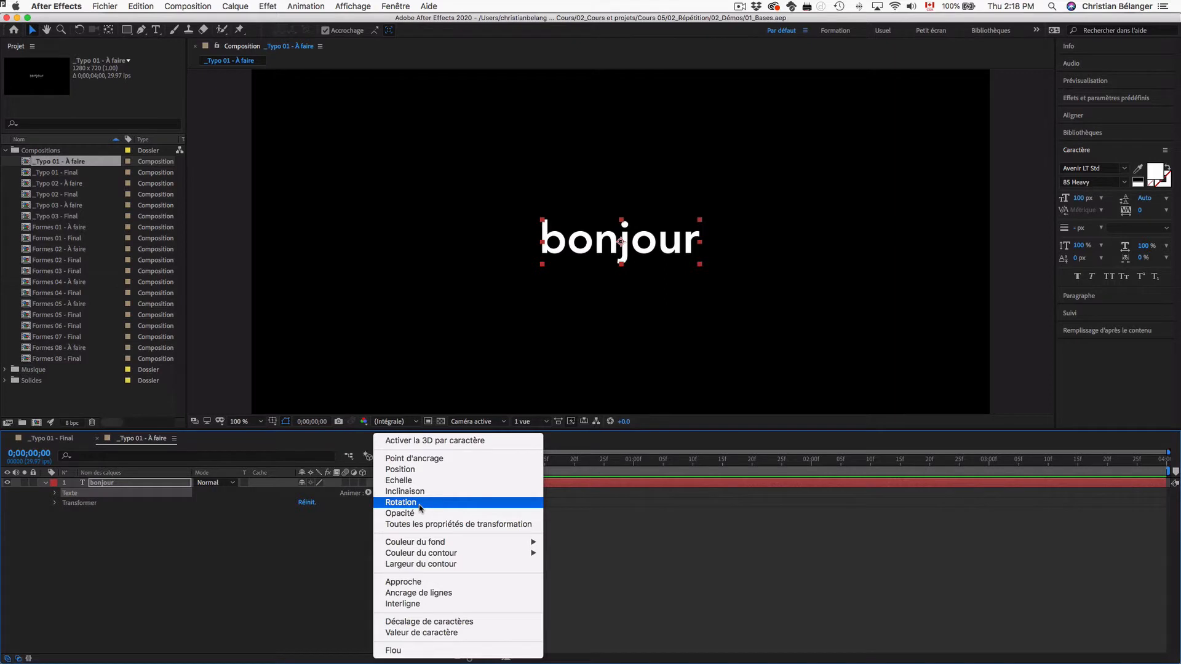
pyautogui.click(285, 539)
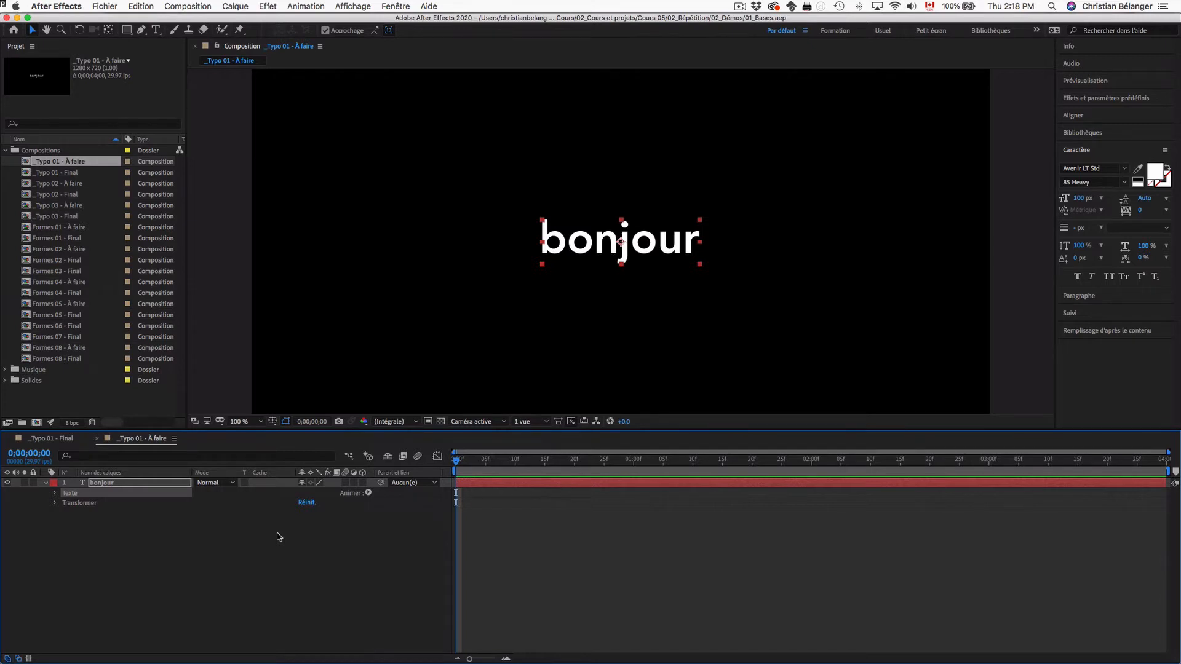
pyautogui.click(46, 483)
# Step: Create a shape layer from the bonjour text layer
pyautogui.rightClick(123, 484)
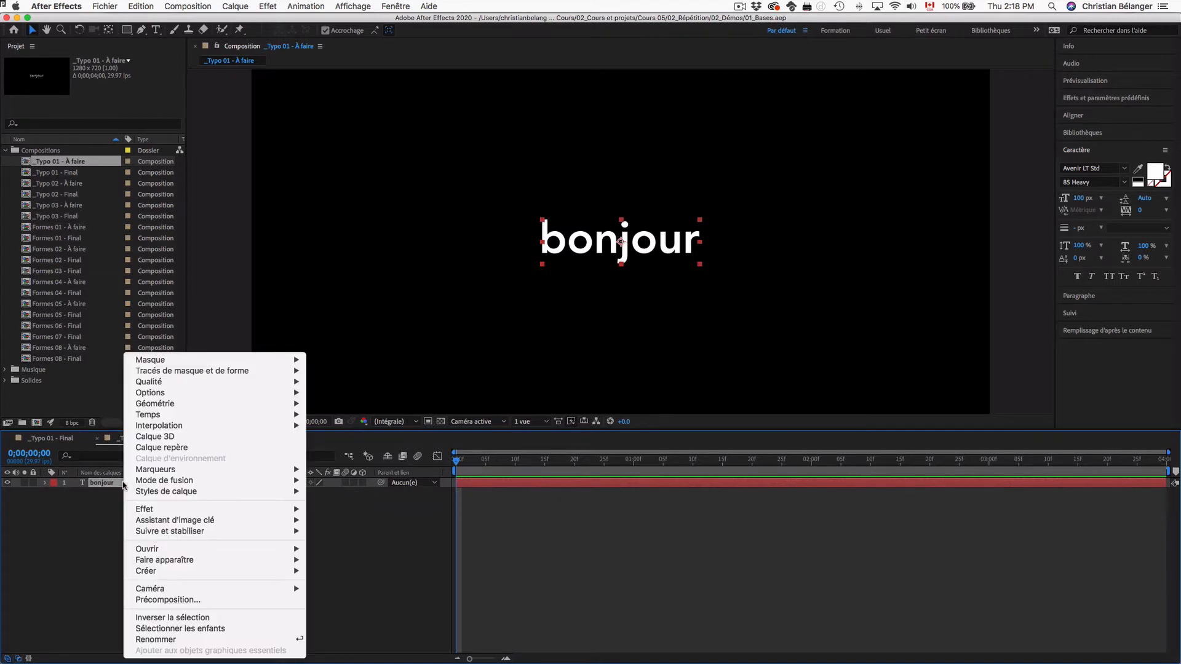
pyautogui.moveTo(157, 572)
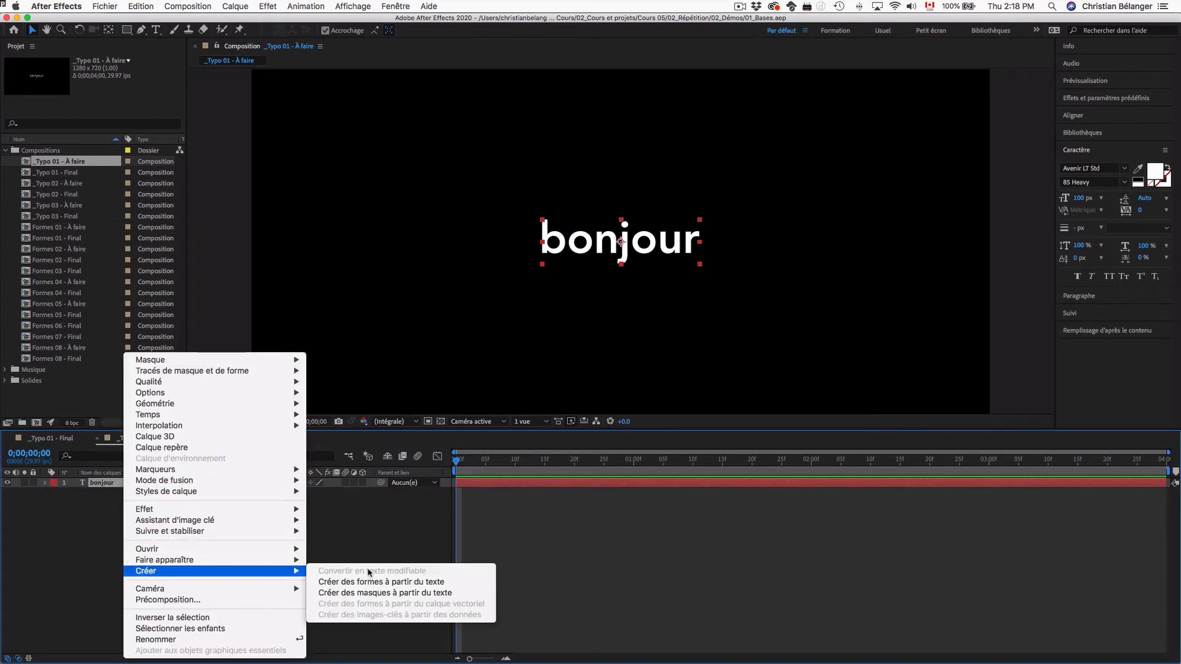
pyautogui.click(376, 582)
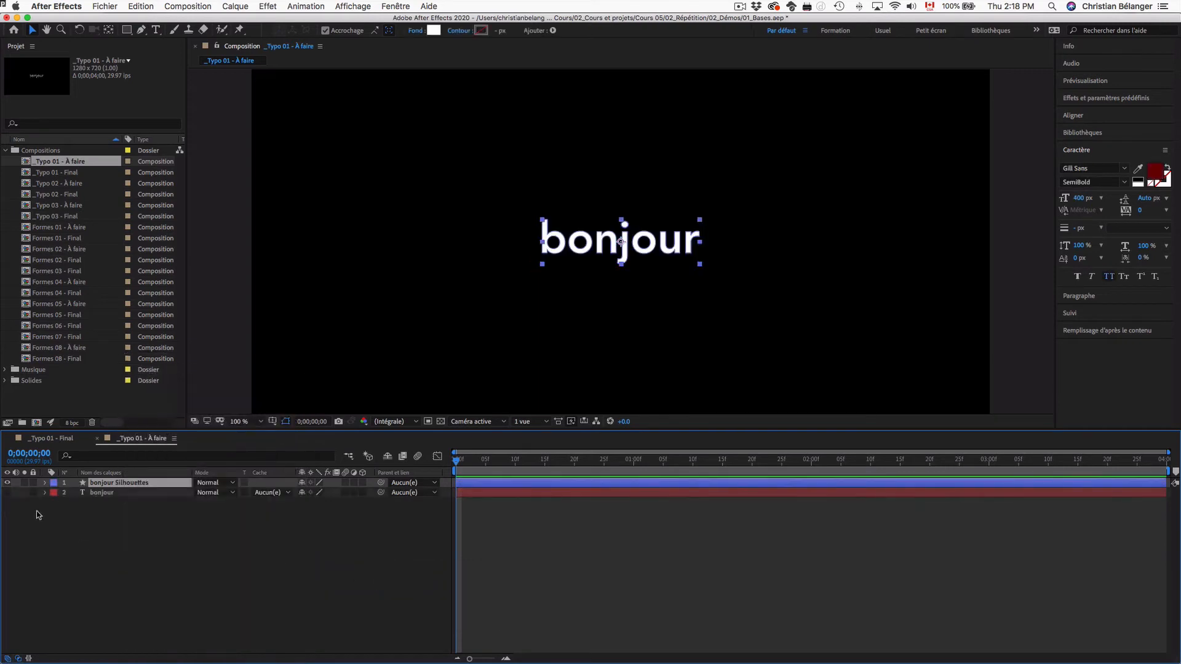
# Step: Add a Répétition to the contents of the bonjour Silhouettes layer and expand its settings and transform properties
pyautogui.click(45, 483)
pyautogui.click(72, 495)
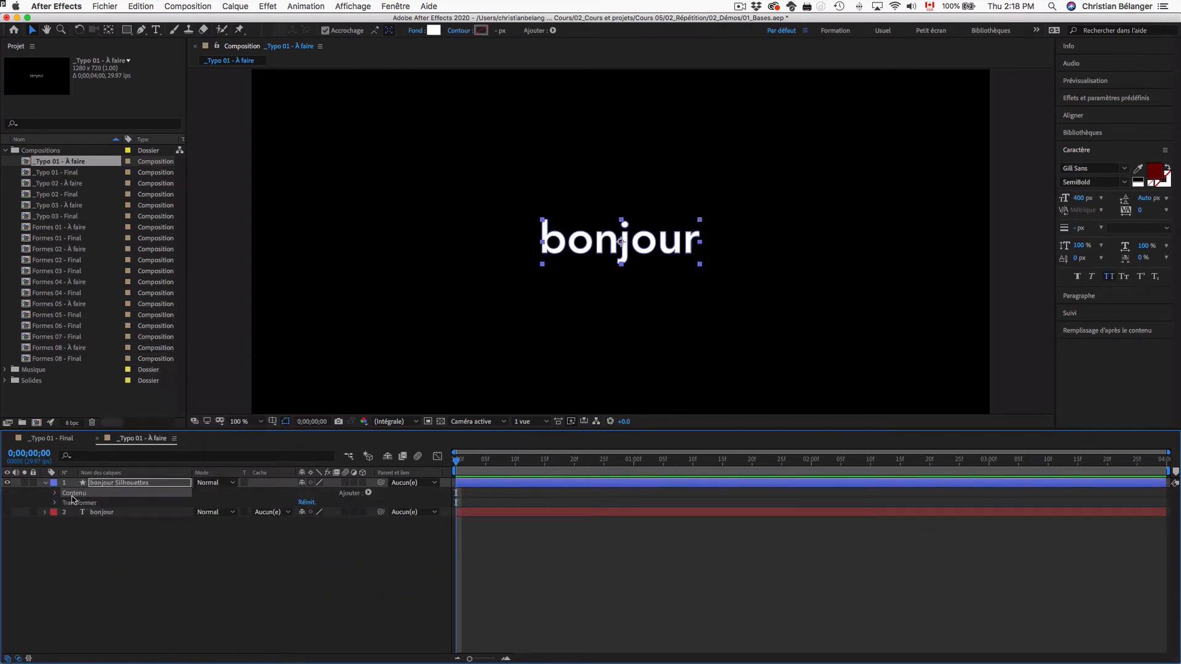
pyautogui.click(369, 494)
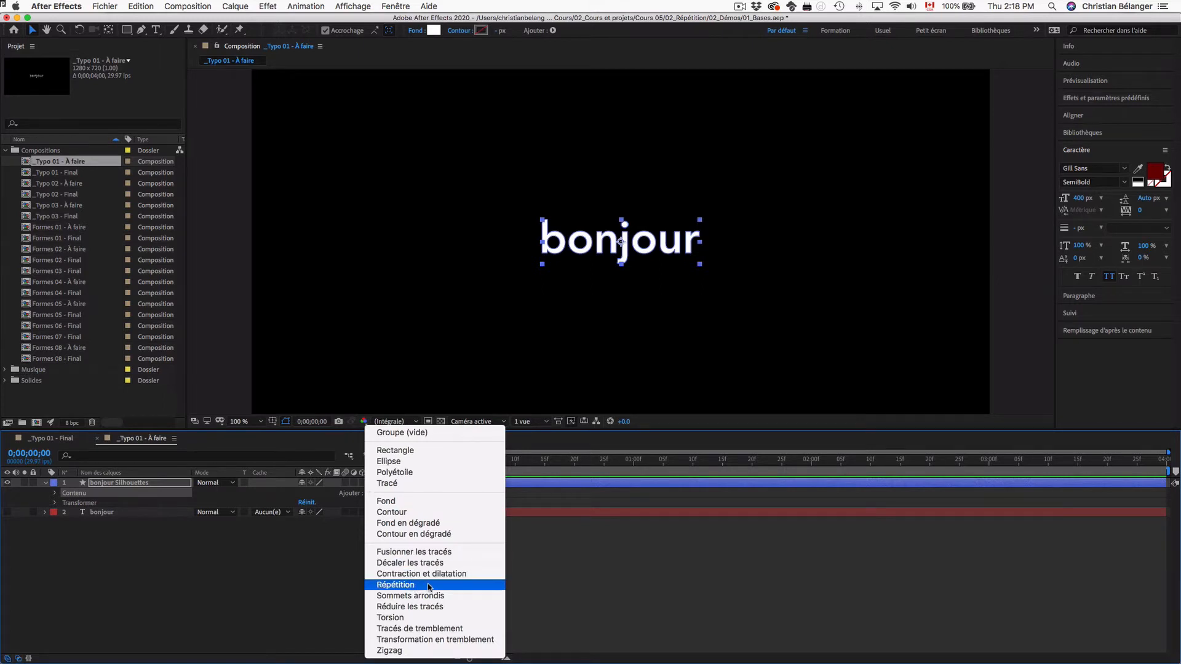
pyautogui.click(429, 585)
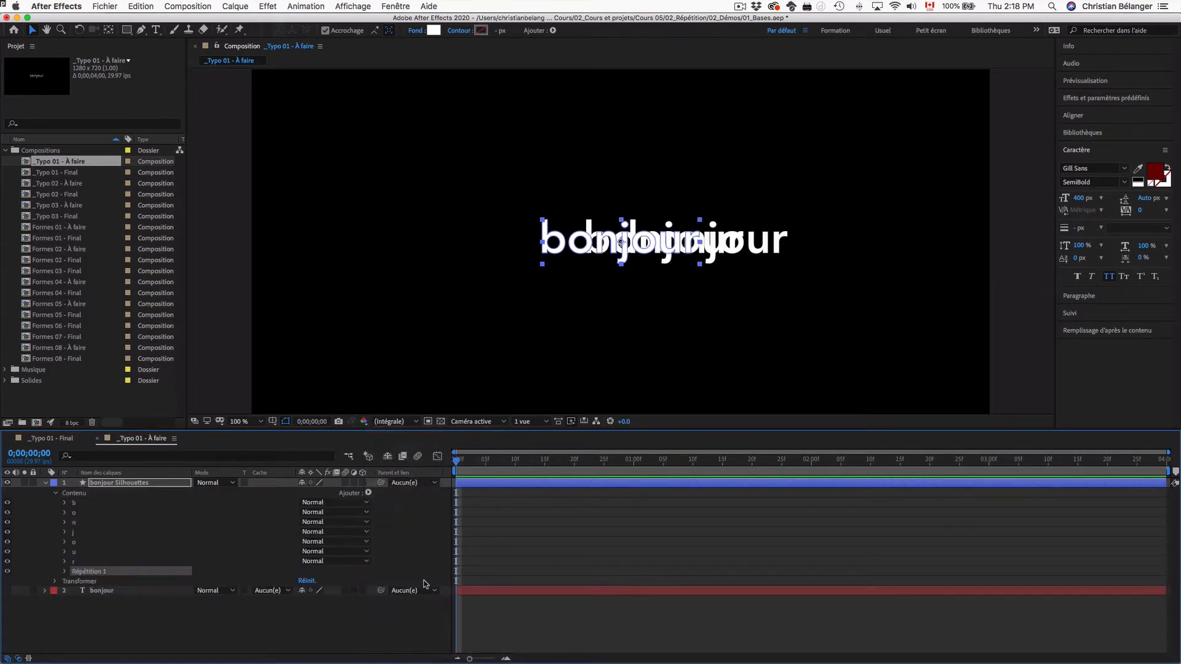
pyautogui.click(65, 571)
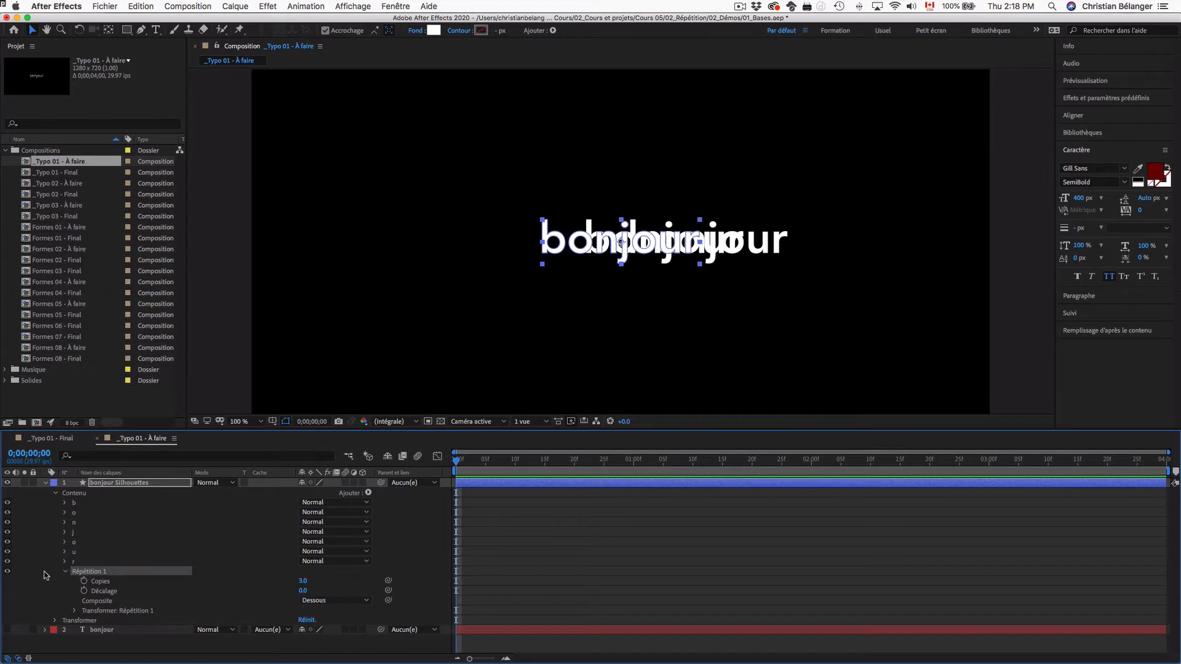
pyautogui.click(74, 611)
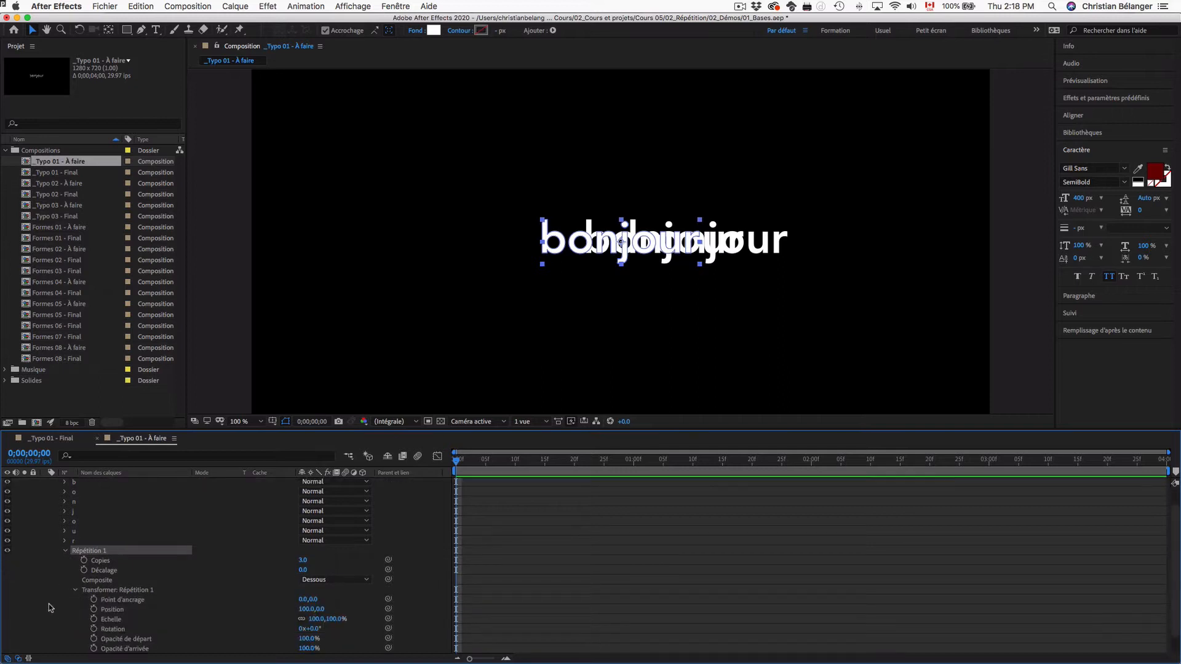
pyautogui.scroll(-2, 46, 607)
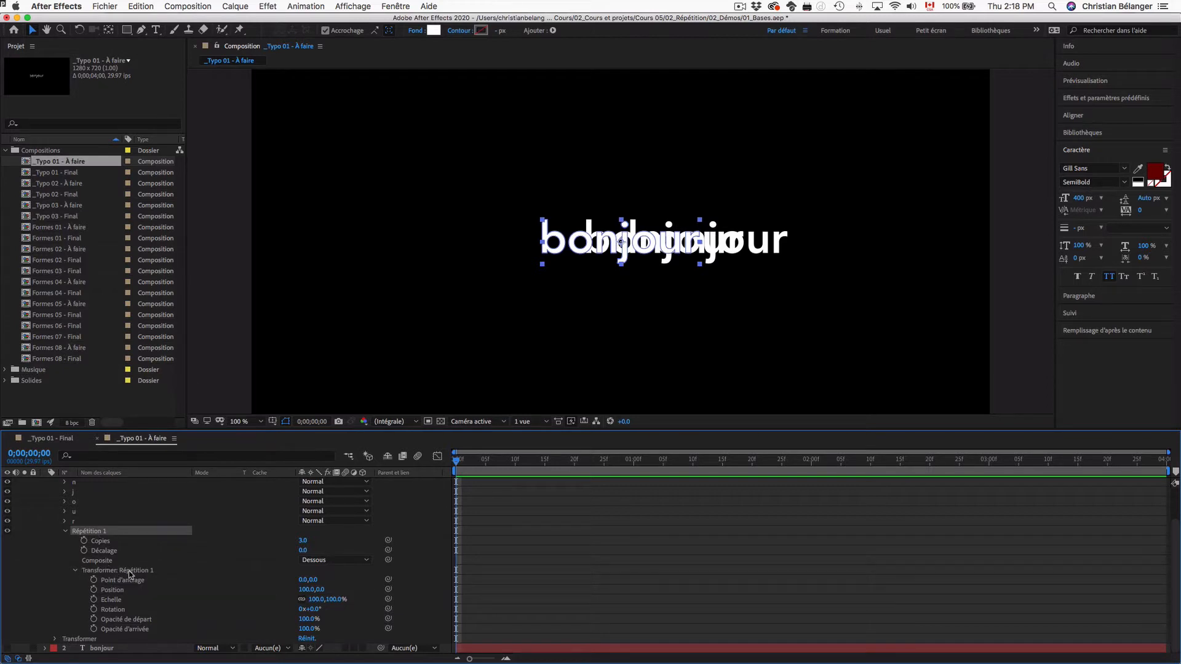
# Step: Set the Répétition to 5 copies with a horizontal position offset of 500
pyautogui.click(108, 542)
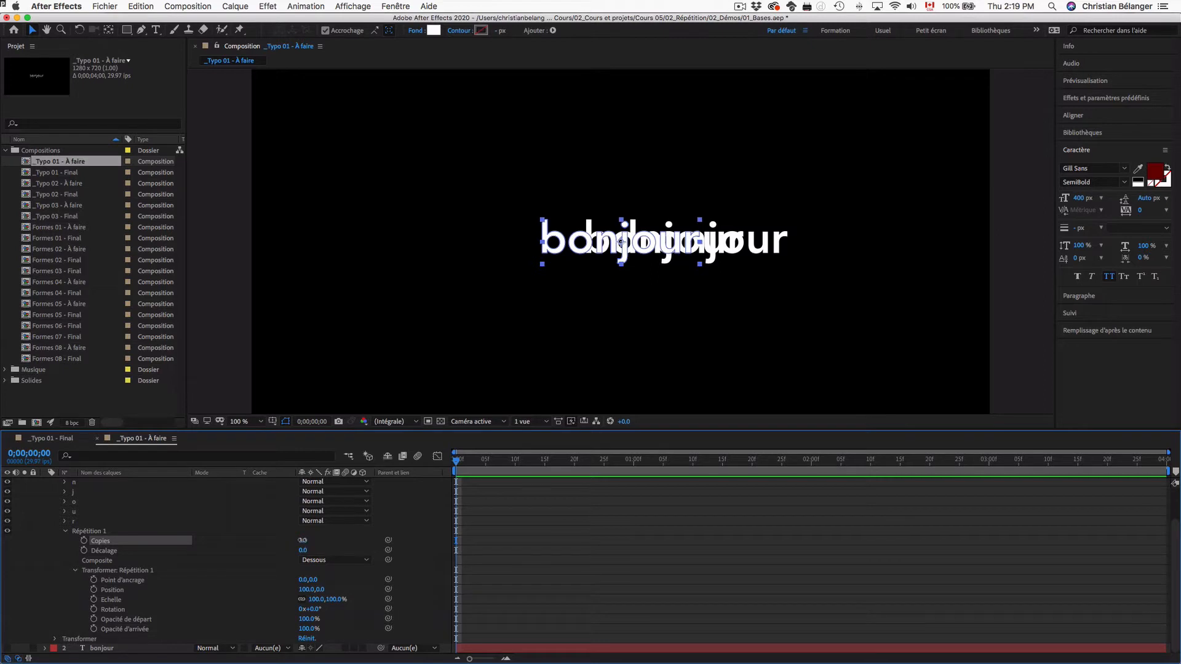
pyautogui.click(302, 540)
pyautogui.write('5')
pyautogui.press('Return')
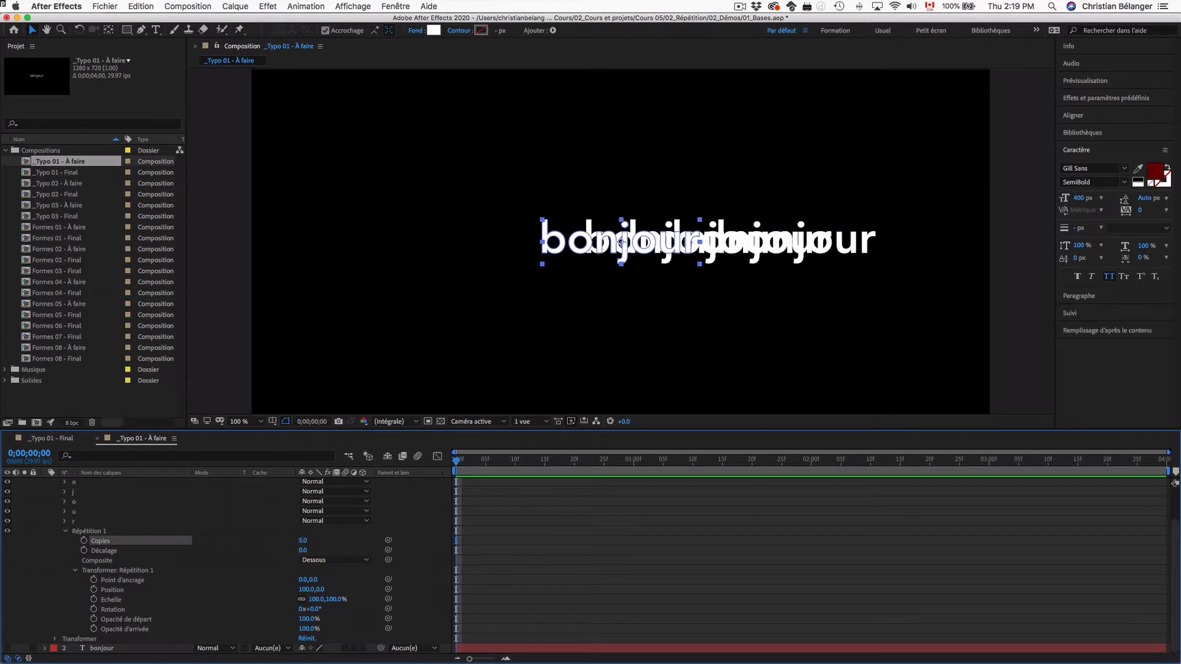
pyautogui.click(303, 589)
pyautogui.write('500')
pyautogui.press('Return')
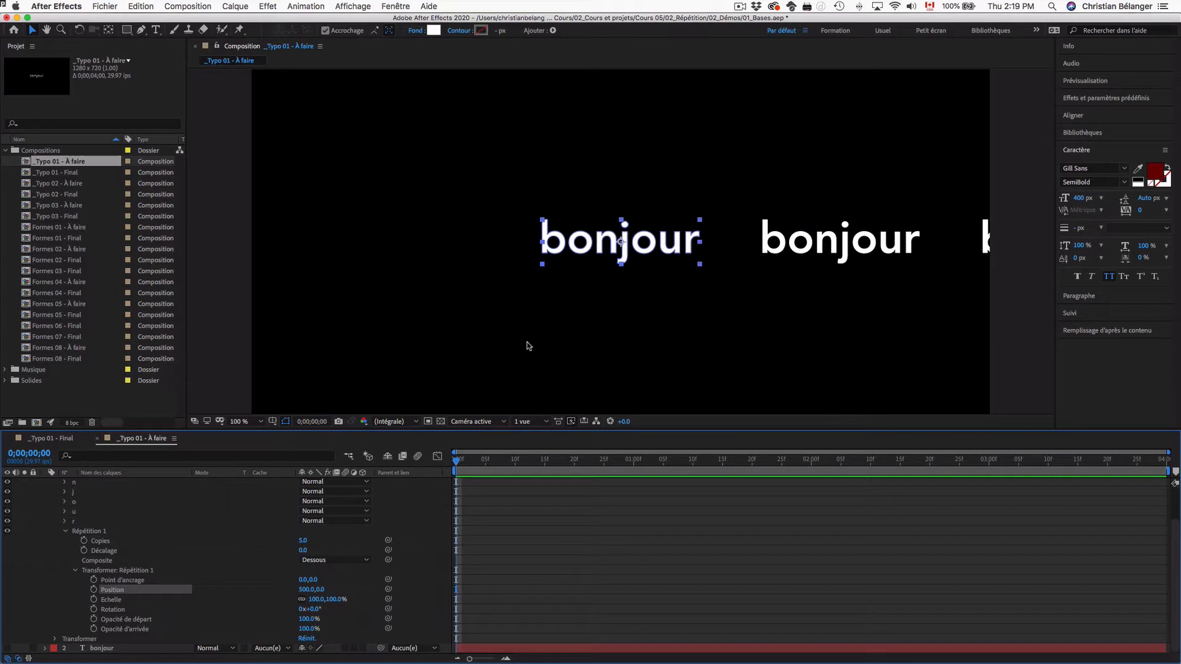
# Step: Shift the bonjour shape toward the left of the composition and set Copies to 3 so the row fits the frame
pyautogui.moveTo(581, 253); pyautogui.dragTo(345, 248)
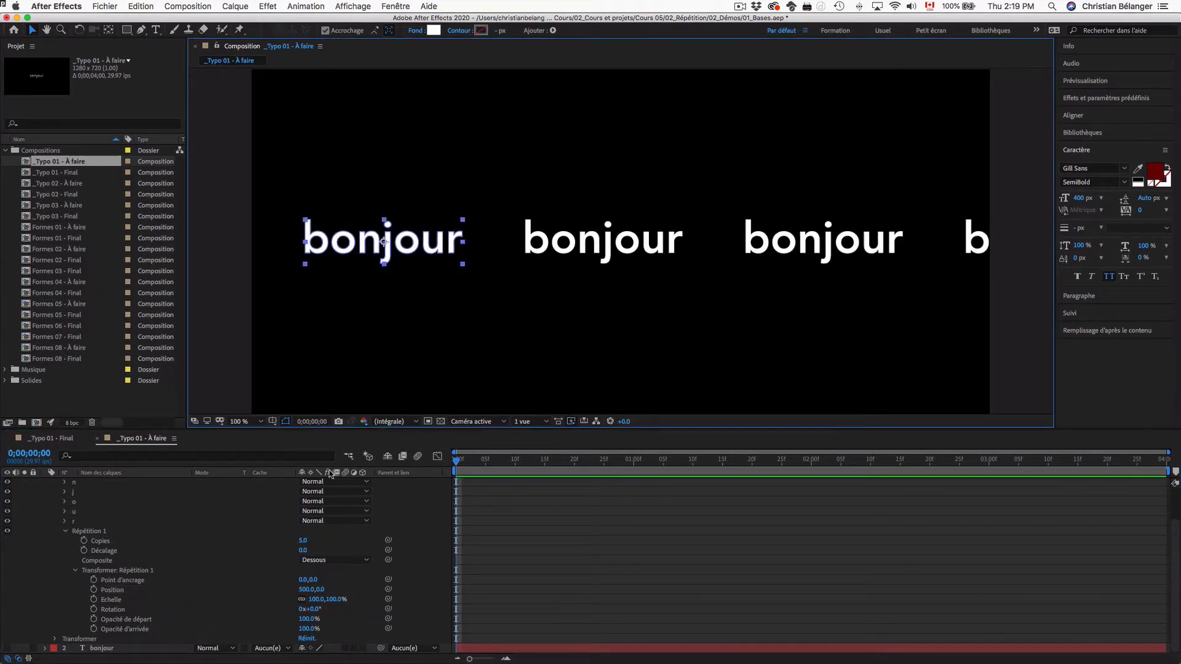
pyautogui.click(303, 540)
pyautogui.write('3')
pyautogui.press('Return')
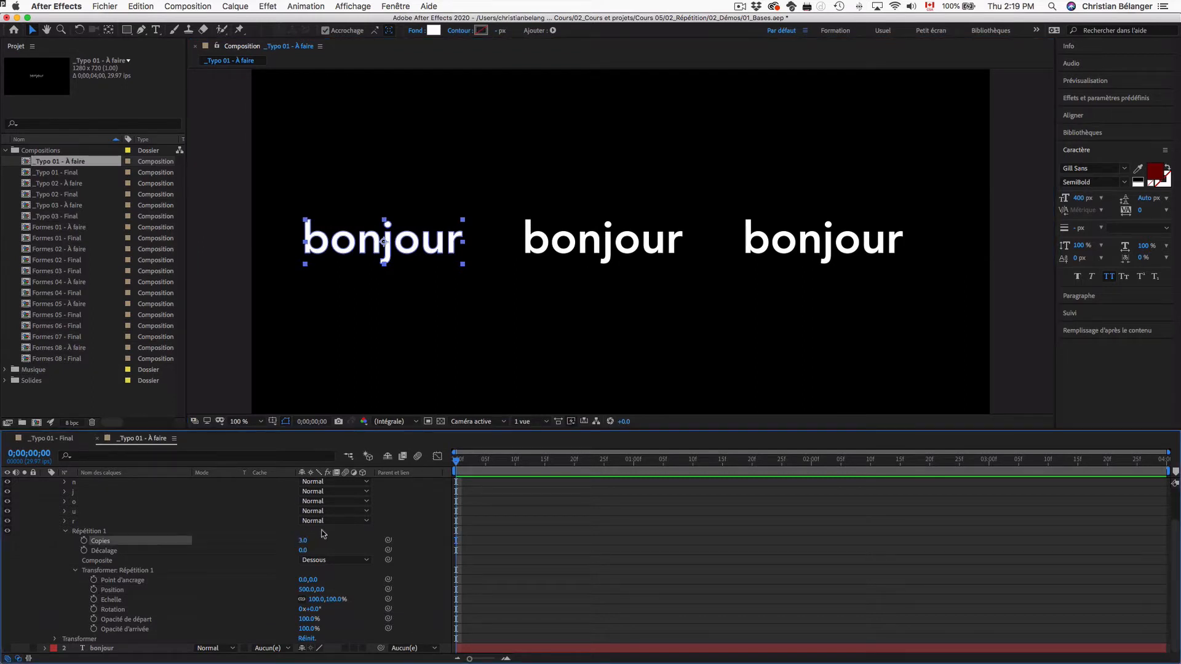
pyautogui.moveTo(443, 242); pyautogui.dragTo(451, 243)
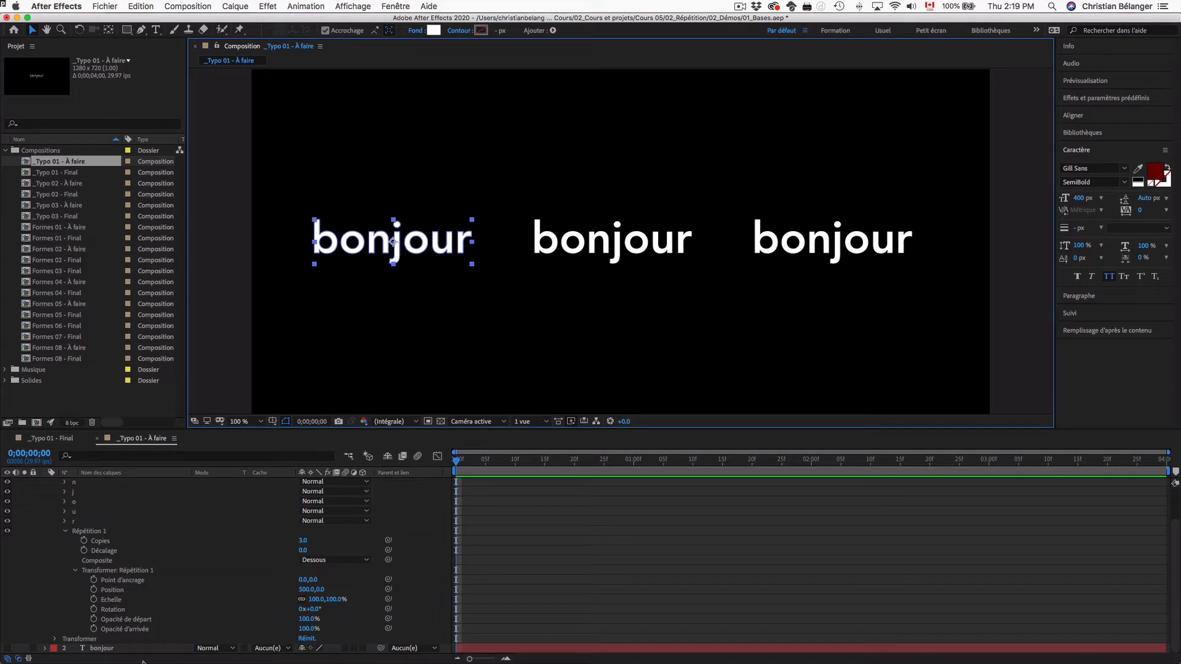
# Step: Set the Répétition's Echelle to 50 % and its Rotation to 45°
pyautogui.click(118, 592)
pyautogui.click(113, 601)
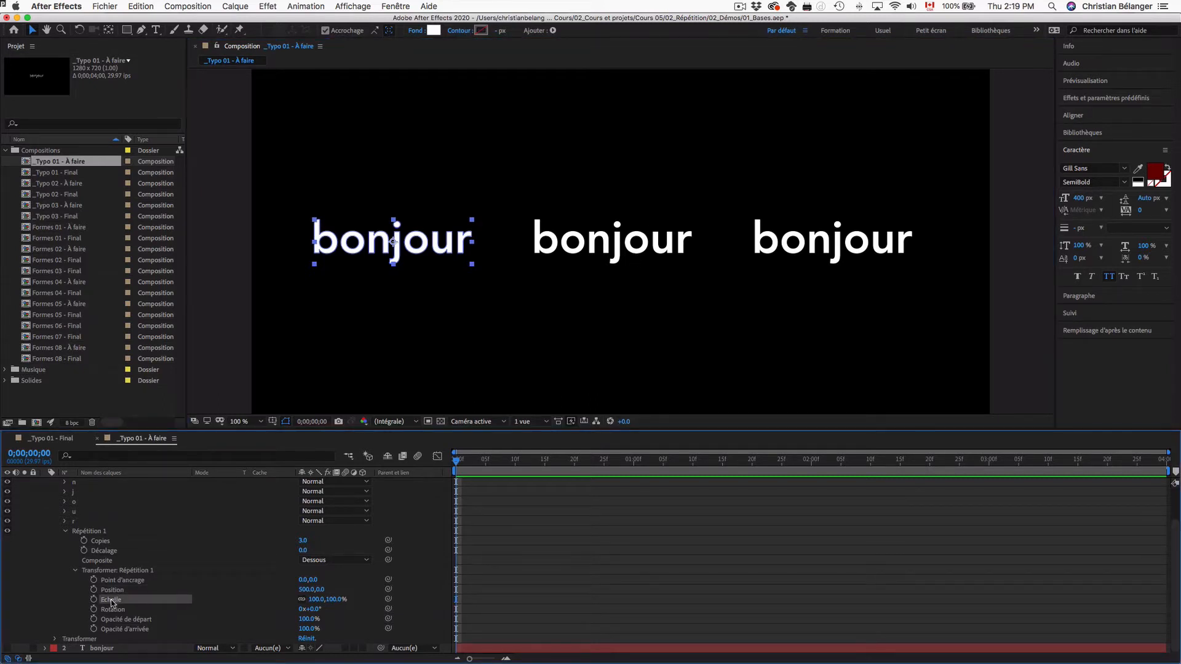
pyautogui.click(335, 599)
pyautogui.write('50')
pyautogui.press('Return')
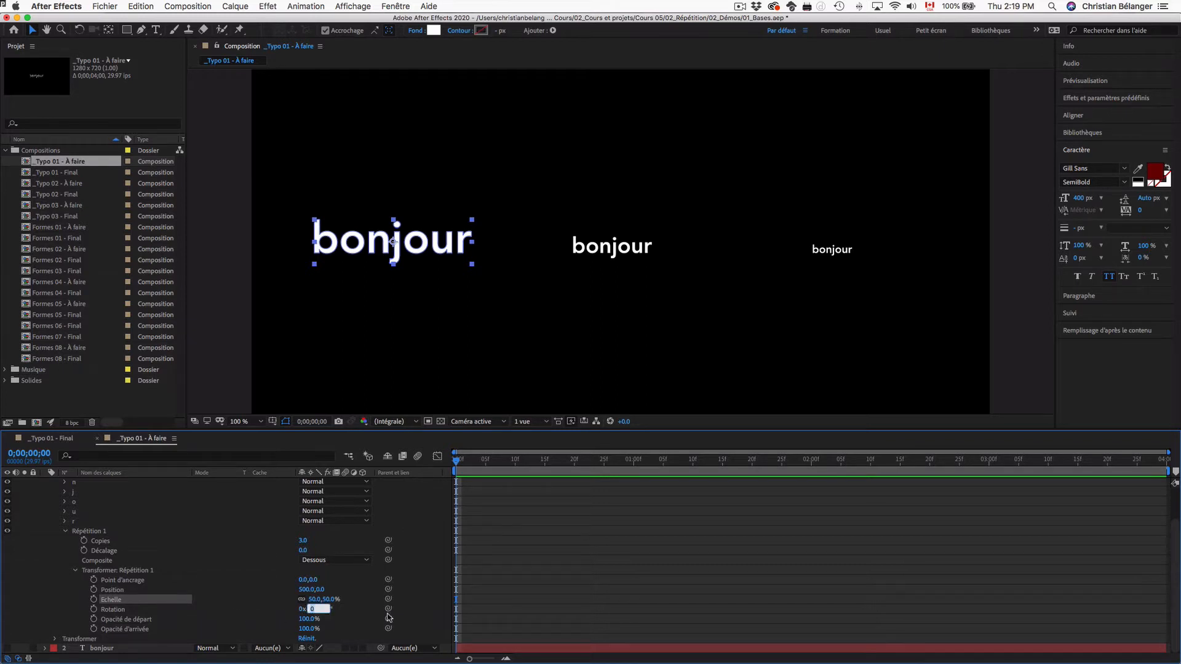
pyautogui.write('45')
pyautogui.press('Return')
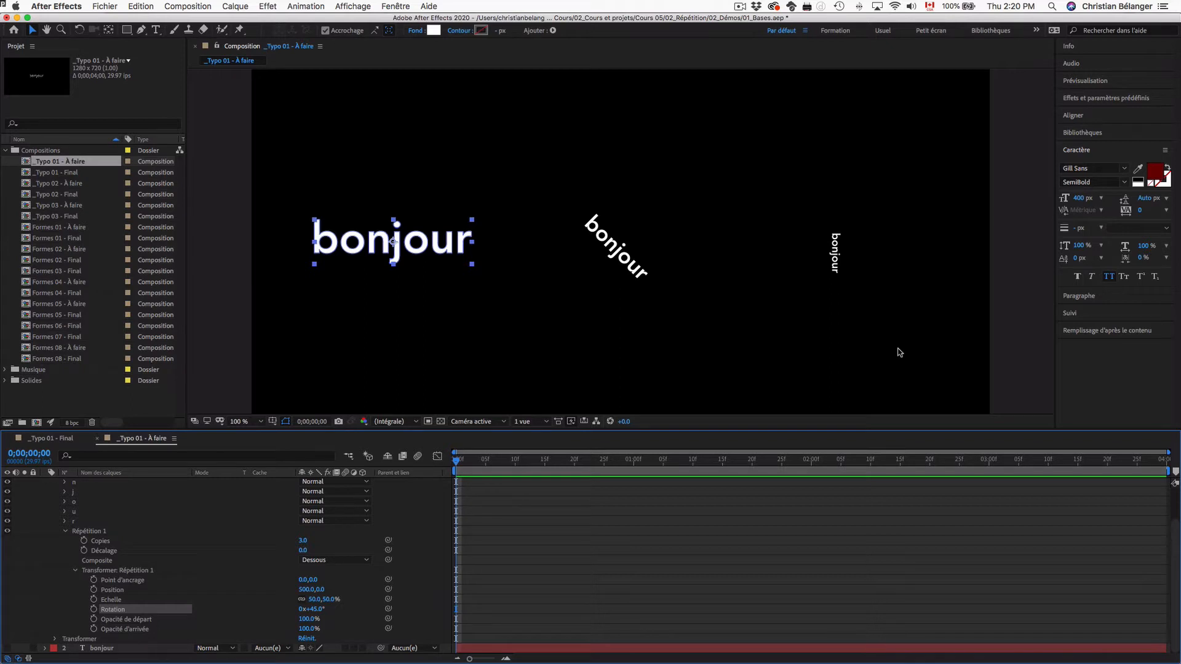
# Step: Reset all transform properties of Répétition 1, from Point d'ancrage through Opacité d'arrivée
pyautogui.click(130, 629)
pyautogui.click(133, 620)
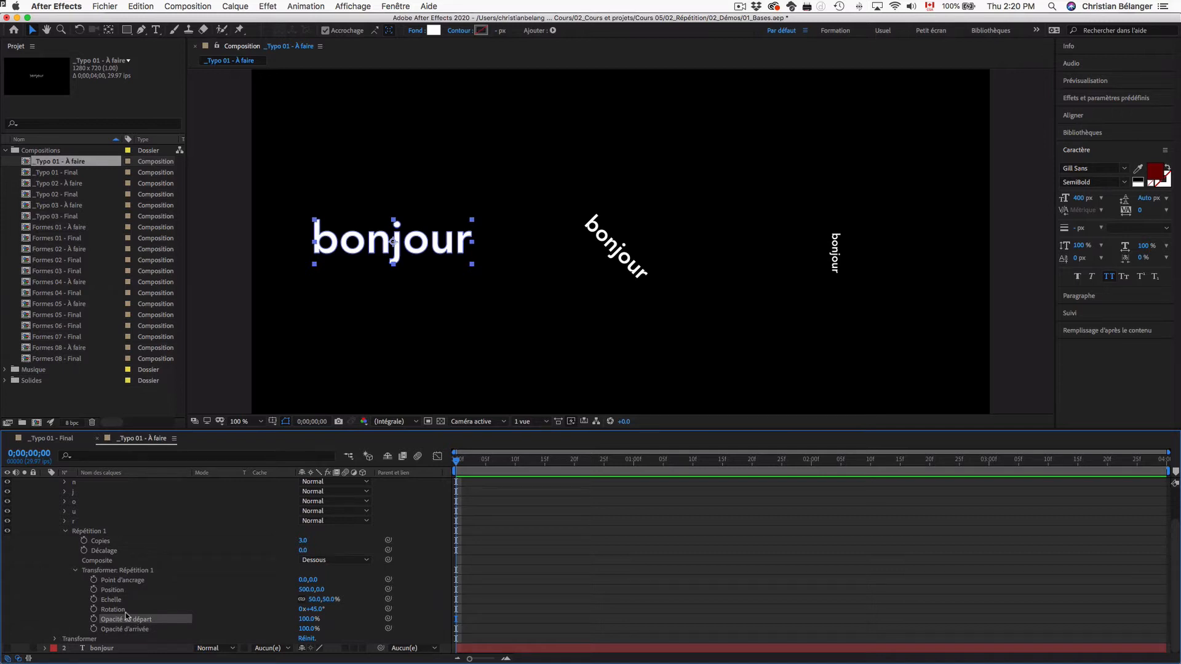
pyautogui.click(142, 582)
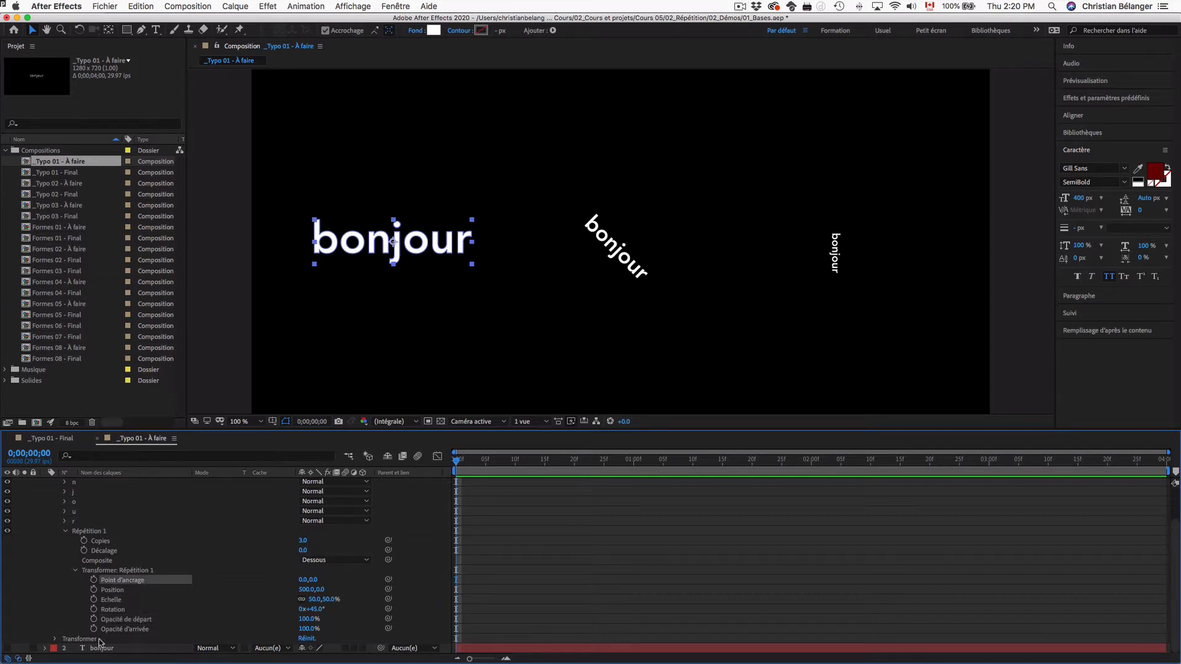
pyautogui.keyDown('shift'); pyautogui.click(122, 629); pyautogui.keyUp('shift')
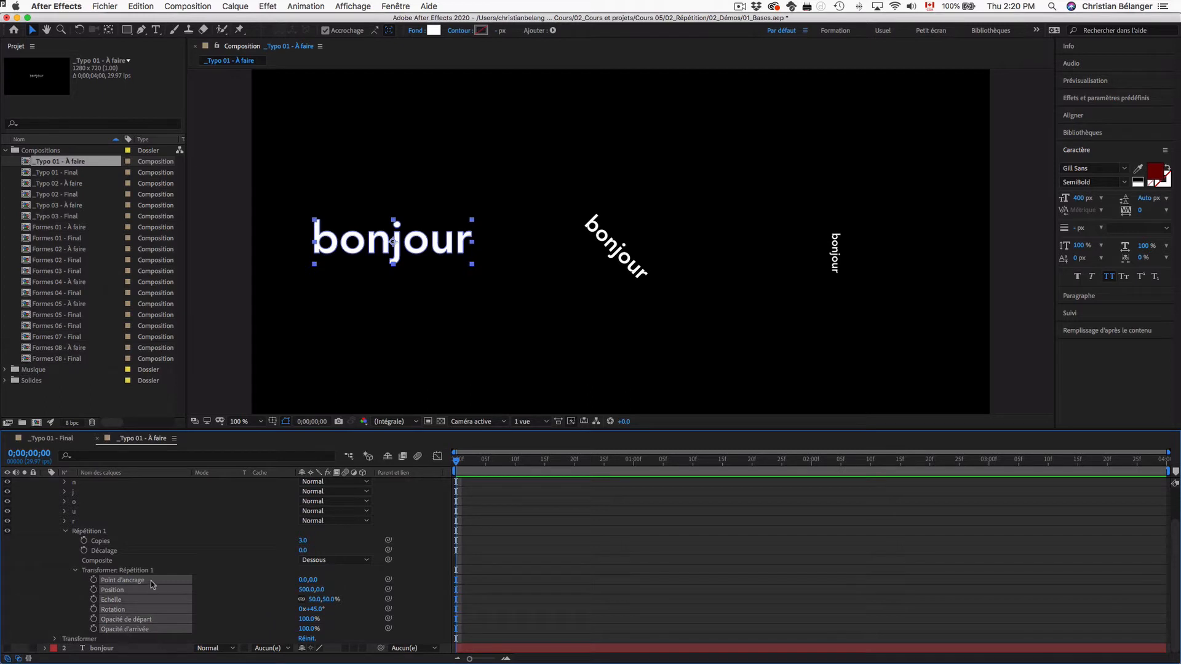
pyautogui.rightClick(140, 583)
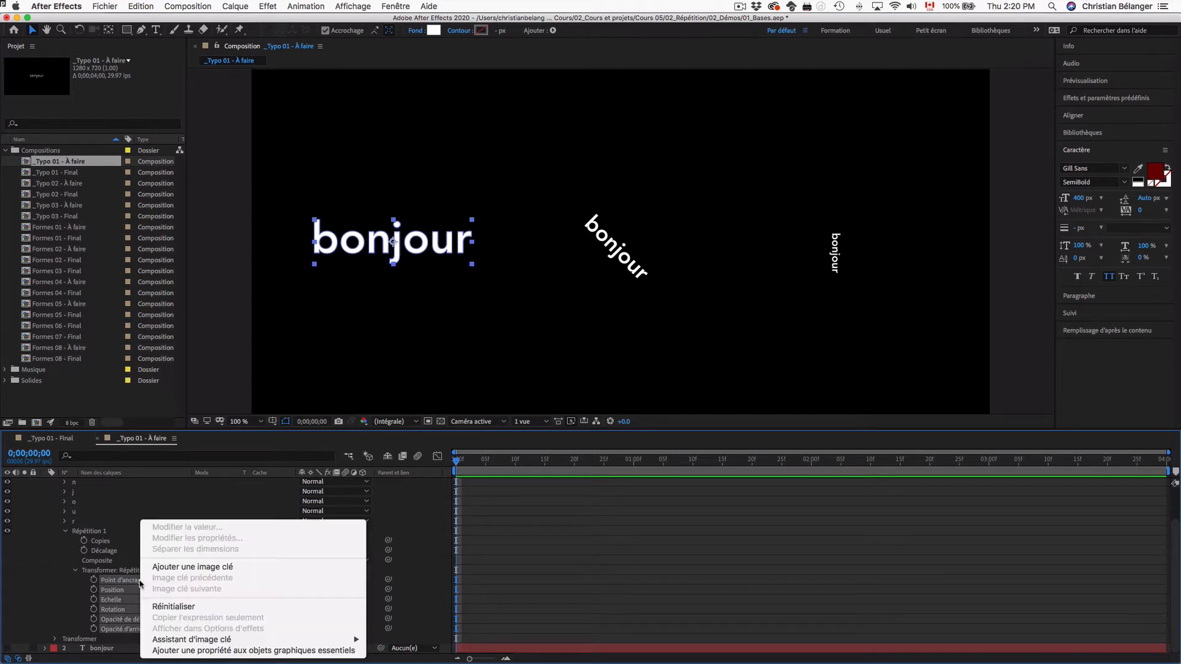
pyautogui.click(190, 607)
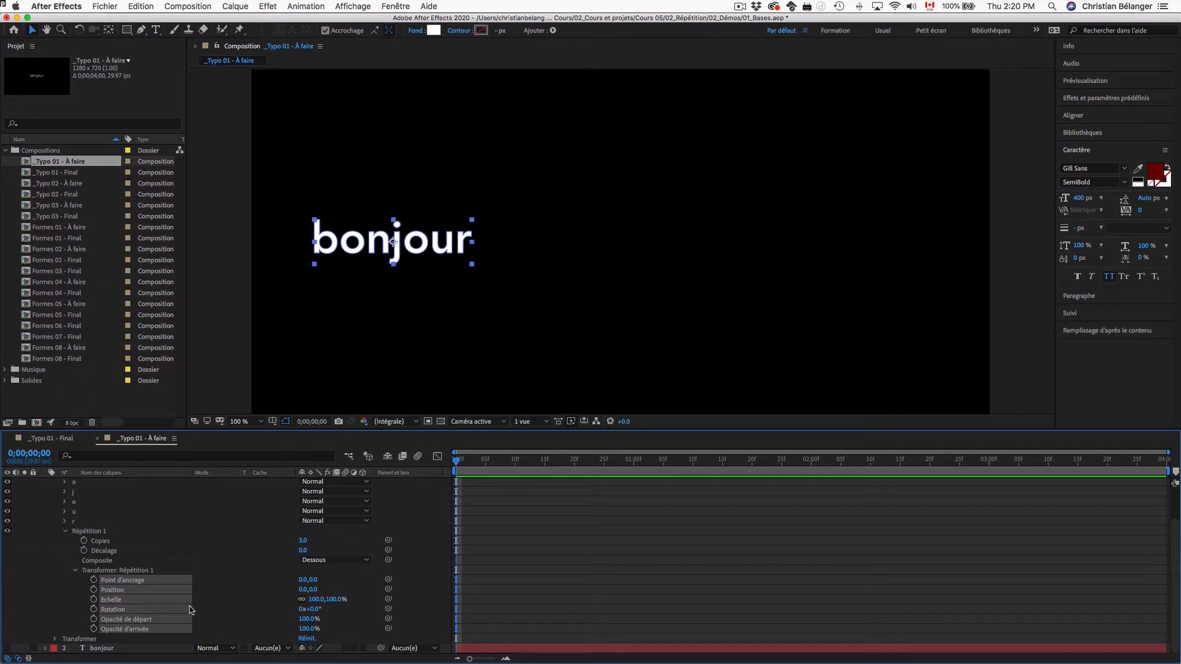
# Step: Set the number of copies in Répétition 1 to 5
pyautogui.click(303, 540)
pyautogui.write('5')
pyautogui.press('Return')
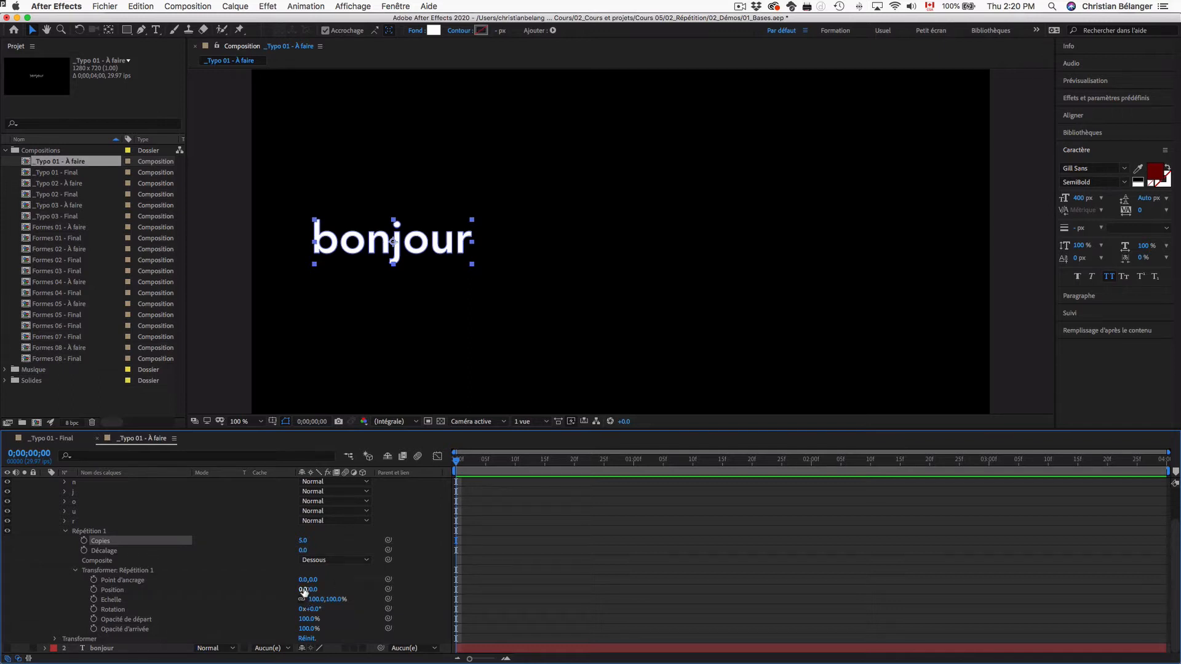
# Step: Set Répétition 1's horizontal Position to 250 and its Rotation to 25°
pyautogui.moveTo(302, 589); pyautogui.dragTo(514, 593)
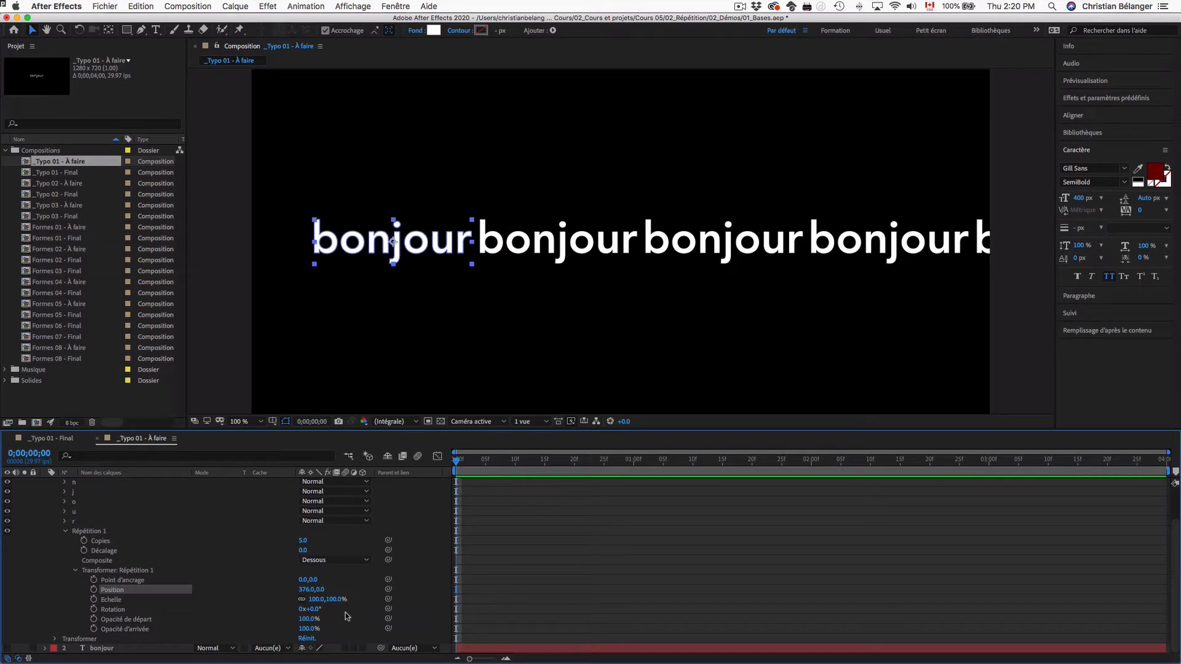
pyautogui.moveTo(312, 609); pyautogui.dragTo(323, 609)
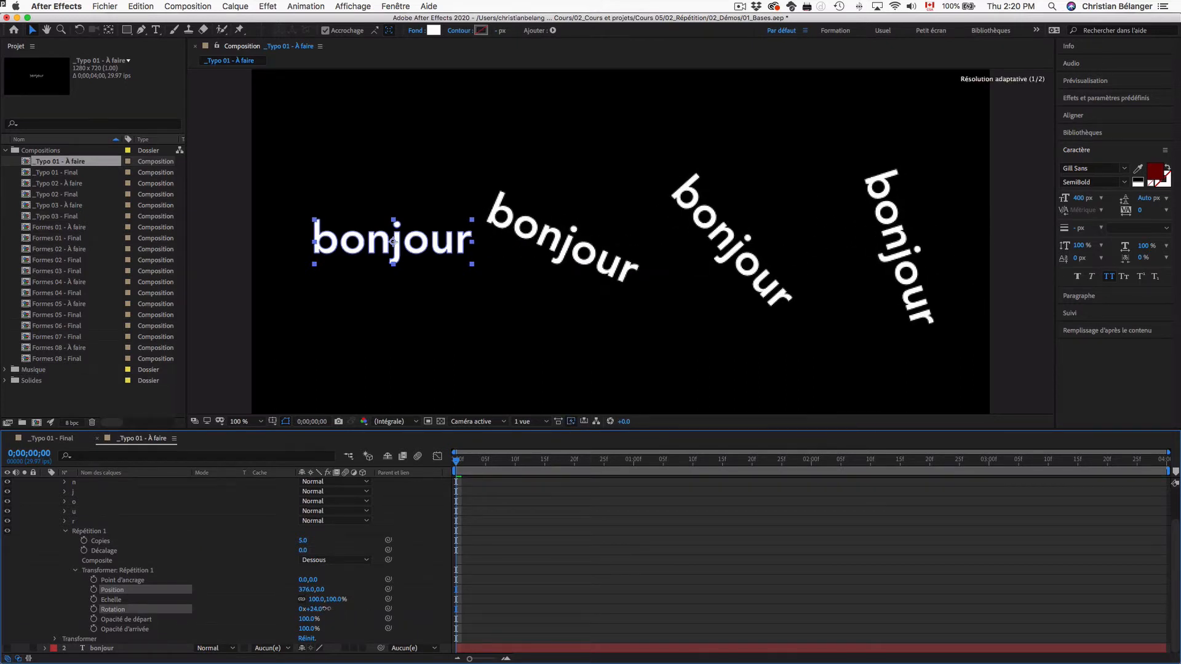
pyautogui.click(303, 589)
pyautogui.write('250')
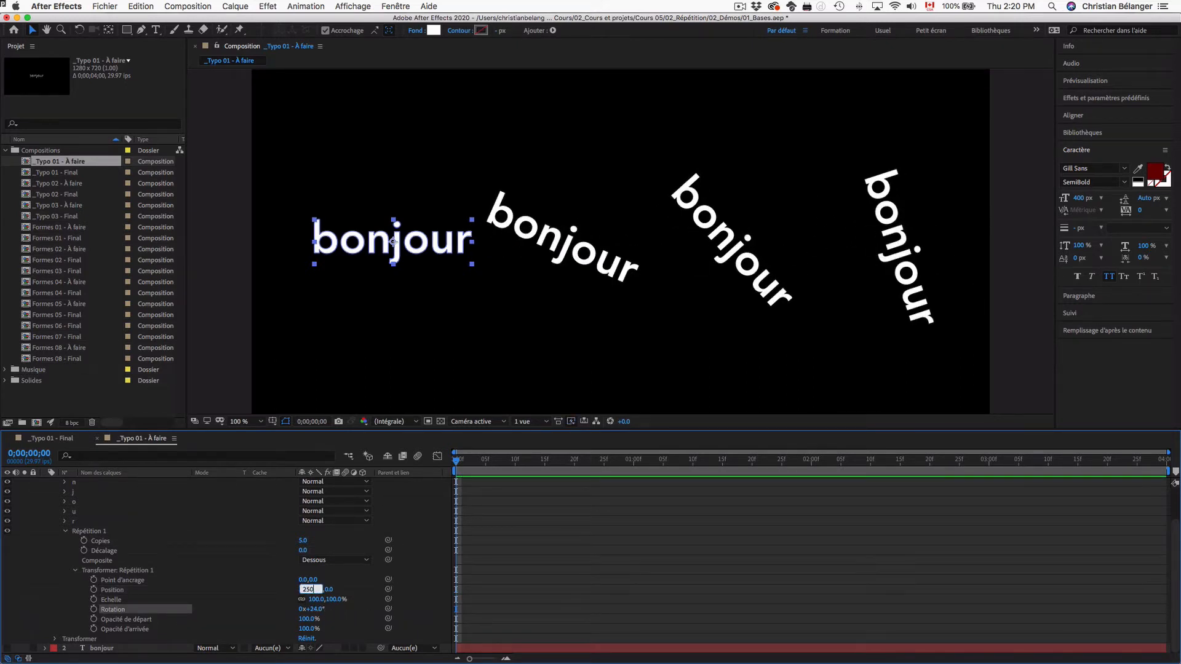
pyautogui.press('Return')
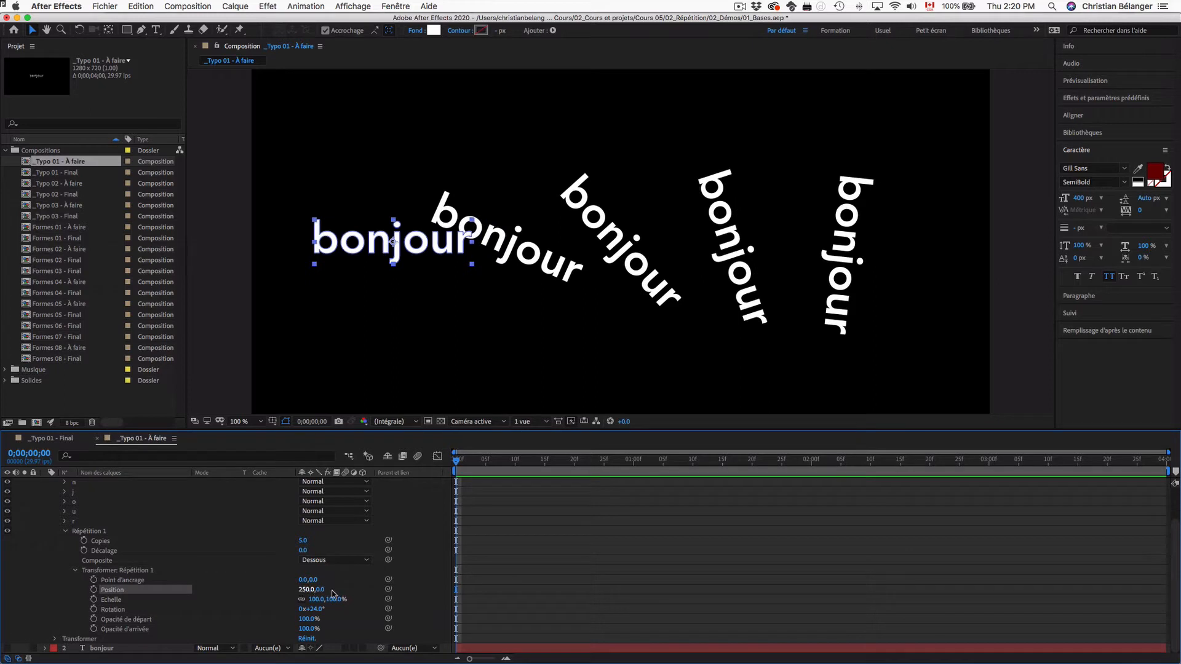
pyautogui.click(314, 609)
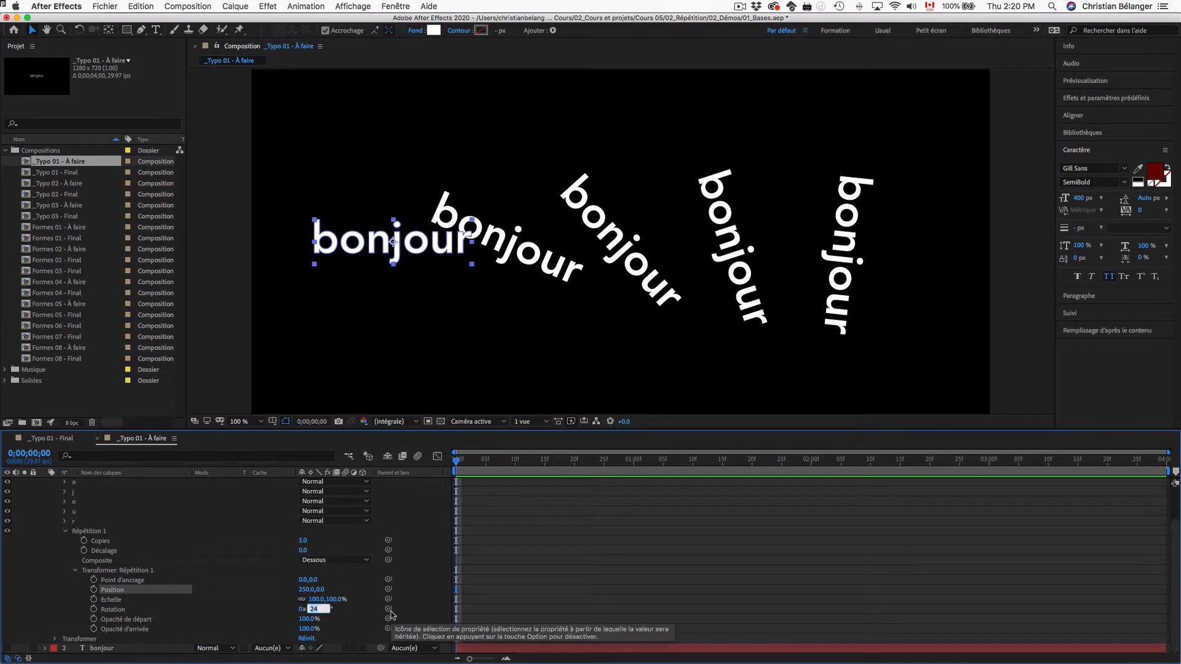
pyautogui.write('25')
pyautogui.press('Return')
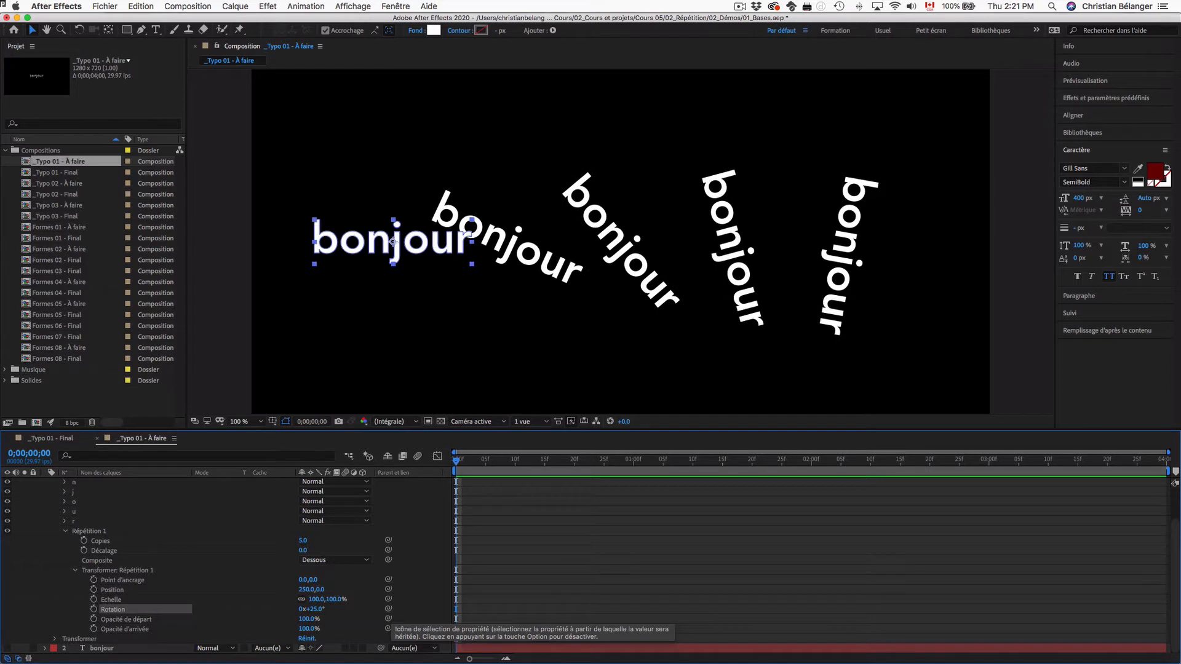
# Step: Try an Opacité de départ of 0 % on Répétition 1 and undo it
pyautogui.click(131, 620)
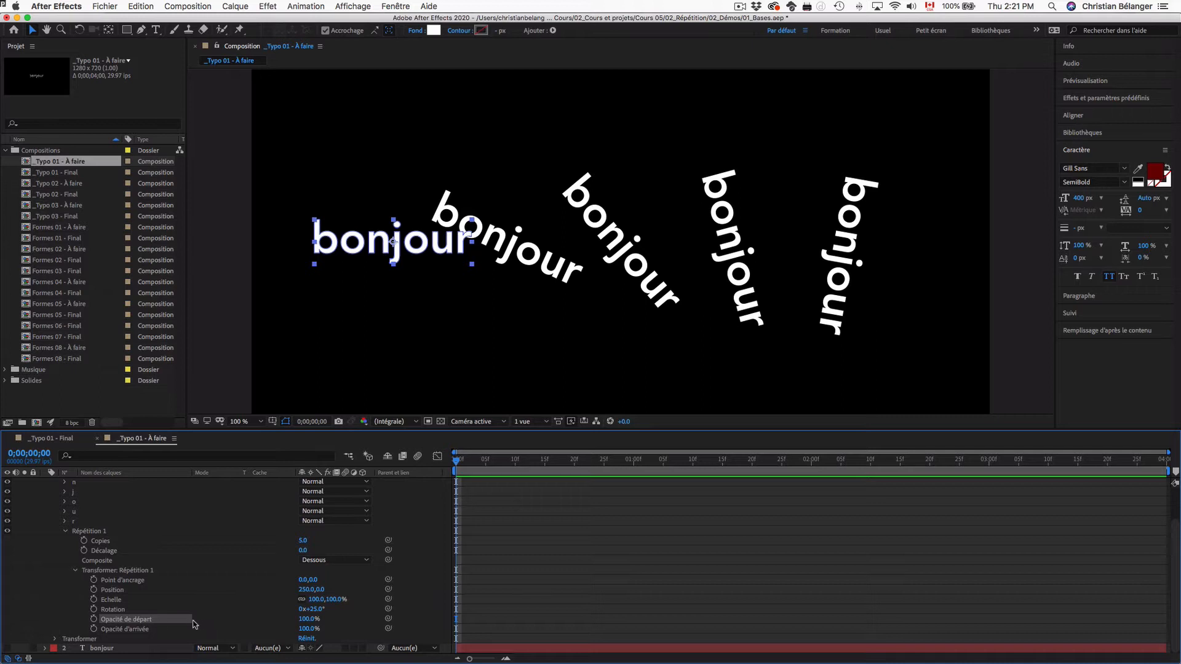
pyautogui.moveTo(307, 620); pyautogui.dragTo(167, 620)
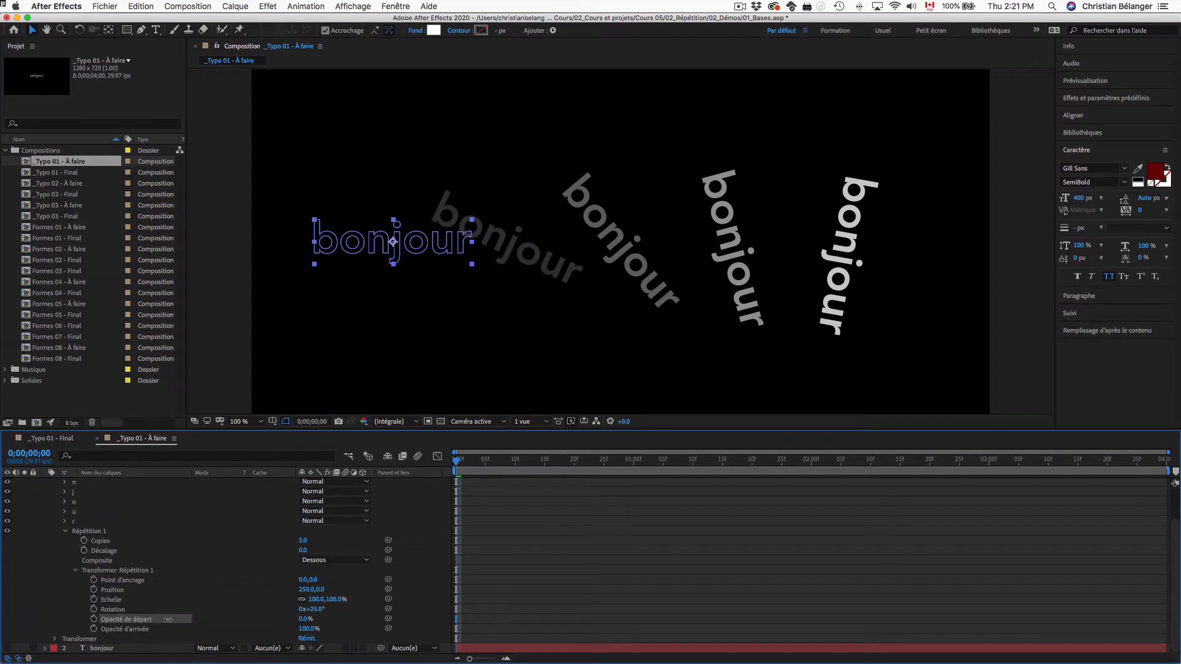
pyautogui.click(288, 336)
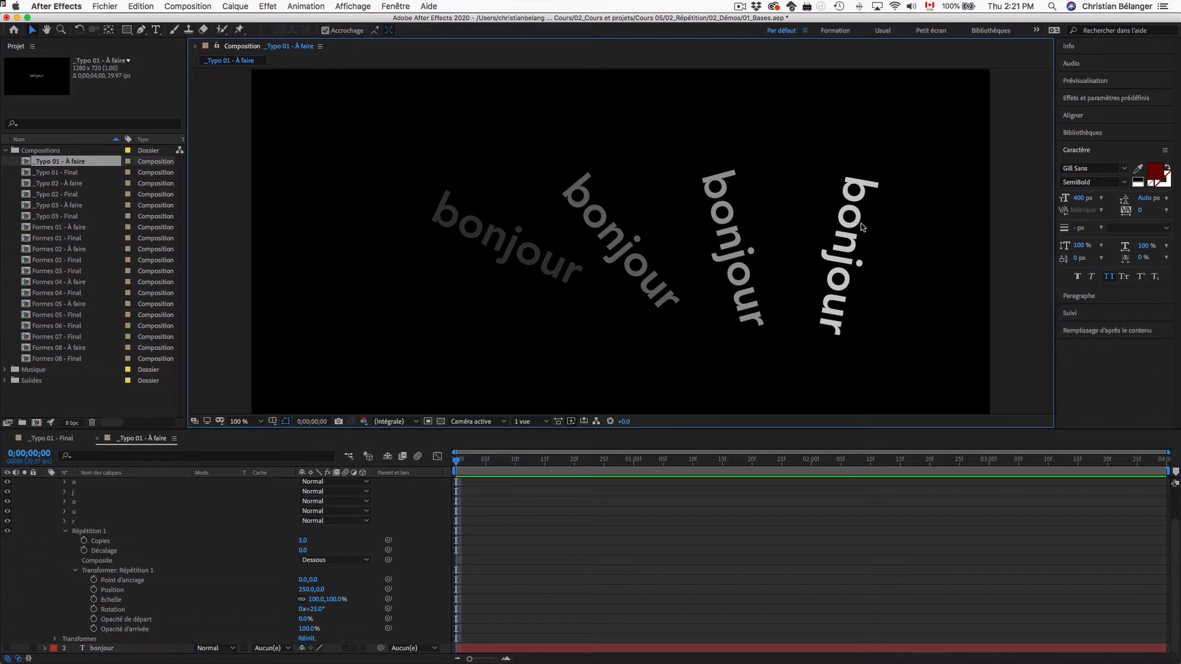
pyautogui.press('super+z')
pyautogui.press('super+z')
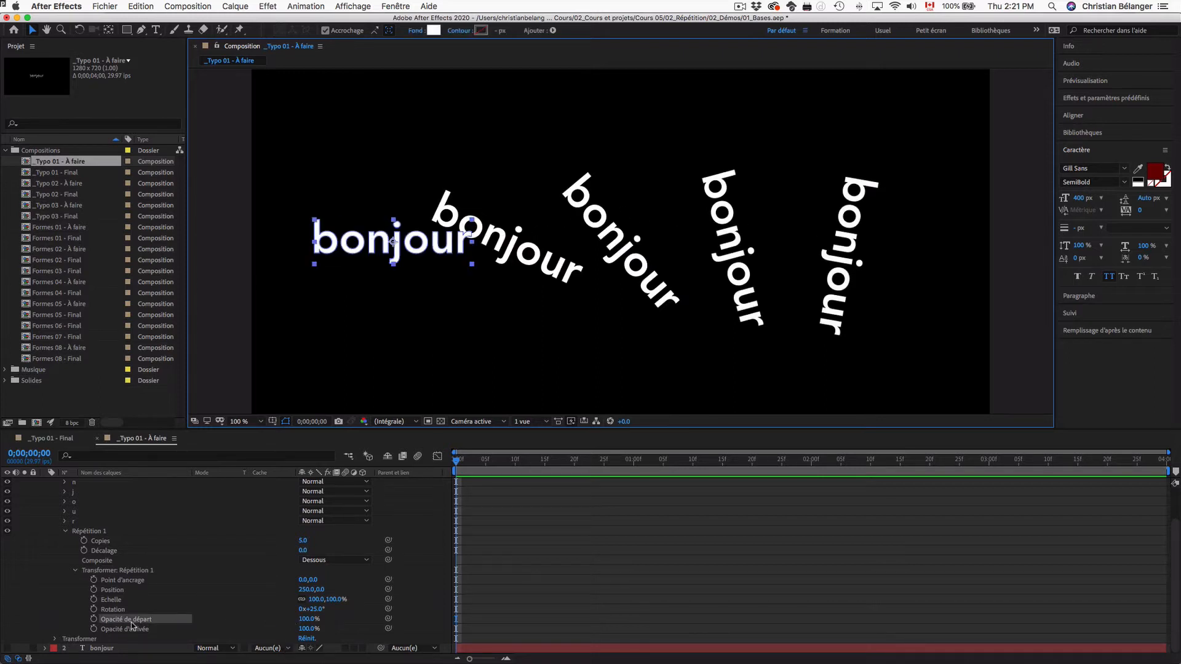
# Step: Try an Opacité d'arrivée of 0 % on Répétition 1 and undo it
pyautogui.click(130, 629)
pyautogui.moveTo(306, 629); pyautogui.dragTo(196, 631)
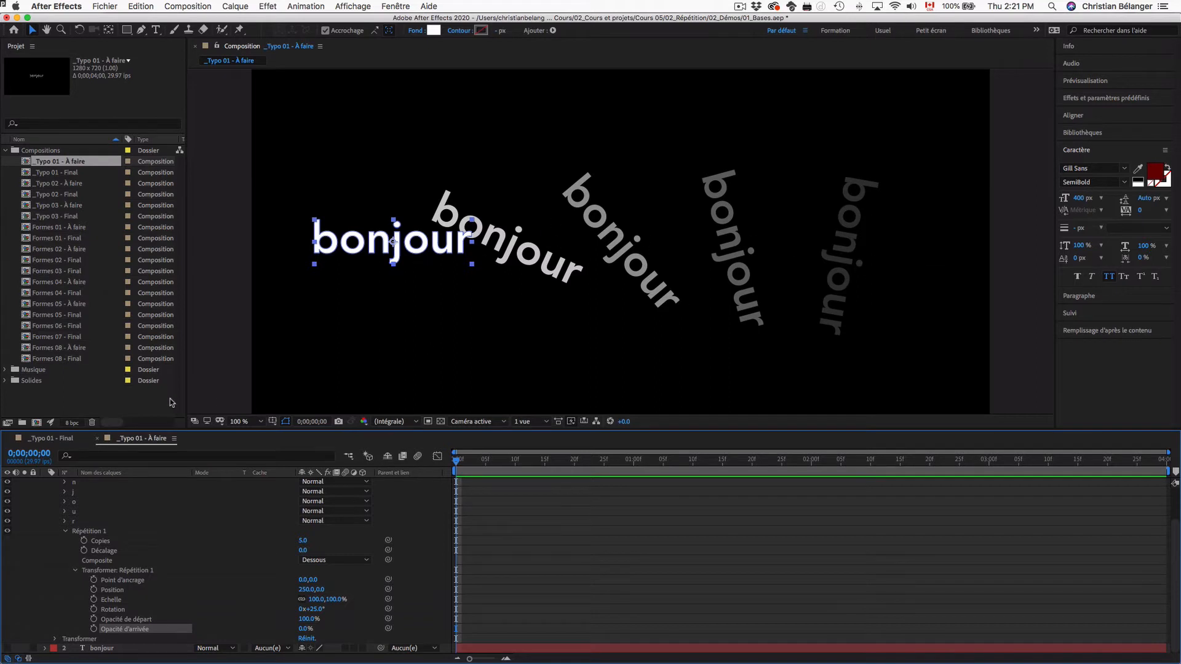
pyautogui.press('super+z')
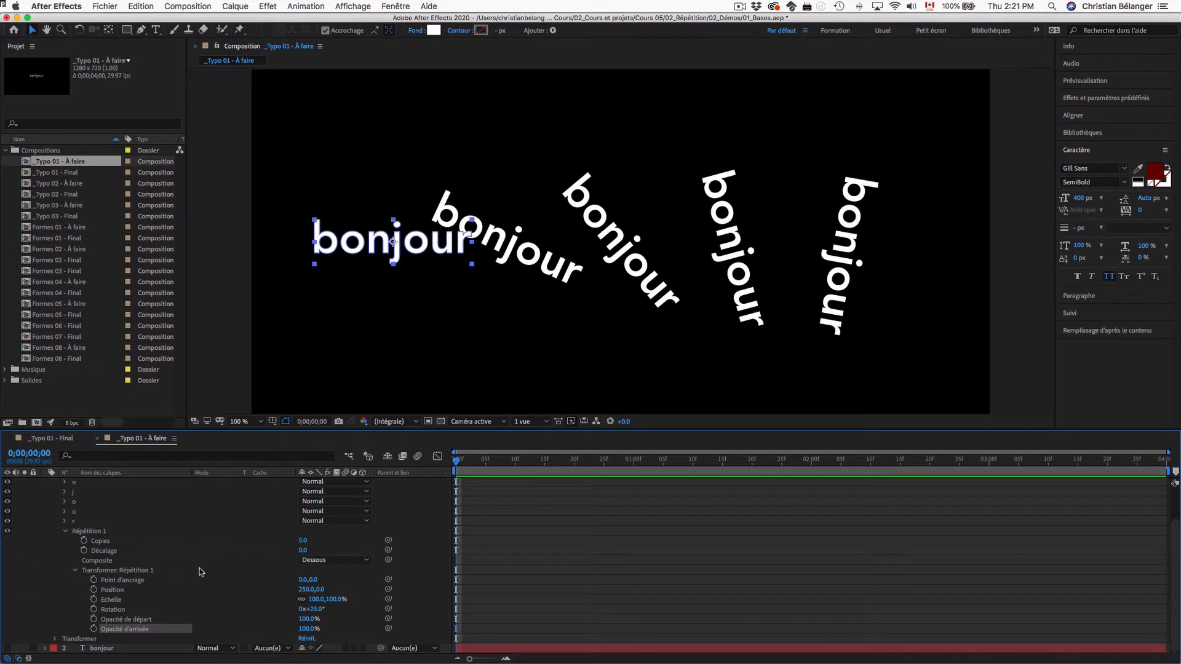
# Step: Check the _Typo 01 - Final composition at frame 10 as a reference and return to _Typo 01 - À faire
pyautogui.click(115, 551)
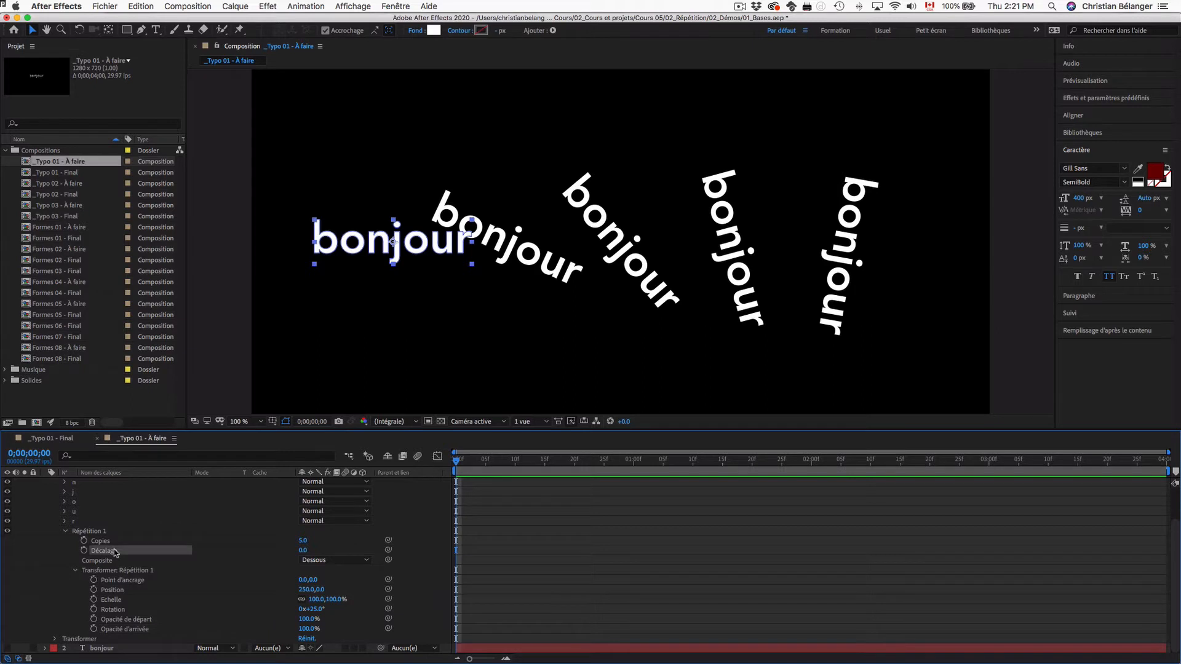
pyautogui.doubleClick(78, 174)
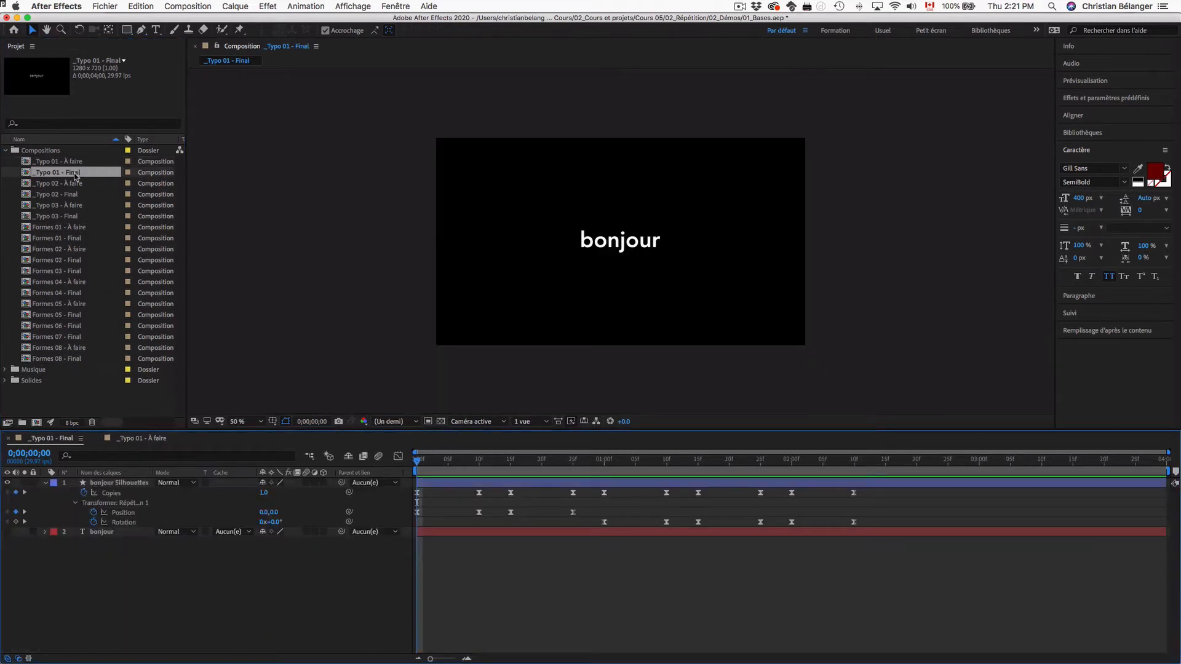
pyautogui.moveTo(417, 460); pyautogui.dragTo(480, 463)
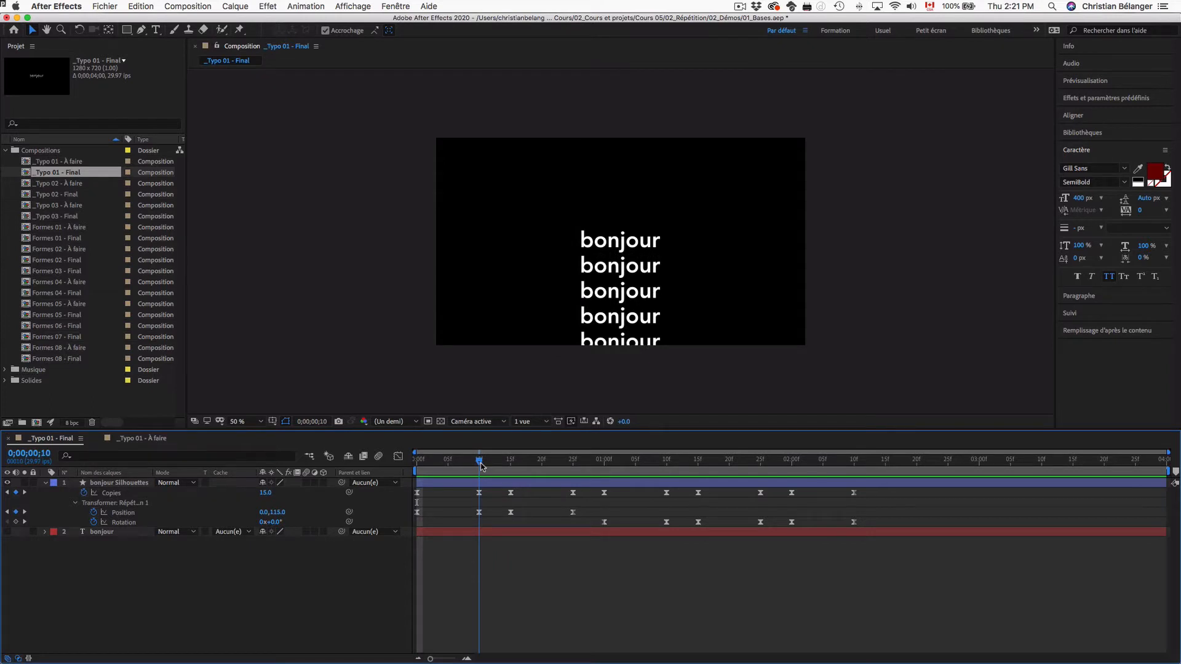
pyautogui.doubleClick(62, 162)
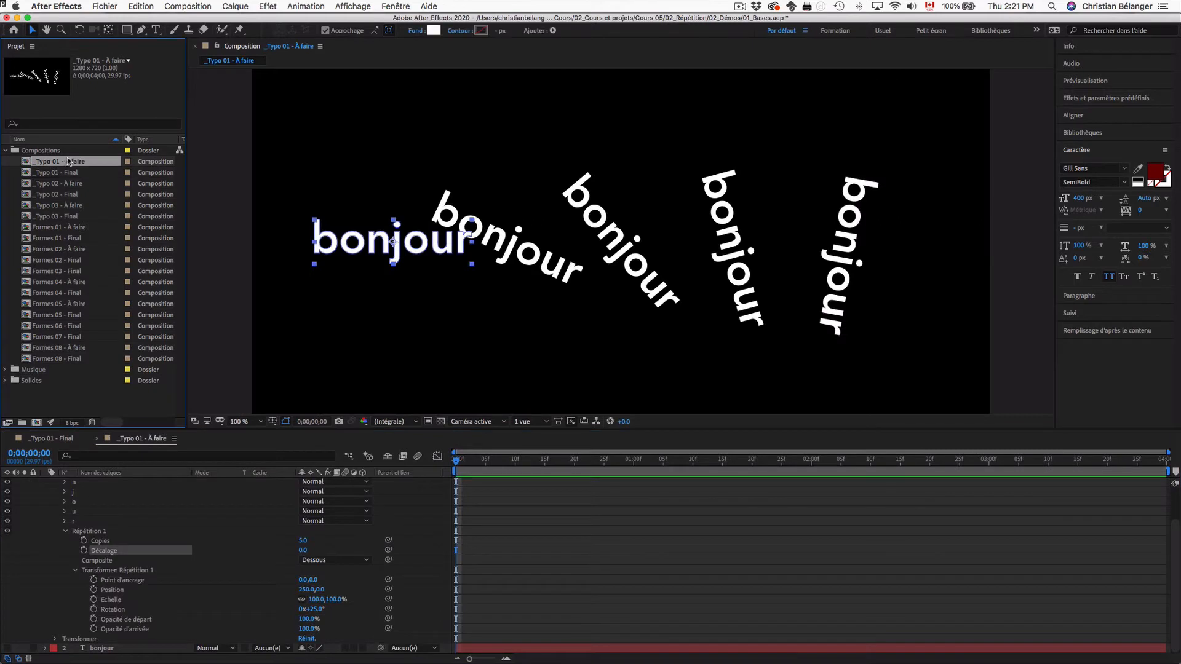
# Step: Reset all of Répétition 1's transform properties and centre the bonjour shape in the composition
pyautogui.click(139, 581)
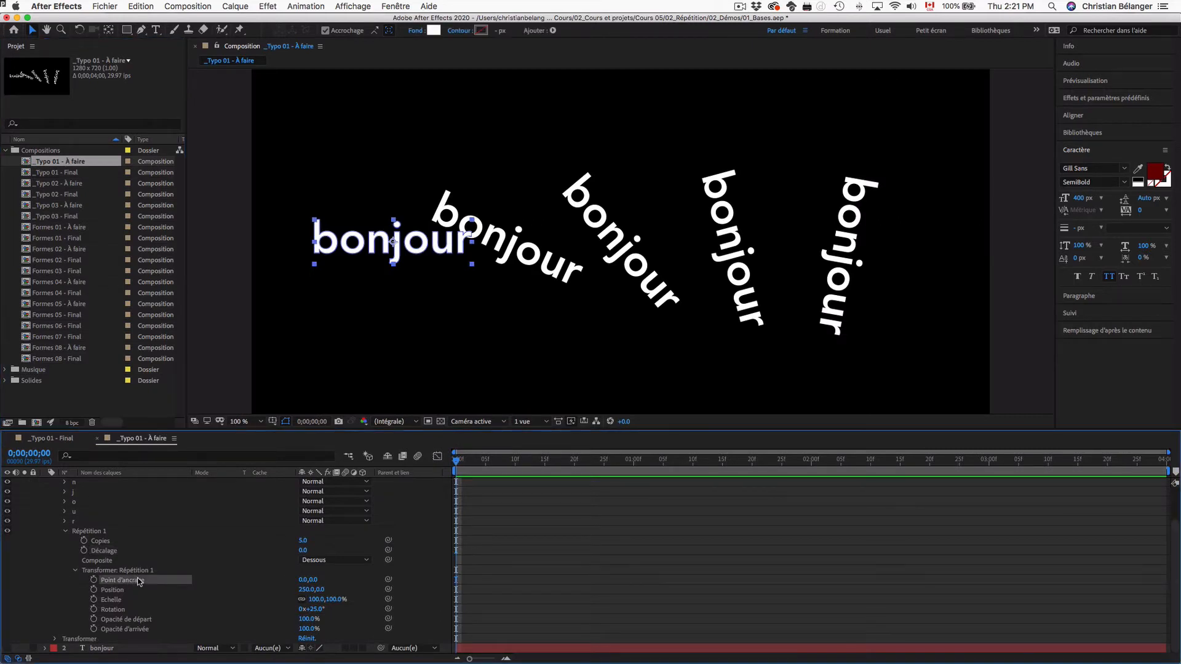
pyautogui.keyDown('shift'); pyautogui.click(131, 629); pyautogui.keyUp('shift')
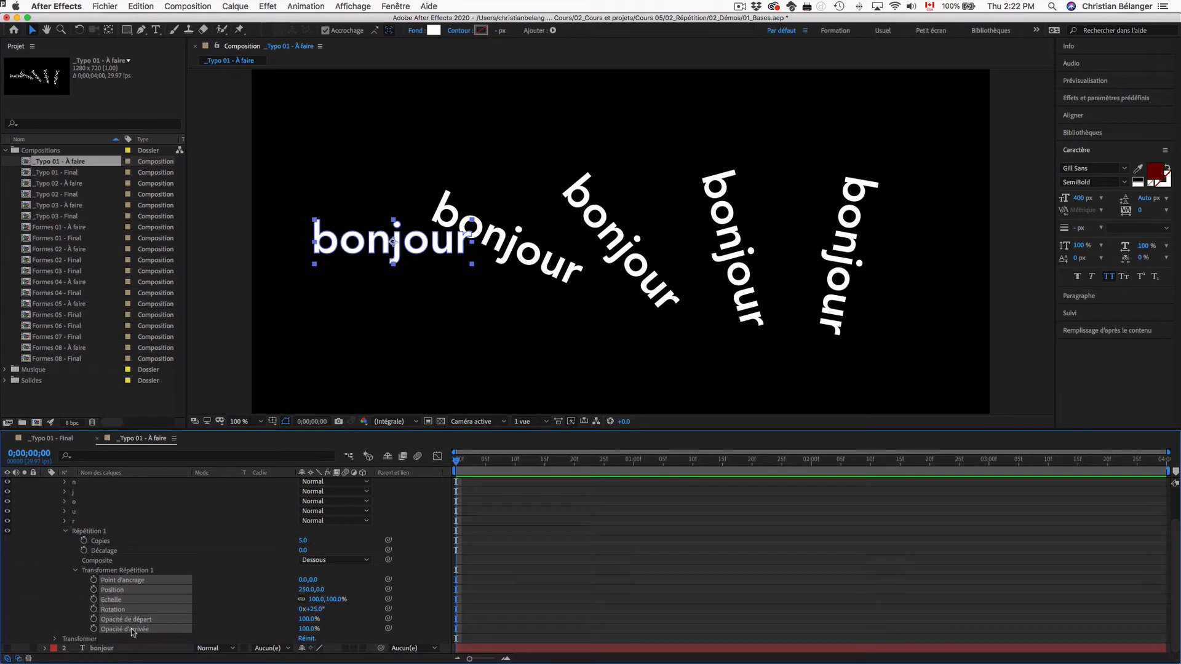
pyautogui.rightClick(139, 581)
pyautogui.click(179, 607)
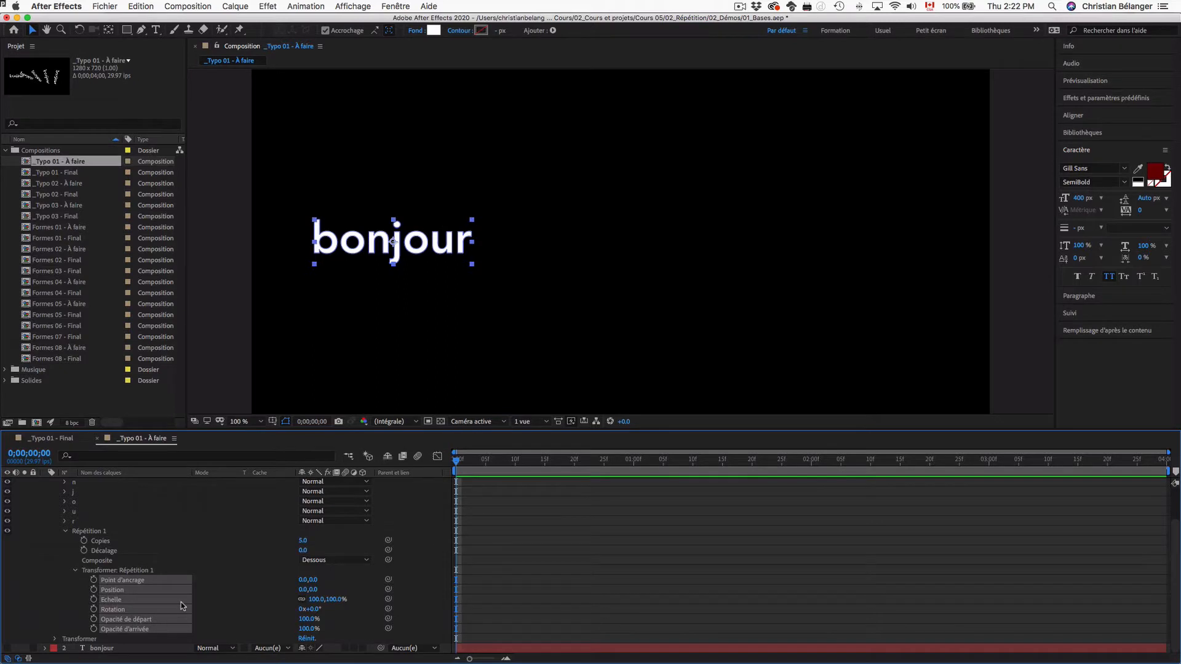
pyautogui.press('super+Home')
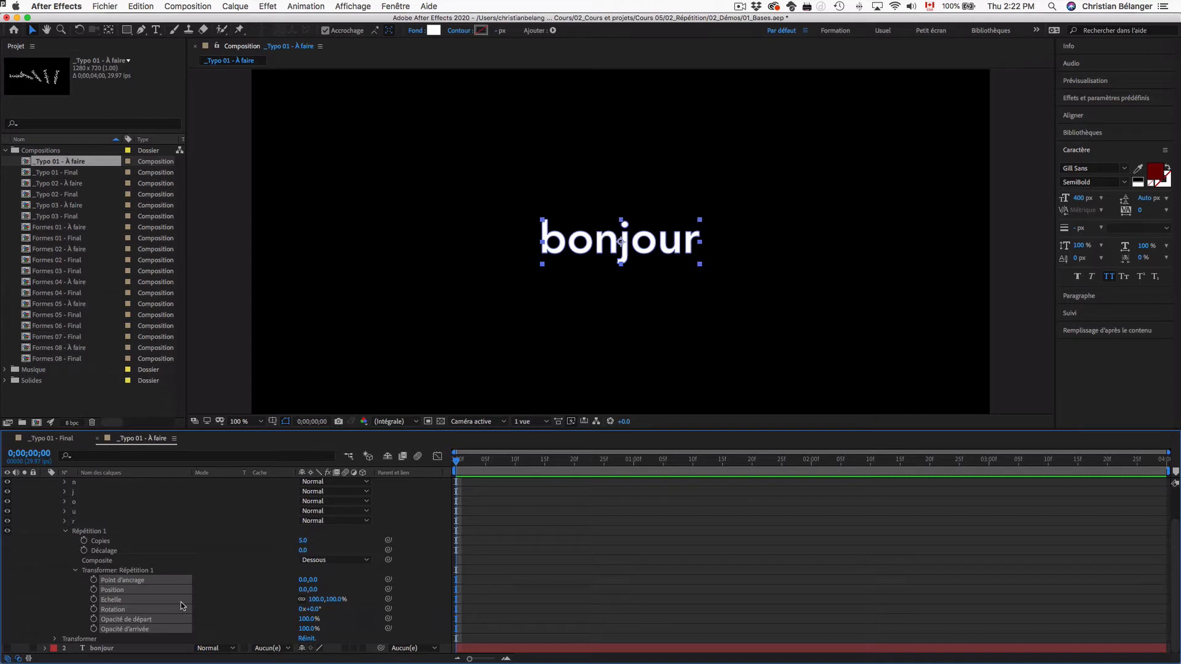
pyautogui.press(',')
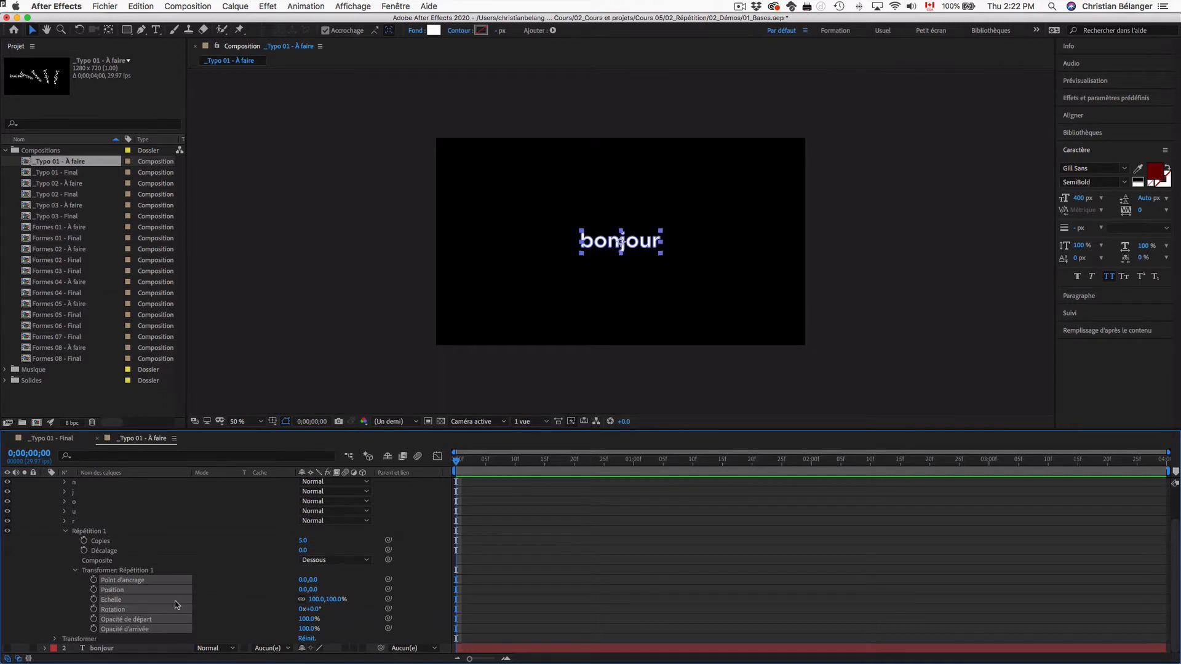
# Step: Set the number of copies in Répétition 1 to 15
pyautogui.click(123, 542)
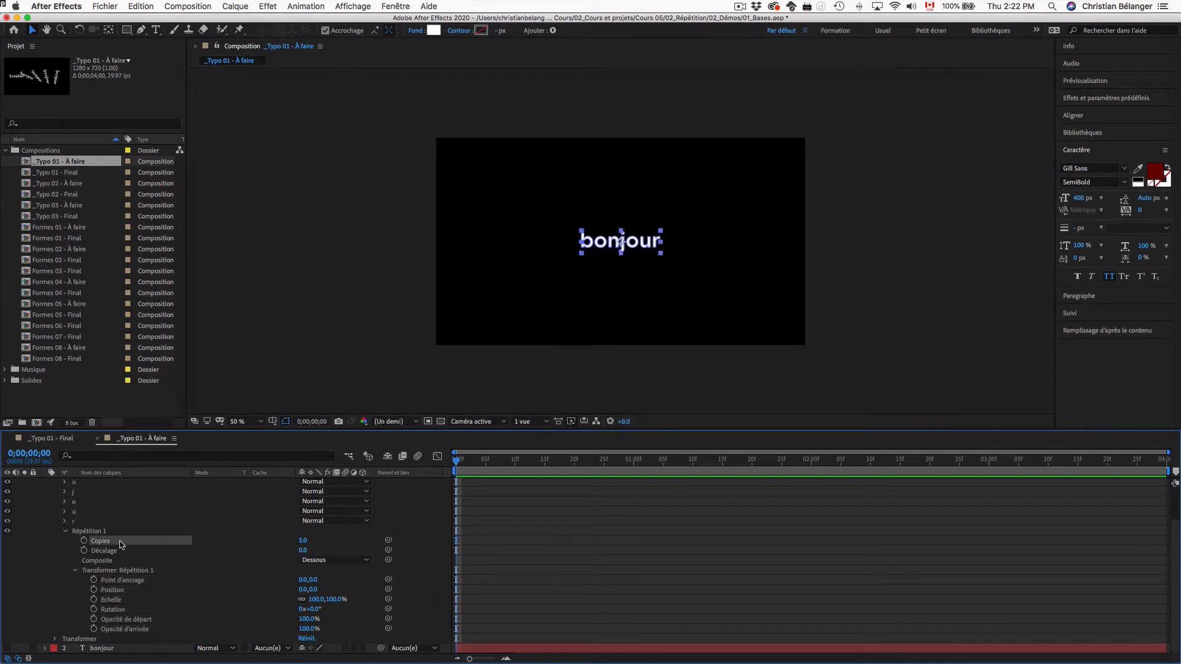
pyautogui.click(303, 540)
pyautogui.write('15')
pyautogui.press('Return')
# Step: Stack the bonjour copies downward by setting Répétition 1's vertical Position to 92
pyautogui.click(125, 591)
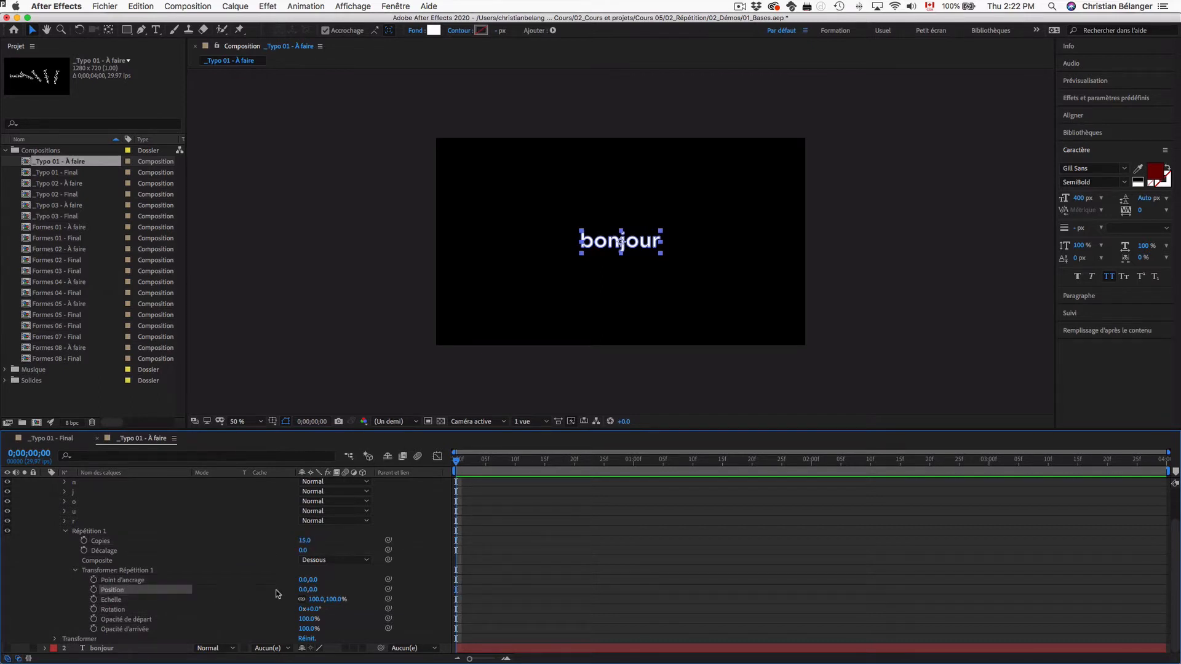
pyautogui.moveTo(315, 589); pyautogui.dragTo(353, 590)
pyautogui.click(316, 589)
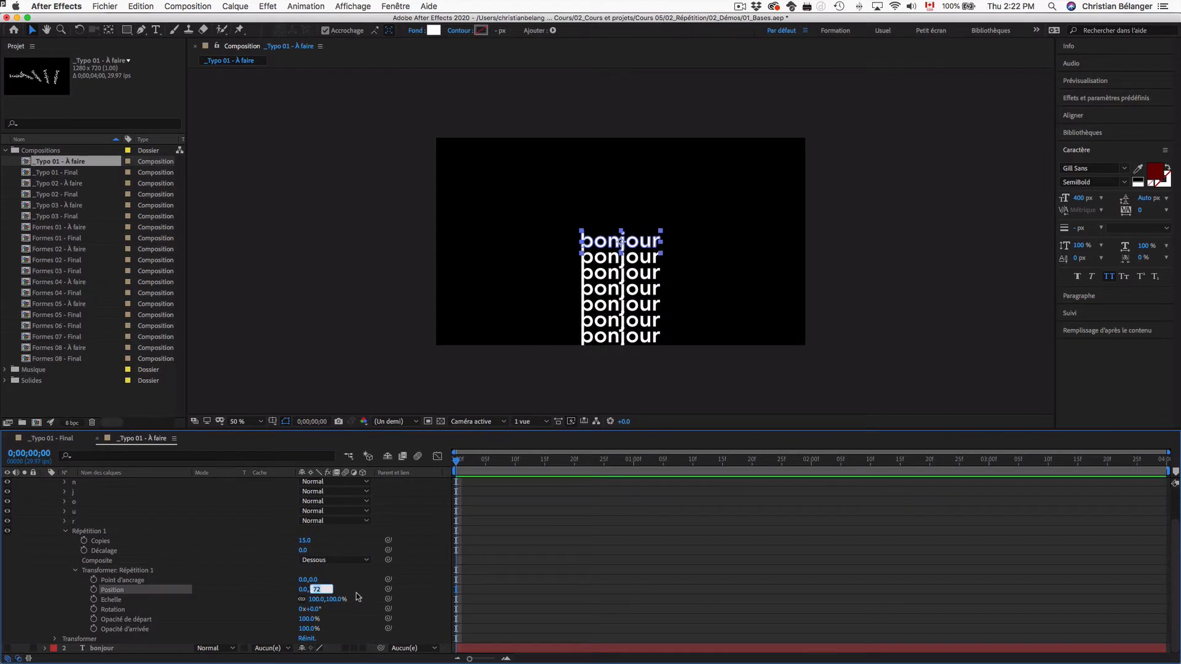
pyautogui.write('92')
pyautogui.press('Return')
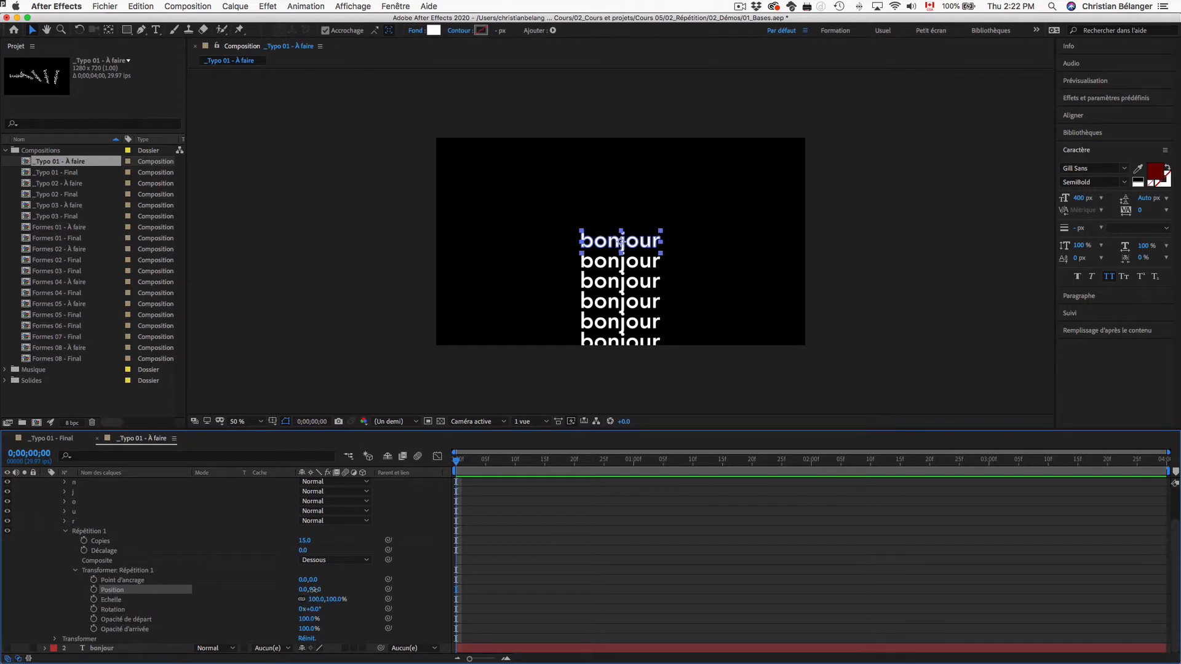
pyautogui.moveTo(315, 589); pyautogui.dragTo(361, 593)
pyautogui.press('super+z')
# Step: Reduce Répétition 1's Copies to 5
pyautogui.click(105, 551)
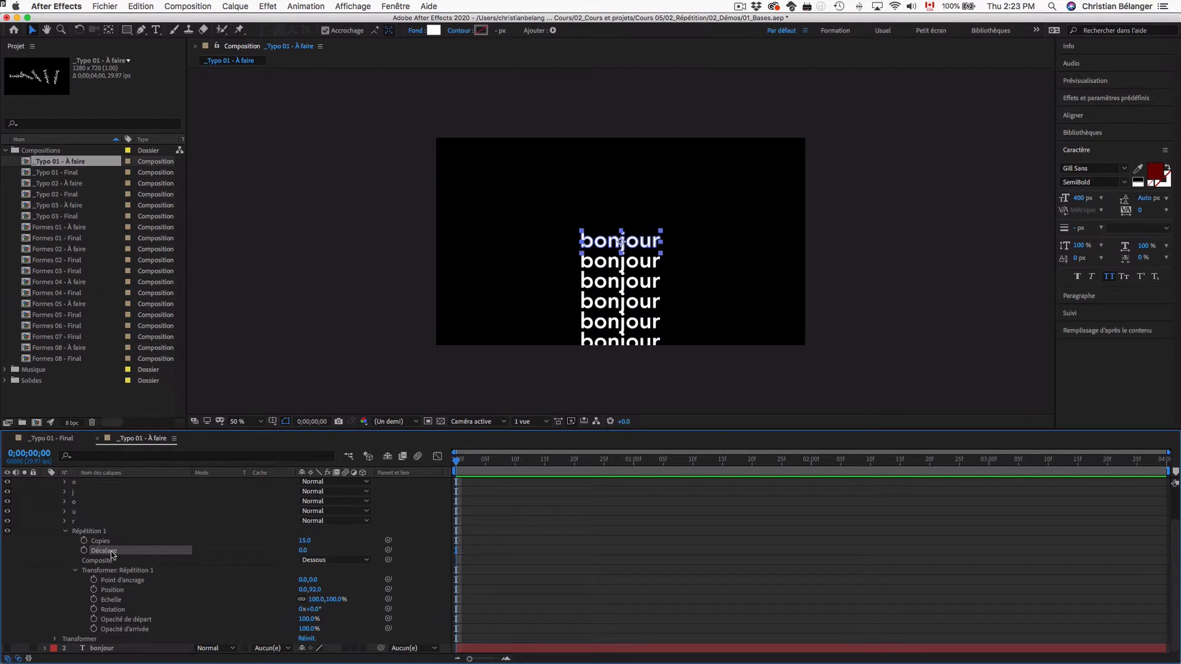
pyautogui.click(305, 541)
pyautogui.write('5')
pyautogui.press('Return')
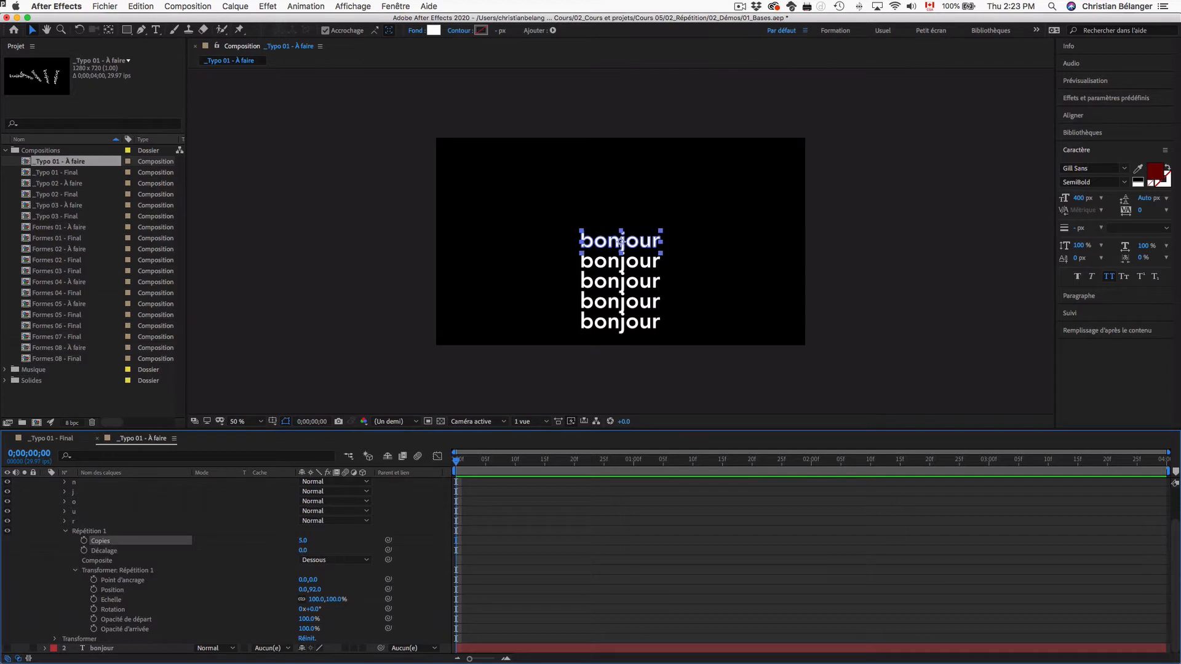
# Step: Vary Répétition 1's Décalage between -7 and 4 to shift the stack up and down, and leave it at -1
pyautogui.click(302, 551)
pyautogui.press('Down')
pyautogui.press('Down')
pyautogui.press('Down')
pyautogui.press('Down')
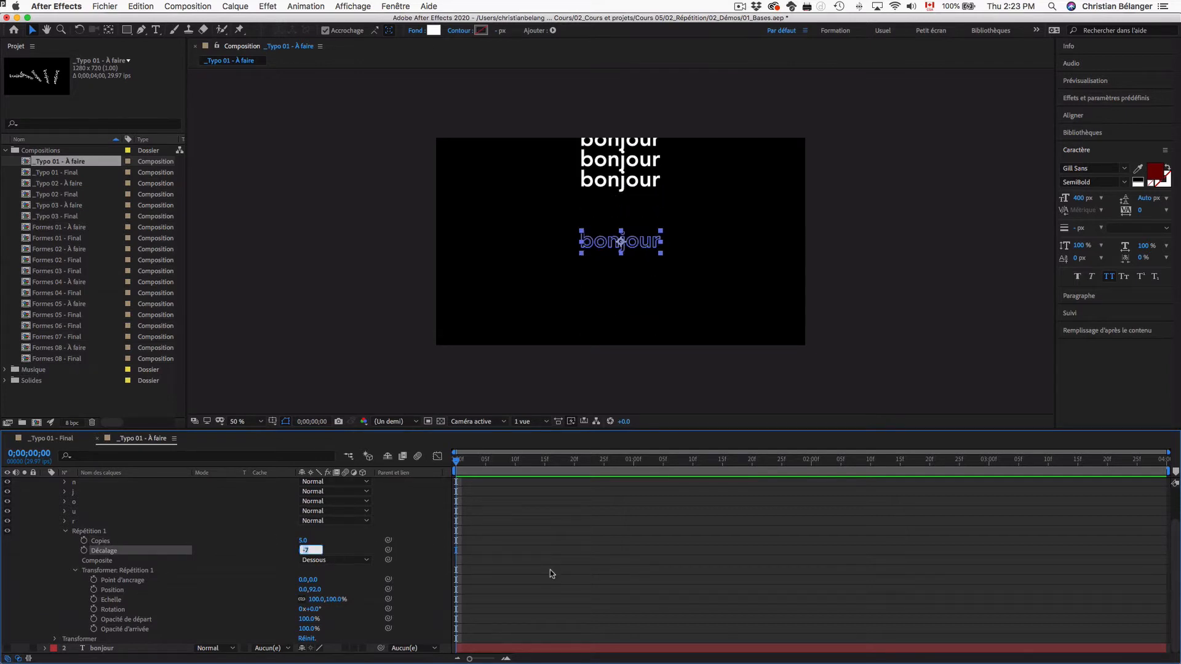
pyautogui.press('Up')
pyautogui.press('Up')
pyautogui.press('Up')
pyautogui.press('Up')
pyautogui.press('Up')
pyautogui.press('Up')
pyautogui.press('Up')
pyautogui.press('Up')
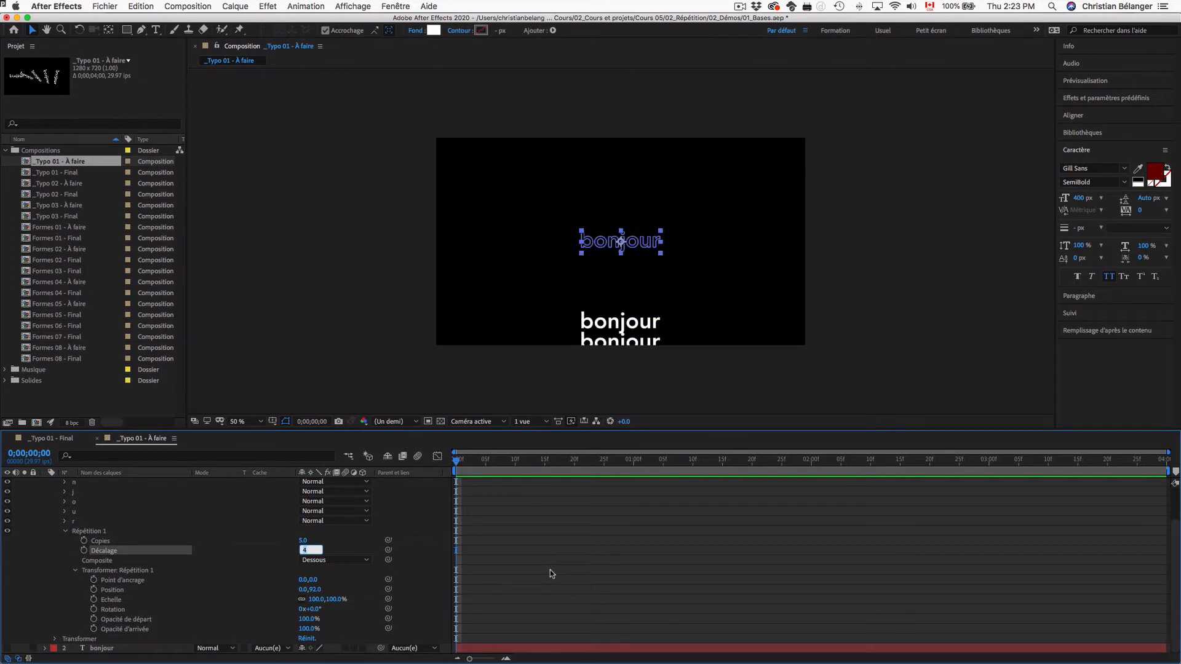
pyautogui.press('Down')
pyautogui.press('Down')
pyautogui.press('Down')
pyautogui.press('Down')
pyautogui.press('Down')
pyautogui.press('Down')
pyautogui.press('Down')
pyautogui.press('Down')
pyautogui.press('Down')
pyautogui.press('Down')
pyautogui.press('Down')
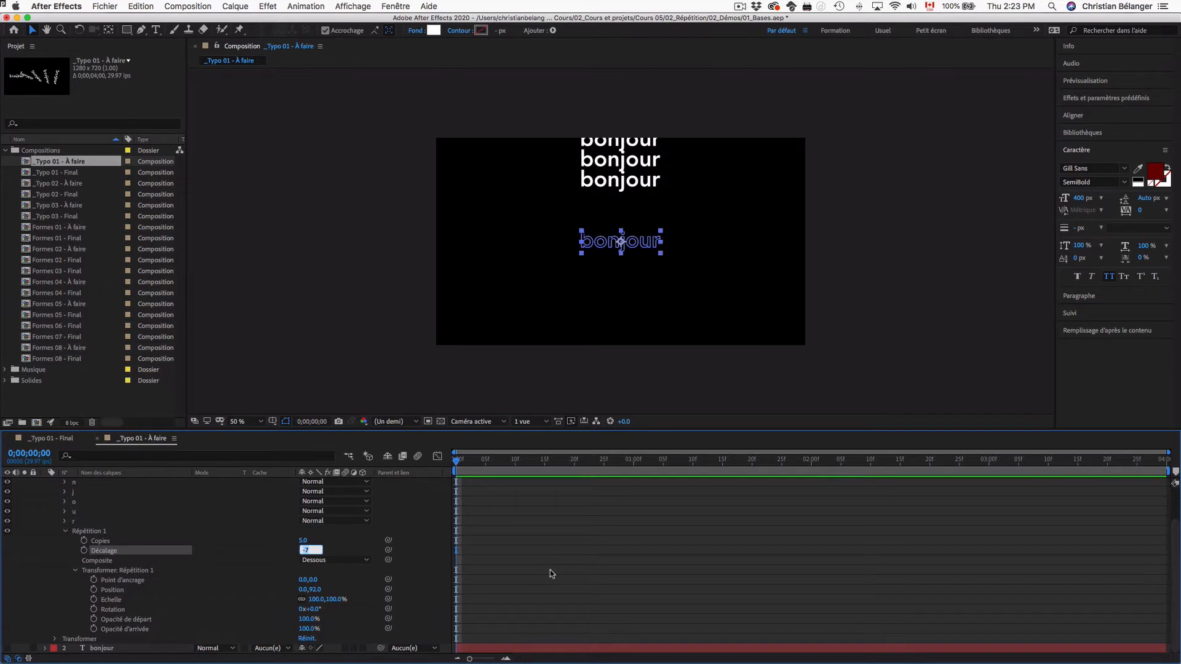
pyautogui.press('Up')
pyautogui.press('Up')
pyautogui.press('Up')
pyautogui.press('Up')
pyautogui.press('Up')
pyautogui.press('Up')
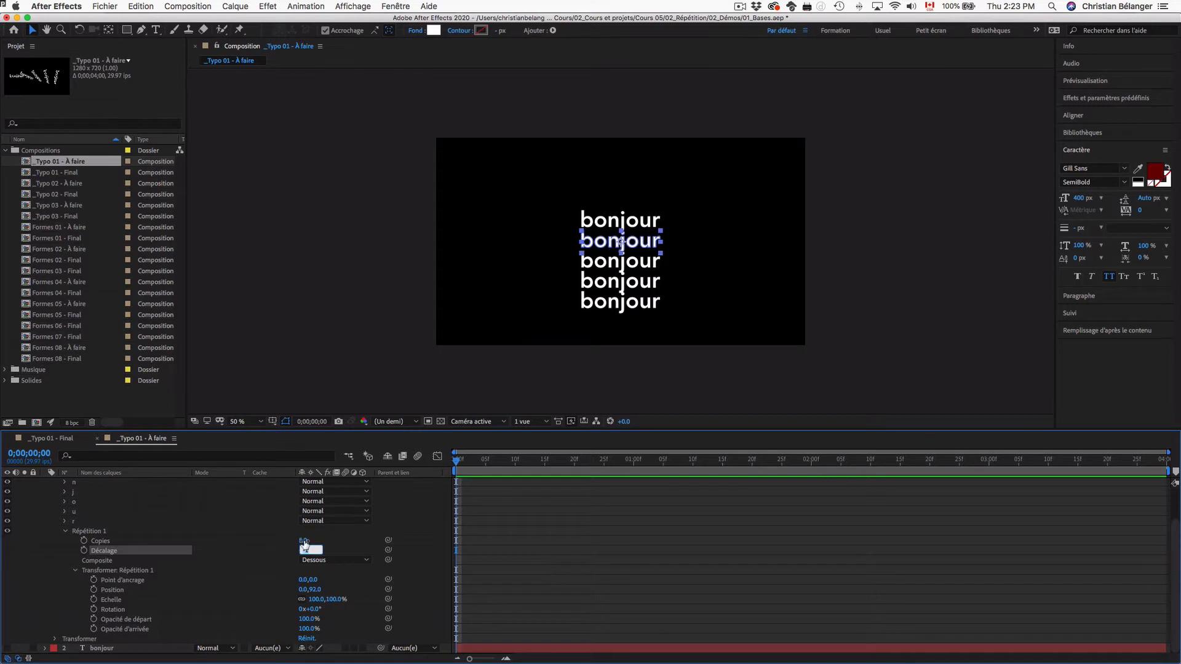
# Step: Vary Répétition 1's Copies down to 0 and back up, and leave it at 7
pyautogui.hotkey('shift', 'Tab')
pyautogui.press('Up')
pyautogui.press('Up')
pyautogui.press('Down')
pyautogui.press('Down')
pyautogui.press('Down')
pyautogui.press('Down')
pyautogui.press('Down')
pyautogui.press('Down')
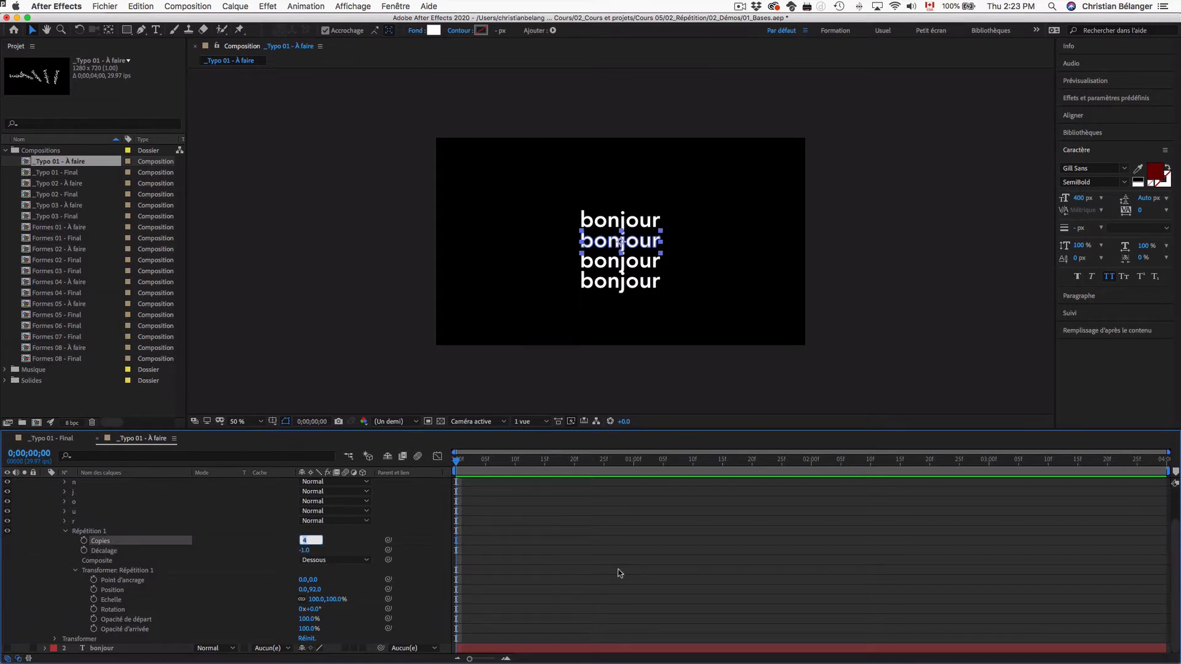
pyautogui.press('Down')
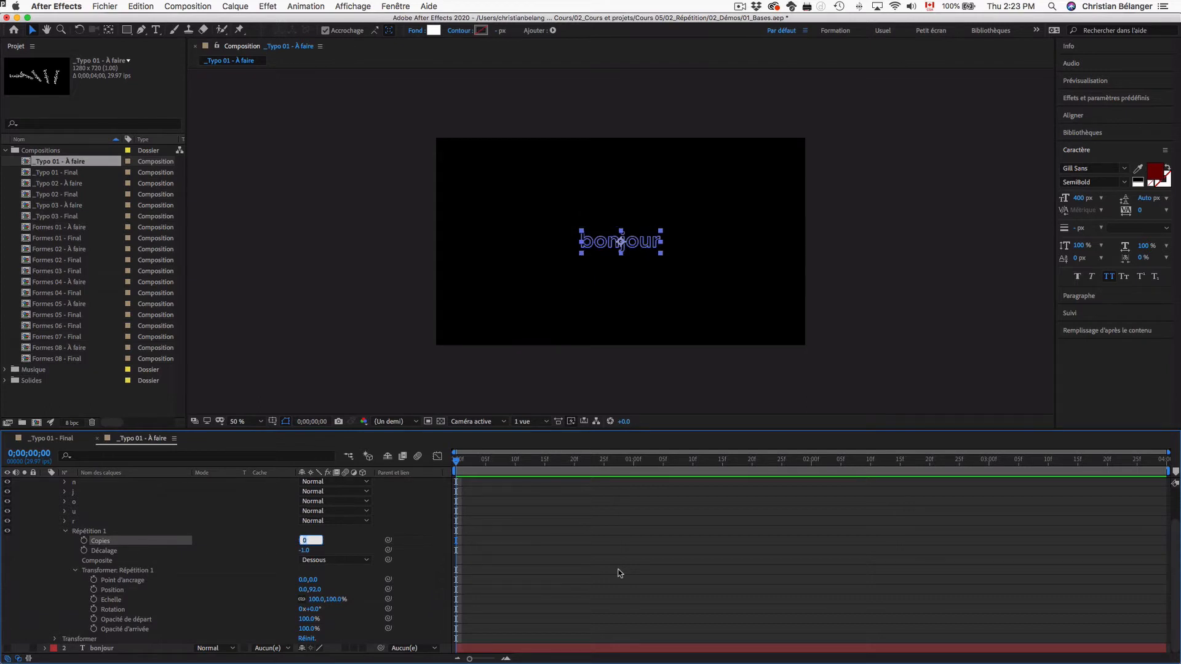
pyautogui.press('Up')
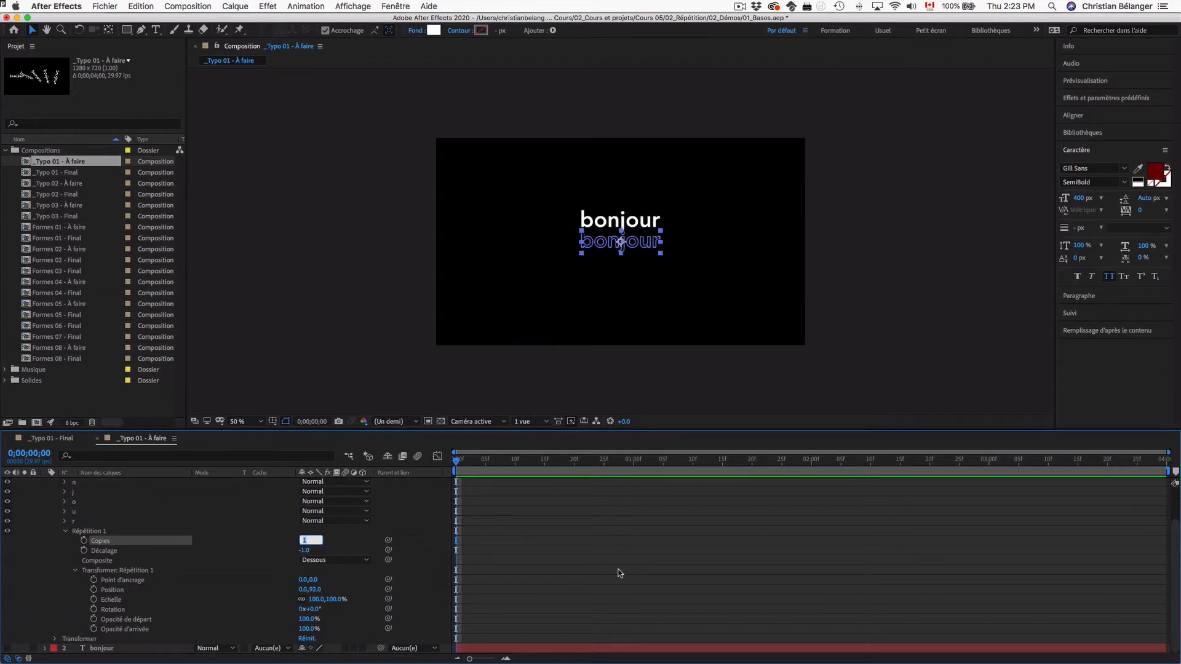
pyautogui.press('Up')
pyautogui.press('Up')
pyautogui.press('Up')
pyautogui.press('Up')
pyautogui.press('Up')
pyautogui.press('Up')
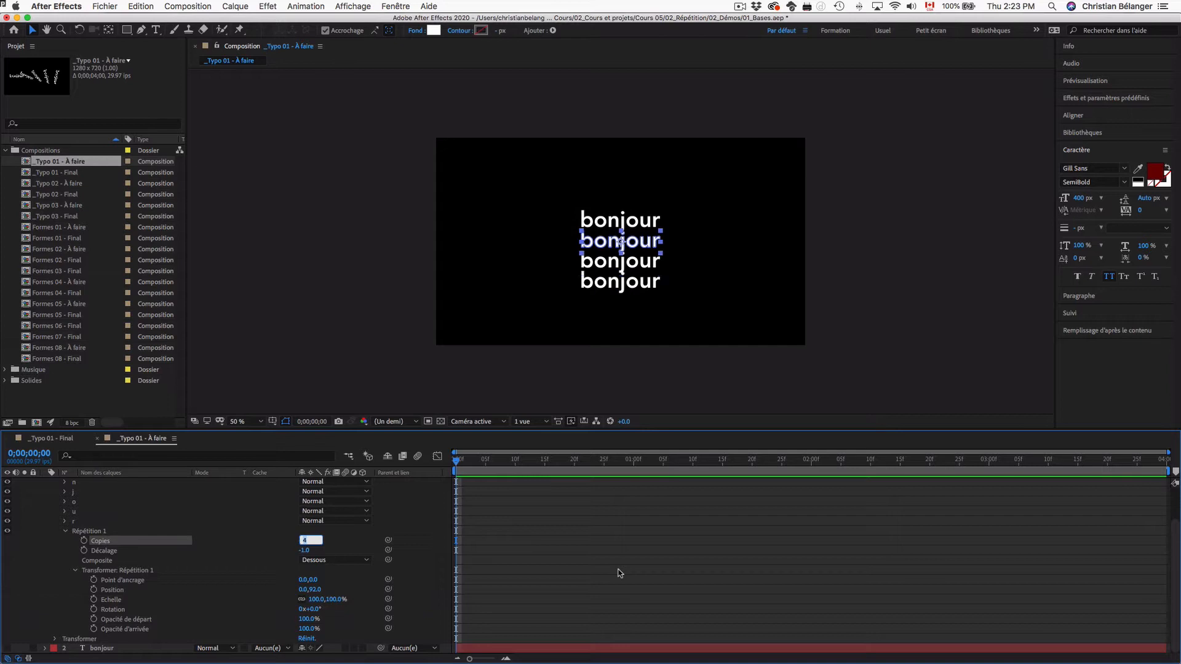
# Step: Set Répétition 1's Décalage to -2 to shift the stack of copies upward
pyautogui.click(304, 552)
pyautogui.press('Down')
pyautogui.write('+')
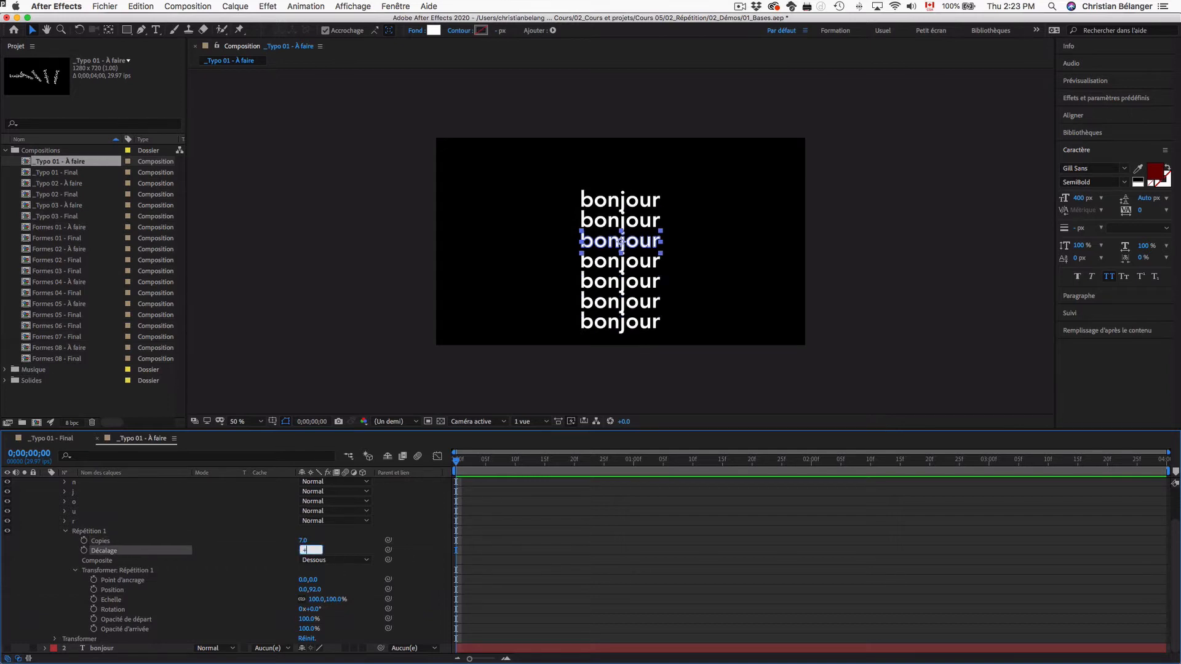
# Step: Bring Répétition 1's Copies down to 5 and set its Décalage to 0
pyautogui.click(305, 541)
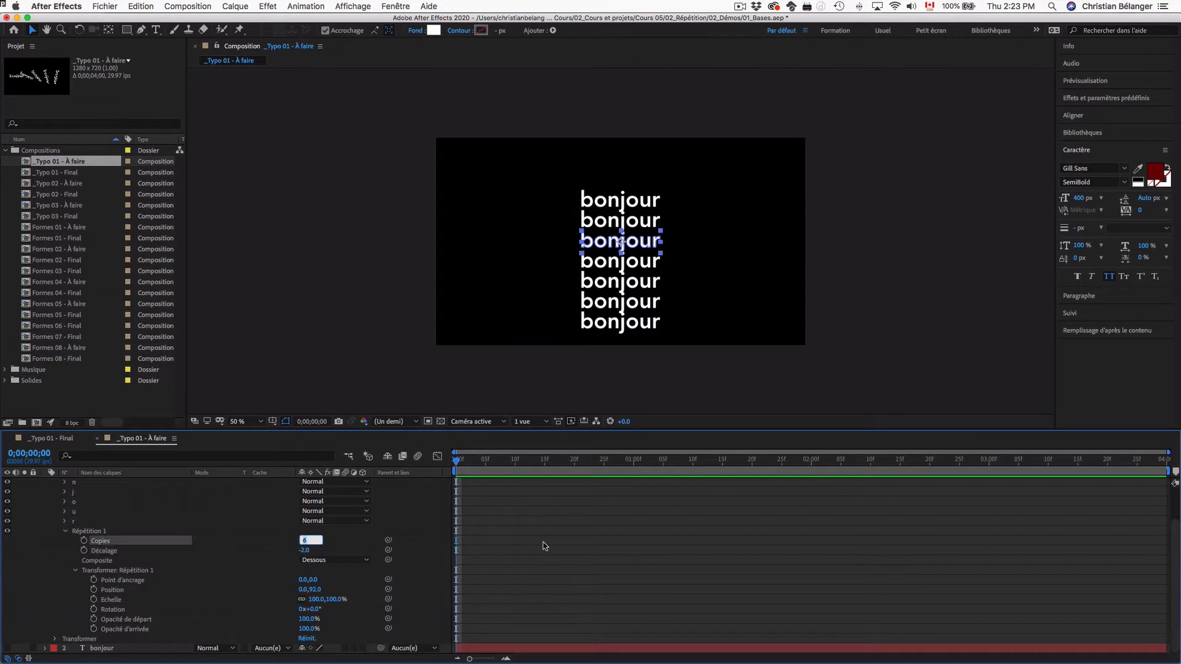
pyautogui.press('Up')
pyautogui.press('Down')
pyautogui.press('Down')
pyautogui.press('Down')
pyautogui.click(304, 550)
pyautogui.write('0')
pyautogui.press('Return')
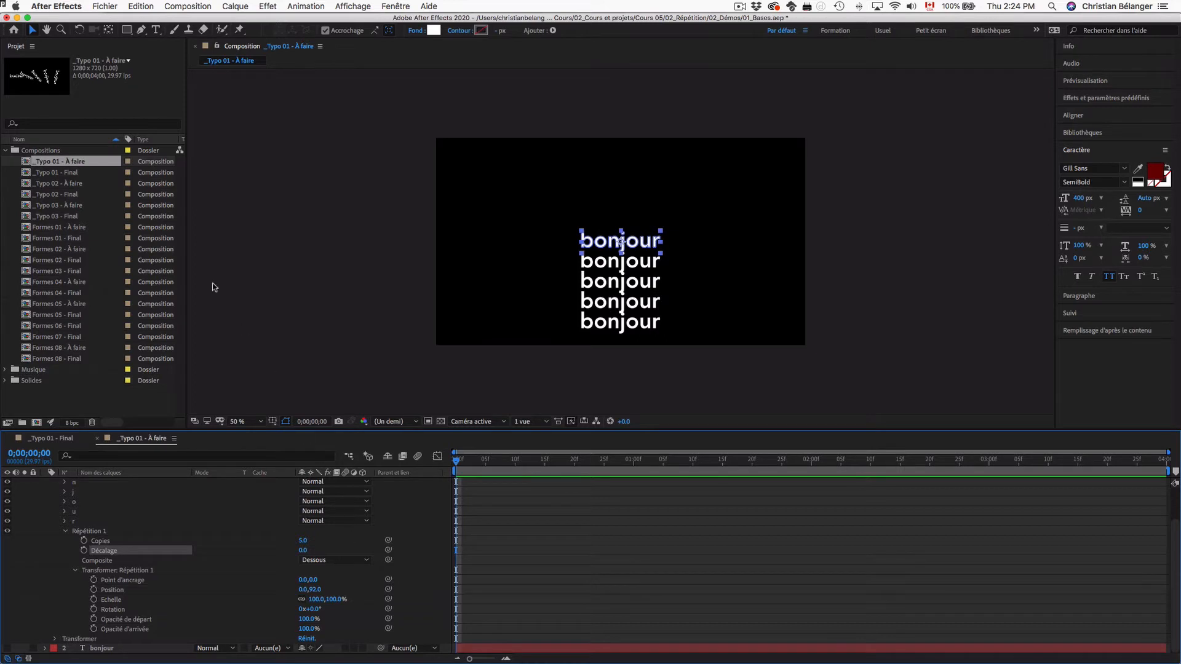
# Step: Review the animation in the _Typo 01 - Final composition up to 0;00;02;09 and return to _Typo 01 - À faire
pyautogui.doubleClick(82, 173)
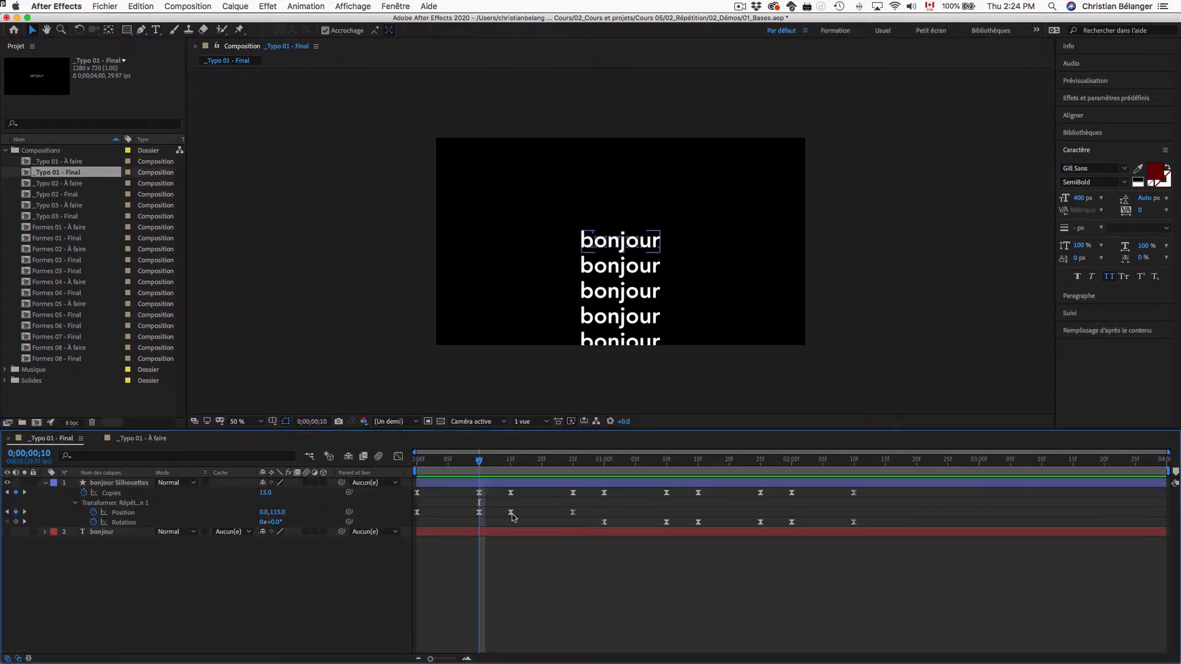
pyautogui.moveTo(479, 461); pyautogui.dragTo(841, 474)
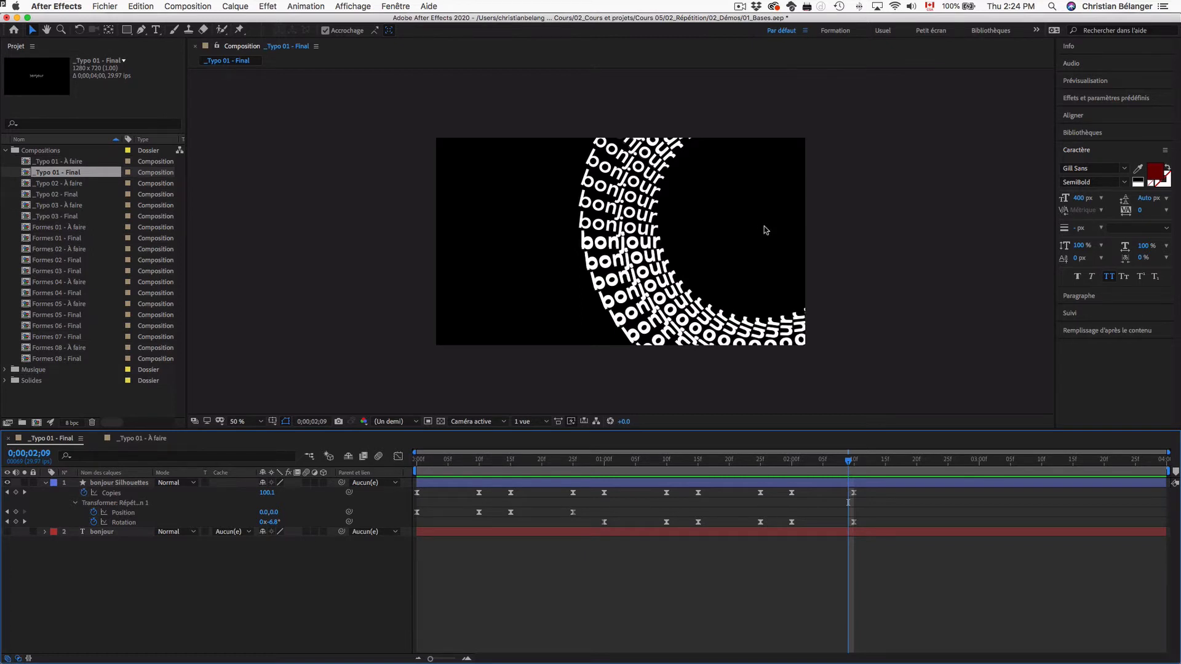
pyautogui.doubleClick(76, 162)
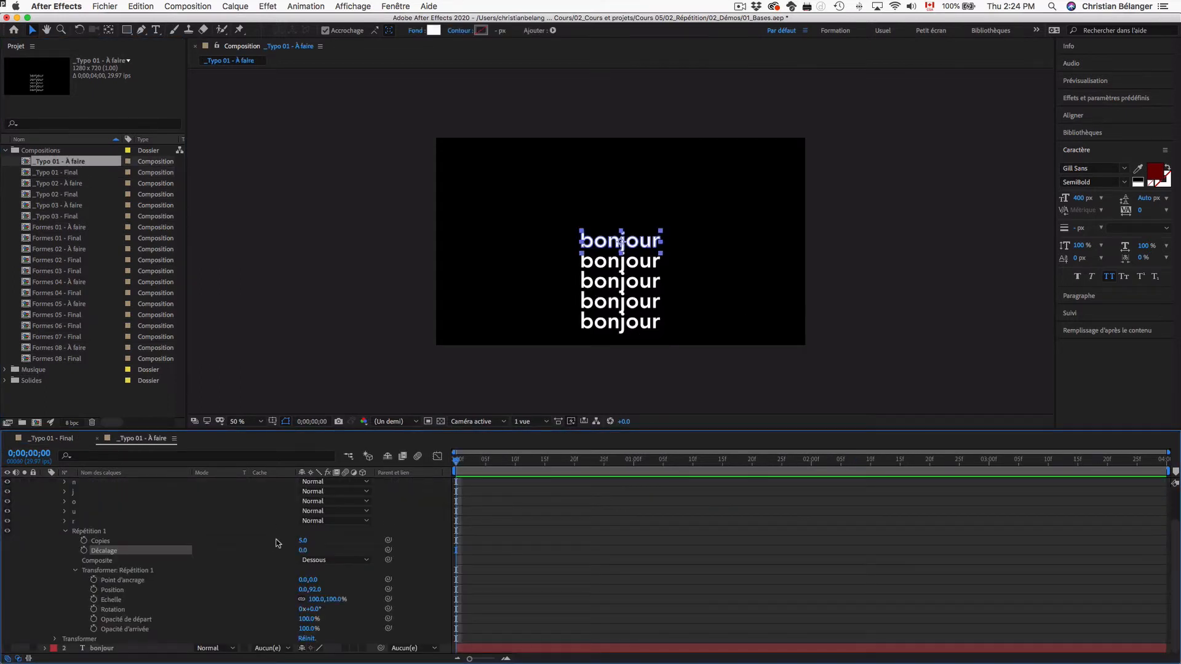
# Step: Set Répétition 1's number of Copies to 15
pyautogui.click(303, 542)
pyautogui.write('15')
pyautogui.press('Return')
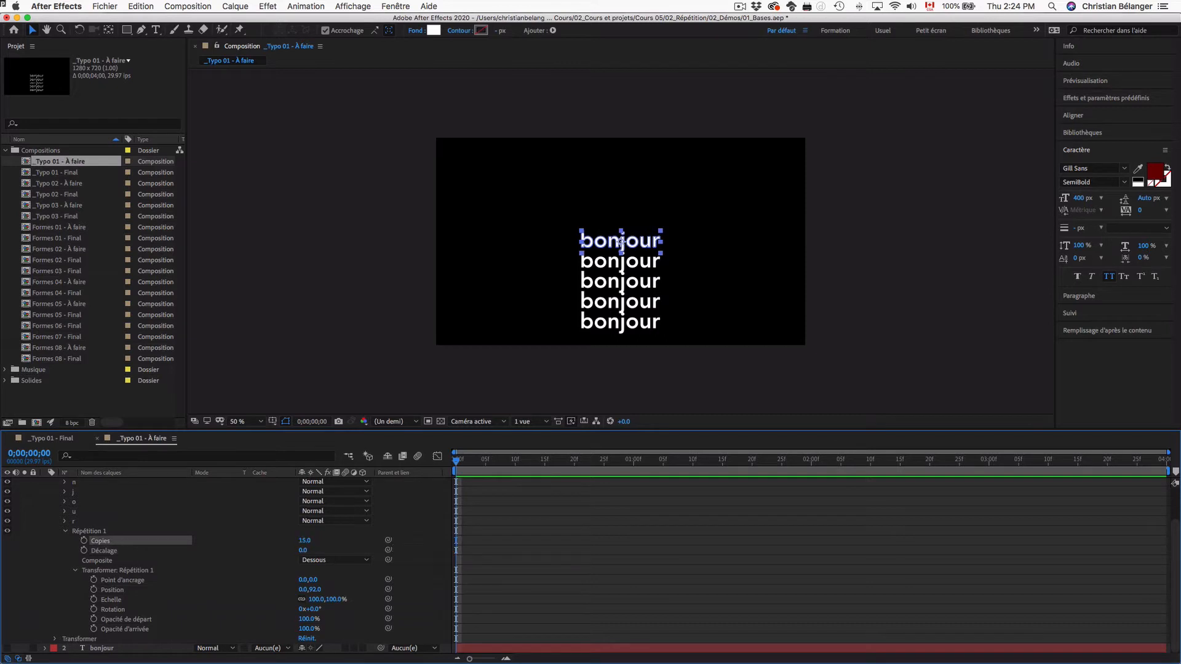
# Step: Try rotating the stacked bonjour copies progressively with Répétition 1's Rotation, up to 53°
pyautogui.click(123, 609)
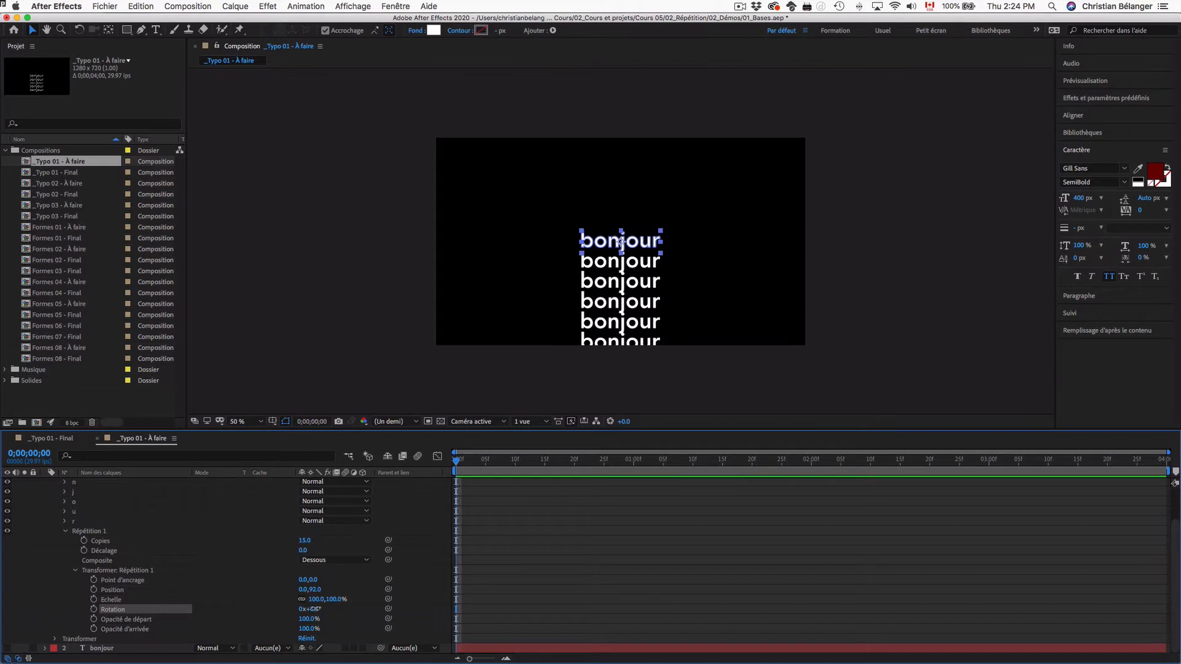
pyautogui.moveTo(314, 609); pyautogui.dragTo(351, 619)
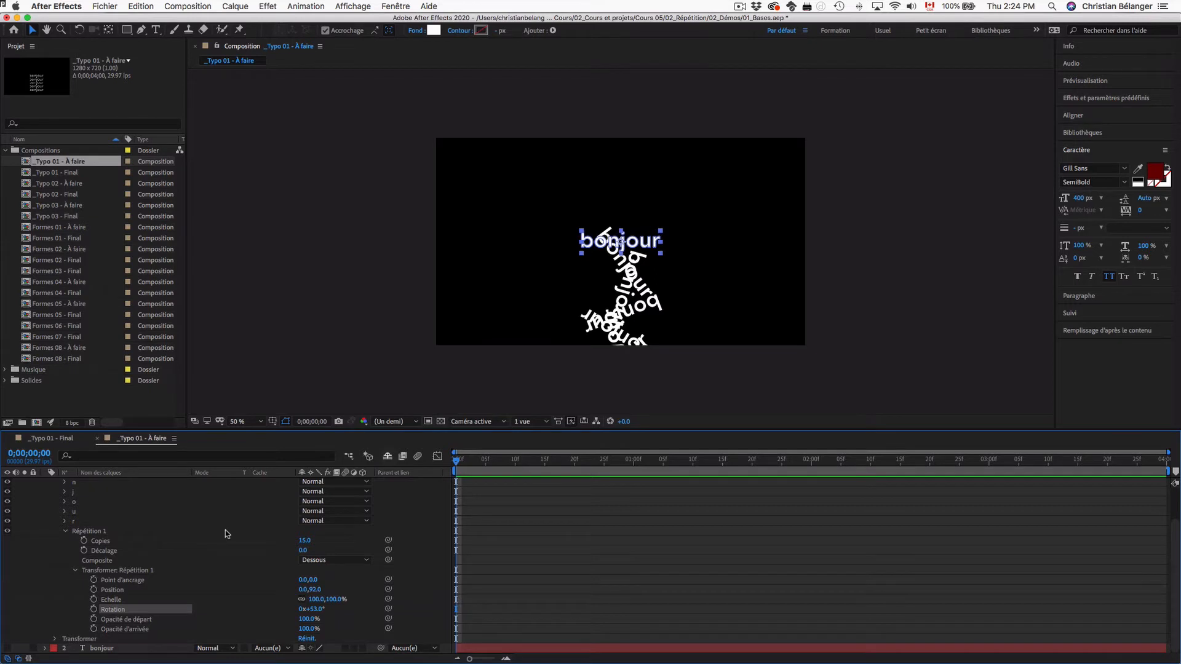
# Step: Reset Répétition 1's Position so all the bonjour copies overlap
pyautogui.click(123, 591)
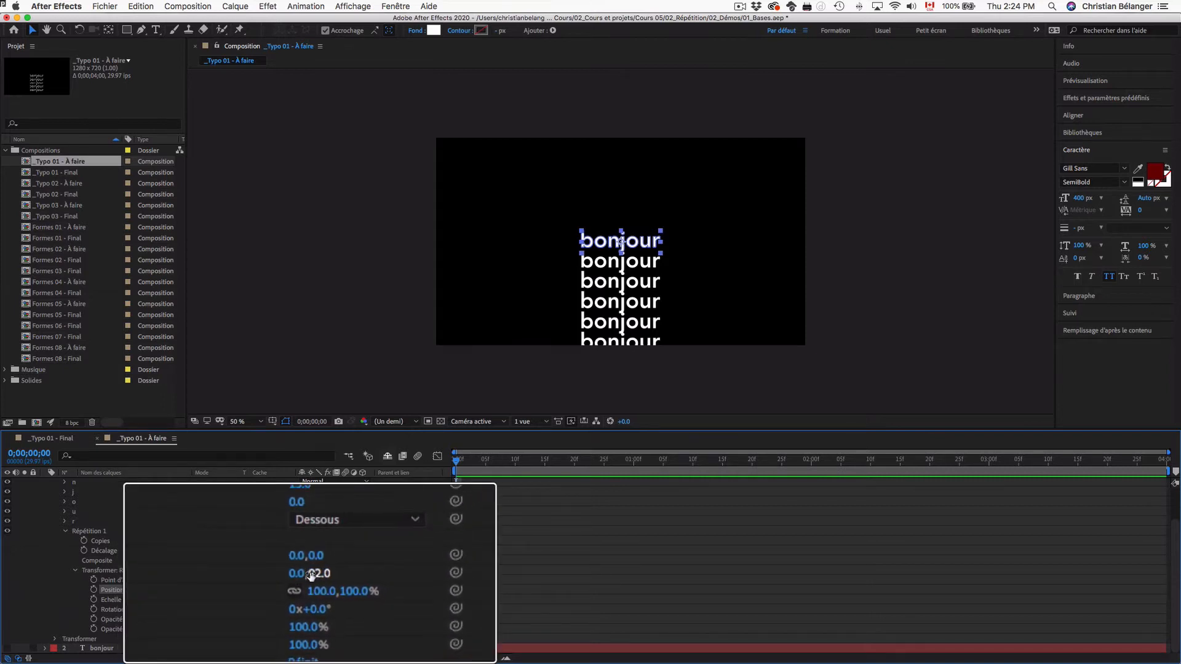
pyautogui.rightClick(144, 591)
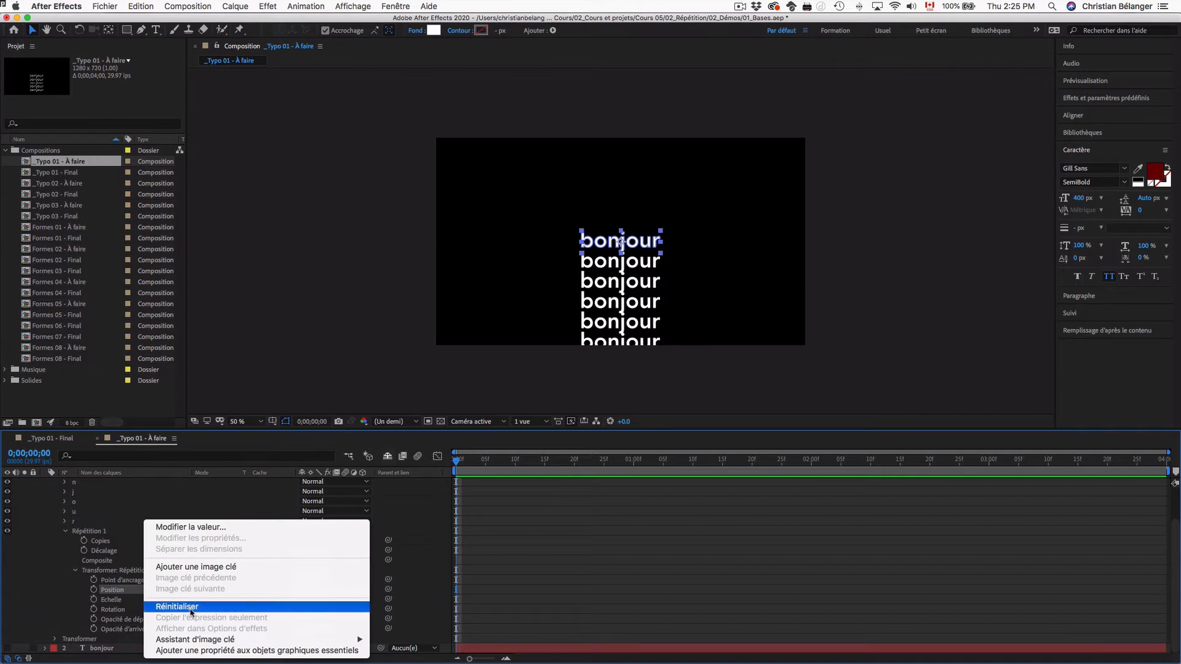
pyautogui.click(191, 607)
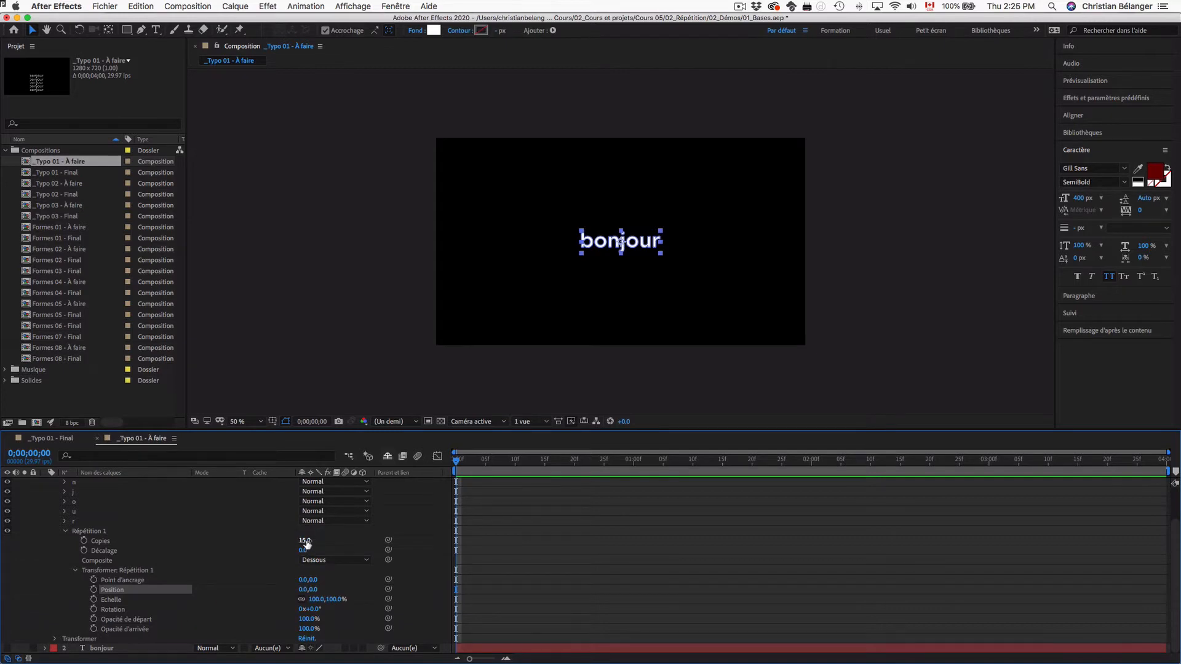
# Step: Fan out the overlapping bonjour copies by setting Répétition 1's Rotation to 10°
pyautogui.press('/')
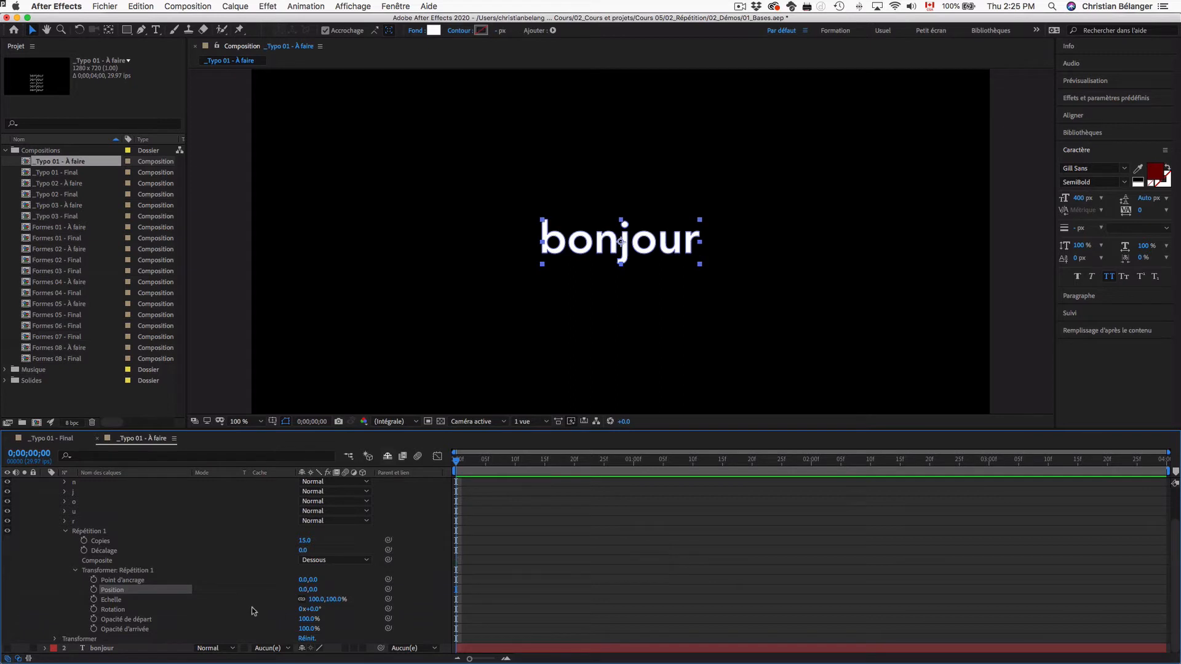
pyautogui.click(127, 609)
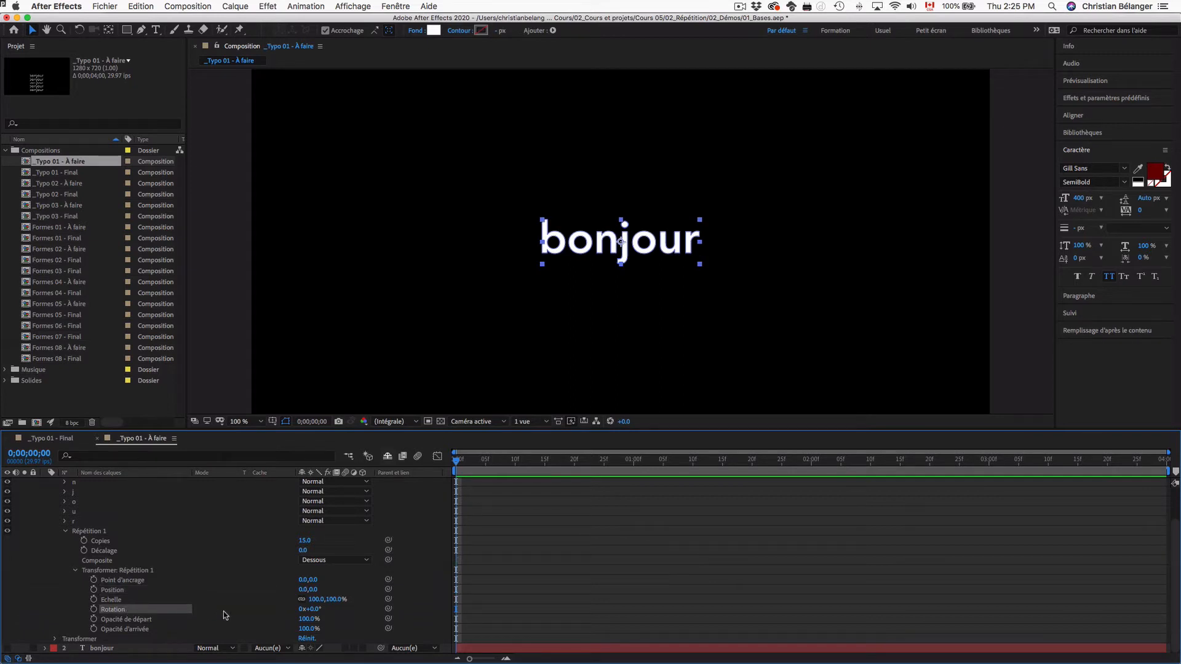
pyautogui.moveTo(315, 609); pyautogui.dragTo(320, 610)
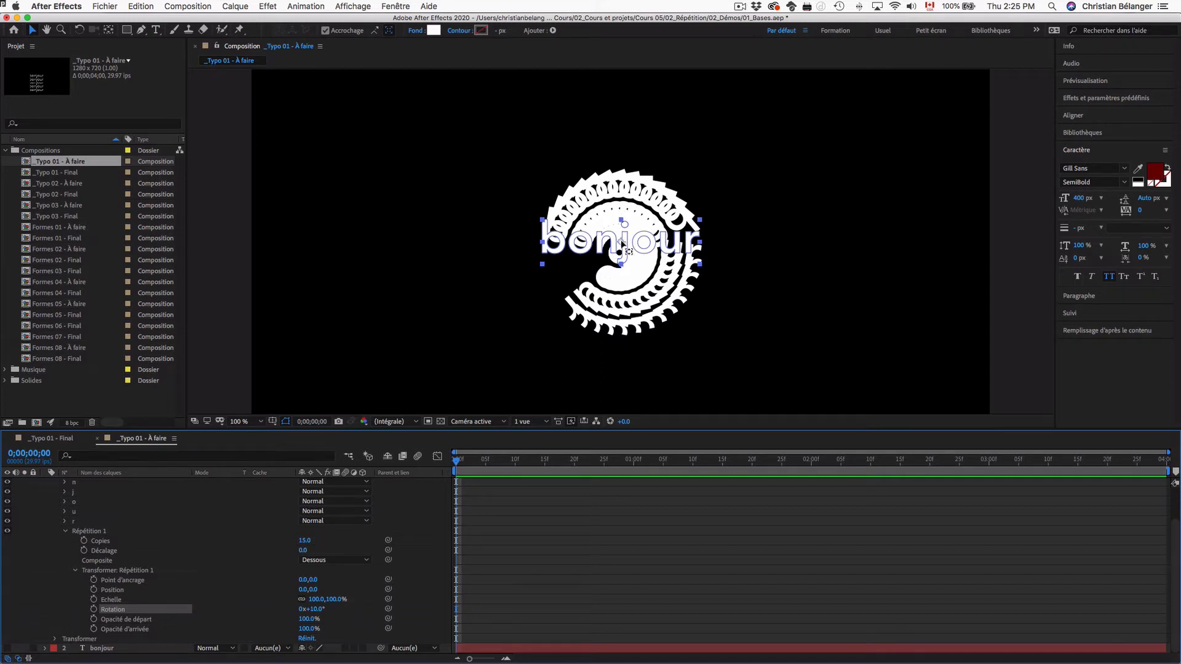
# Step: Try moving the layer's anchor point away from the text with a 13° Répétition Rotation, and undo these changes
pyautogui.press('y')
pyautogui.moveTo(620, 241); pyautogui.dragTo(452, 175)
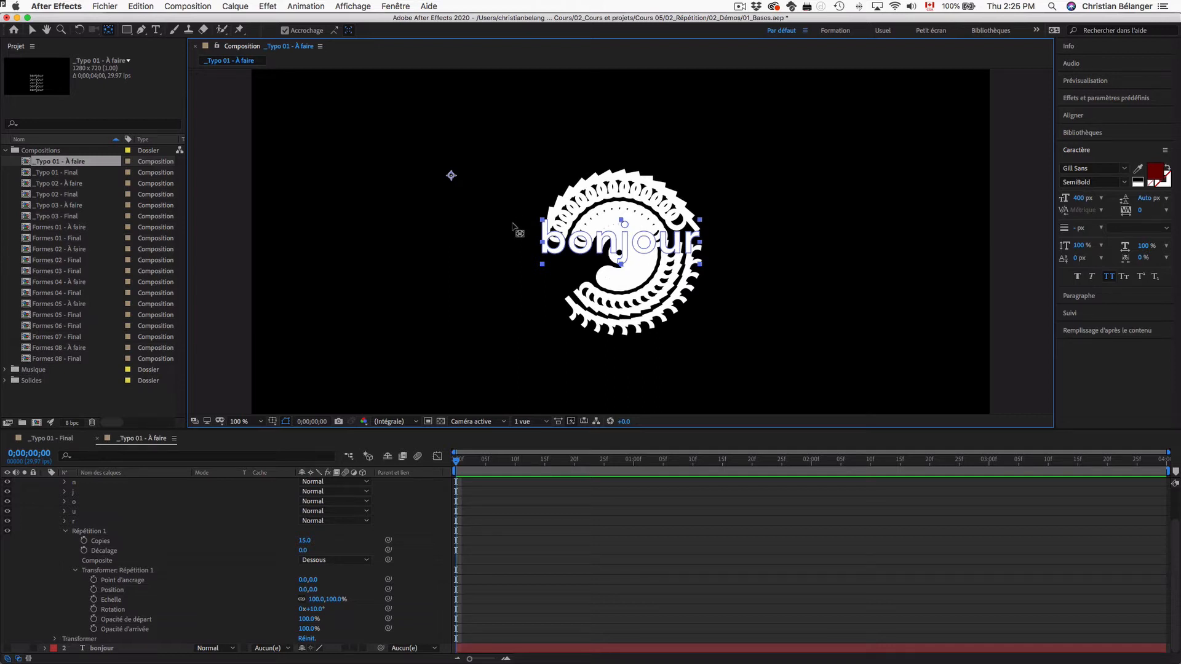
pyautogui.moveTo(450, 179); pyautogui.dragTo(474, 177)
pyautogui.moveTo(315, 611); pyautogui.dragTo(320, 609)
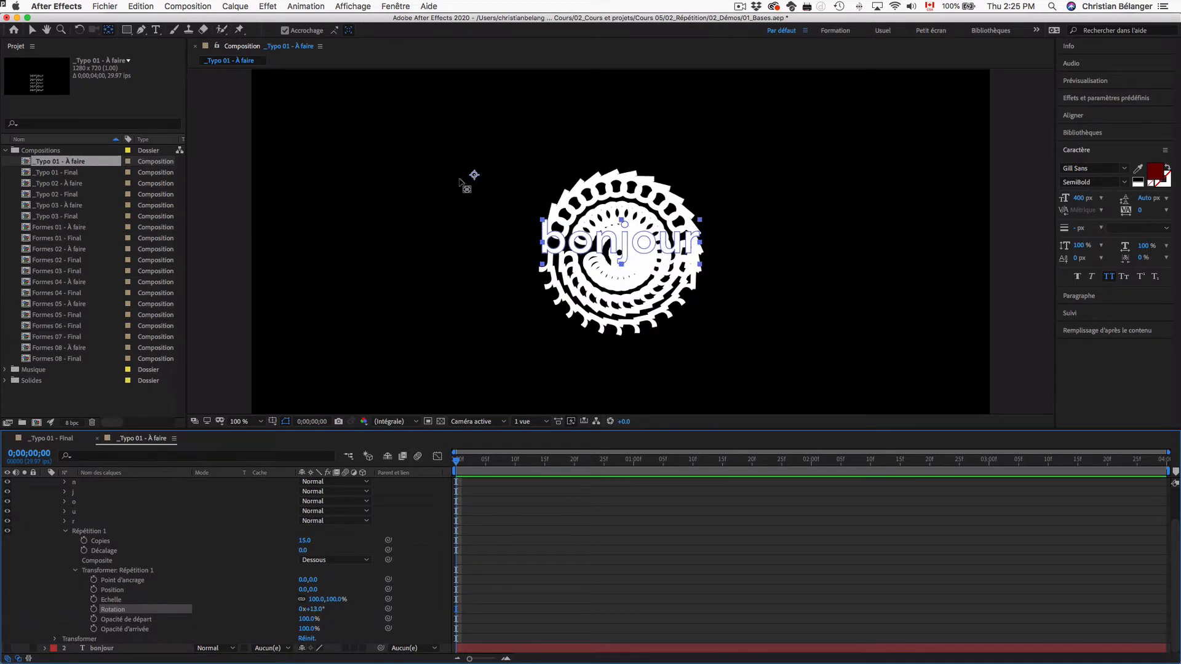
pyautogui.press('super+z')
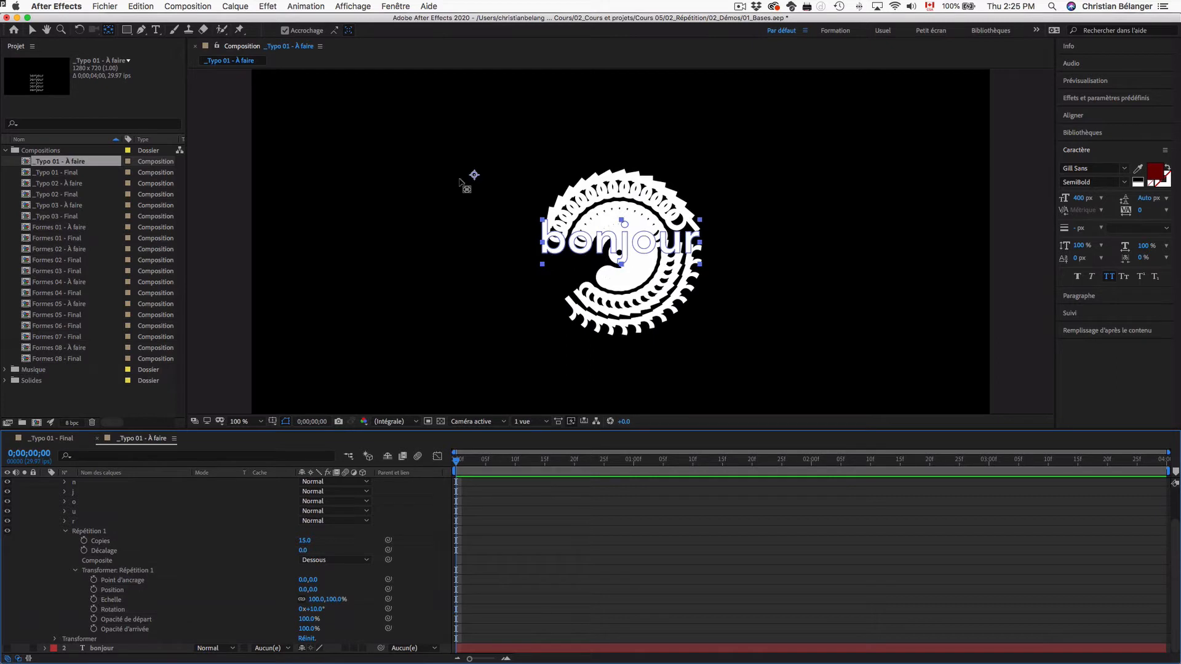
pyautogui.press('super+z')
pyautogui.press('super+z')
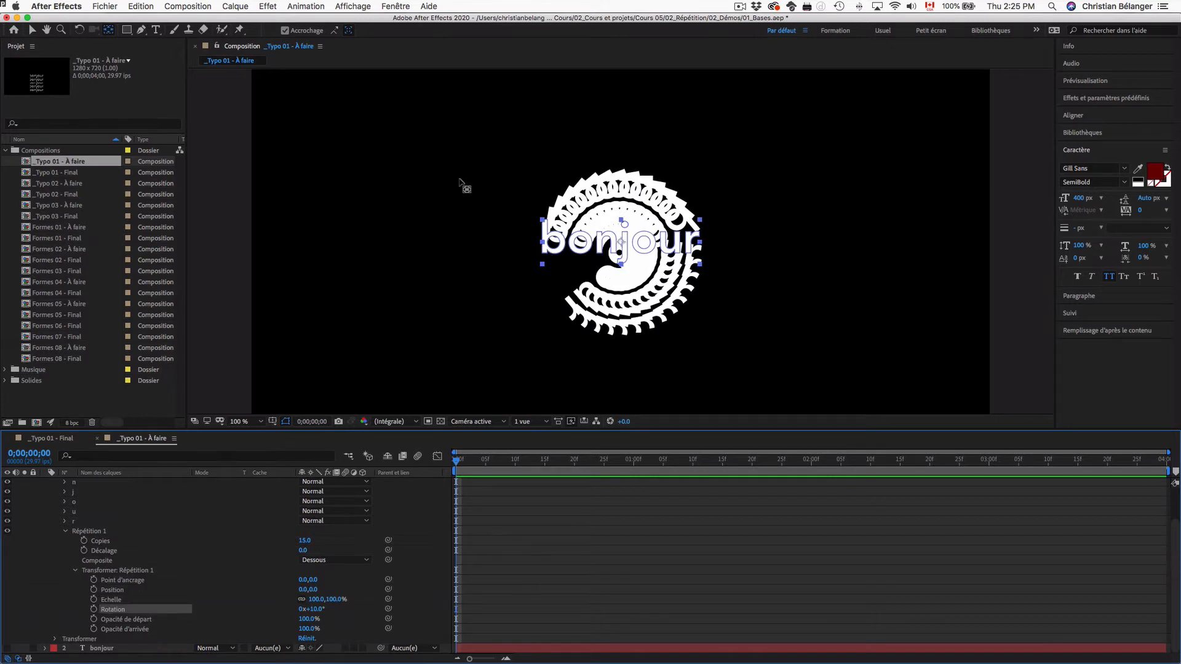
# Step: Set the horizontal Point d'ancrage of Répétition 1 to 522 so the copies fan out along a wide arc
pyautogui.click(134, 581)
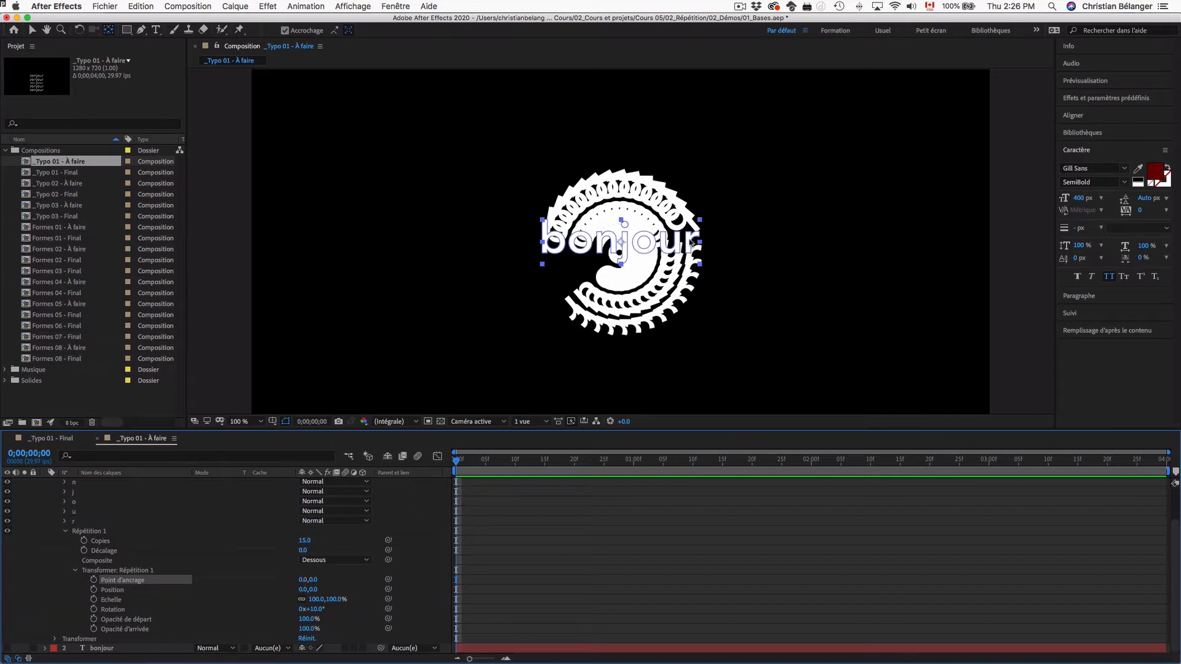
pyautogui.press('v')
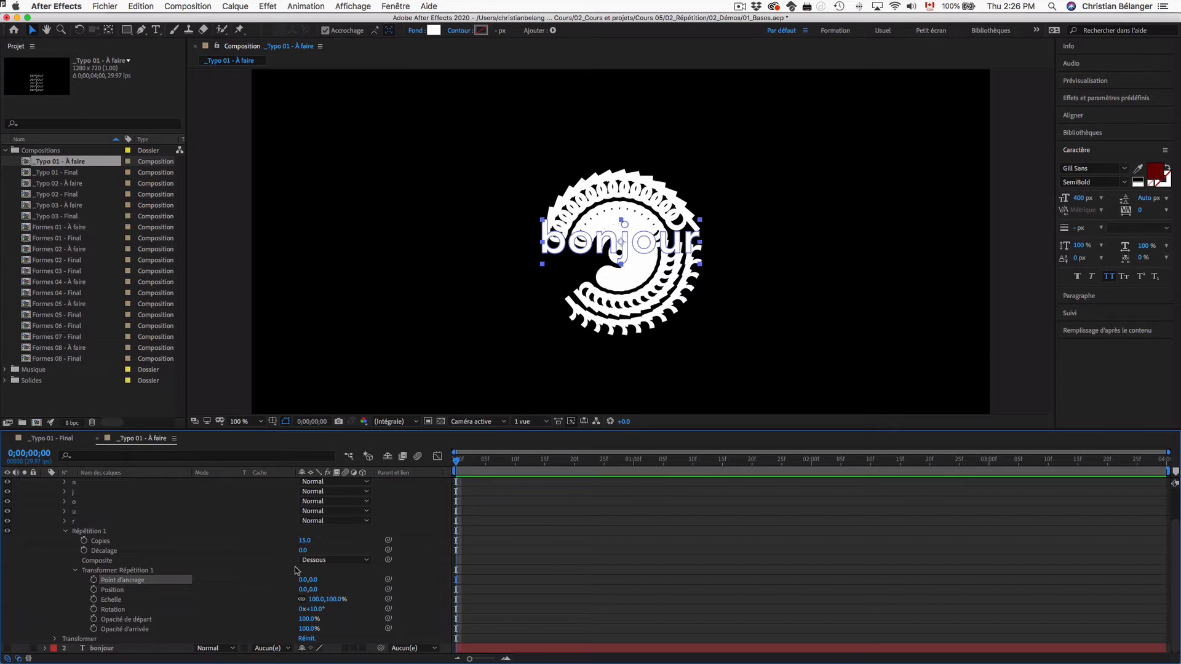
pyautogui.moveTo(303, 579); pyautogui.dragTo(578, 549)
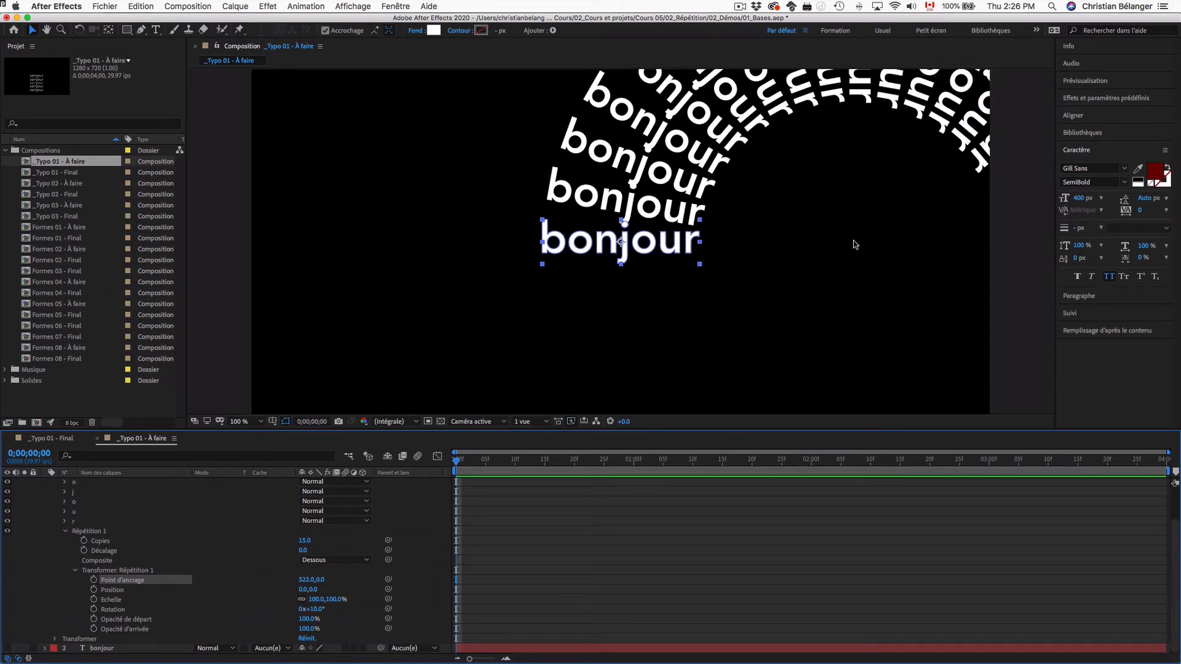
# Step: Vary Répétition 1's Copies up to 34 and down to 0 to open and close the ring, and leave it at 35
pyautogui.press(',')
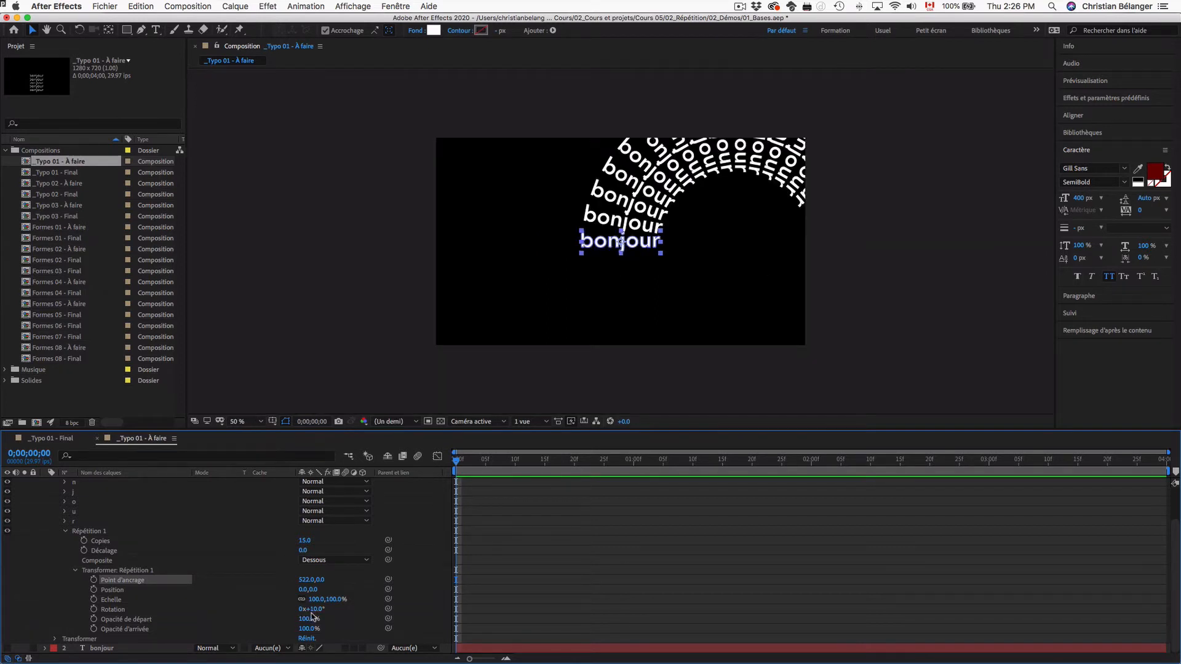
pyautogui.click(304, 541)
pyautogui.press('Up')
pyautogui.press('Up')
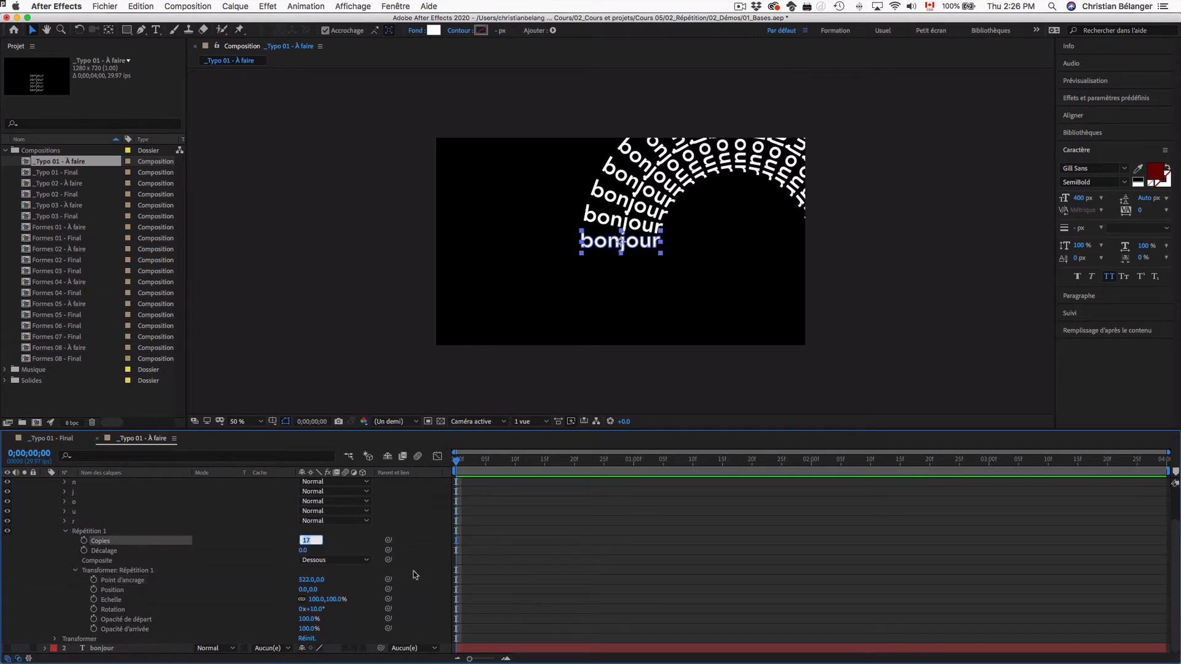
pyautogui.press('Up')
pyautogui.press('Up')
pyautogui.press('Up')
pyautogui.press('Up')
pyautogui.press('Up')
pyautogui.press('Up')
pyautogui.press('Up')
pyautogui.press('Up')
pyautogui.press('Up')
pyautogui.press('Up')
pyautogui.press('Up')
pyautogui.press('Up')
pyautogui.press('Up')
pyautogui.press('Up')
pyautogui.press('Up')
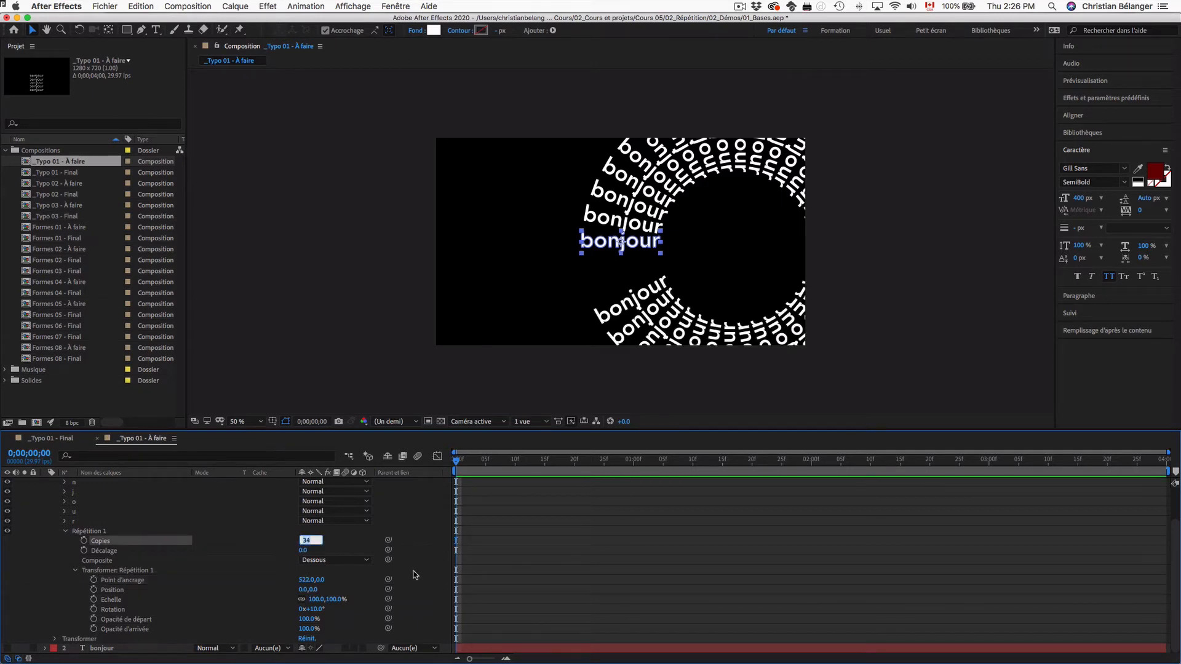
pyautogui.press('Down')
pyautogui.press('Down')
pyautogui.press('Down')
pyautogui.press('Down')
pyautogui.press('Down')
pyautogui.press('Down')
pyautogui.press('Down')
pyautogui.press('Down')
pyautogui.press('Down')
pyautogui.press('Down')
pyautogui.press('Down')
pyautogui.press('Down')
pyautogui.press('Down')
pyautogui.press('Down')
pyautogui.press('Down')
pyautogui.press('Down')
pyautogui.press('Down')
pyautogui.press('Down')
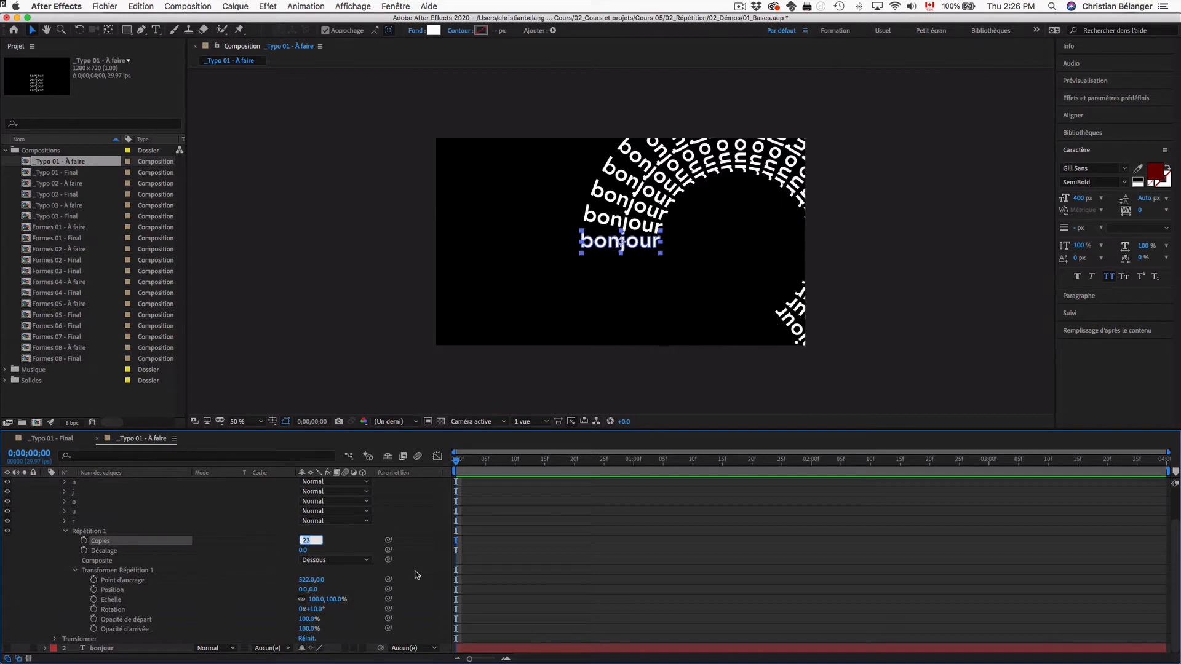
pyautogui.press('Down')
pyautogui.press('Down')
pyautogui.press('Down')
pyautogui.press('Down')
pyautogui.press('Down')
pyautogui.press('Down')
pyautogui.press('Down')
pyautogui.press('Down')
pyautogui.press('Down')
pyautogui.press('Down')
pyautogui.press('Down')
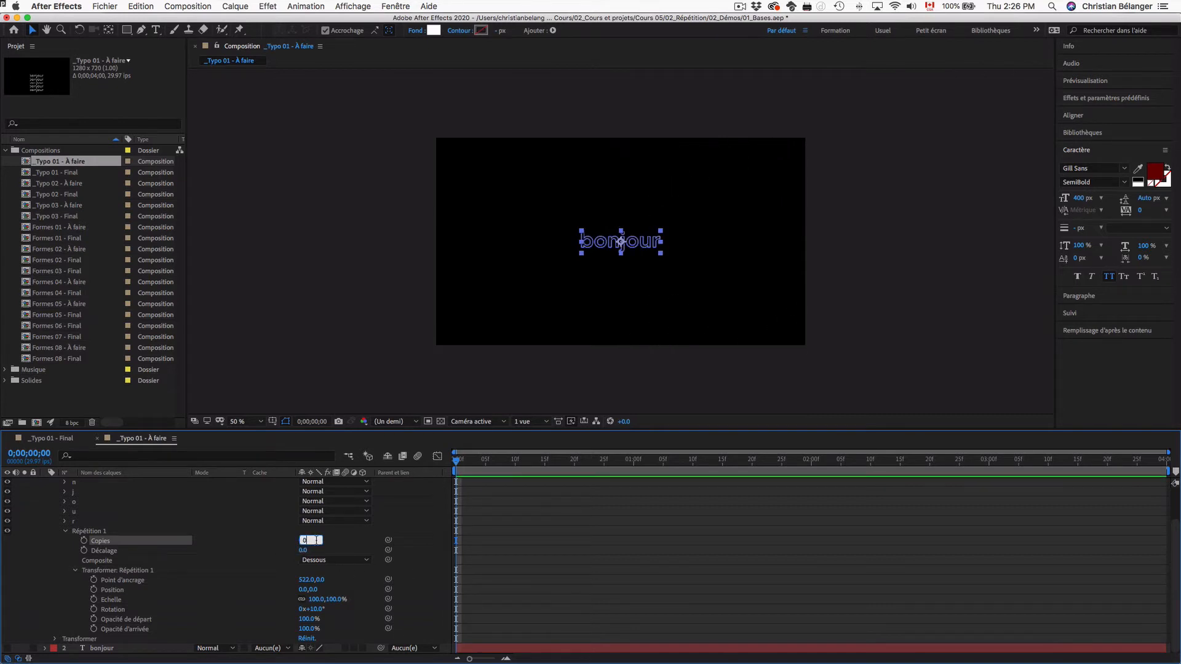
pyautogui.click(278, 544)
pyautogui.moveTo(302, 541)
pyautogui.mouseDown()
pyautogui.moveTo(324, 542)
pyautogui.moveTo(313, 544)
pyautogui.mouseUp()
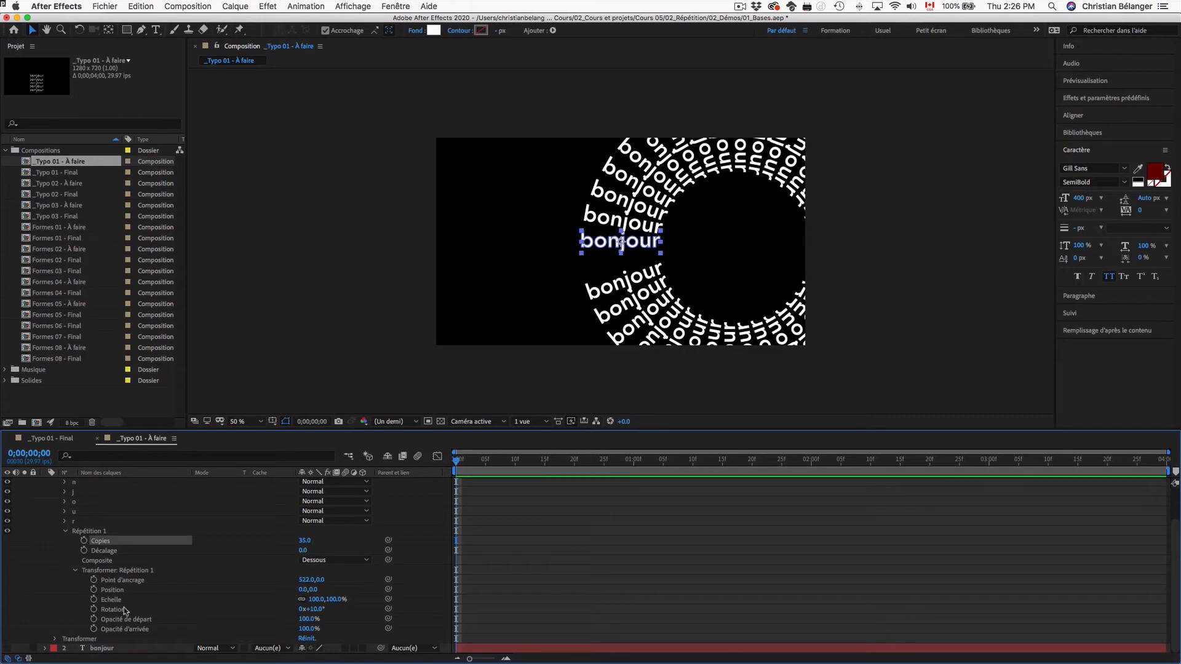
# Step: Vary Répétition 1's Rotation through smaller positive angles and negative angles as far as -21°, and leave it at -10°
pyautogui.click(312, 609)
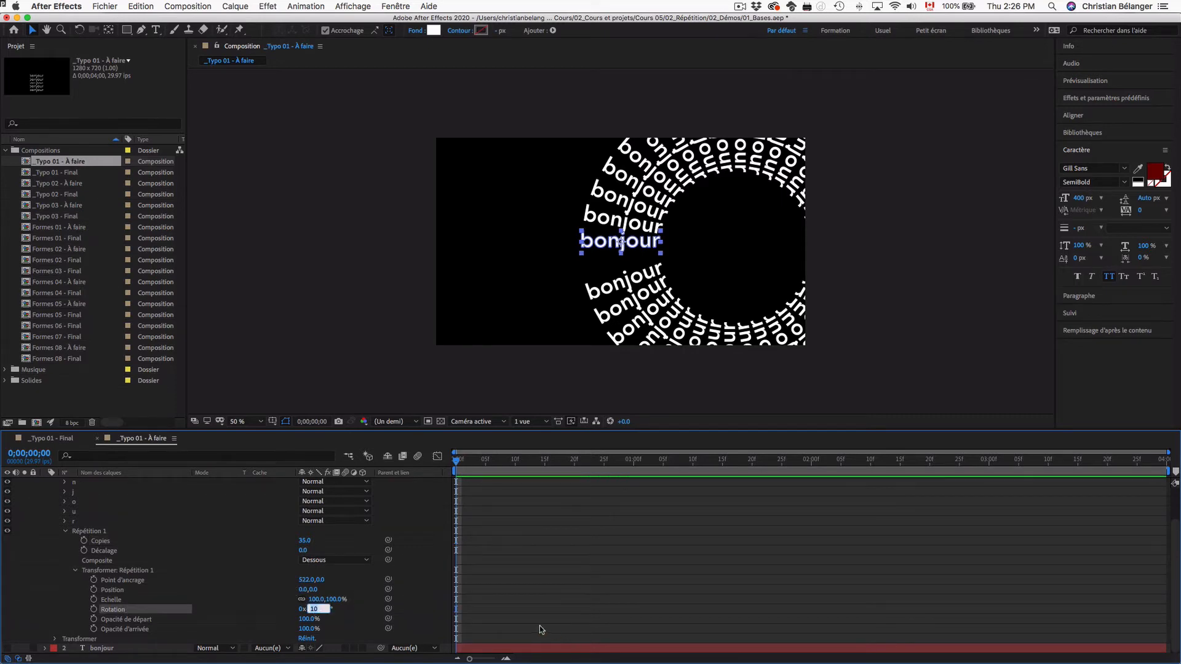
pyautogui.press('Up')
pyautogui.press('Down')
pyautogui.press('Down')
pyautogui.press('Down')
pyautogui.press('Down')
pyautogui.press('Down')
pyautogui.press('Down')
pyautogui.press('Down')
pyautogui.press('Down')
pyautogui.press('Down')
pyautogui.press('Down')
pyautogui.press('Down')
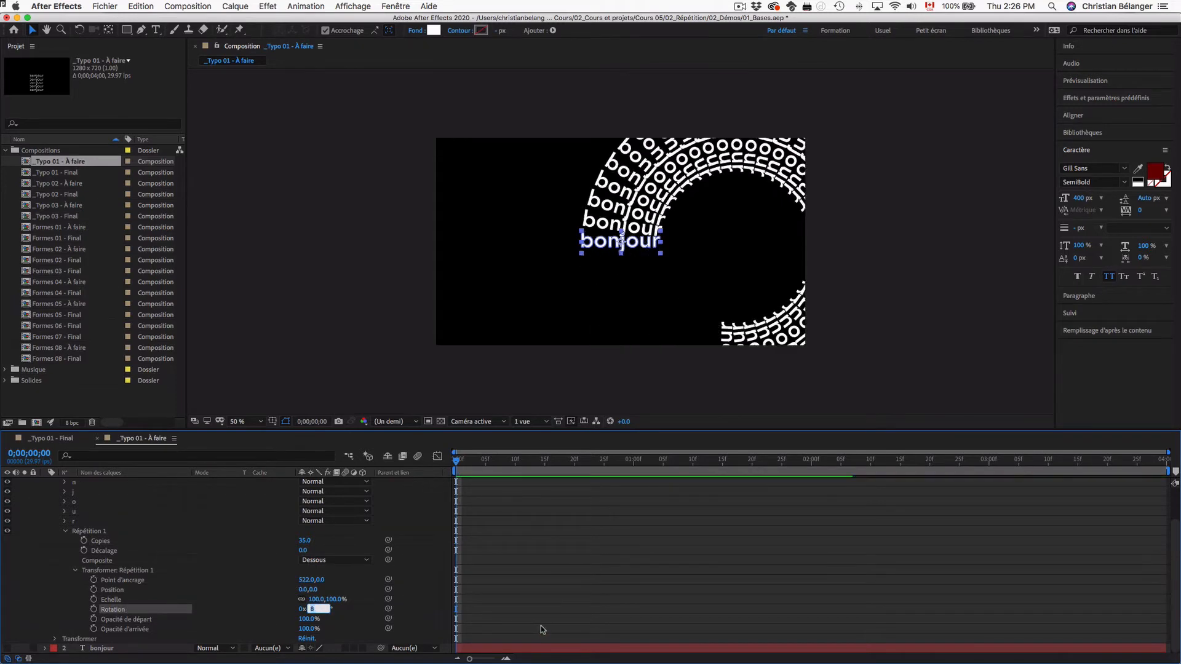
pyautogui.press('Up')
pyautogui.press('Up')
pyautogui.press('Up')
pyautogui.press('Up')
pyautogui.press('Up')
pyautogui.press('Up')
pyautogui.press('Up')
pyautogui.press('Up')
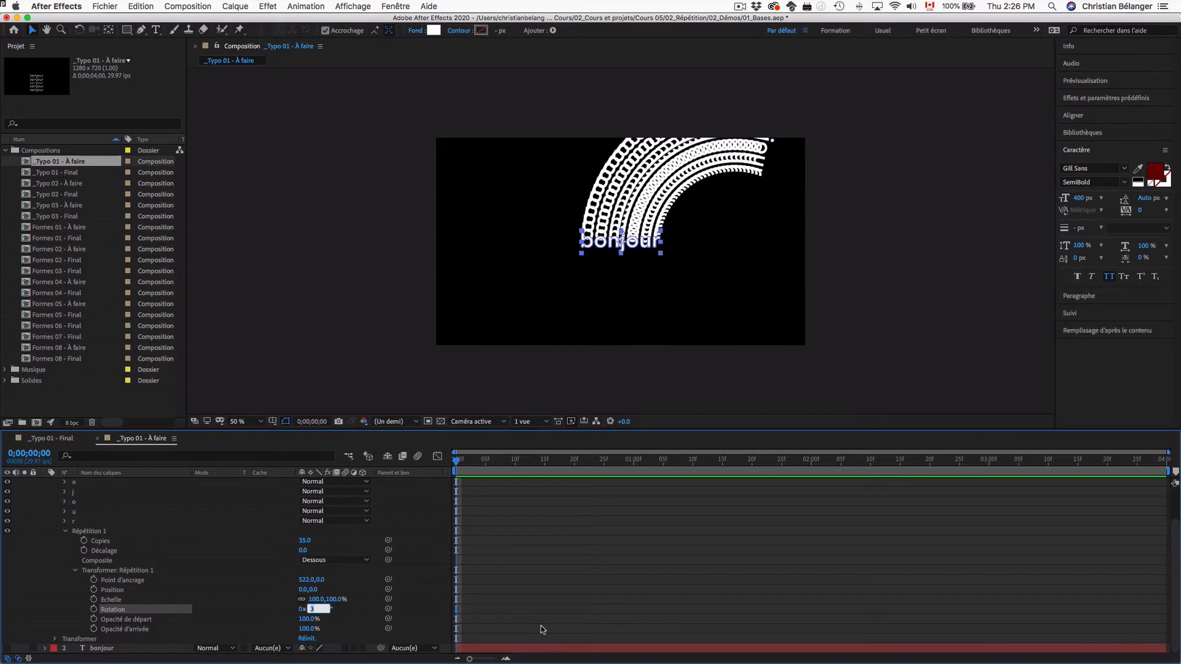
pyautogui.press('Down')
pyautogui.press('Down')
pyautogui.press('Down')
pyautogui.press('Down')
pyautogui.press('Down')
pyautogui.press('Down')
pyautogui.press('Down')
pyautogui.press('Down')
pyautogui.press('Down')
pyautogui.press('Down')
pyautogui.press('Down')
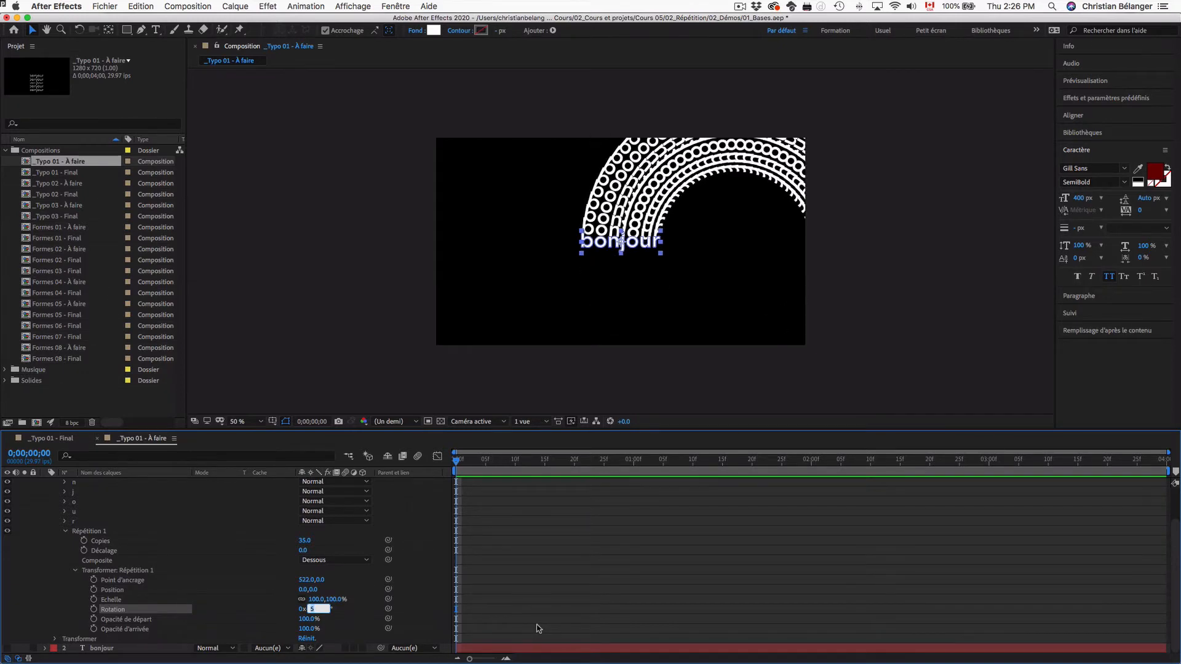
pyautogui.press('Down')
pyautogui.press('Down')
pyautogui.press('Down')
pyautogui.press('Down')
pyautogui.press('Down')
pyautogui.press('Down')
pyautogui.press('Down')
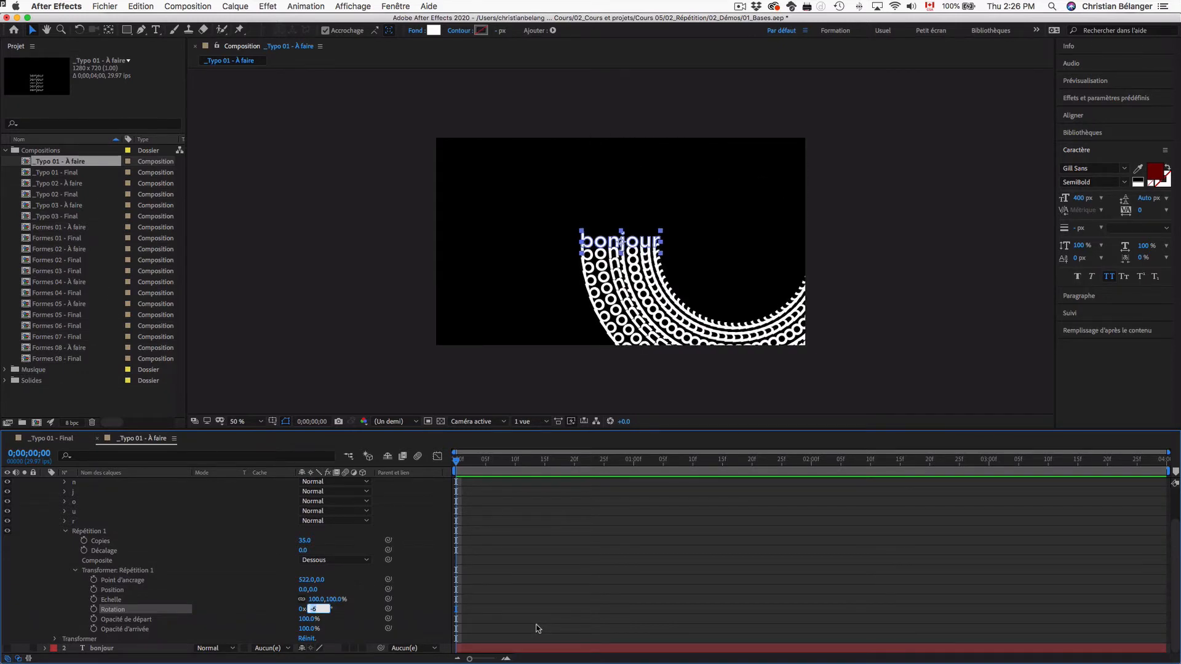
pyautogui.press('Down')
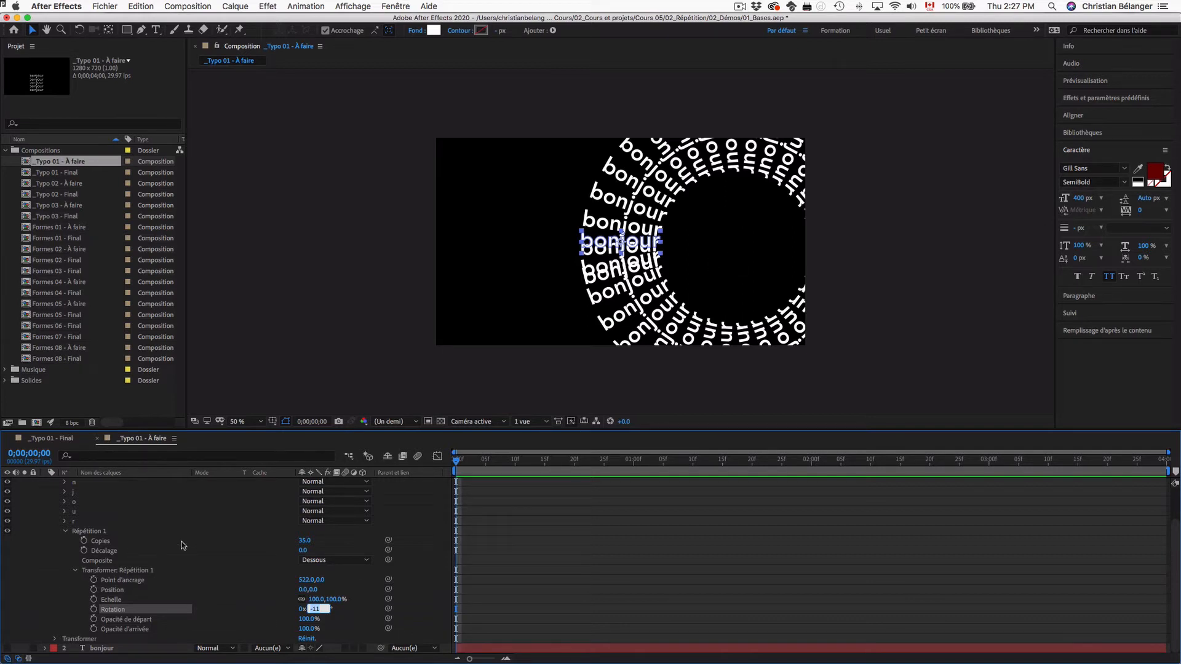
pyautogui.press('Down')
pyautogui.press('Down')
pyautogui.press('Down')
pyautogui.press('Down')
pyautogui.press('Down')
pyautogui.press('Down')
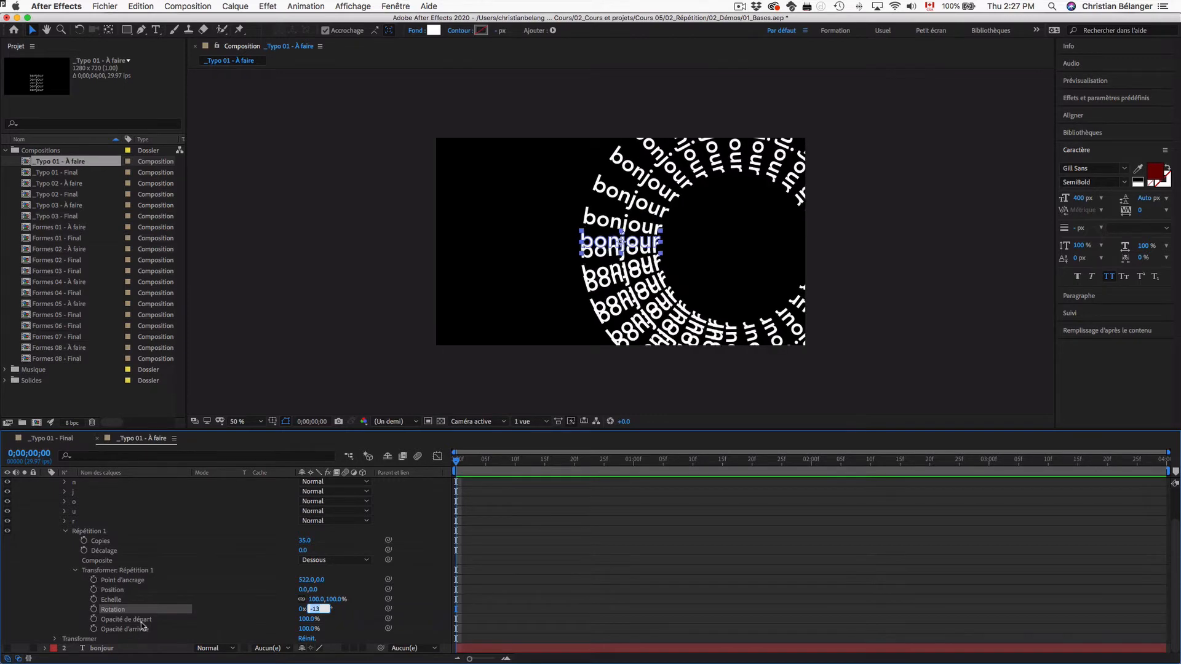
pyautogui.press('Down')
pyautogui.press('Down')
pyautogui.press('Down')
pyautogui.press('Down')
pyautogui.press('Down')
pyautogui.press('Down')
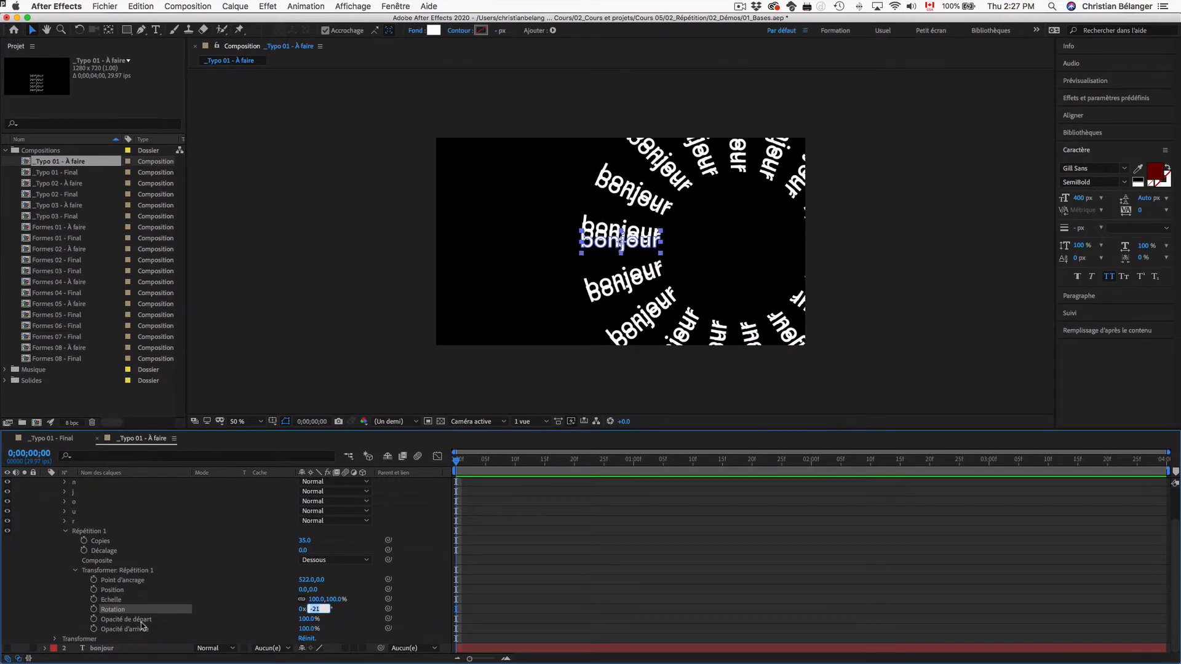
pyautogui.press('Up')
pyautogui.press('Up')
pyautogui.press('Up')
pyautogui.press('Up')
pyautogui.press('Up')
pyautogui.press('Up')
pyautogui.press('Up')
pyautogui.press('Up')
pyautogui.press('Up')
pyautogui.press('Up')
pyautogui.press('Up')
pyautogui.press('Up')
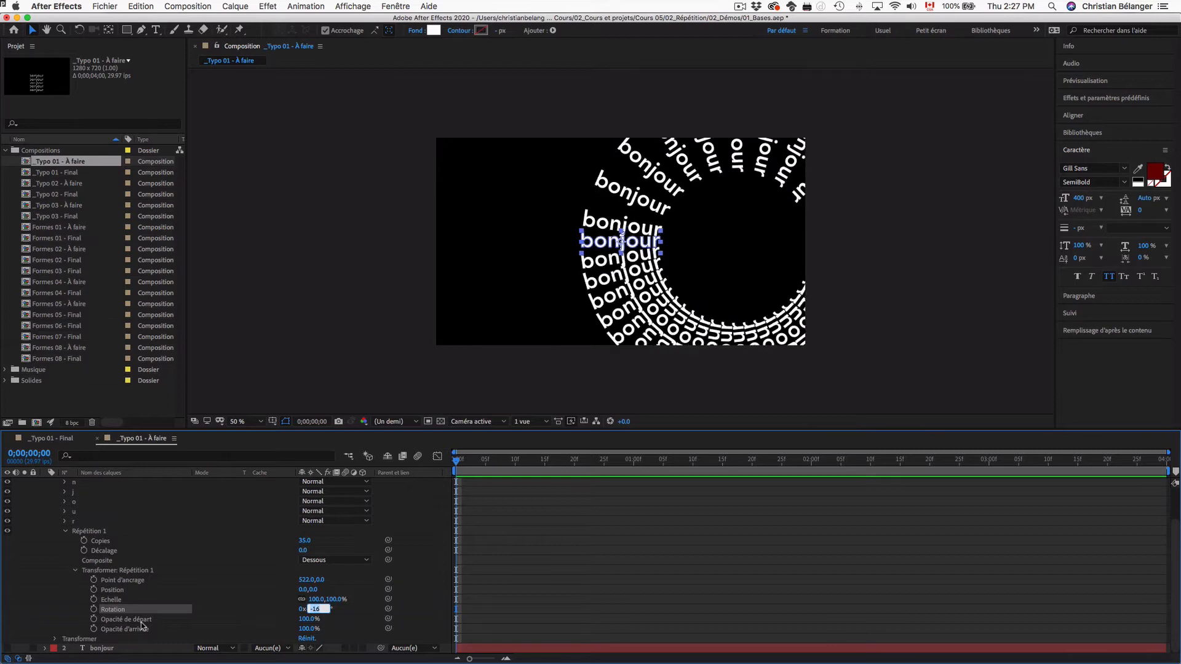
pyautogui.press('Up')
pyautogui.press('Up')
pyautogui.press('Down')
pyautogui.press('Down')
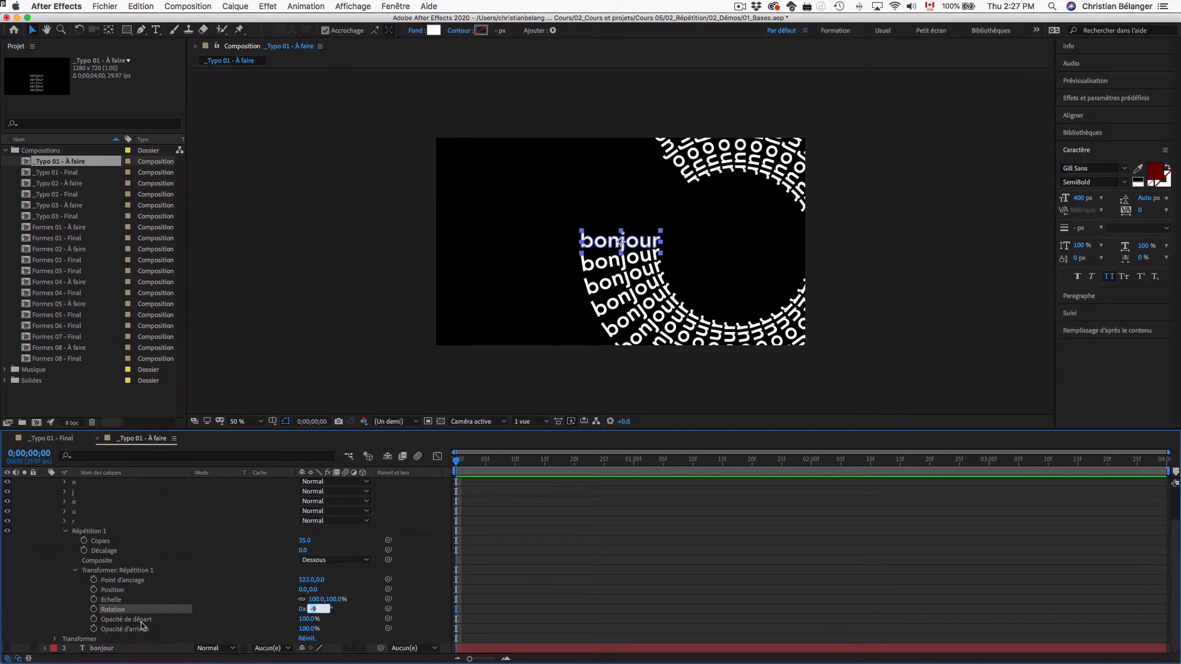
# Step: Try fading out the bonjour copies by setting Répétition 1's Opacité d'arrivée to 0%, and undo that change
pyautogui.click(308, 628)
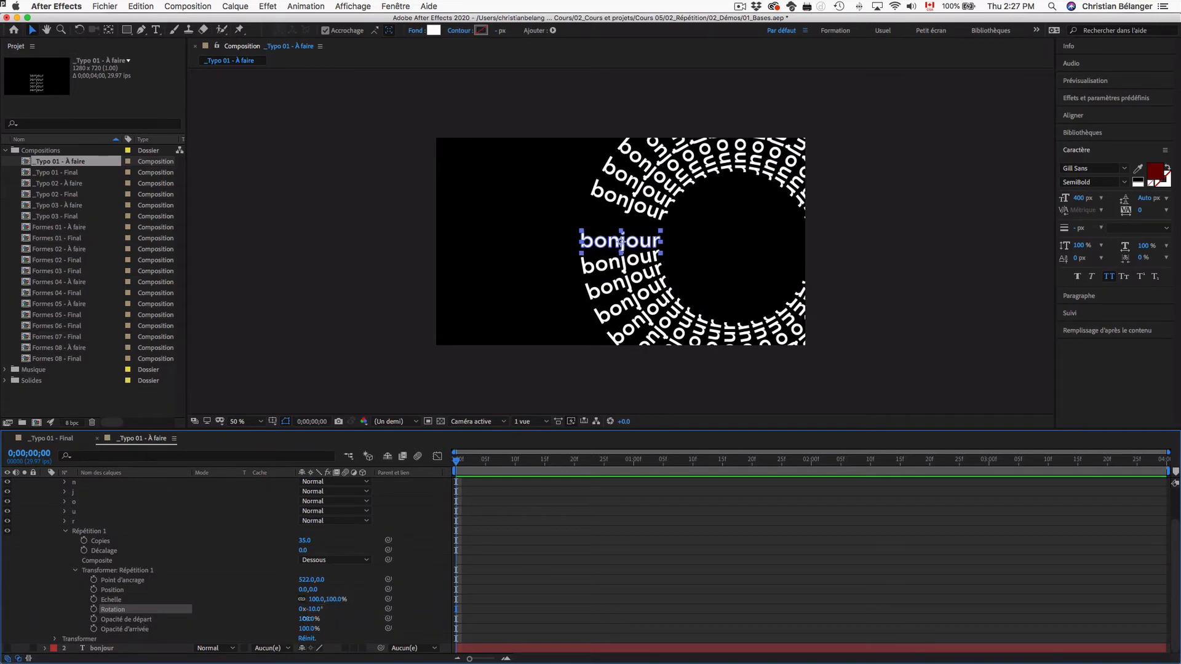
pyautogui.write('0')
pyautogui.press('Return')
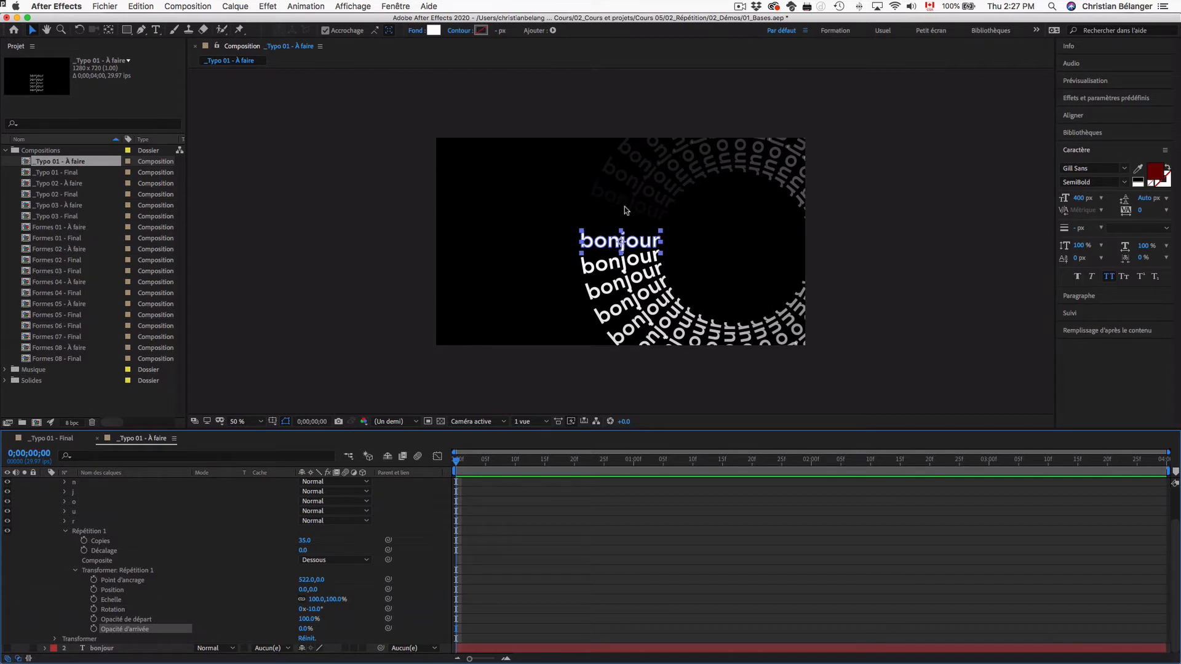
pyautogui.press('super+z')
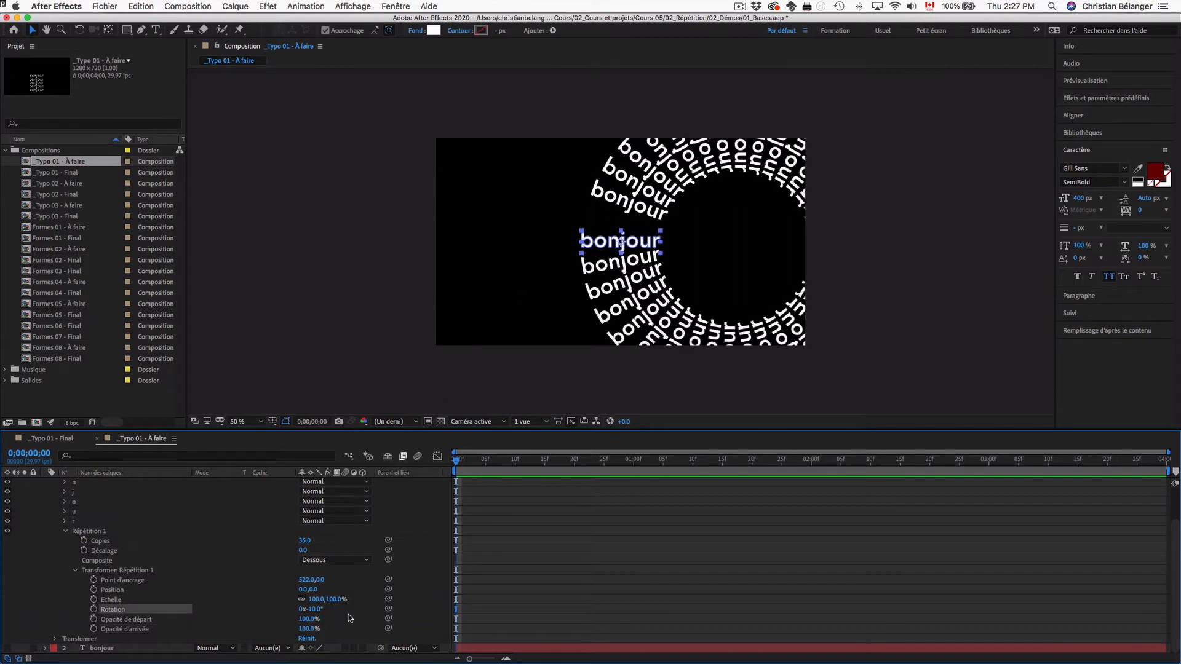
# Step: Review the _Typo 01 - Final composition back to its first frame, and open and preview the _Typo 02 - Final composition
pyautogui.doubleClick(88, 172)
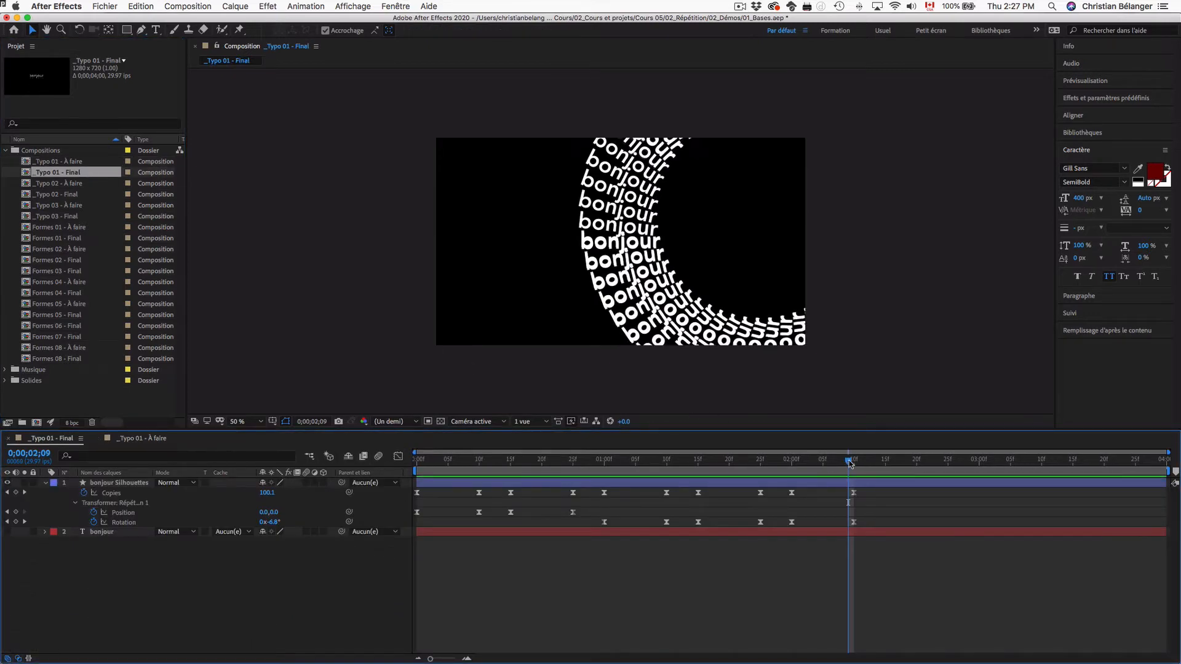
pyautogui.moveTo(850, 463); pyautogui.dragTo(356, 465)
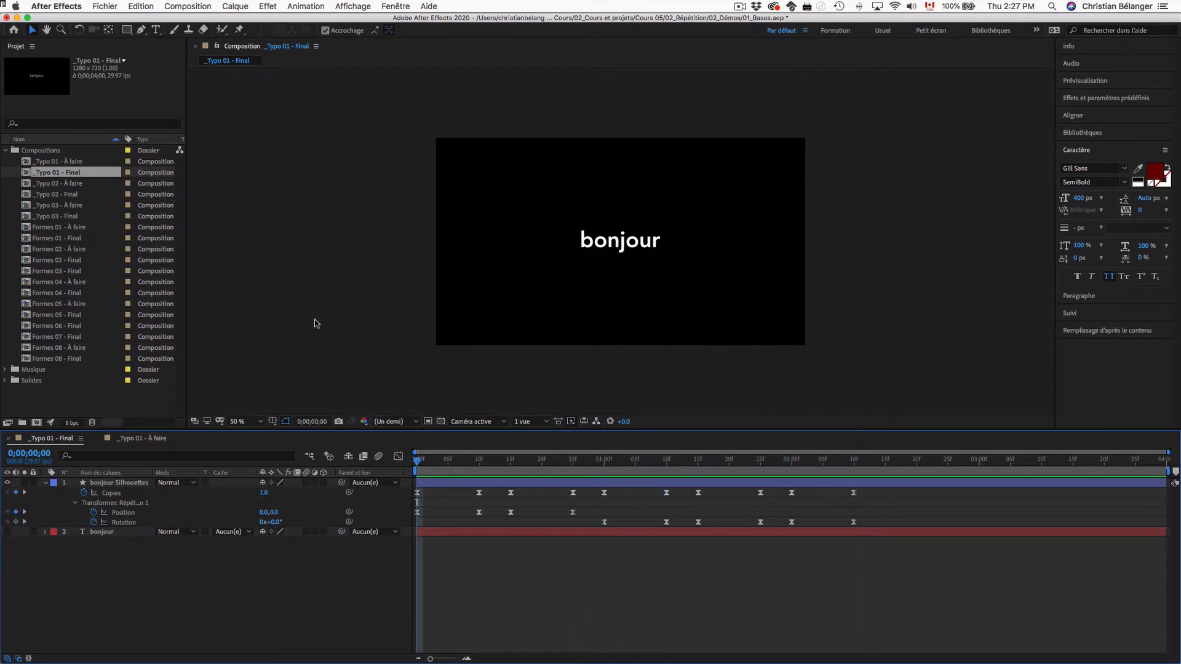
pyautogui.doubleClick(61, 195)
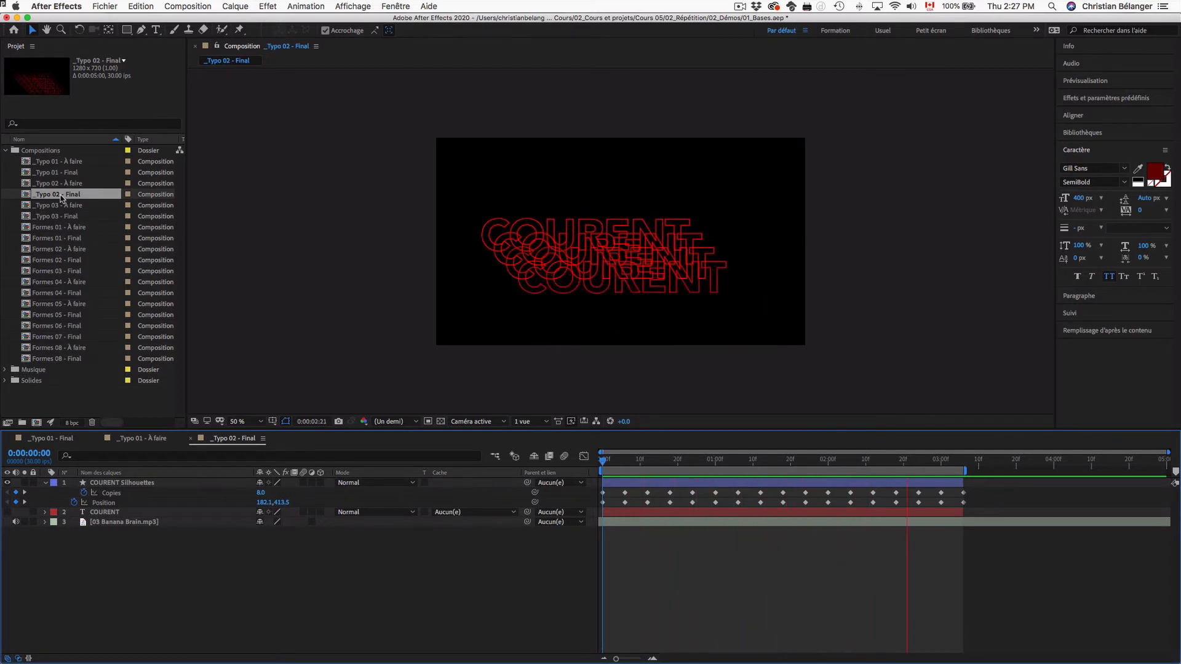
pyautogui.press('space')
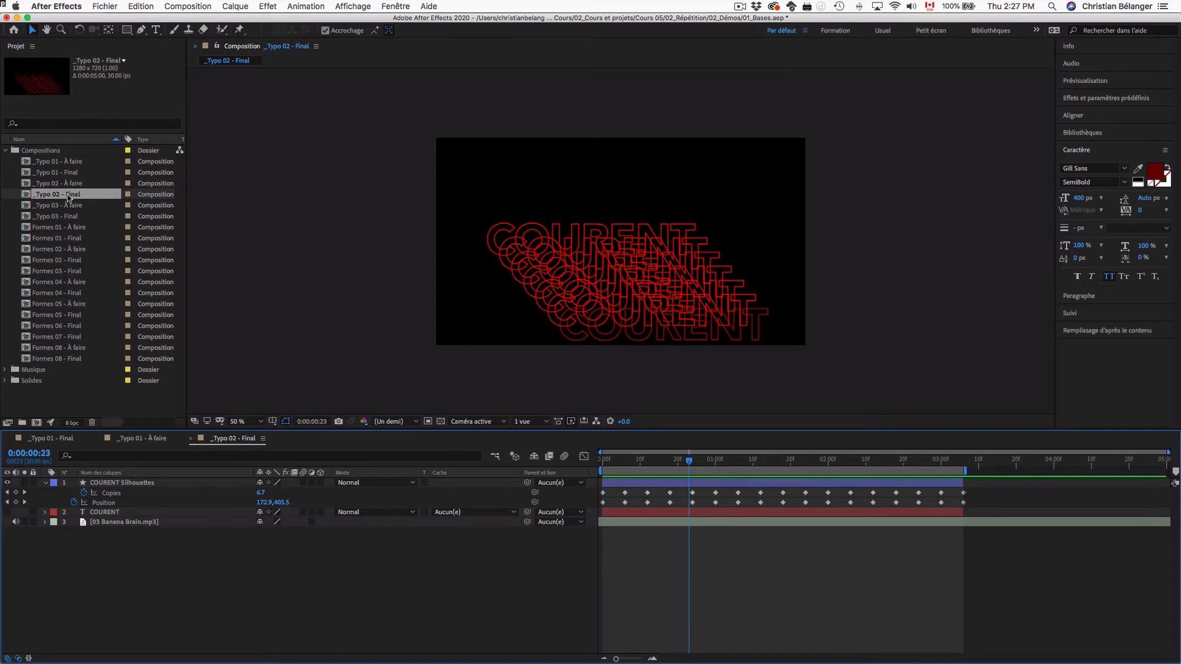
# Step: Expand the COURENT Silhouettes layer and examine the keyframes on Répétition 1's Copies and the layer's Position from the first frame
pyautogui.click(46, 483)
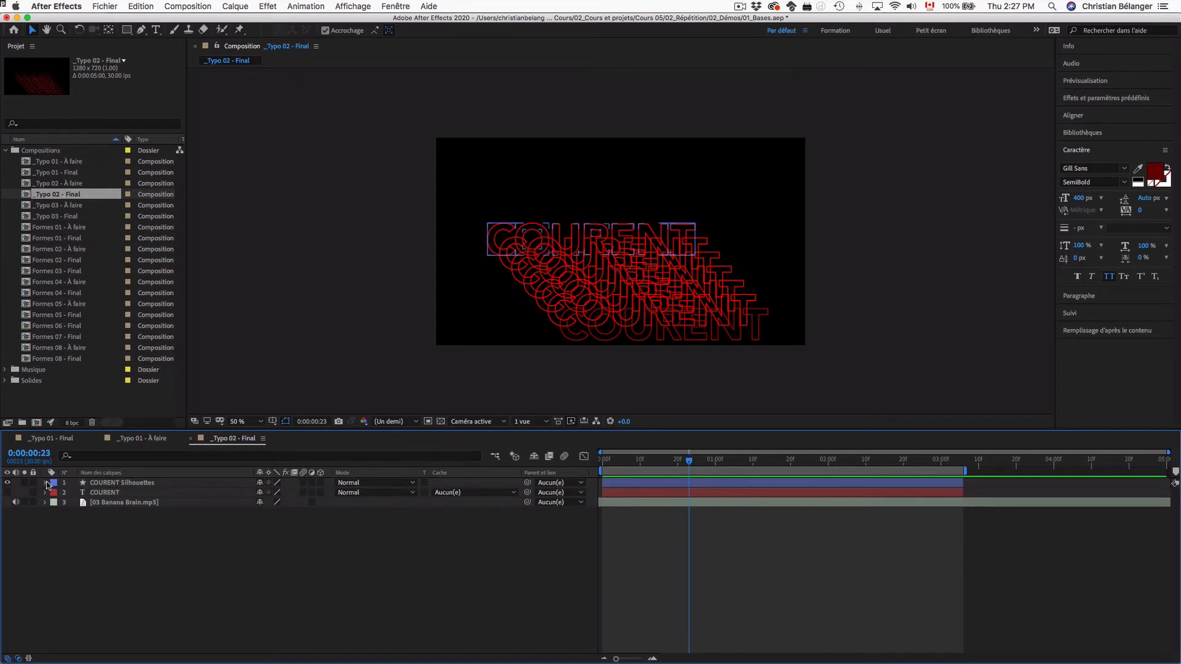
pyautogui.click(46, 483)
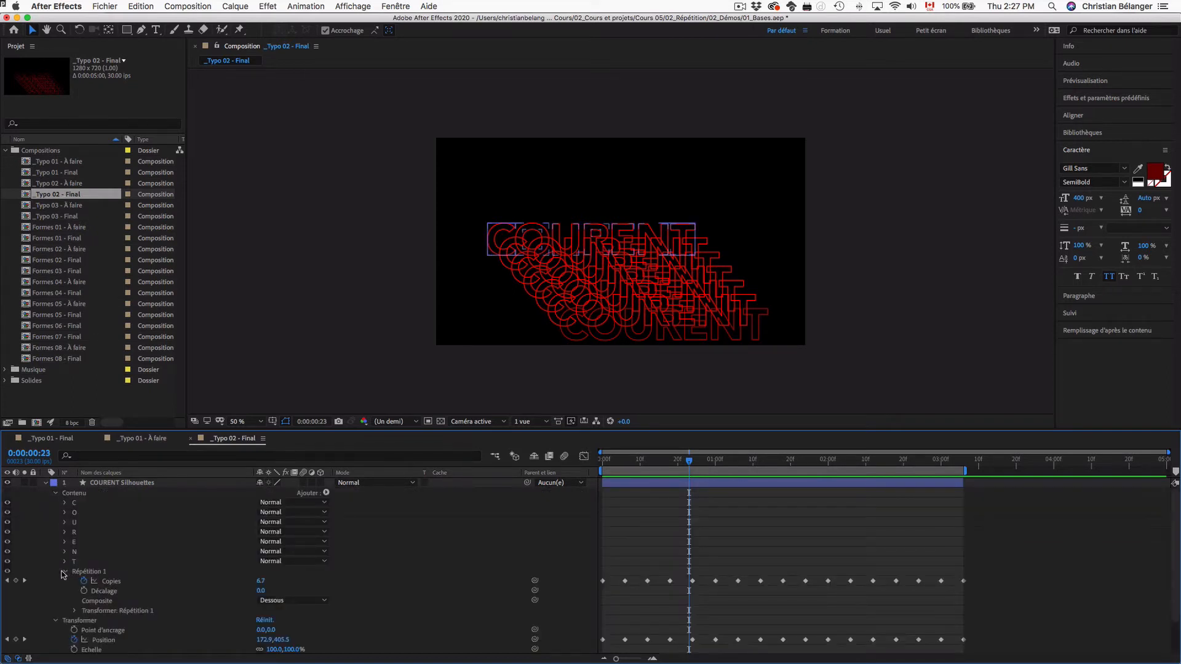
pyautogui.scroll(-3, 63, 575)
pyautogui.click(684, 462)
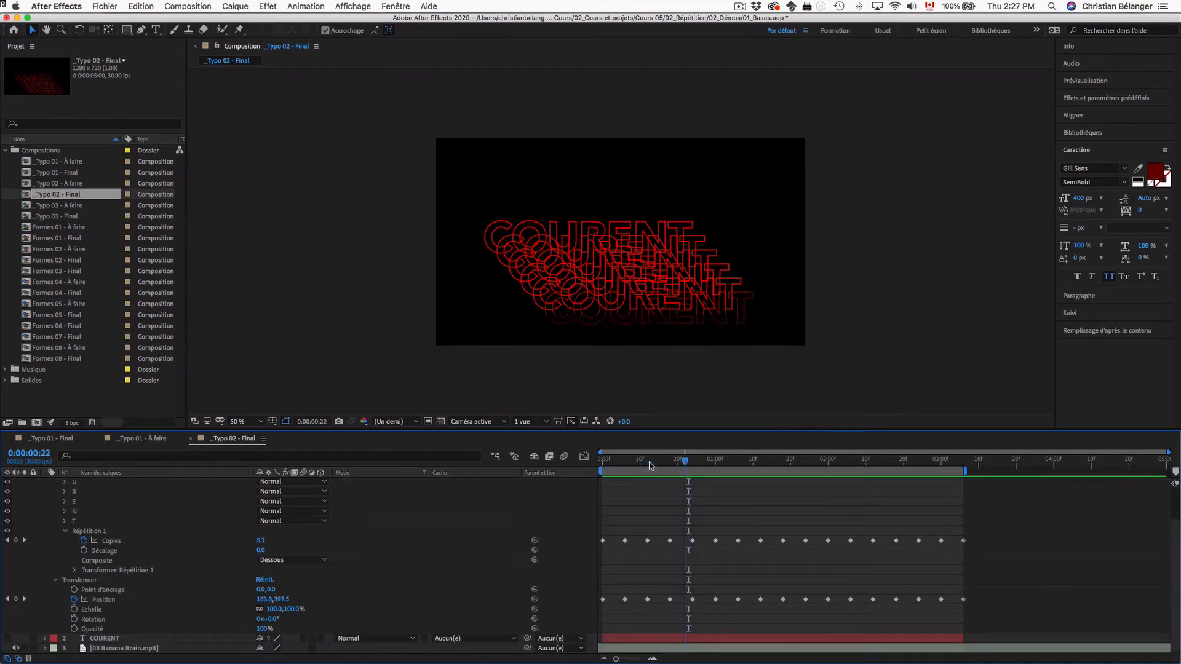
pyautogui.press('Home')
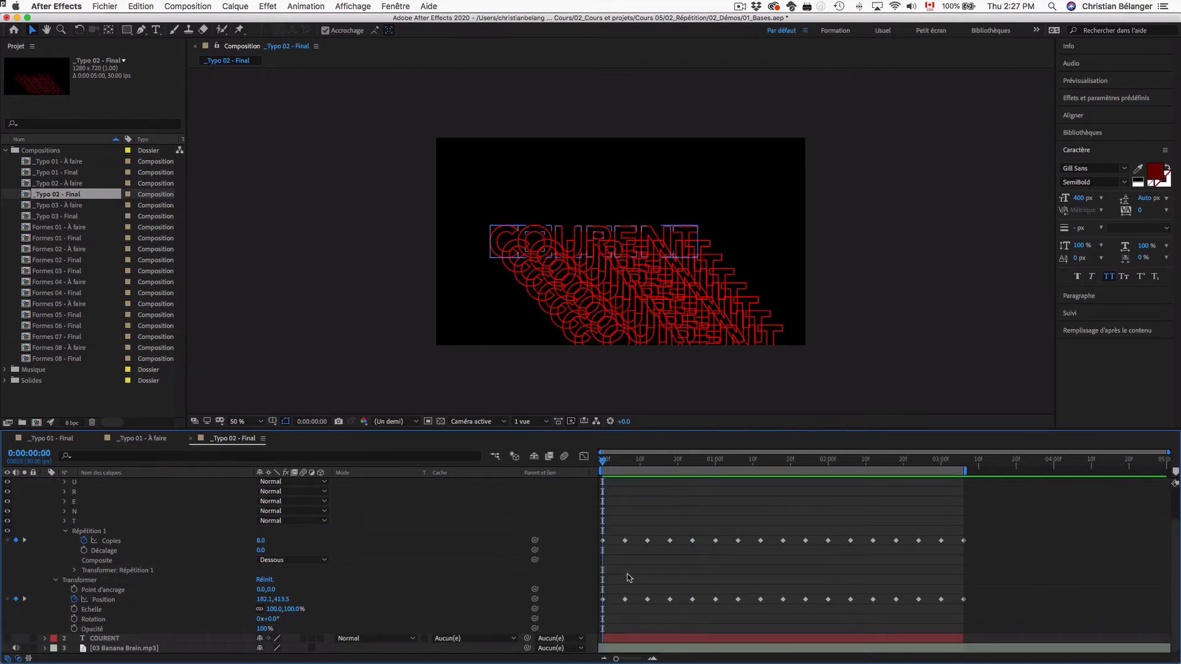
pyautogui.click(112, 541)
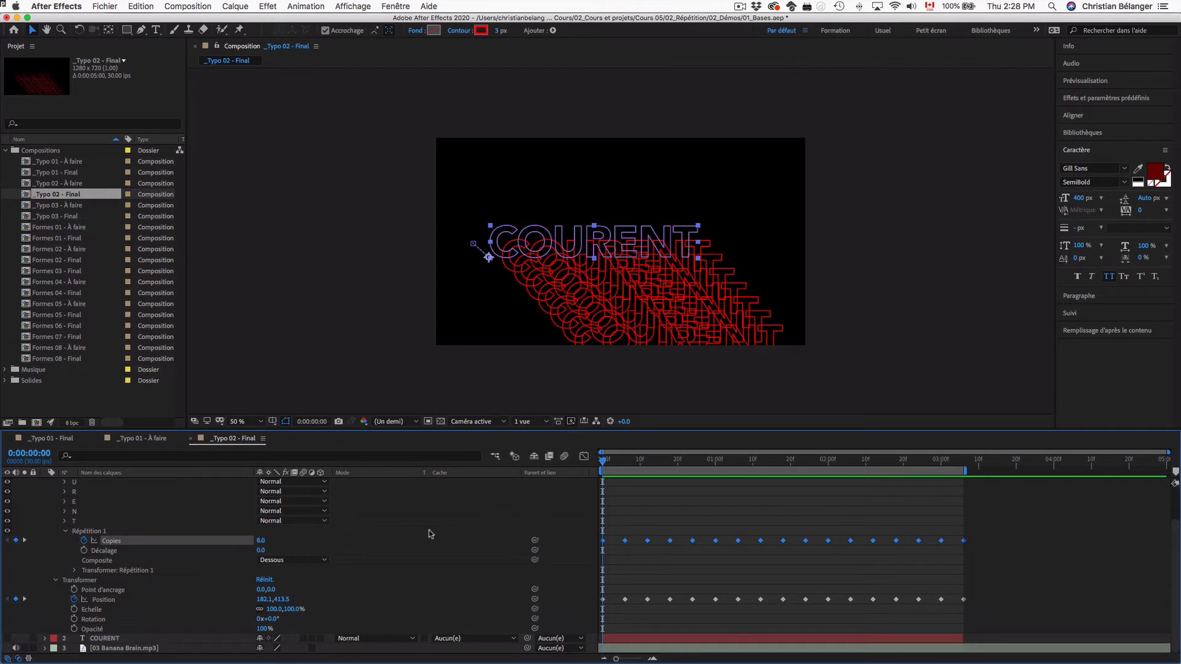
pyautogui.click(96, 601)
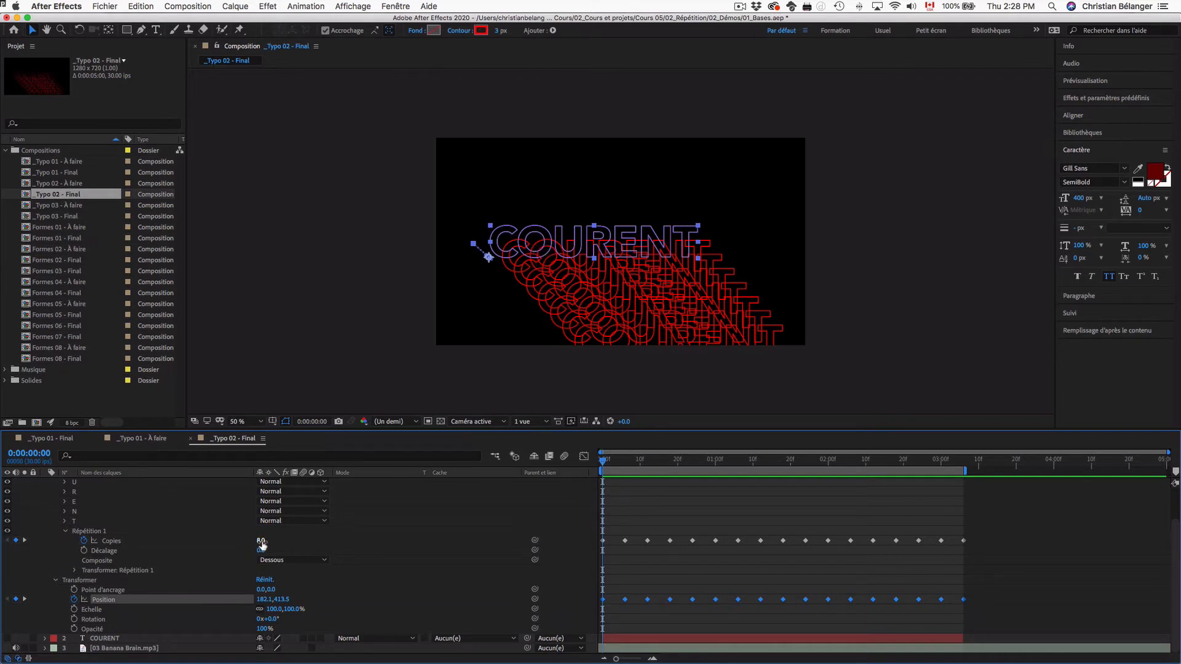
# Step: Scrub and play the COURENT animation between its first and last keyframes, and return to the first frame
pyautogui.moveTo(603, 462); pyautogui.dragTo(963, 463)
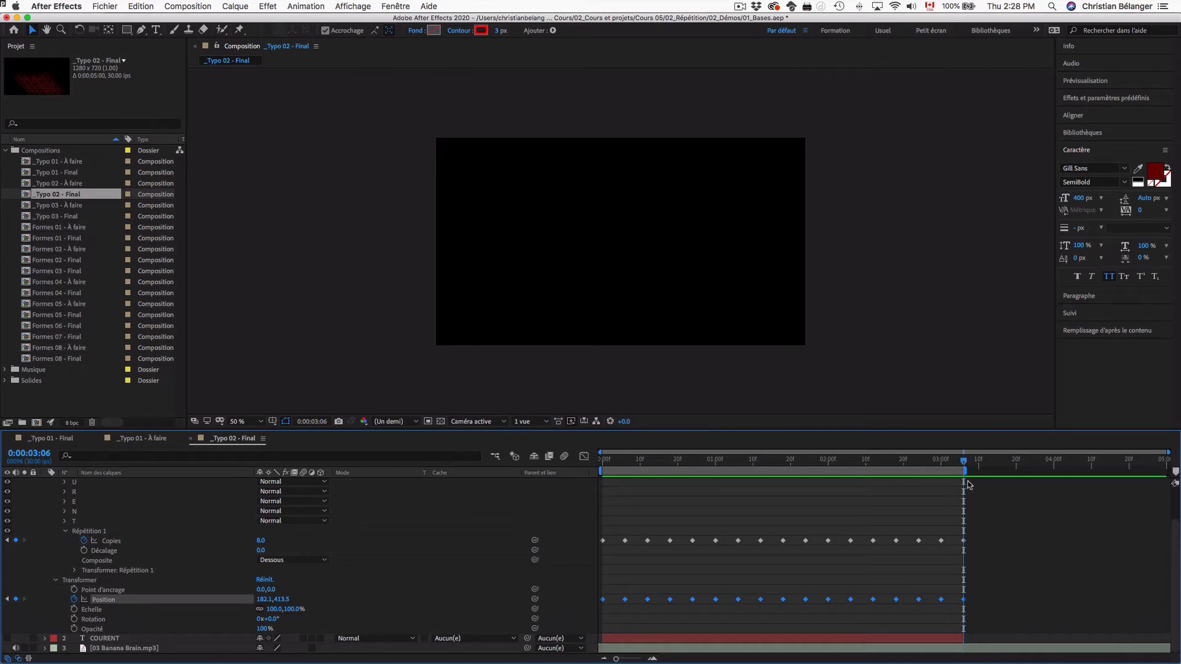
pyautogui.moveTo(964, 462); pyautogui.dragTo(596, 467)
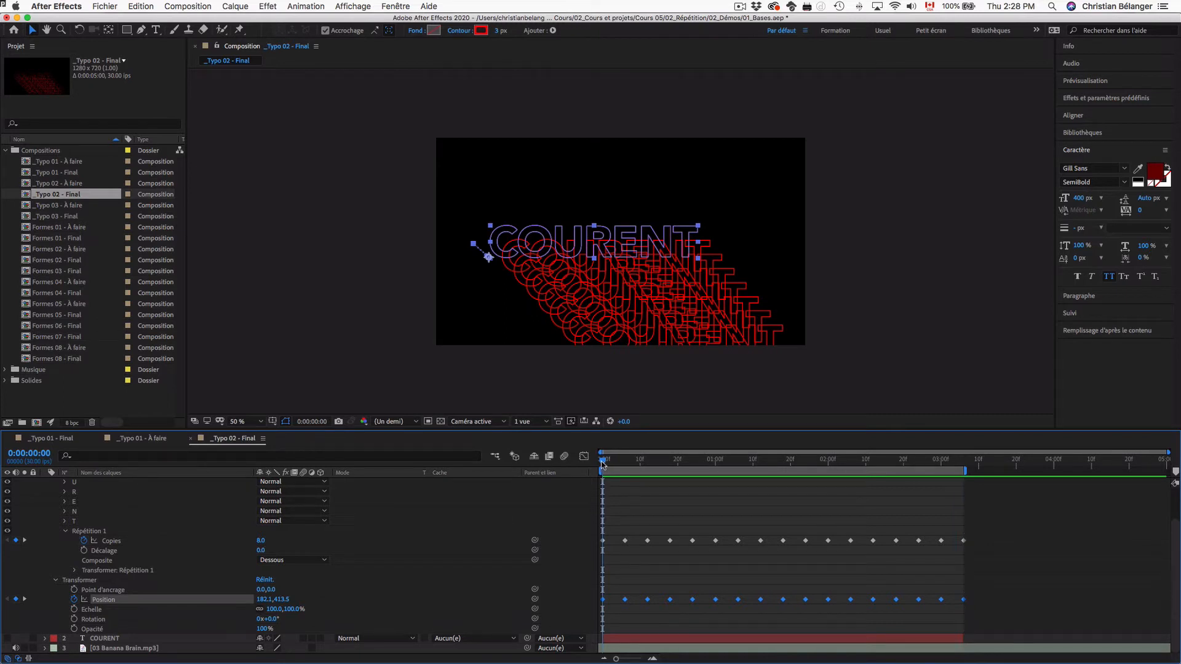
pyautogui.press('space')
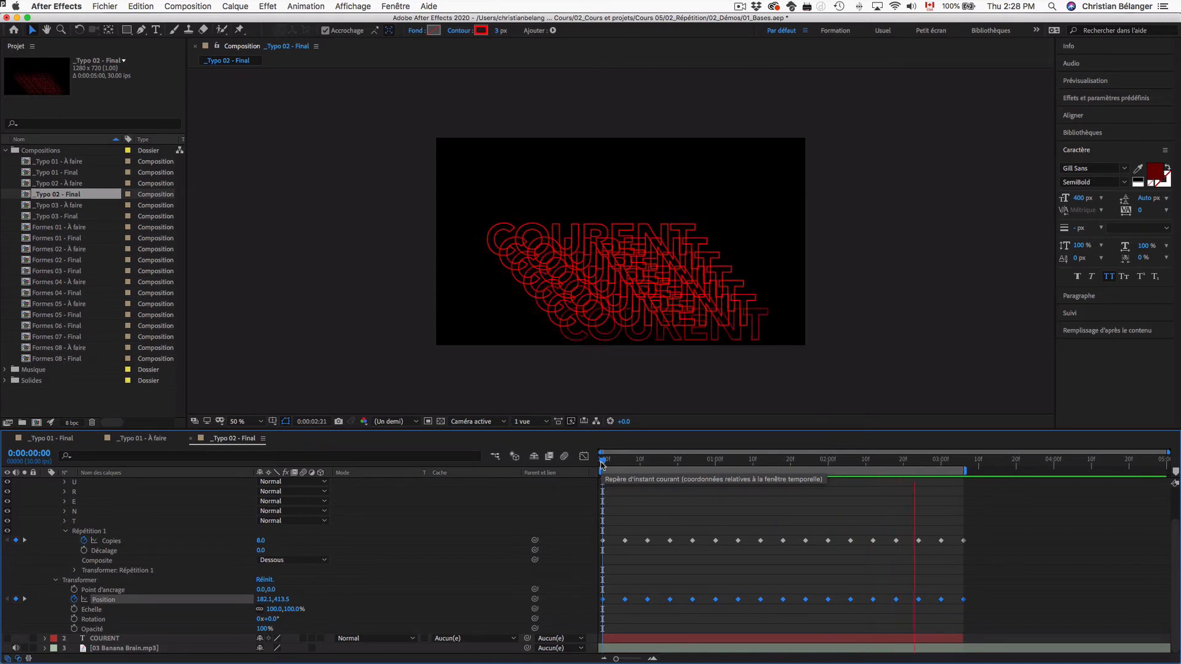
pyautogui.press('space')
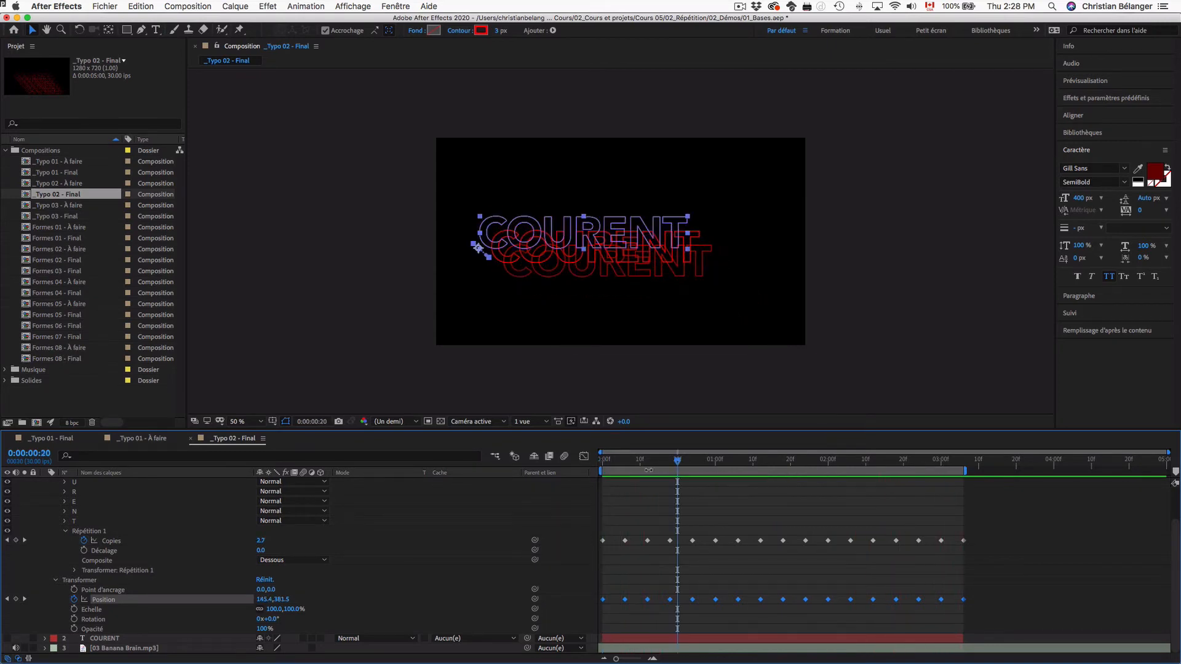
pyautogui.moveTo(662, 462); pyautogui.dragTo(563, 467)
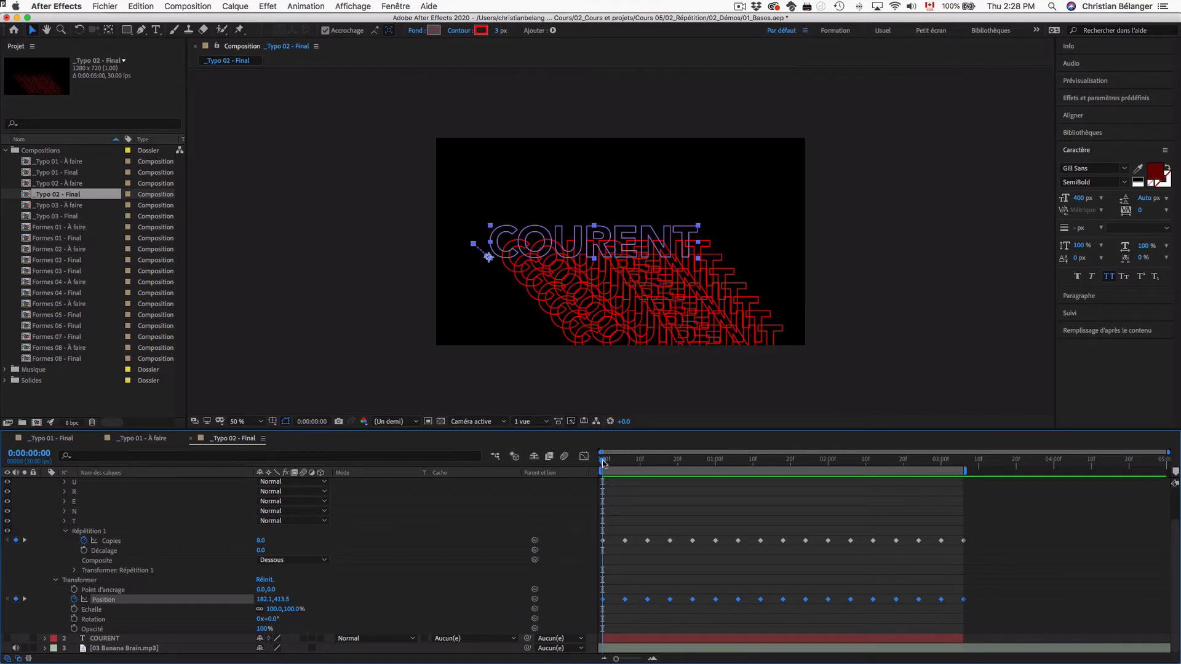
pyautogui.moveTo(603, 463); pyautogui.dragTo(565, 466)
# Step: Open the _Typo 02 - À faire composition and create shapes from its COURENT text layer
pyautogui.doubleClick(54, 184)
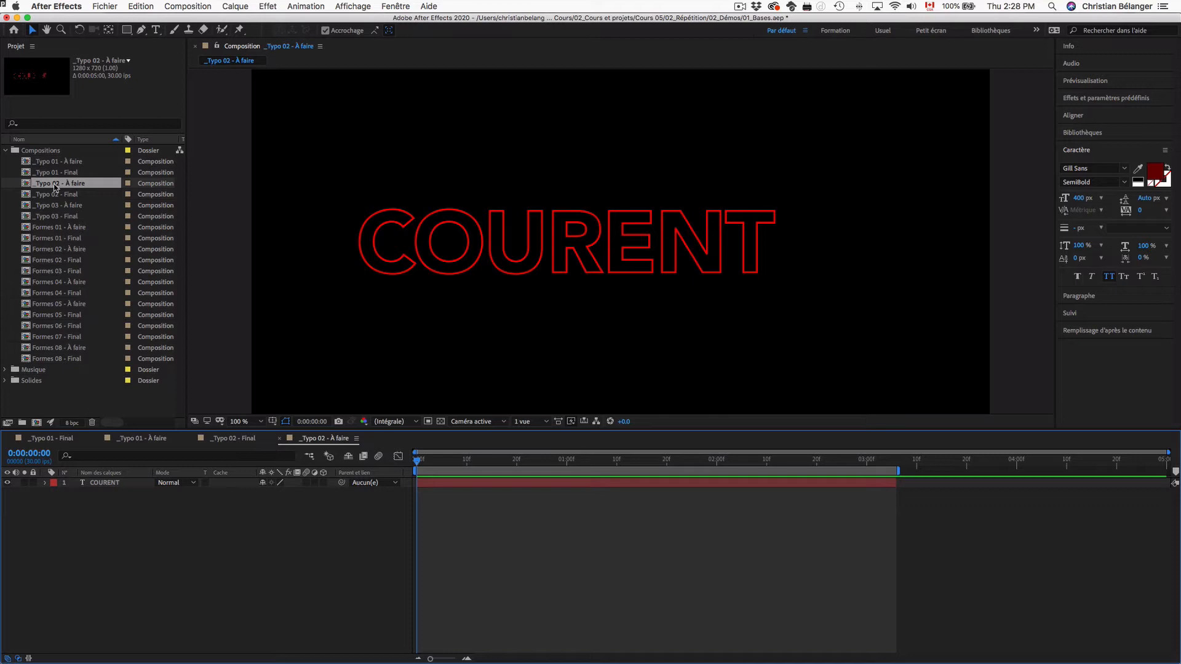
pyautogui.moveTo(299, 150); pyautogui.dragTo(986, 340)
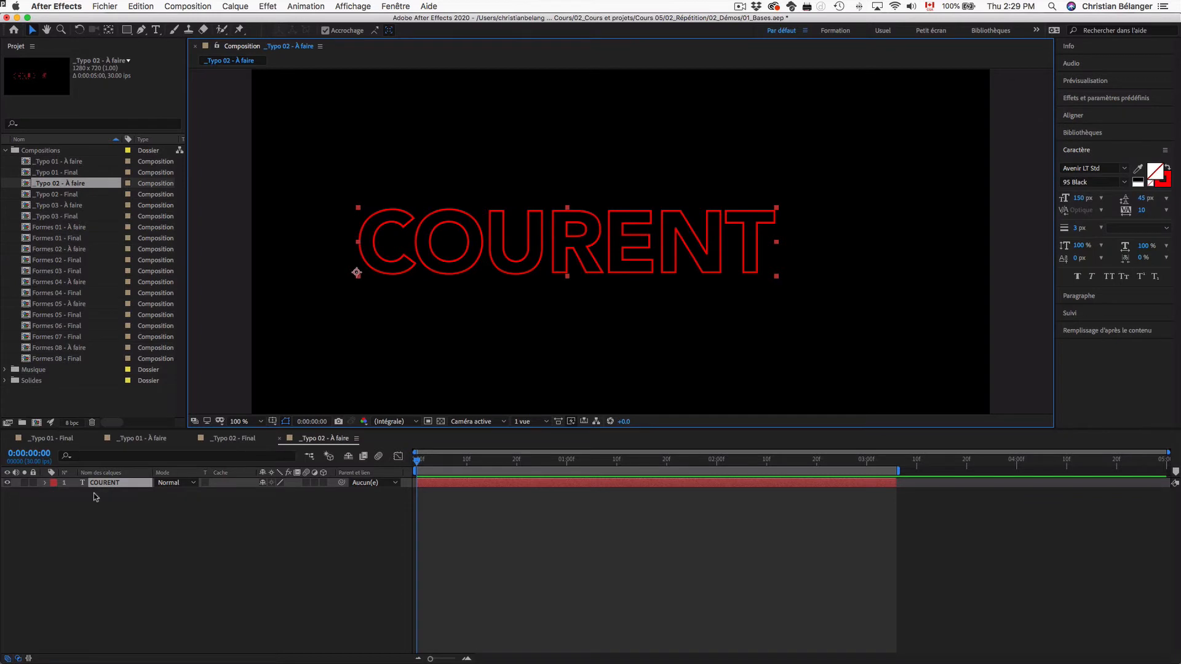
pyautogui.rightClick(129, 486)
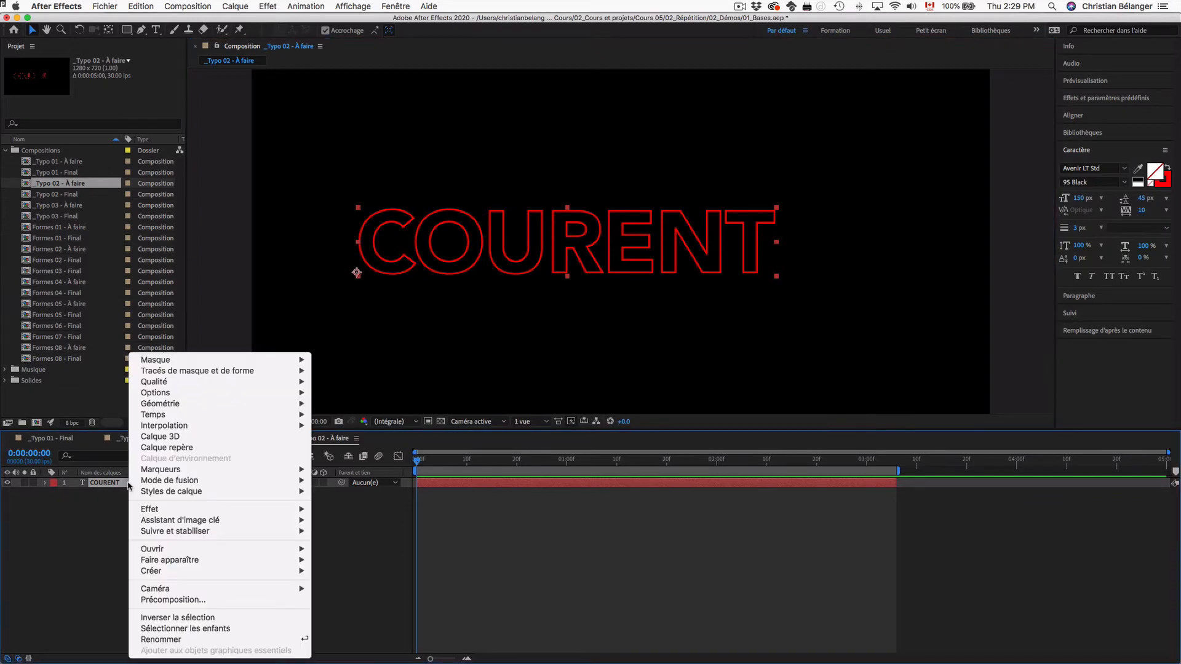
pyautogui.moveTo(151, 571)
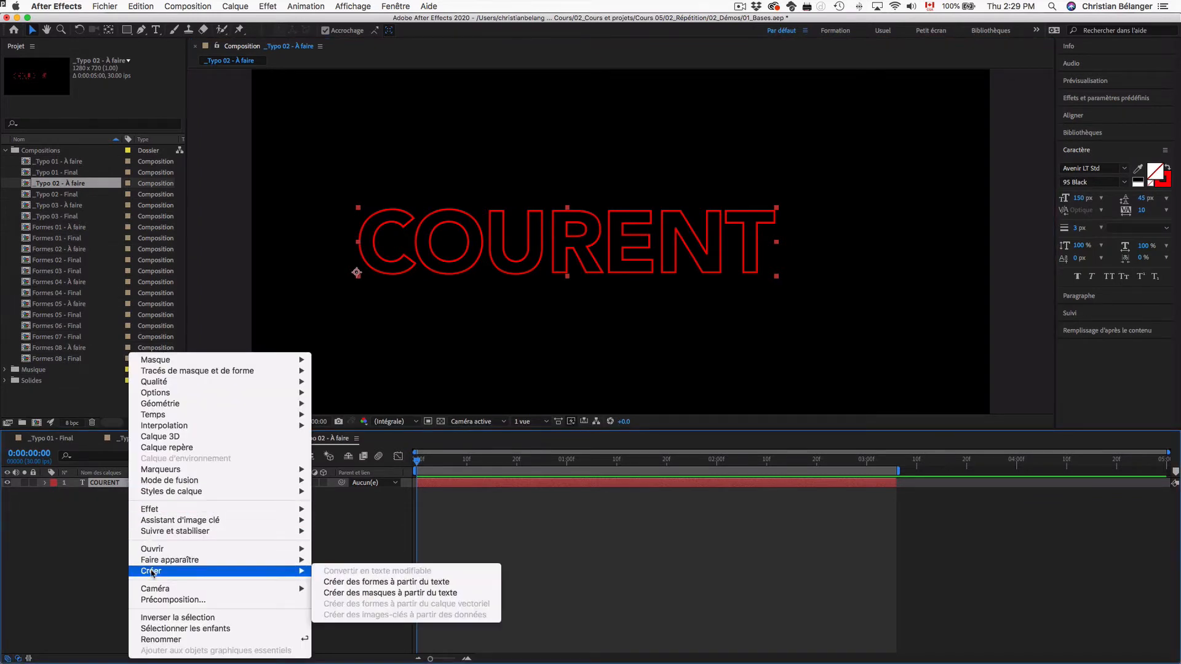
pyautogui.click(369, 580)
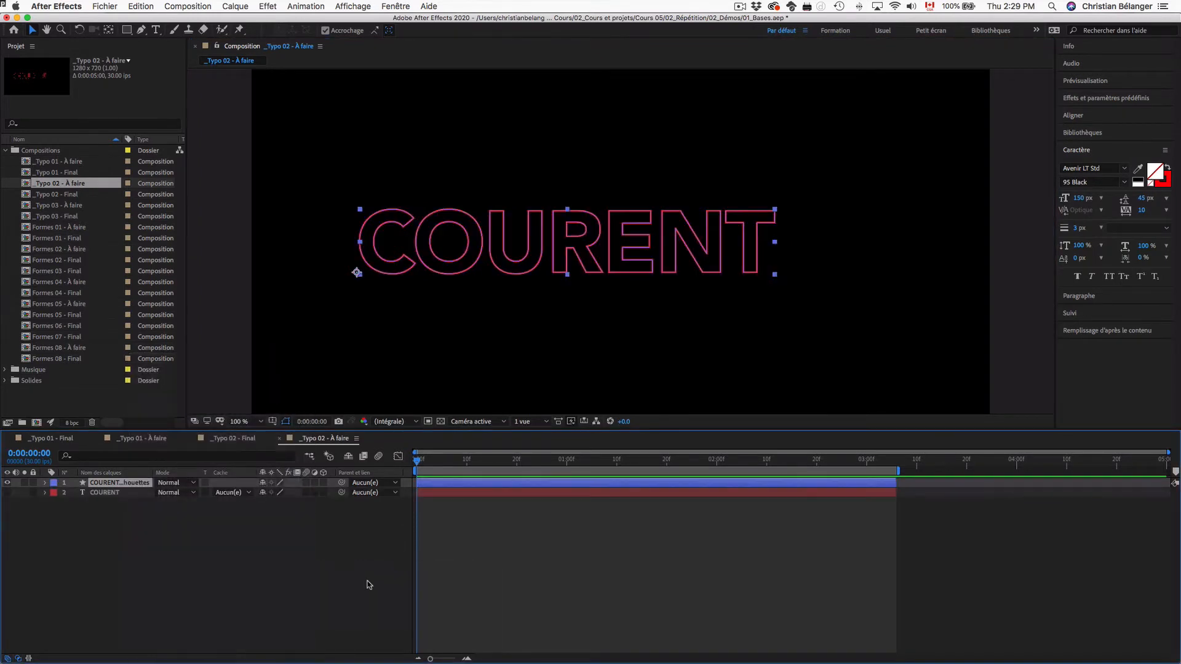
# Step: Add a Répétition to the contents of the COURENT Silhouettes layer and expand its Copies and transform settings
pyautogui.press(',')
pyautogui.click(47, 485)
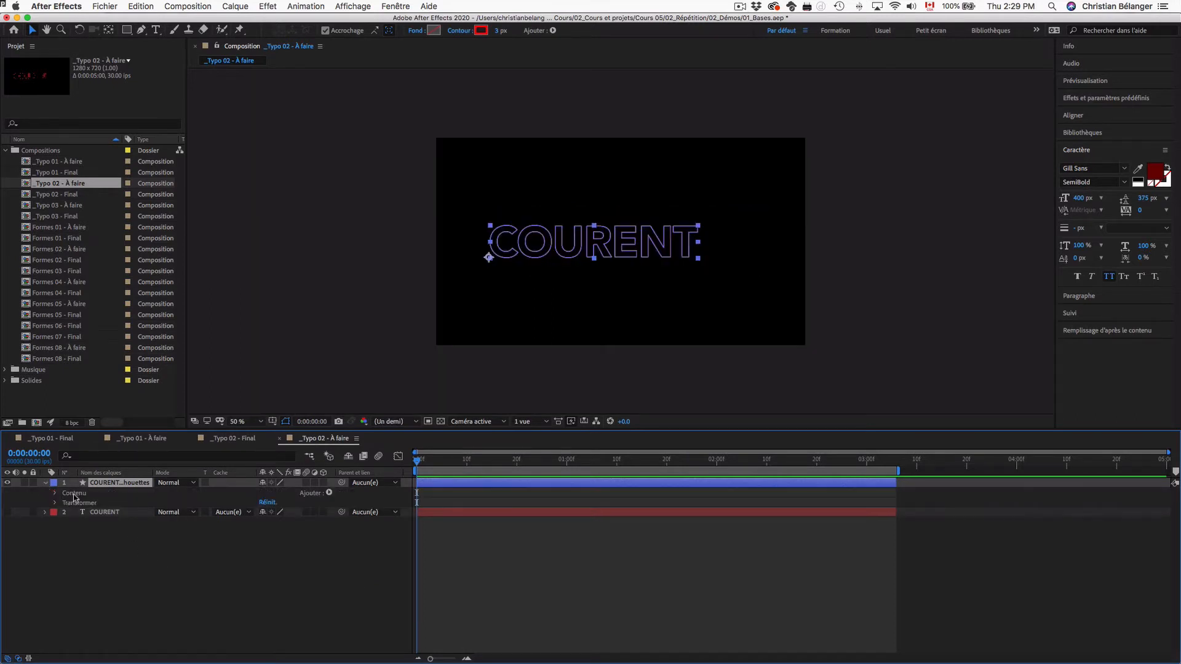
pyautogui.click(330, 494)
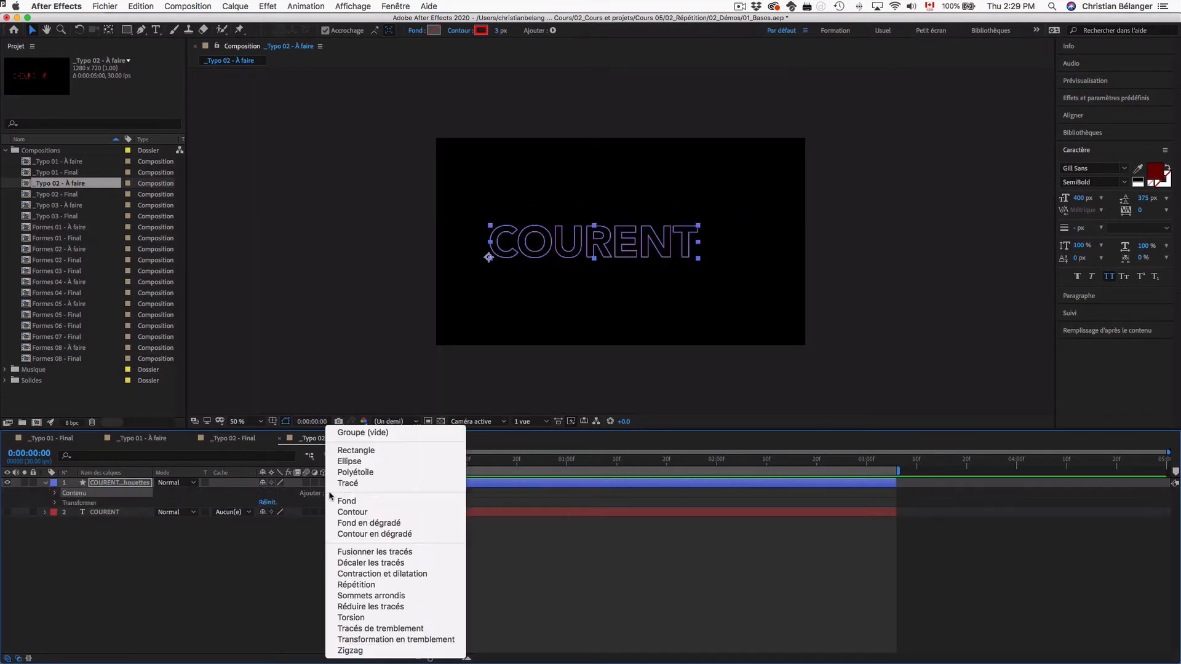
pyautogui.click(382, 585)
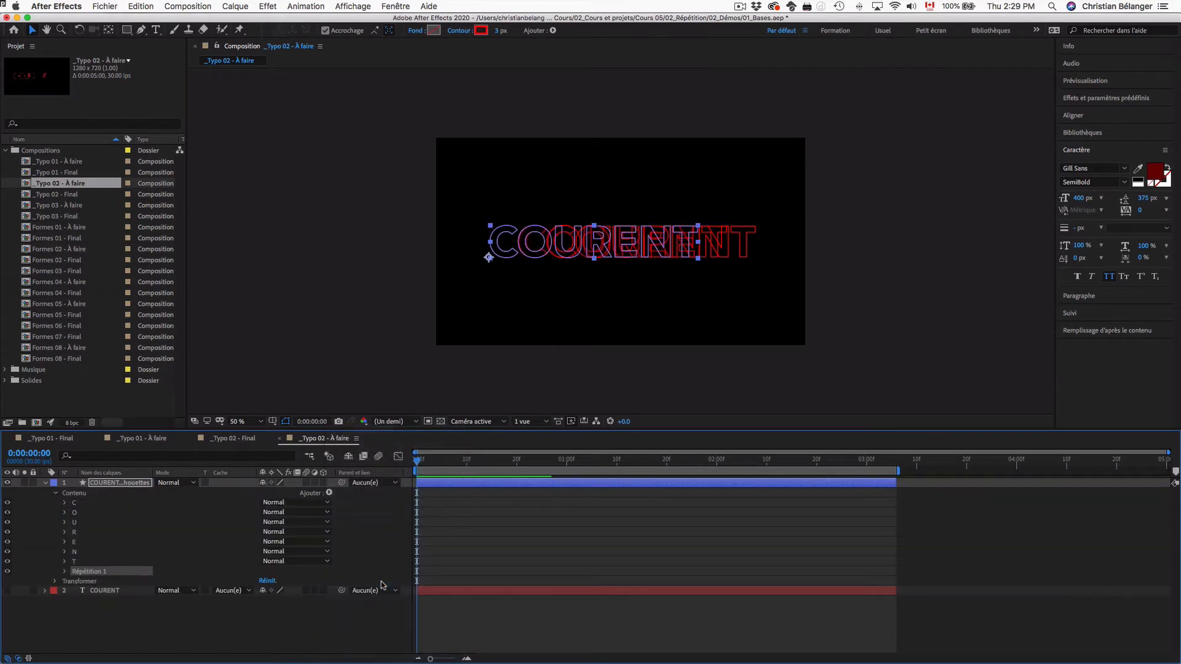
pyautogui.click(66, 572)
pyautogui.click(75, 611)
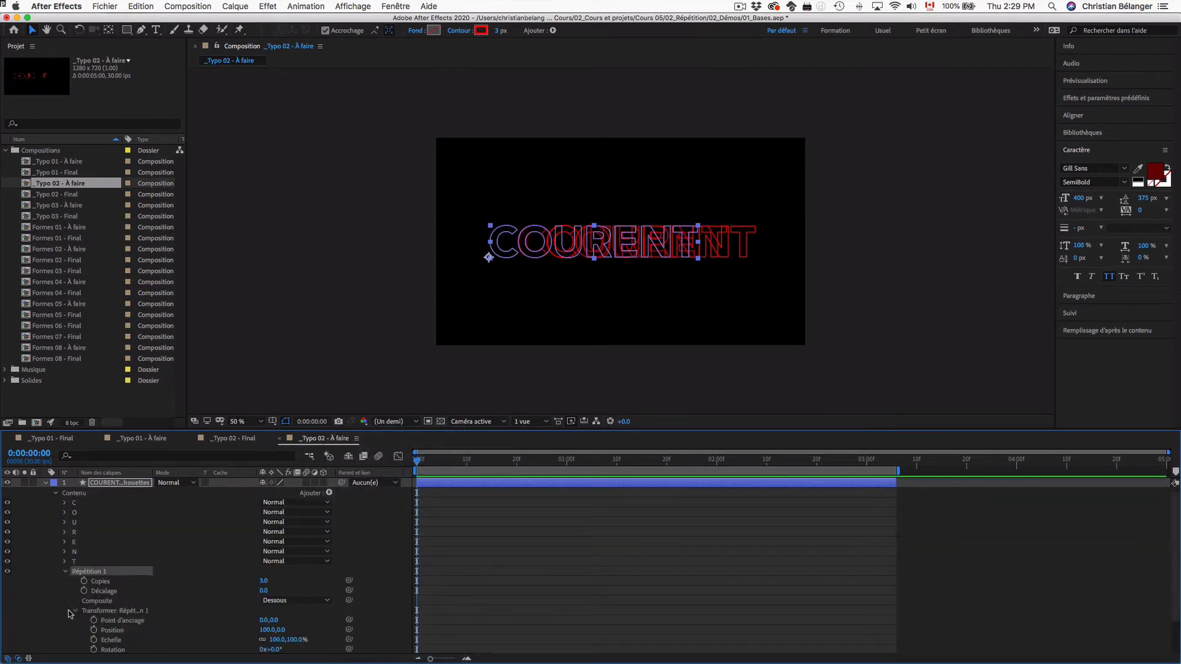
pyautogui.scroll(-2, 62, 614)
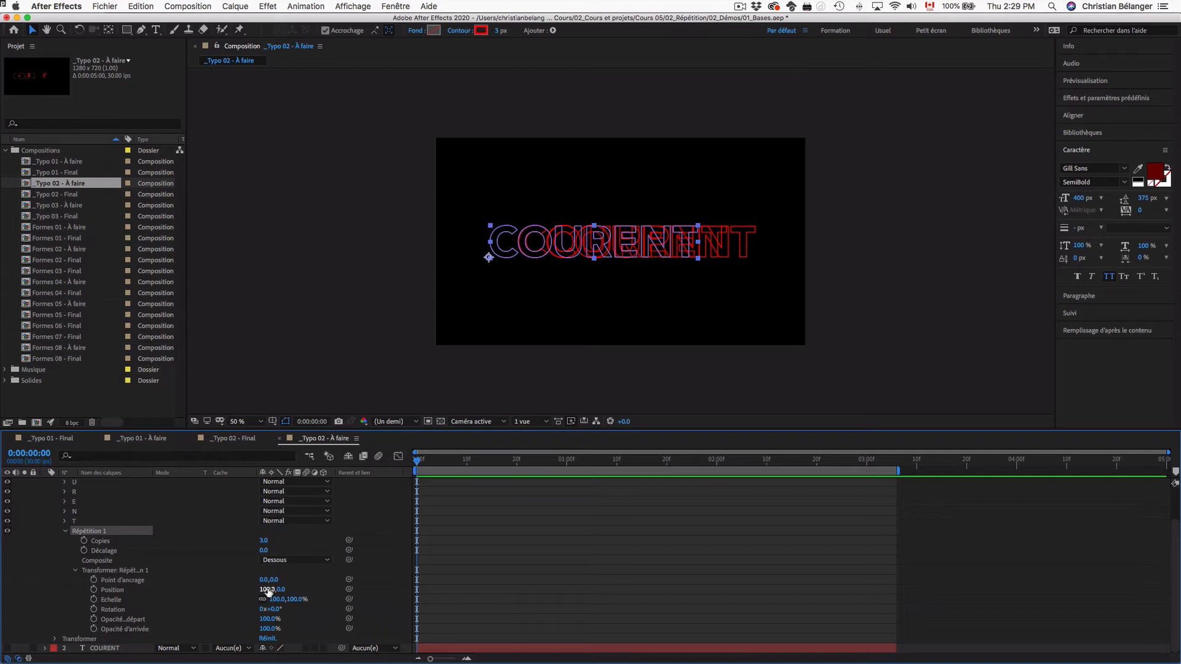
# Step: Set Répétition 1's Copies to 8 and its transform Position to 73, 55
pyautogui.click(263, 540)
pyautogui.write('8')
pyautogui.press('Return')
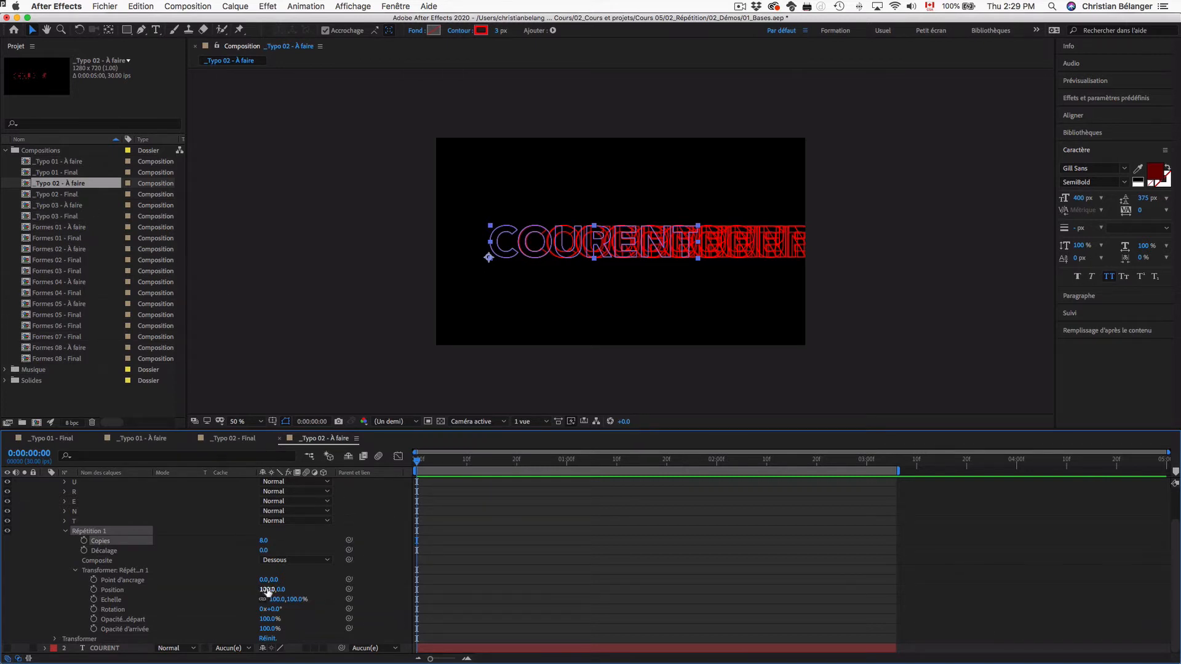
pyautogui.moveTo(268, 591); pyautogui.dragTo(306, 590)
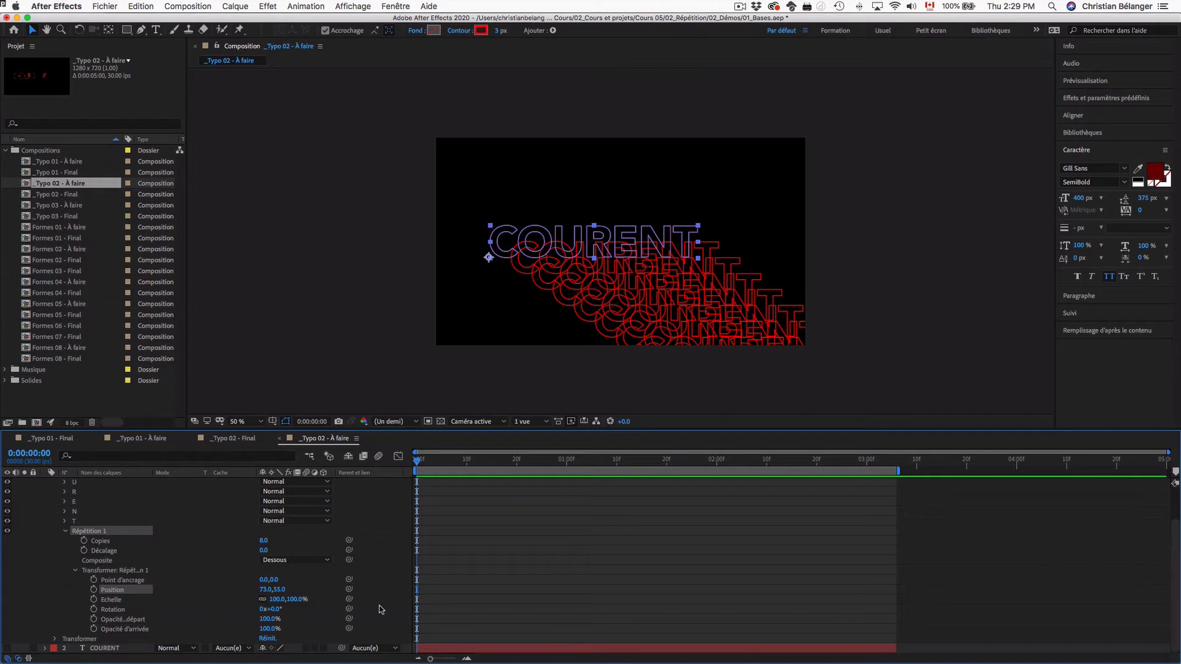
# Step: Keyframe Répétition 1's Copies at the first frame and set it to 0 at frame 5
pyautogui.click(85, 540)
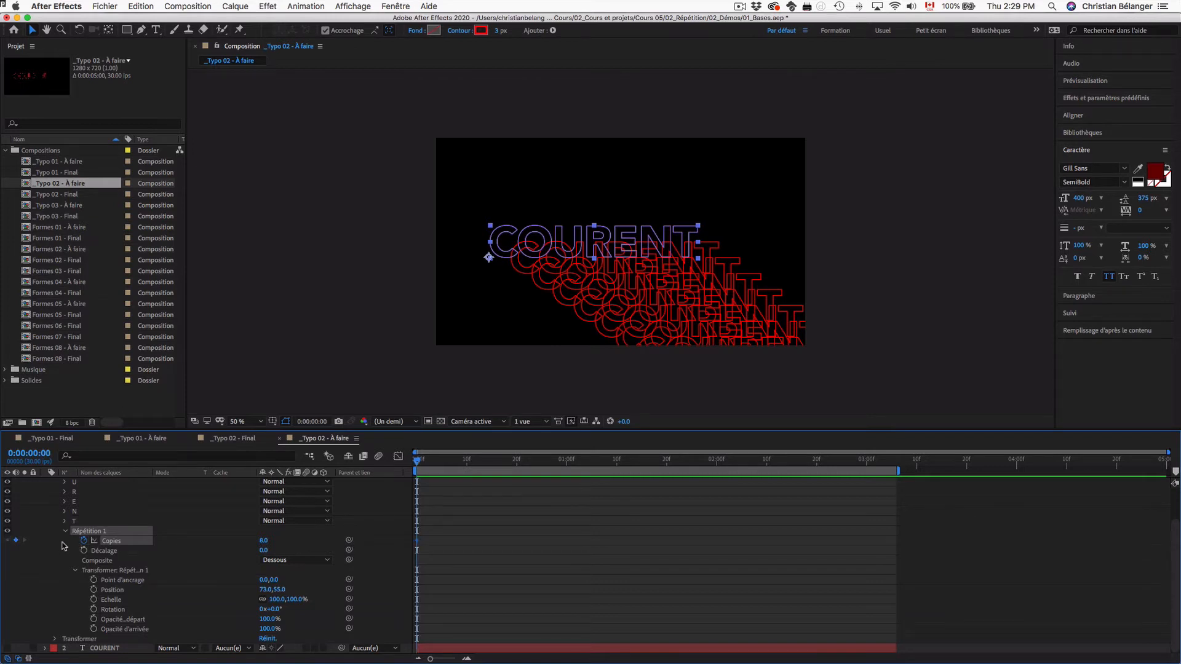
pyautogui.press('pagedown')
pyautogui.press('pagedown')
pyautogui.press('pagedown')
pyautogui.press('pagedown')
pyautogui.press('pagedown')
pyautogui.click(263, 540)
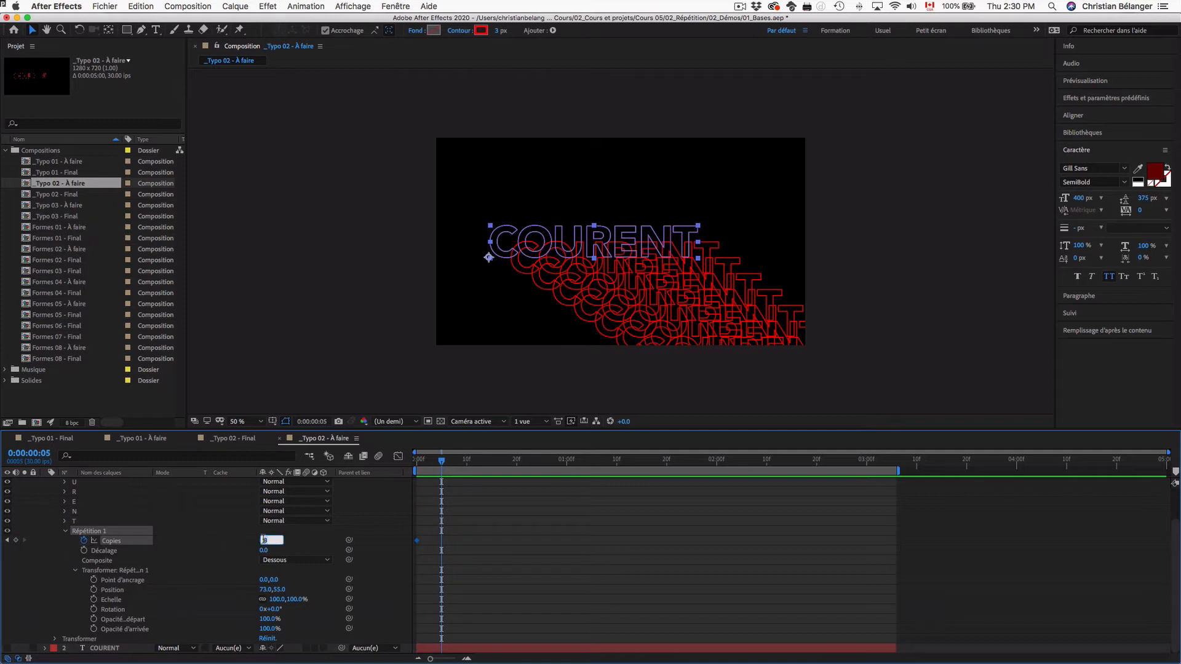
pyautogui.write('0')
pyautogui.press('Return')
pyautogui.click(376, 383)
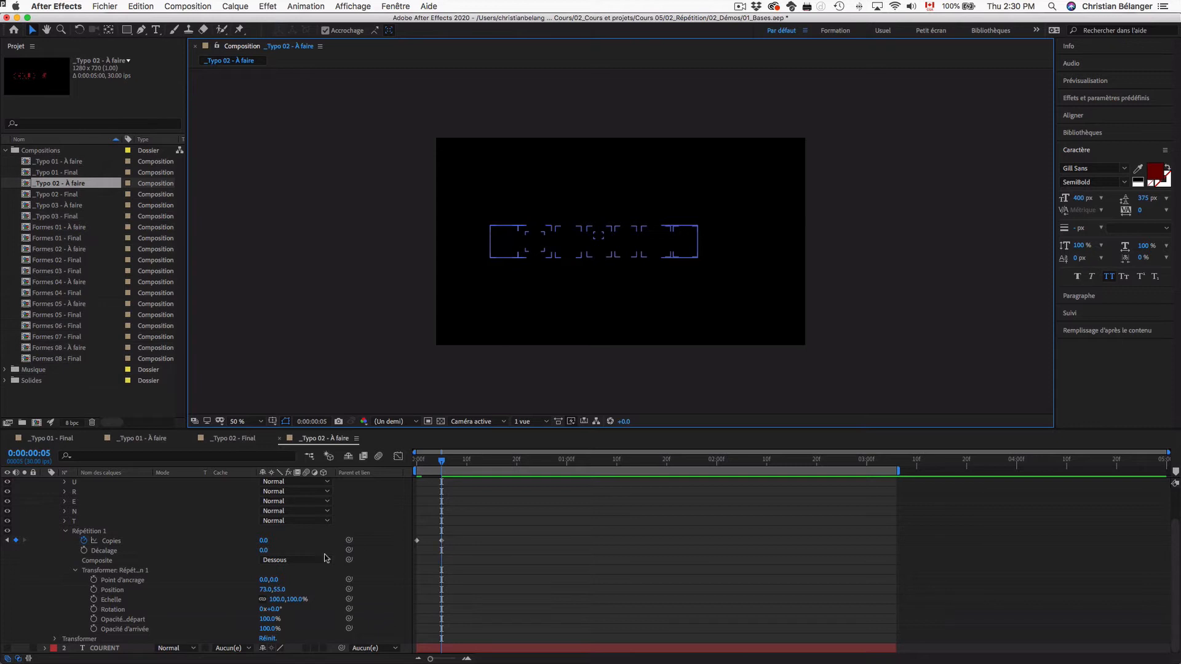
# Step: Try a Copies value of 1 at frame 5, check the composition, and undo the change
pyautogui.click(272, 541)
pyautogui.write('1')
pyautogui.press('Return')
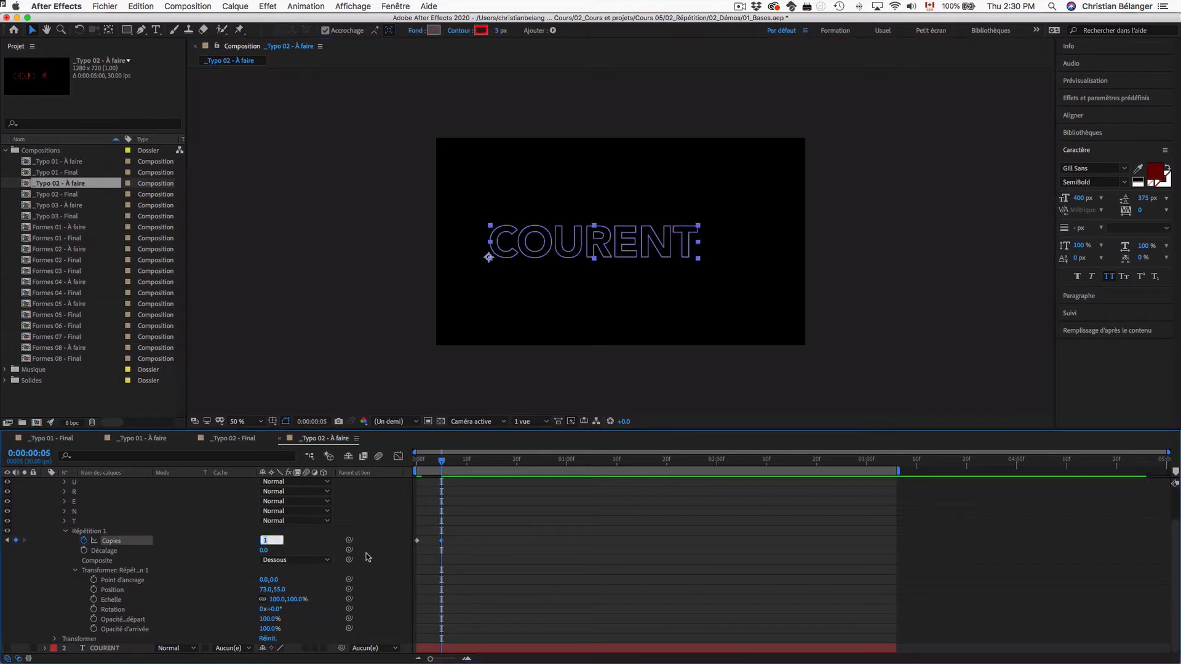
pyautogui.click(290, 387)
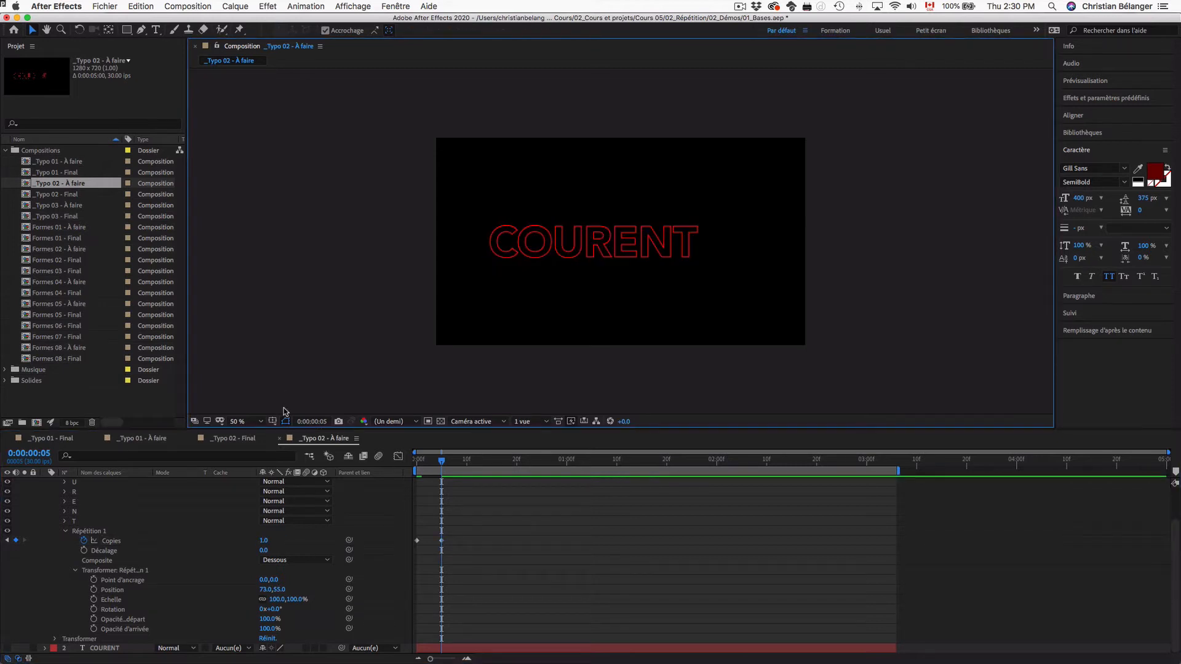
pyautogui.press('super+z')
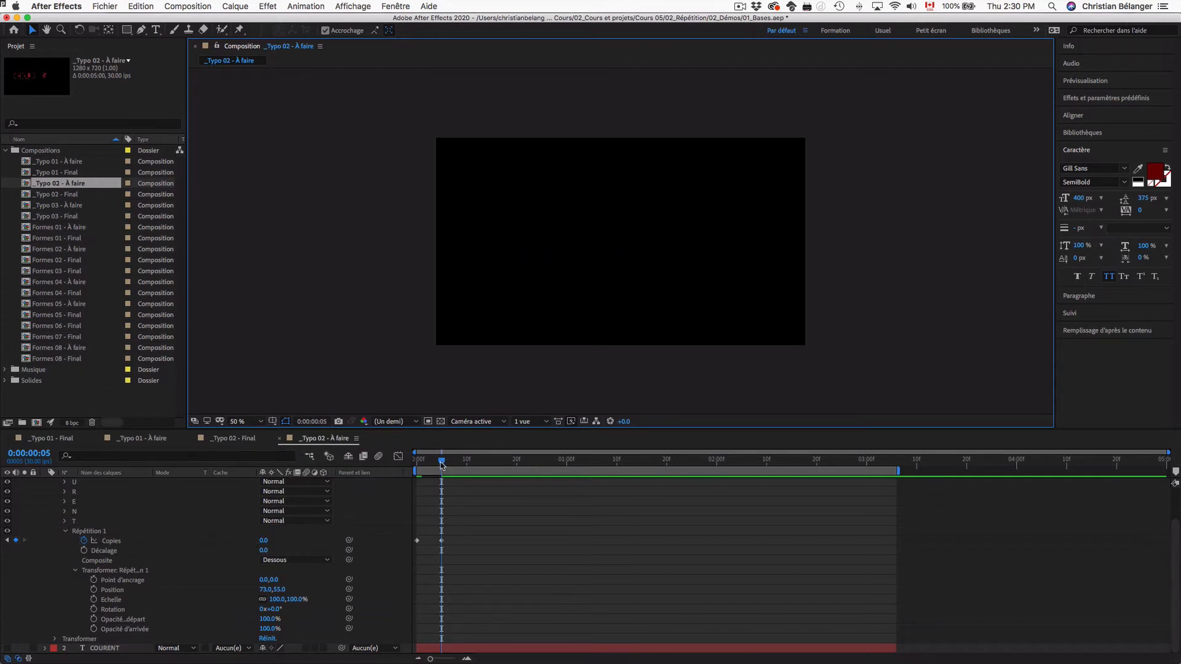
# Step: Copy the two Copies keyframes and paste them at frame 10, frame 20 and 0:00:01:00
pyautogui.moveTo(442, 462)
pyautogui.mouseDown()
pyautogui.moveTo(407, 466)
pyautogui.moveTo(441, 465)
pyautogui.mouseUp()
pyautogui.moveTo(475, 522); pyautogui.dragTo(409, 547)
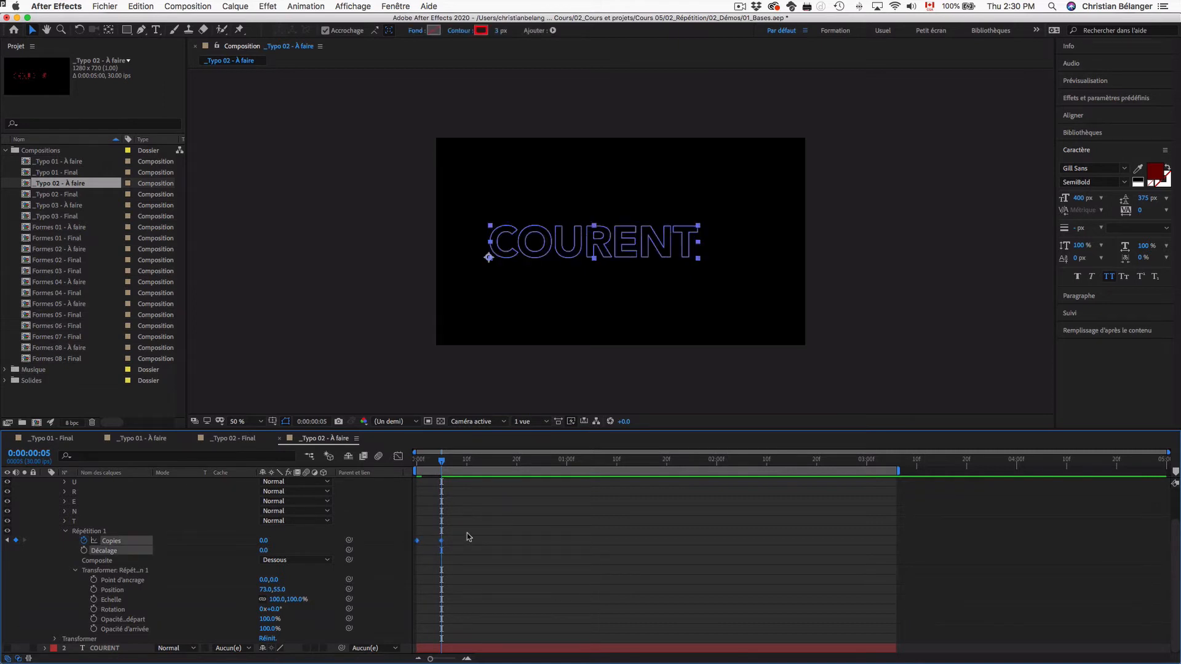
pyautogui.click(467, 461)
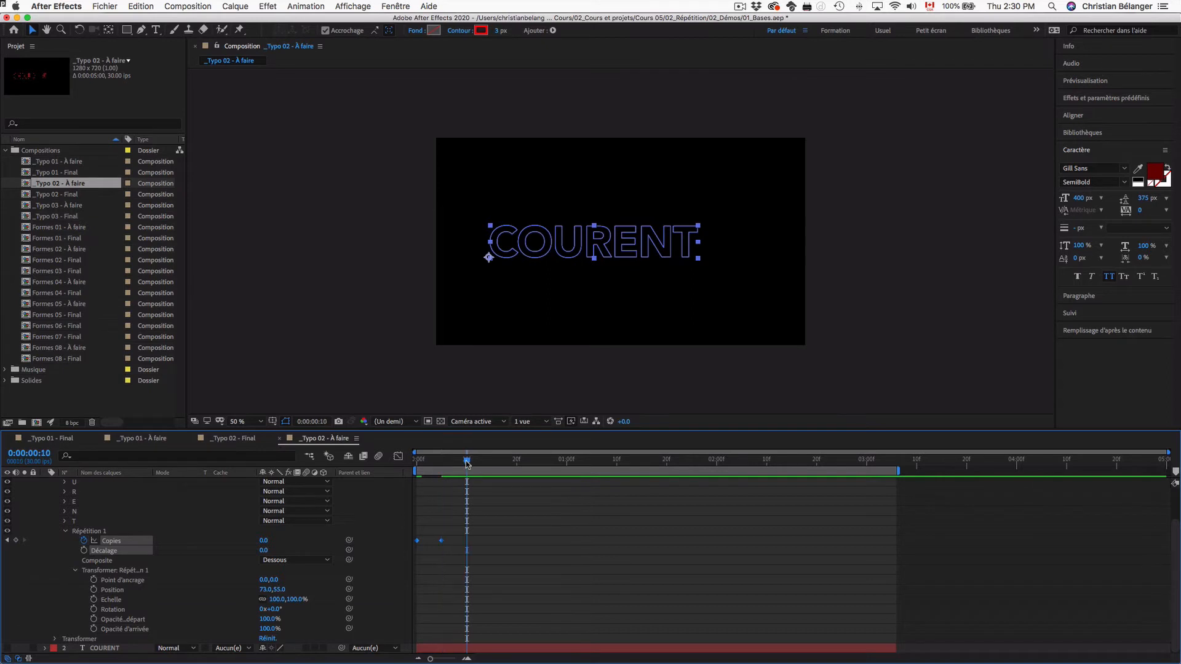
pyautogui.press('super+v')
pyautogui.click(517, 460)
pyautogui.press('super+v')
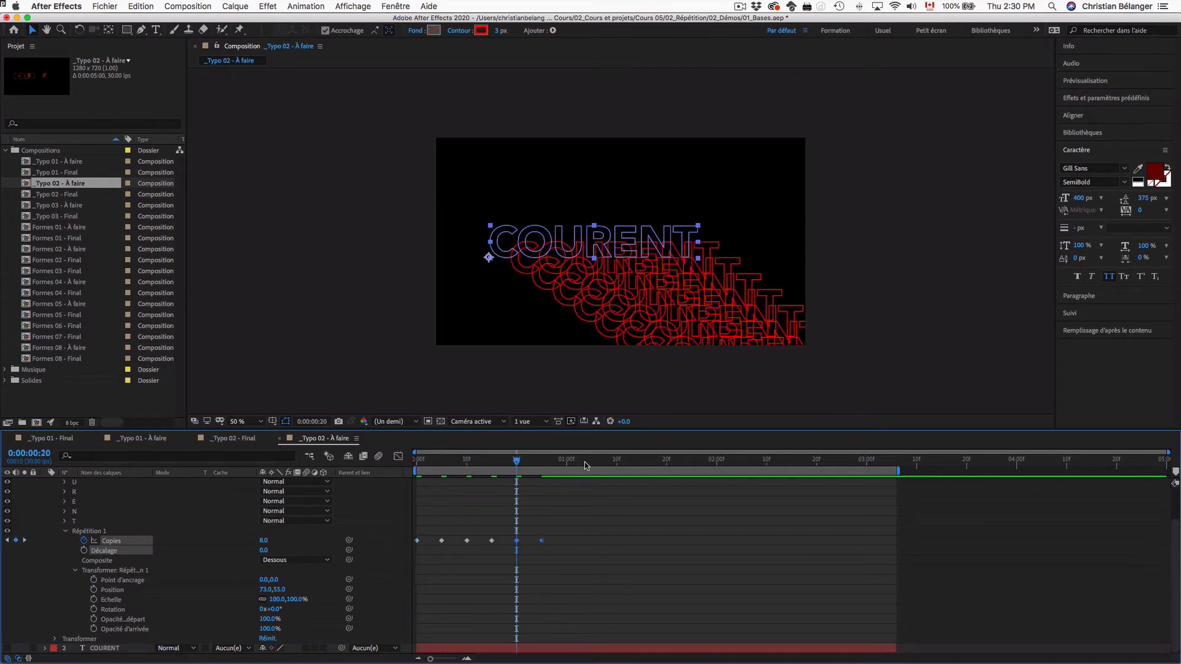
pyautogui.click(567, 461)
pyautogui.press('super+v')
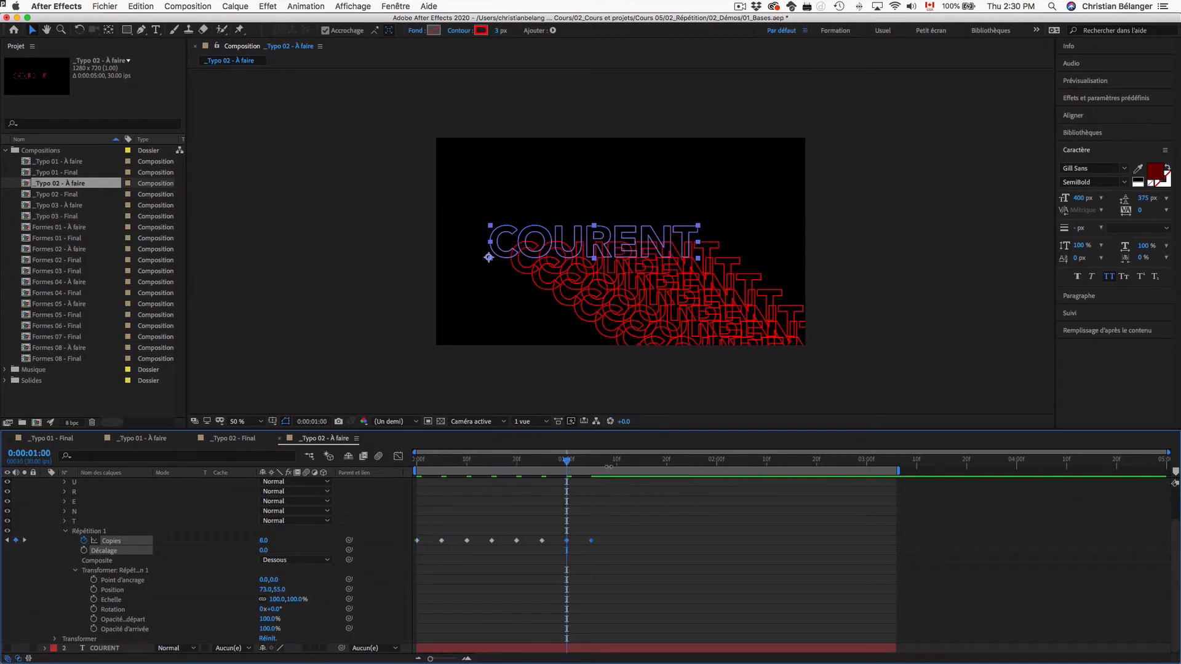
# Step: Copy the first Copies keyframe and paste it at 0:00:01:10
pyautogui.click(601, 461)
pyautogui.moveTo(601, 463); pyautogui.dragTo(591, 463)
pyautogui.click(609, 530)
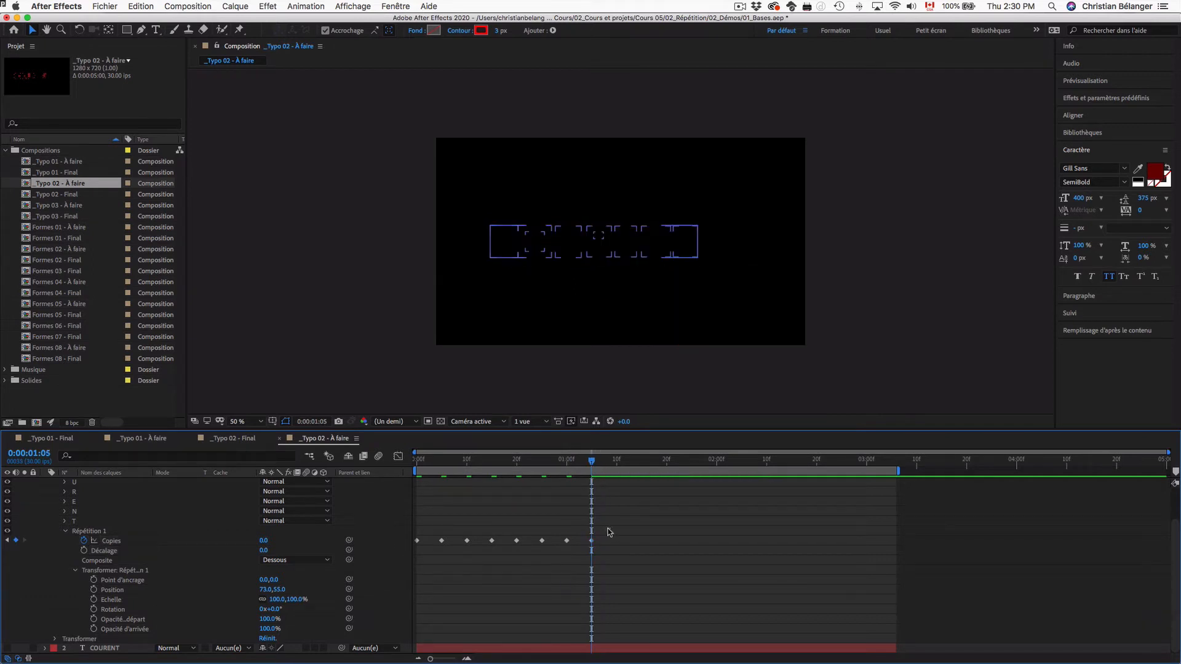
pyautogui.click(566, 541)
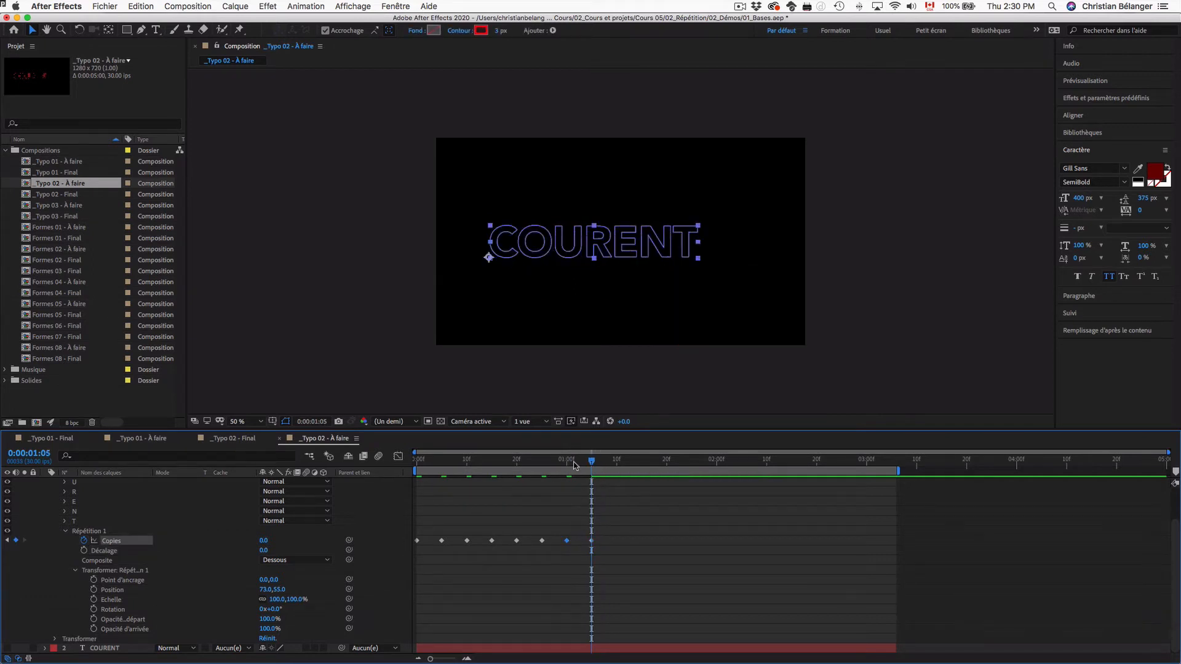
pyautogui.moveTo(575, 463); pyautogui.dragTo(417, 461)
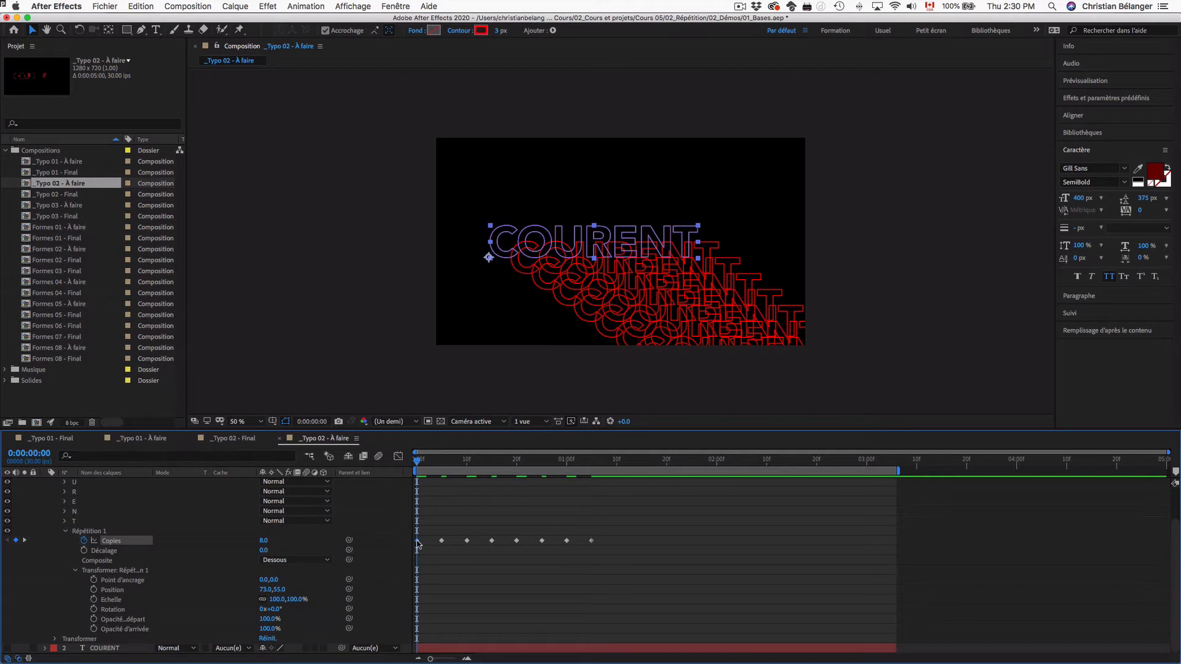
pyautogui.moveTo(582, 466); pyautogui.dragTo(617, 461)
pyautogui.hotkey('ctrl', 'v')
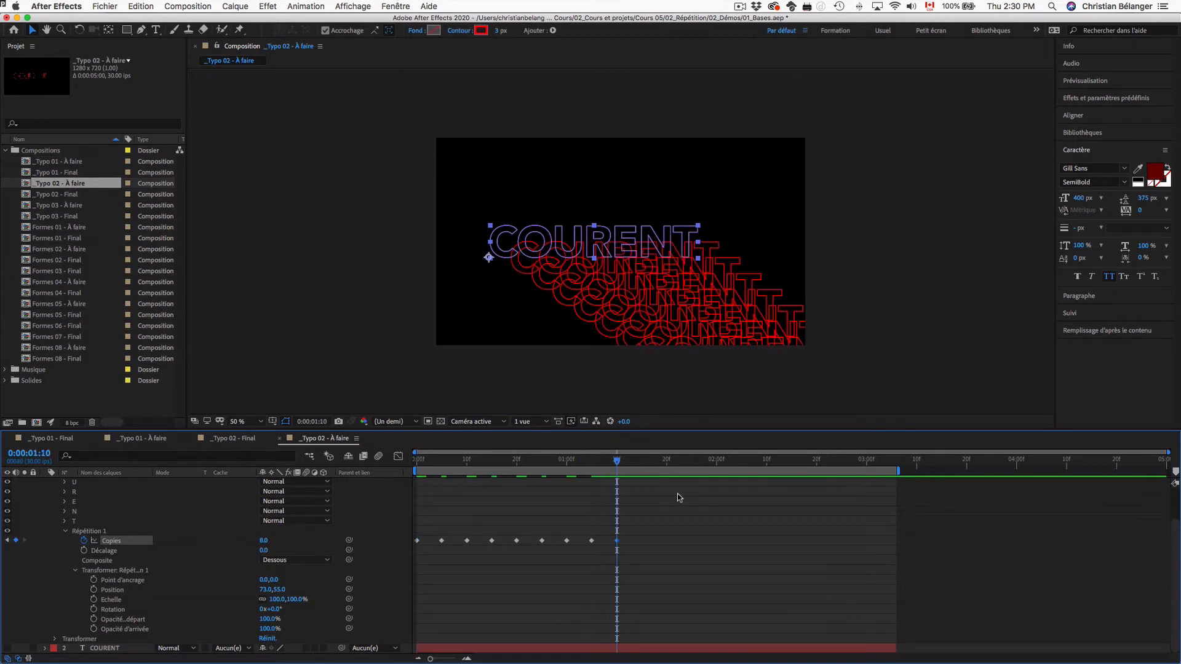
# Step: Shorten the work area to end at 0:00:01:10 and preview the blinking COURENT copies
pyautogui.moveTo(901, 471); pyautogui.dragTo(618, 471)
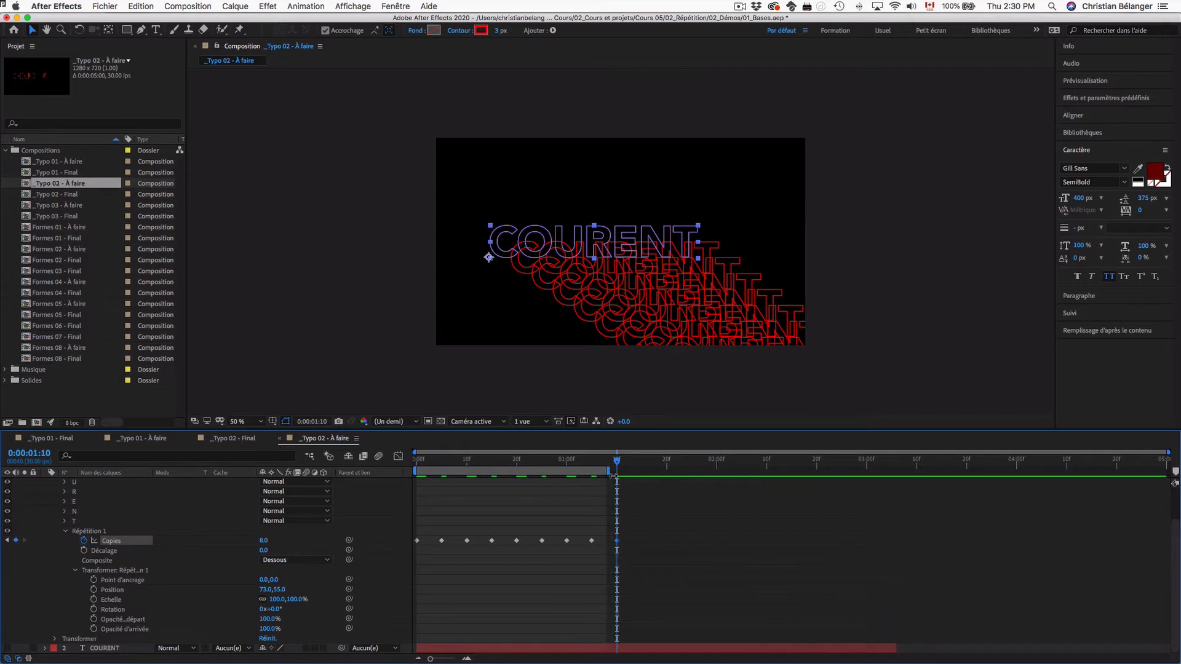
pyautogui.press('space')
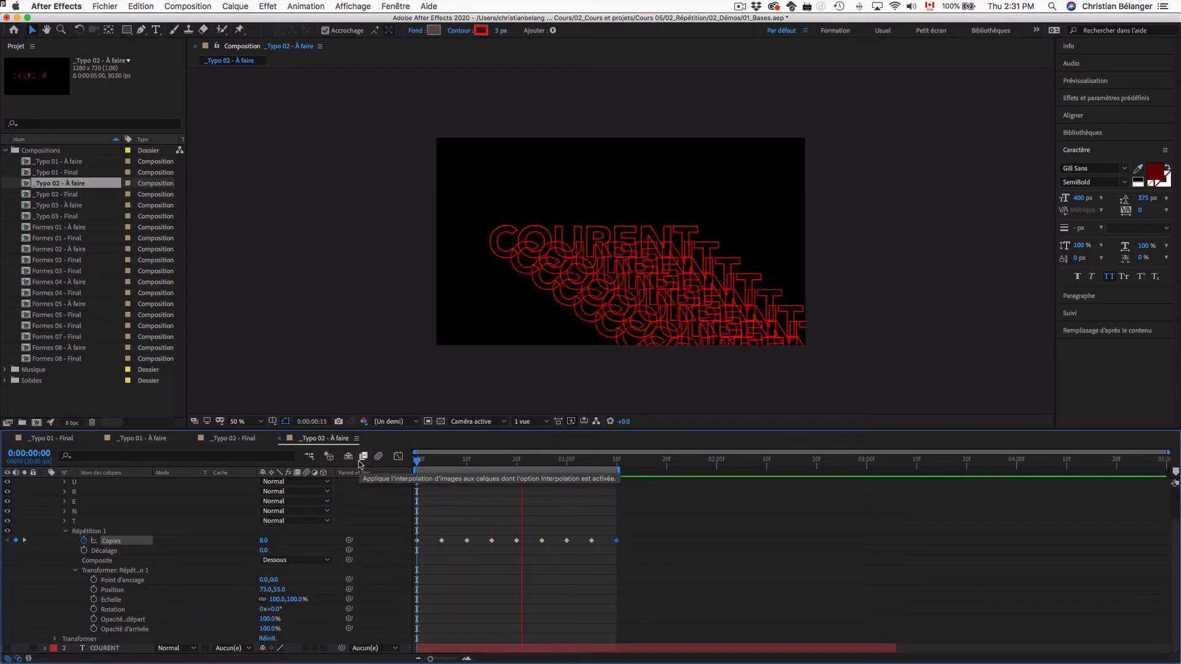
pyautogui.press('space')
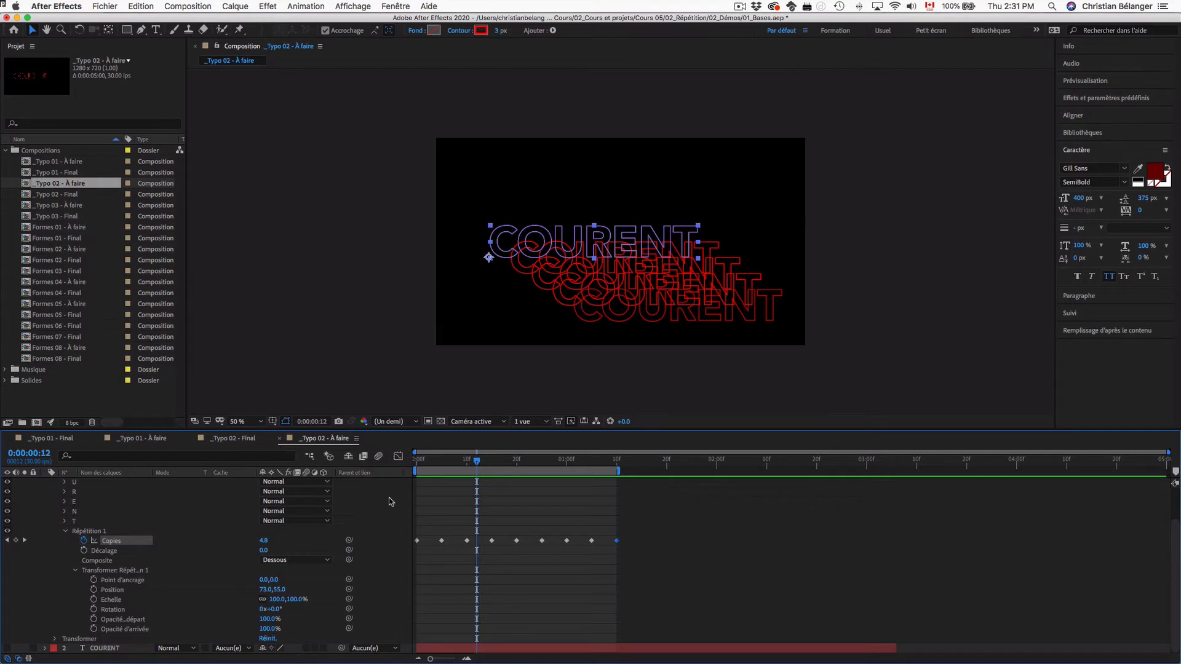
# Step: Collapse the COURENT Silhouettes properties and show only the layer's Position together with the keyframed Copies
pyautogui.click(65, 532)
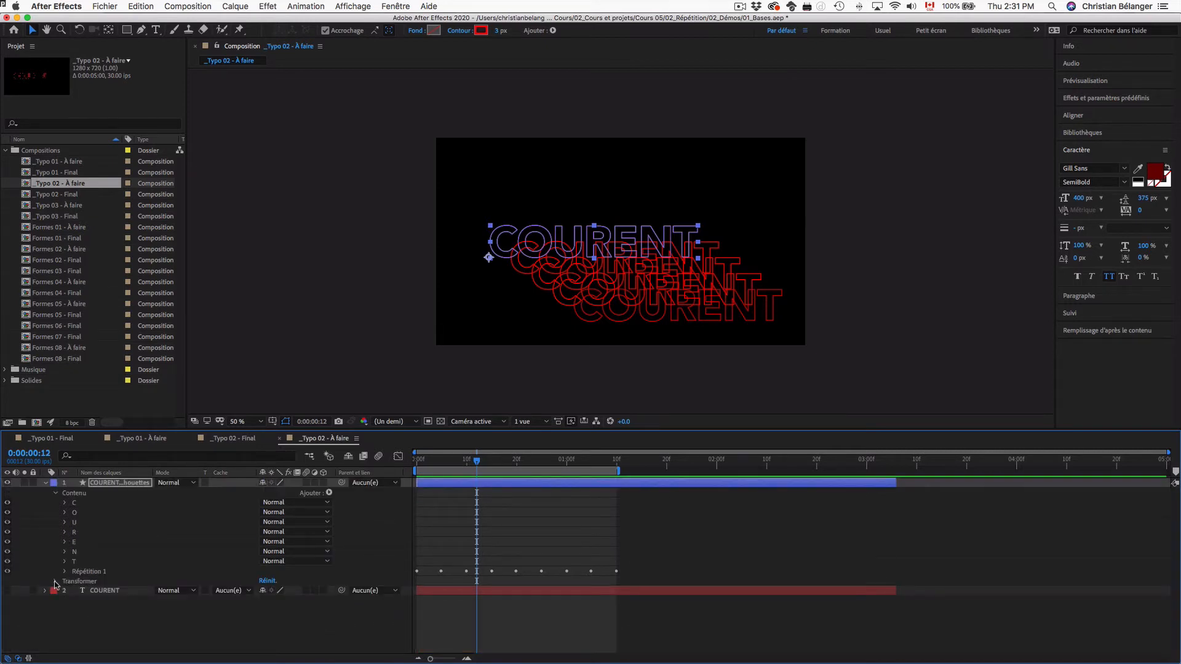
pyautogui.click(56, 494)
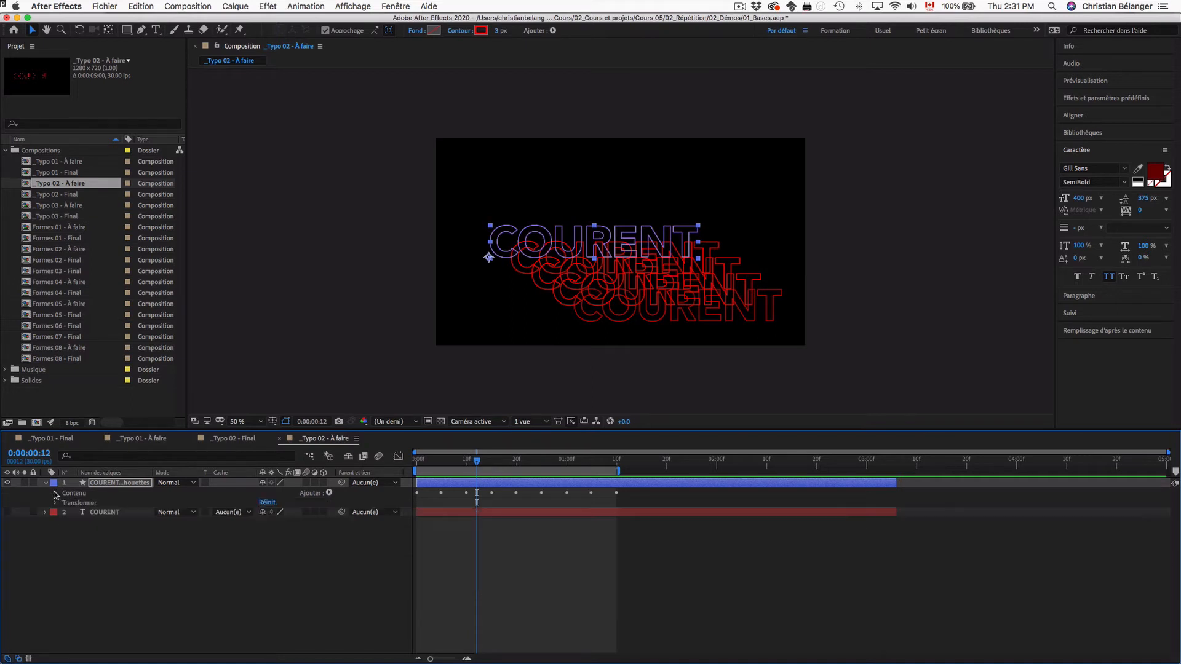
pyautogui.click(72, 505)
pyautogui.click(55, 503)
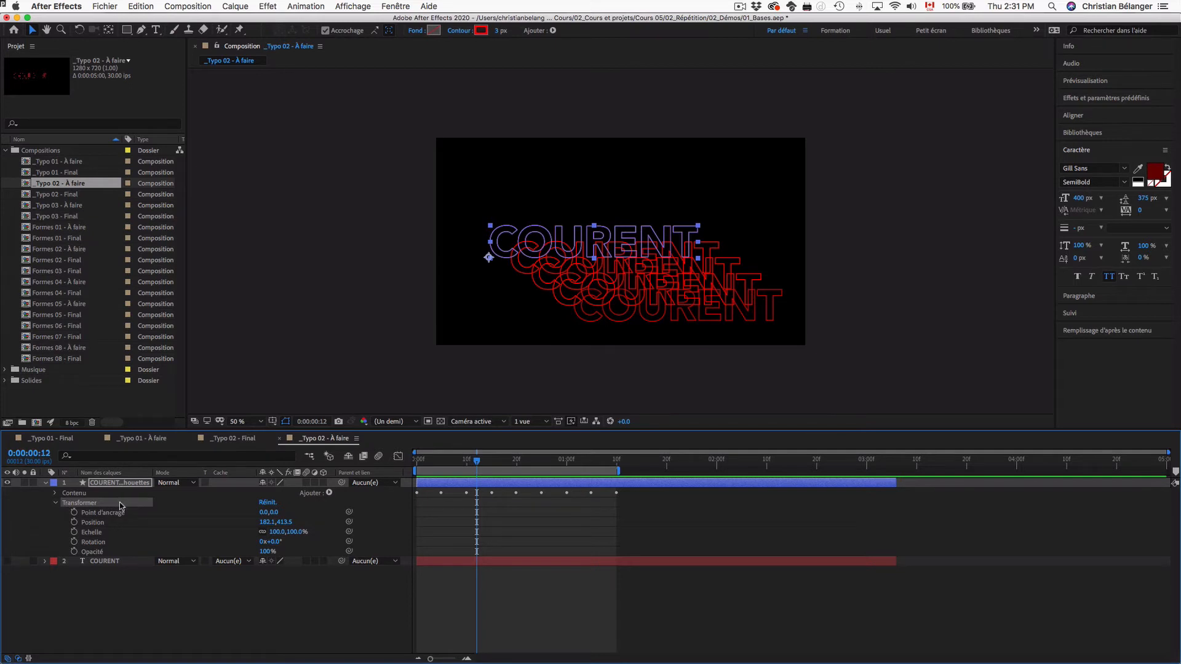
pyautogui.press('p')
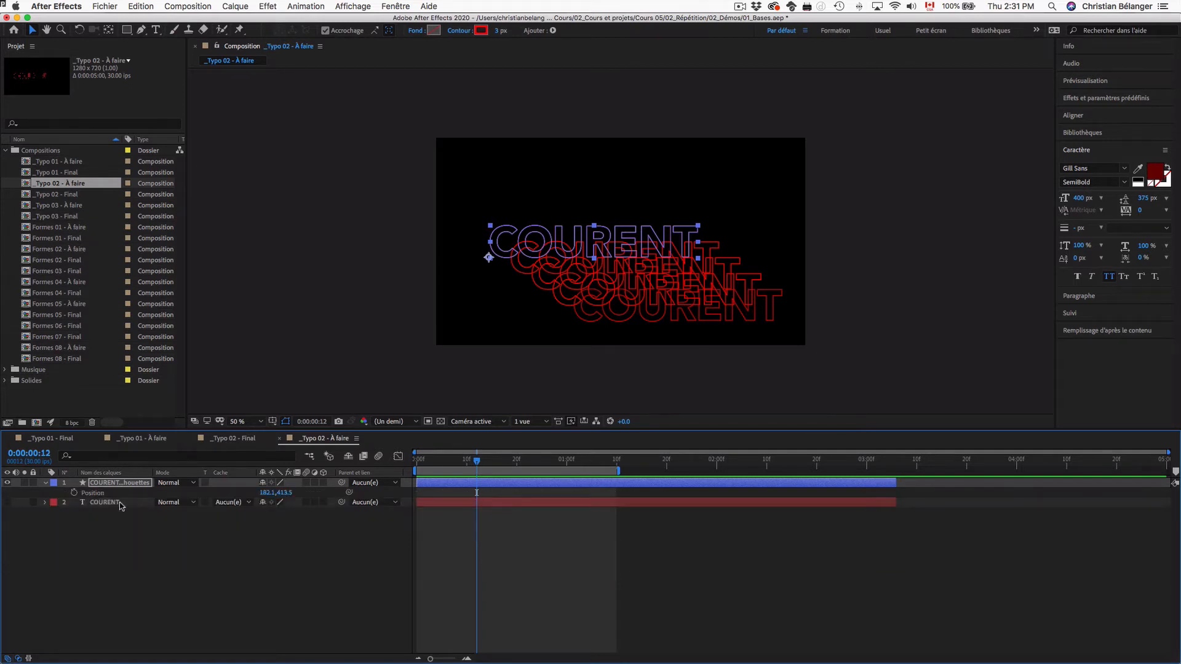
pyautogui.press('p')
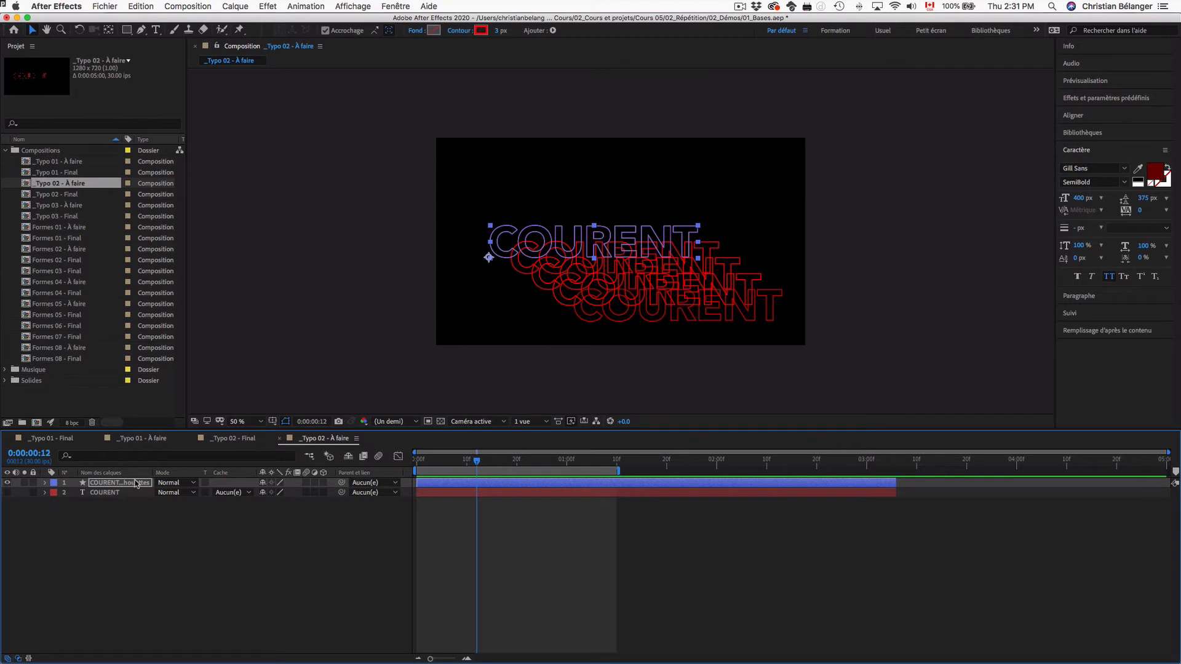
pyautogui.click(136, 484)
pyautogui.press('p')
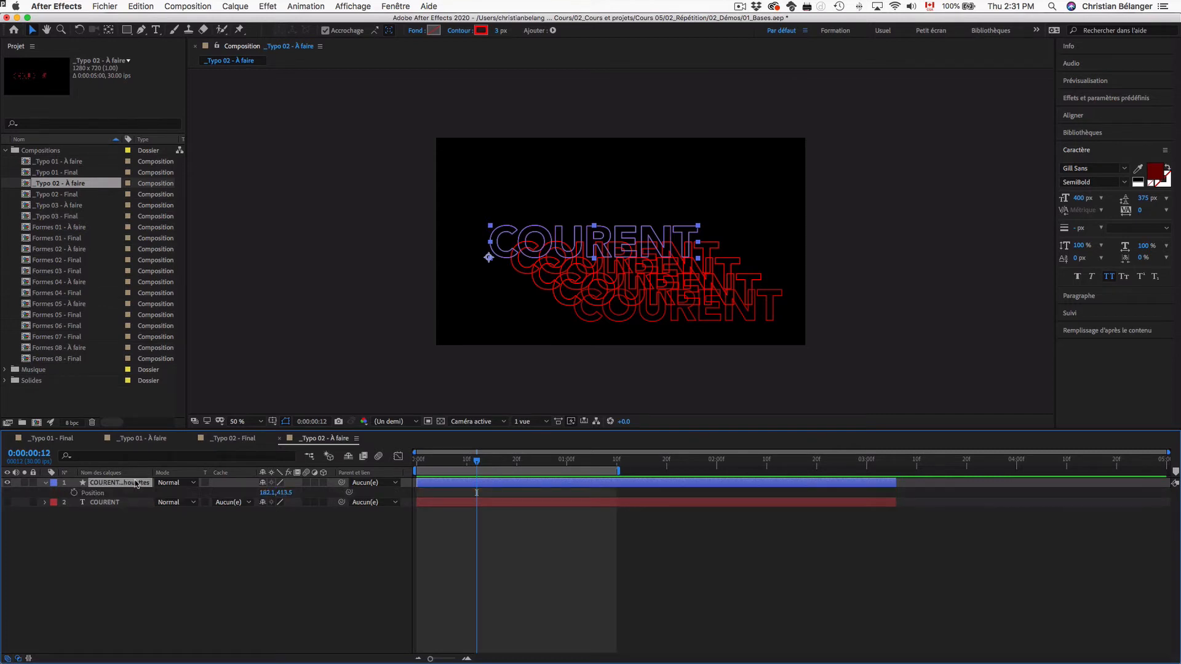
pyautogui.hotkey('shift', 'u')
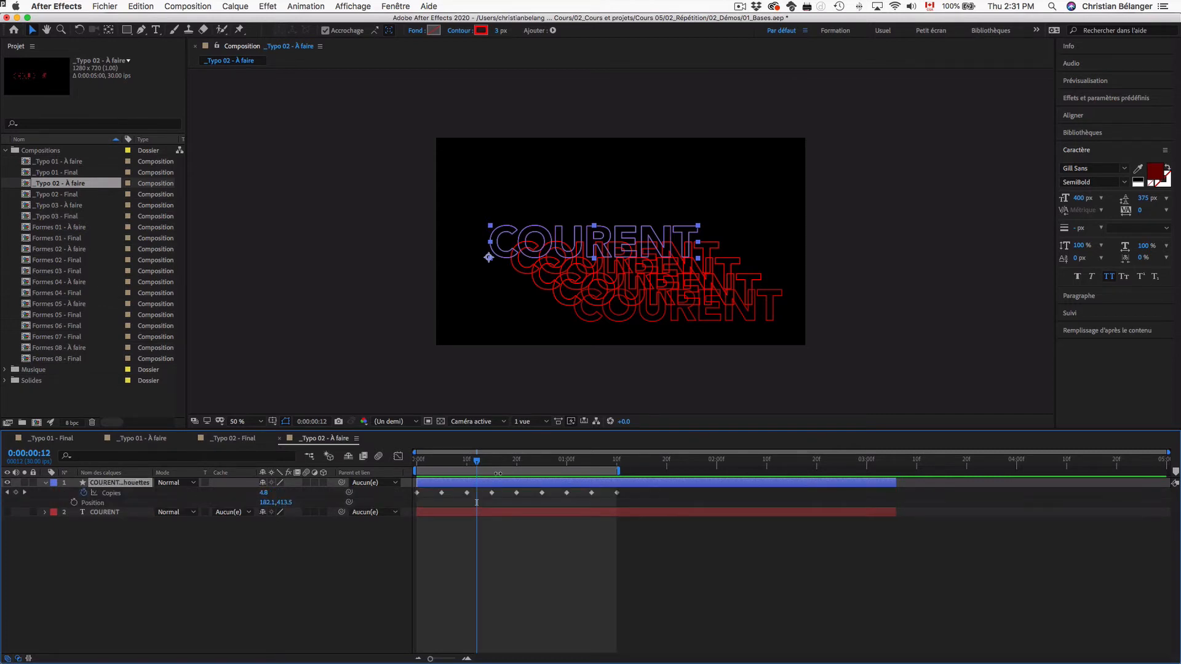
# Step: Keyframe the COURENT Silhouettes layer's Position at frame 0, and set it to 142.1, 373.5 at frame 5
pyautogui.moveTo(476, 466); pyautogui.dragTo(404, 465)
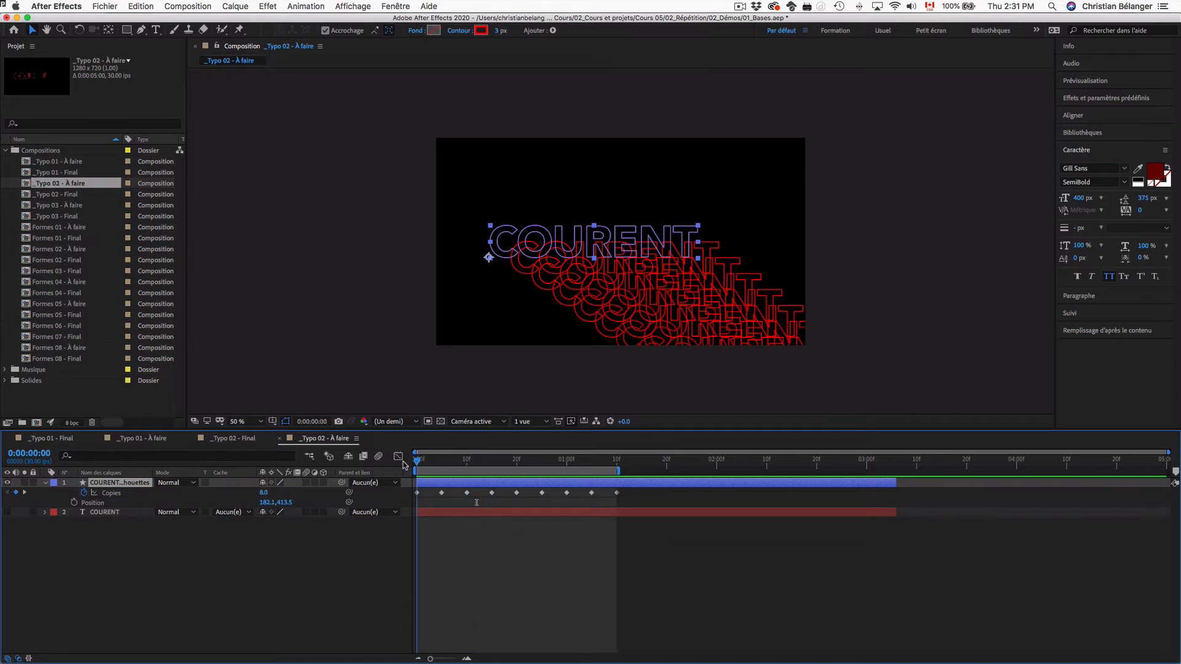
pyautogui.click(74, 502)
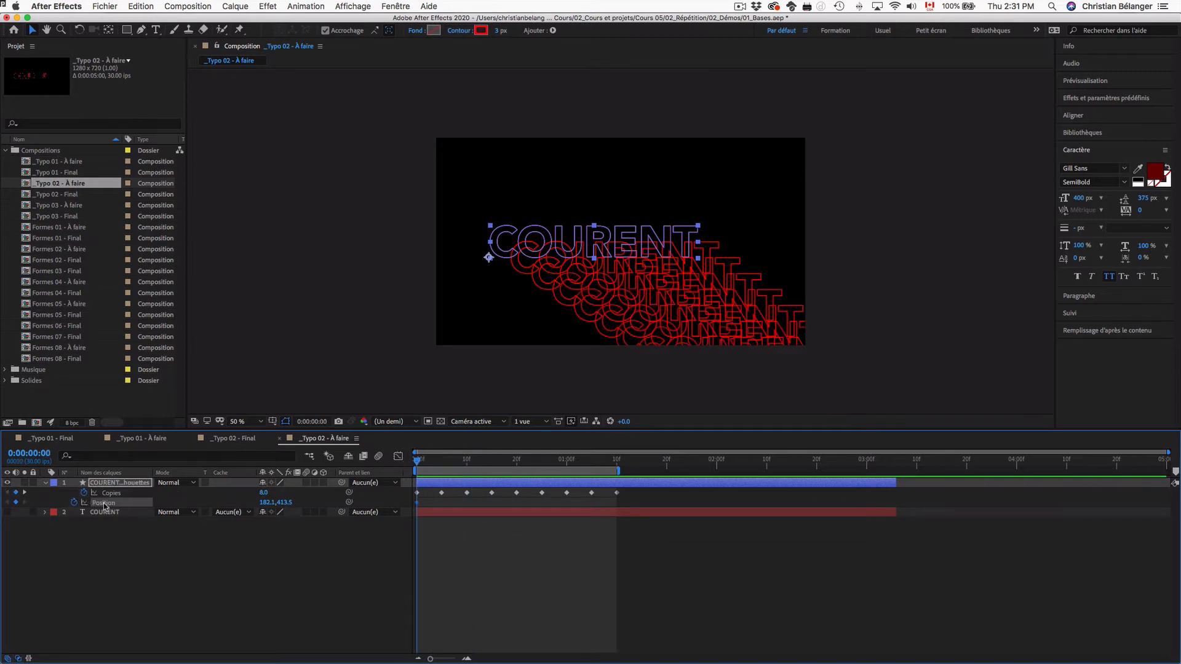
pyautogui.press('space')
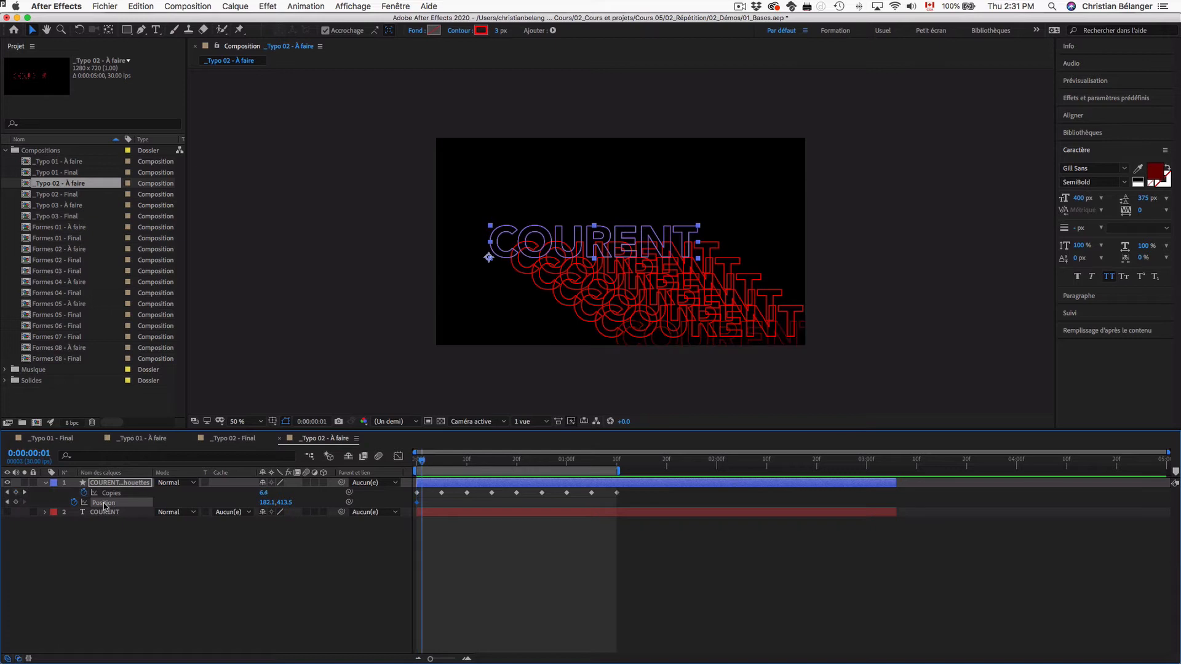
pyautogui.hotkey('shift', 'Left')
pyautogui.hotkey('shift', 'Up')
pyautogui.hotkey('shift', 'Up')
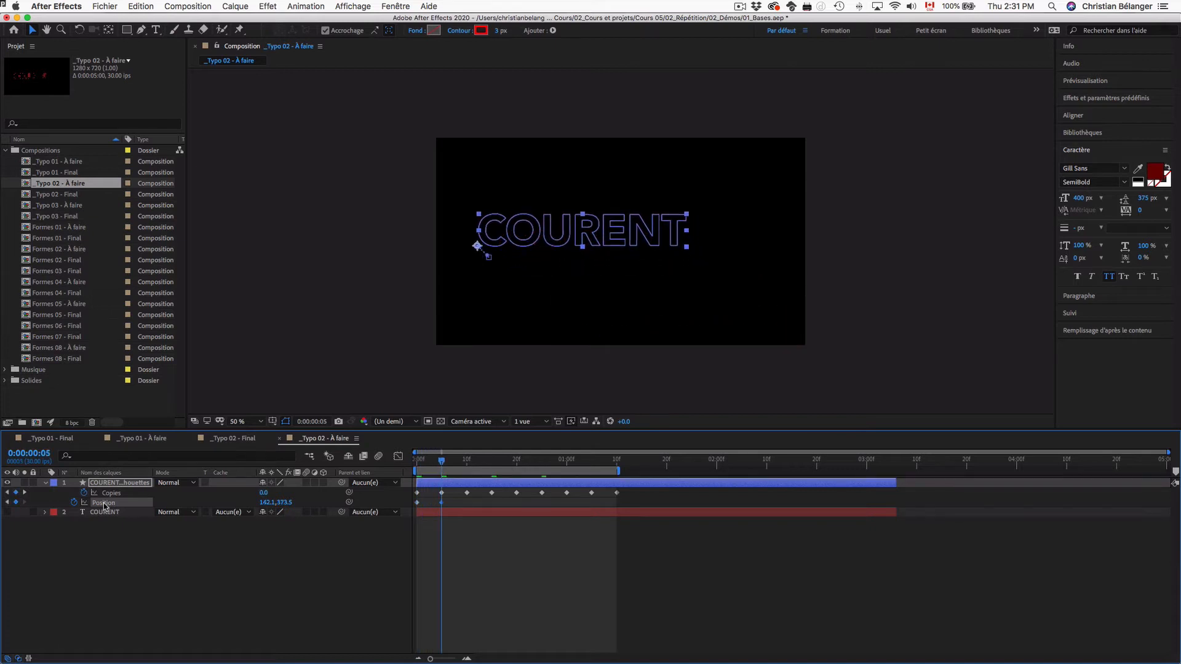
# Step: Copy the two Position keyframes and paste them at frame 10, frame 20 and 0:00:01:00
pyautogui.moveTo(451, 502); pyautogui.dragTo(409, 507)
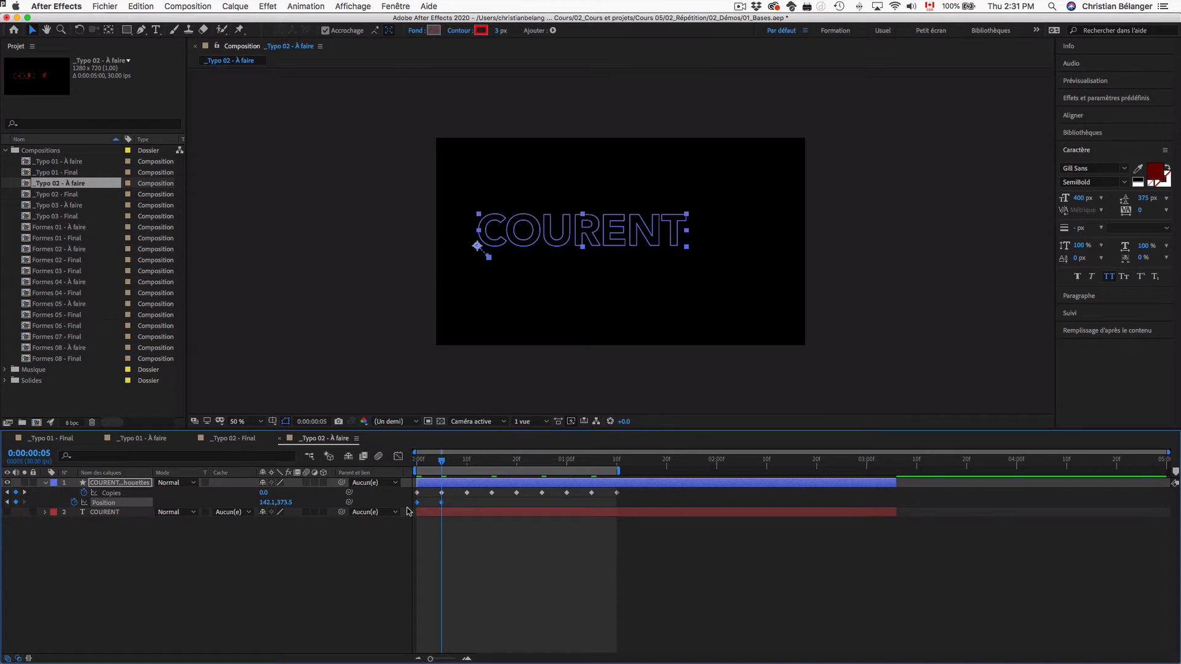
pyautogui.click(466, 461)
pyautogui.hotkey('ctrl', 'v')
pyautogui.click(517, 462)
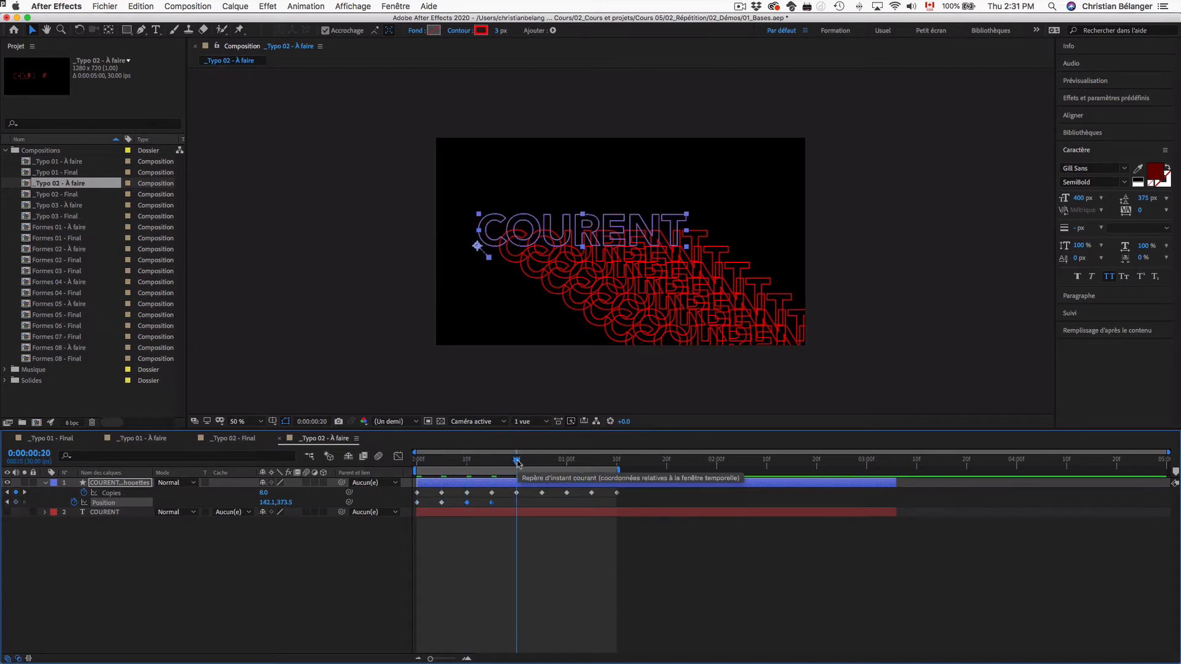
pyautogui.hotkey('ctrl', 'v')
pyautogui.click(567, 461)
pyautogui.hotkey('ctrl', 'v')
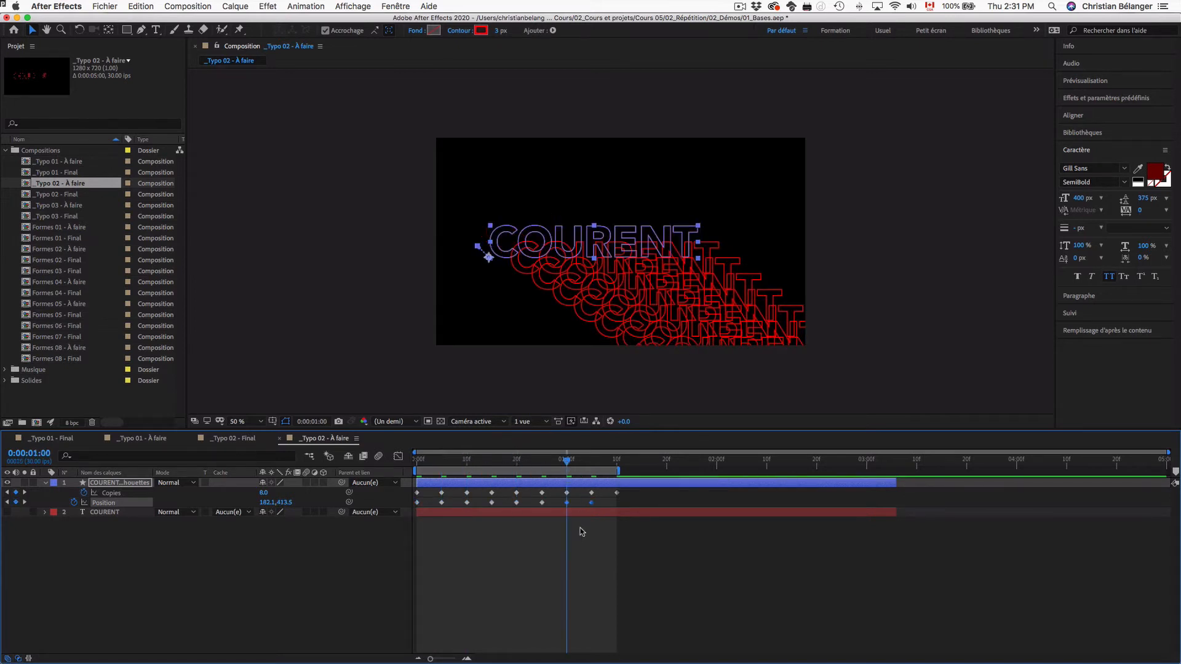
# Step: Copy the Position keyframe at 0:00:01:00 to 0:00:01:10 and preview the animation
pyautogui.click(577, 506)
pyautogui.click(567, 503)
pyautogui.click(617, 461)
pyautogui.hotkey('ctrl', 'v')
pyautogui.press('space')
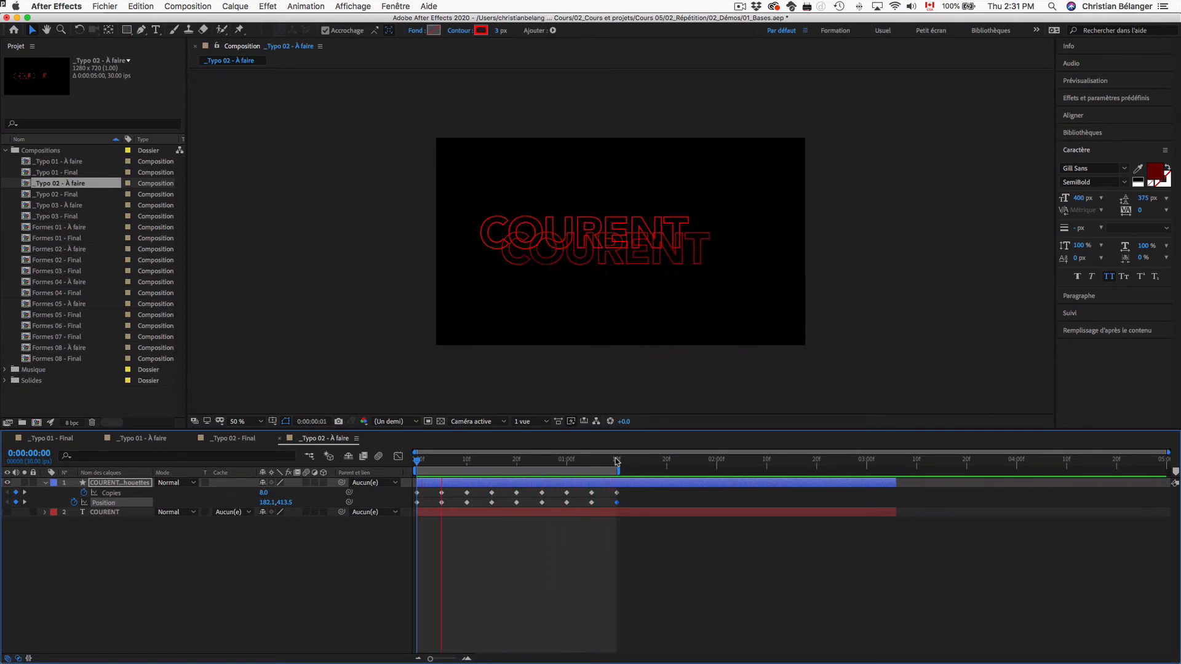
pyautogui.press('space')
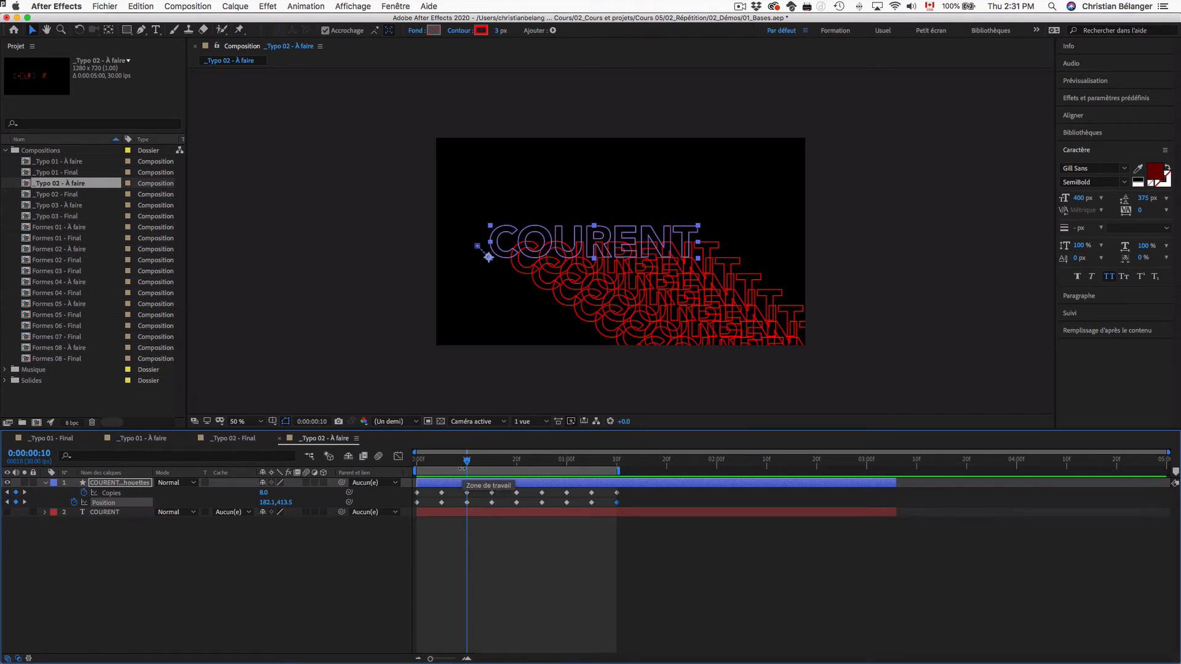
pyautogui.click(491, 538)
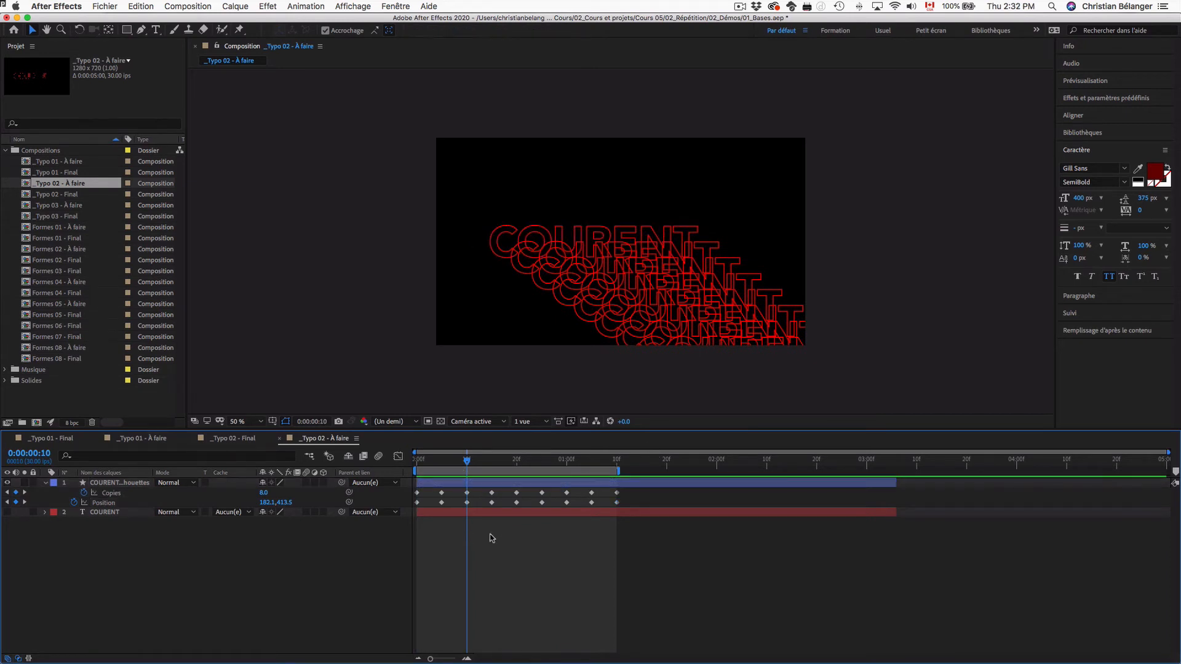
# Step: Expand all the COURENT Silhouettes properties and keyframe Répétition 1's Décalage at -4 on frame 0
pyautogui.click(53, 486)
pyautogui.click(45, 483)
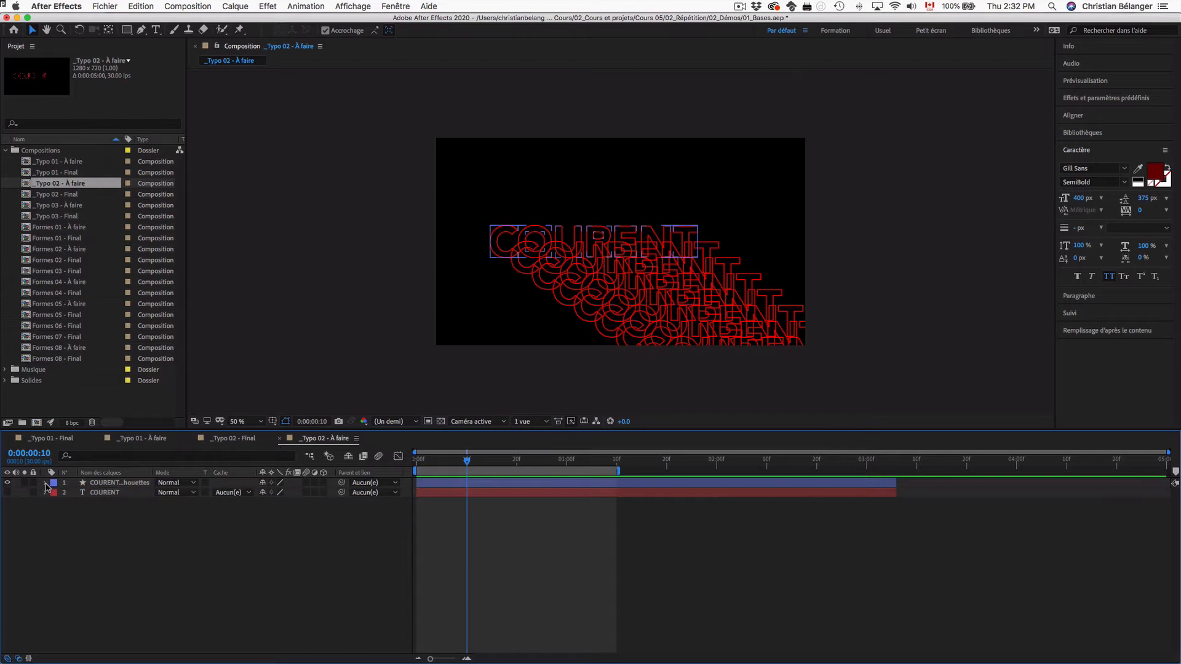
pyautogui.click(46, 483)
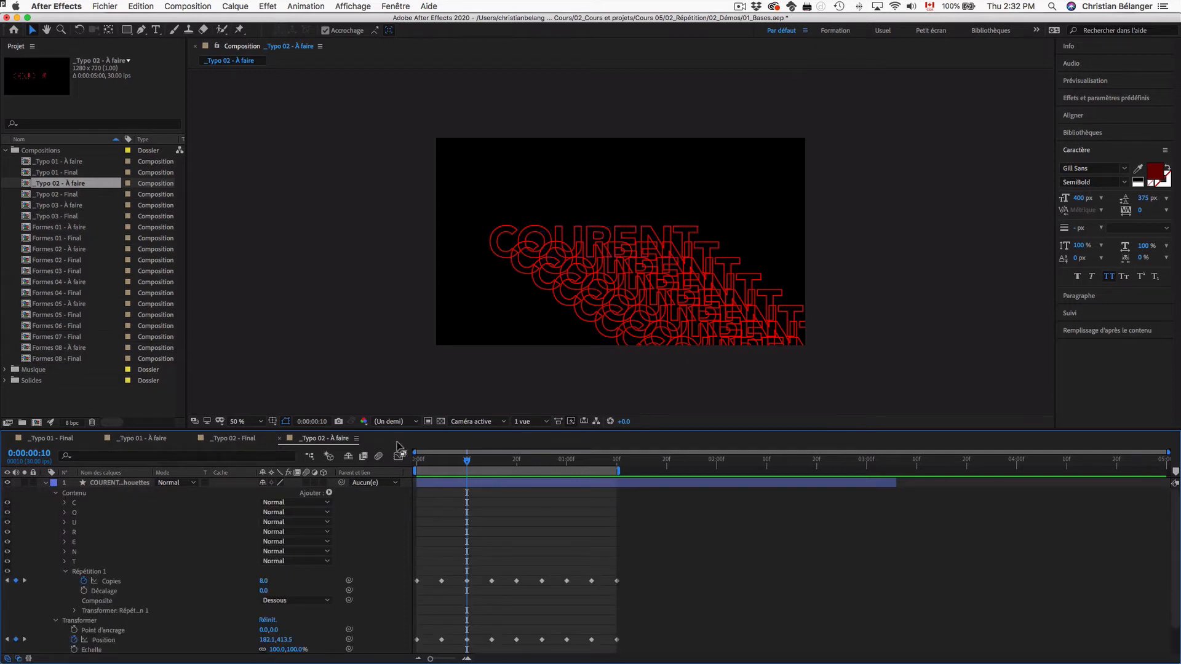
pyautogui.click(421, 462)
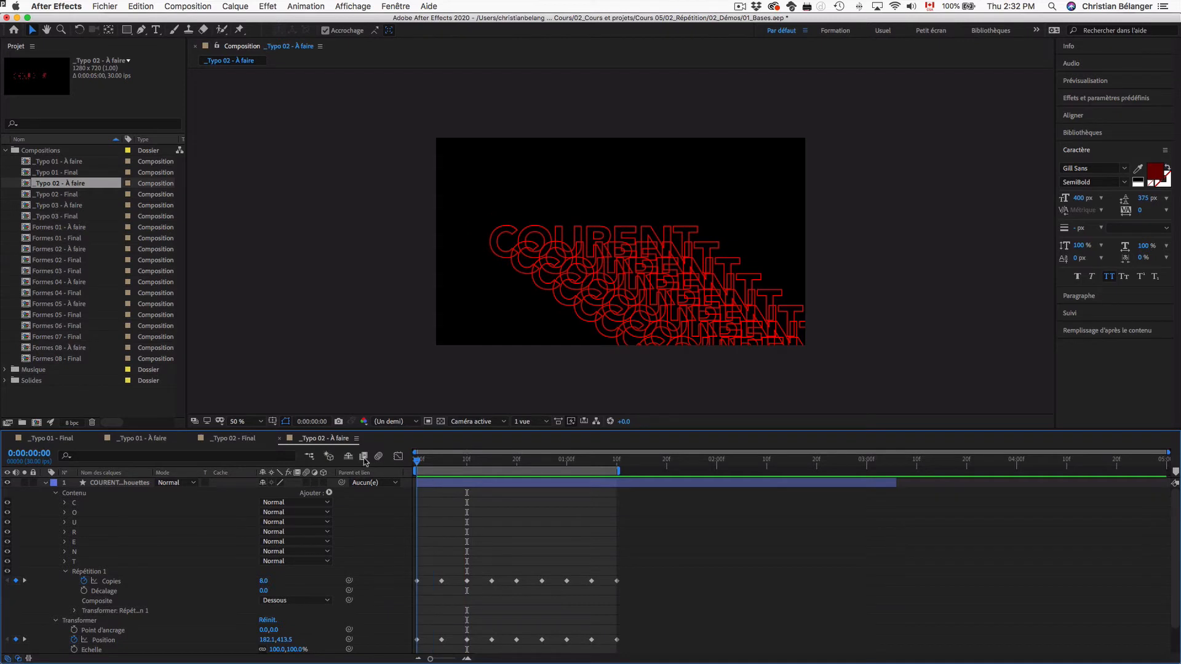
pyautogui.click(85, 592)
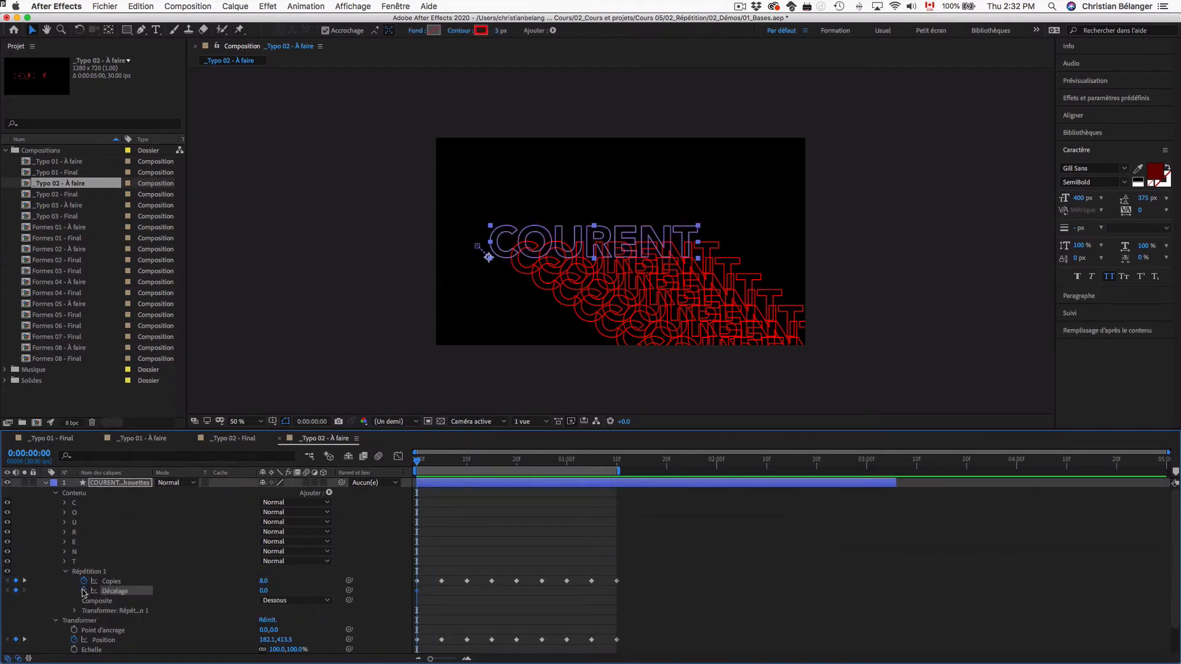
pyautogui.click(264, 591)
pyautogui.write('-1')
pyautogui.press('Return')
pyautogui.write('-4')
pyautogui.press('Return')
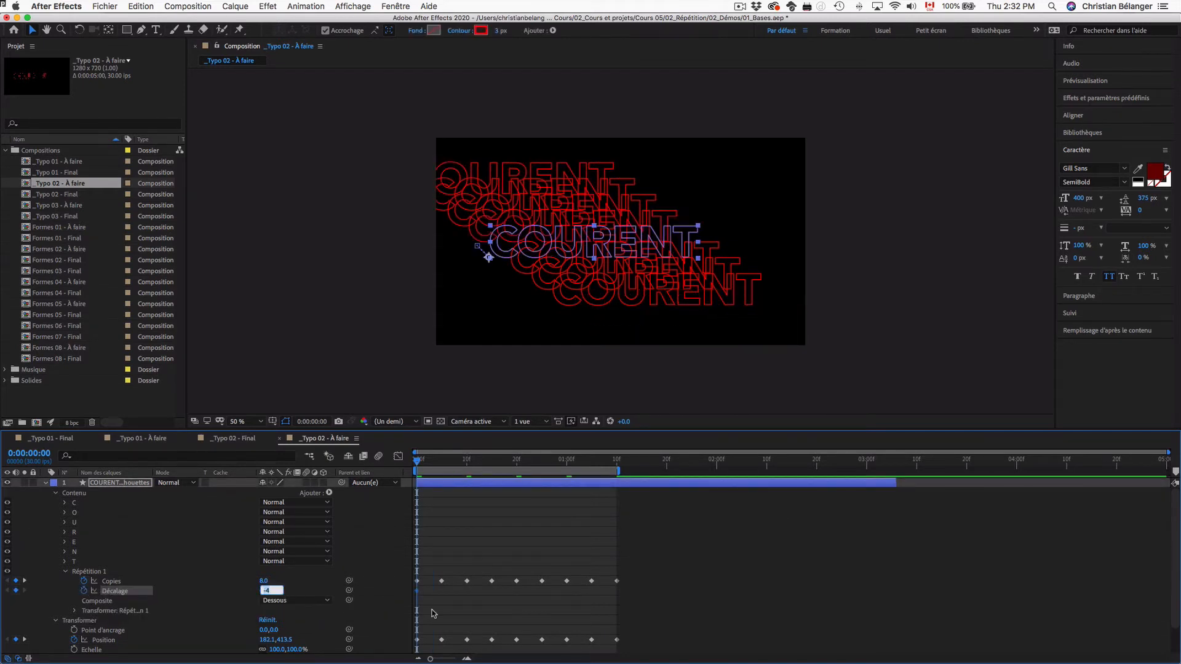
# Step: Set Répétition 1's Décalage to 4 at frame 5
pyautogui.click(442, 460)
pyautogui.click(265, 591)
pyautogui.write('2')
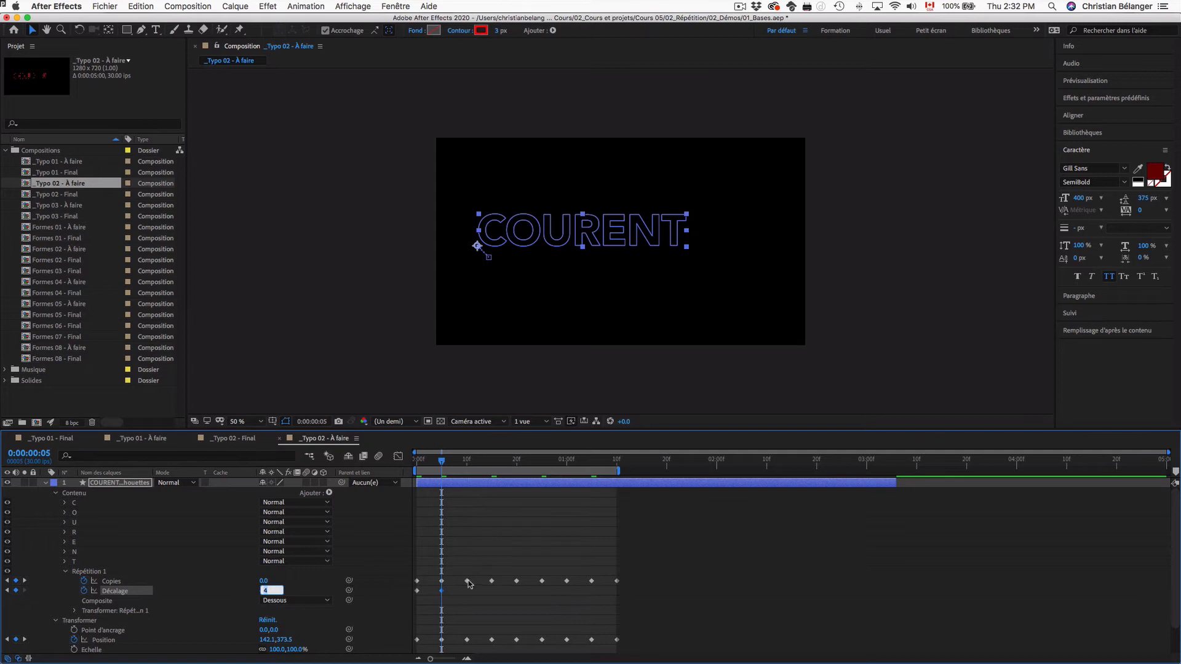
# Step: Copy the two Décalage keyframes and paste them at frame 10, frame 20 and 0:00:01:00
pyautogui.moveTo(459, 594); pyautogui.dragTo(406, 597)
pyautogui.click(467, 461)
pyautogui.press('super+v')
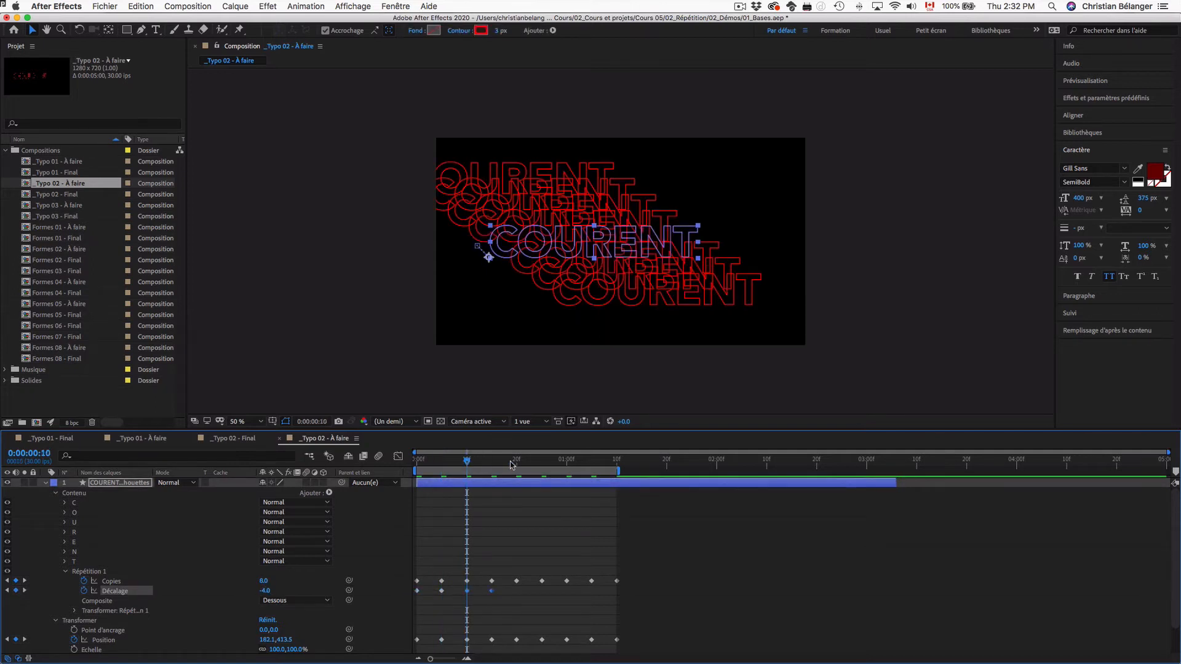
pyautogui.click(517, 462)
pyautogui.press('super+v')
pyautogui.click(567, 461)
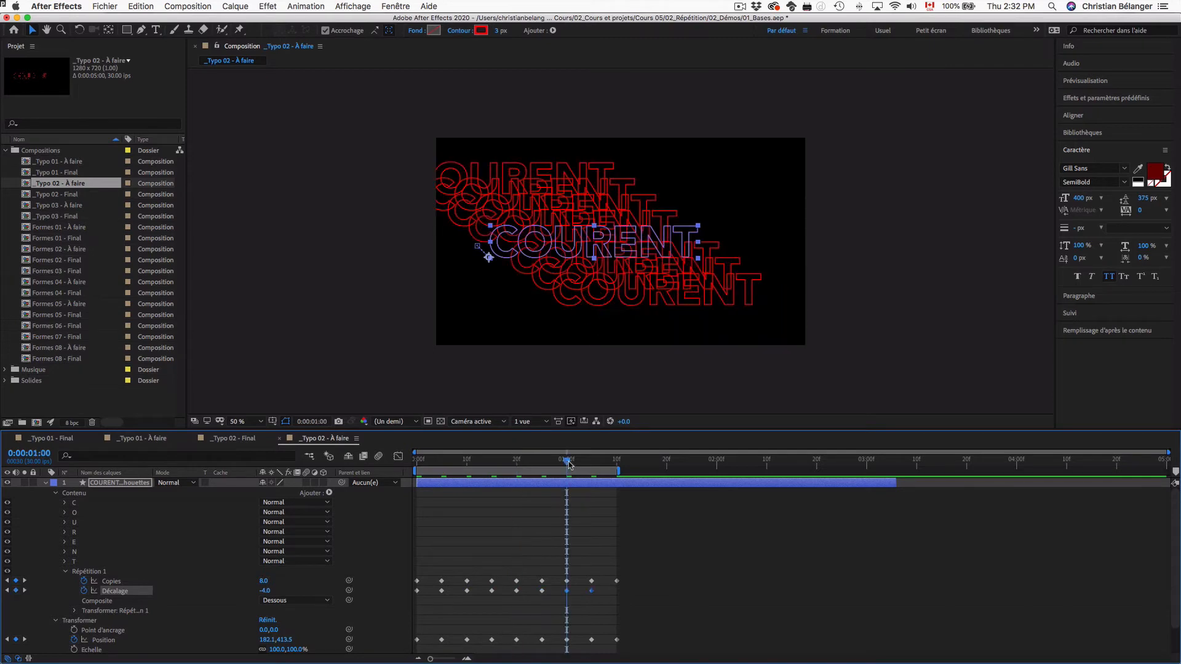
pyautogui.press('super+v')
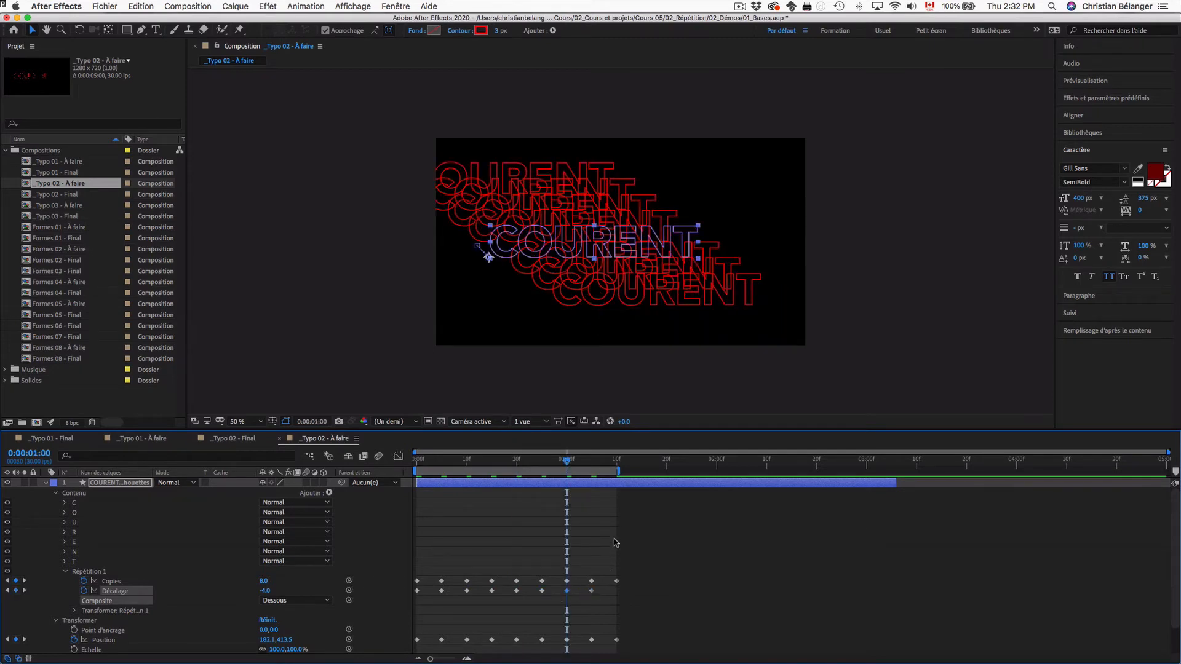
# Step: Paste the -4 Décalage keyframe at 0:00:01:10 and show only the layer's keyframed properties
pyautogui.click(617, 461)
pyautogui.press('super+v')
pyautogui.press('u')
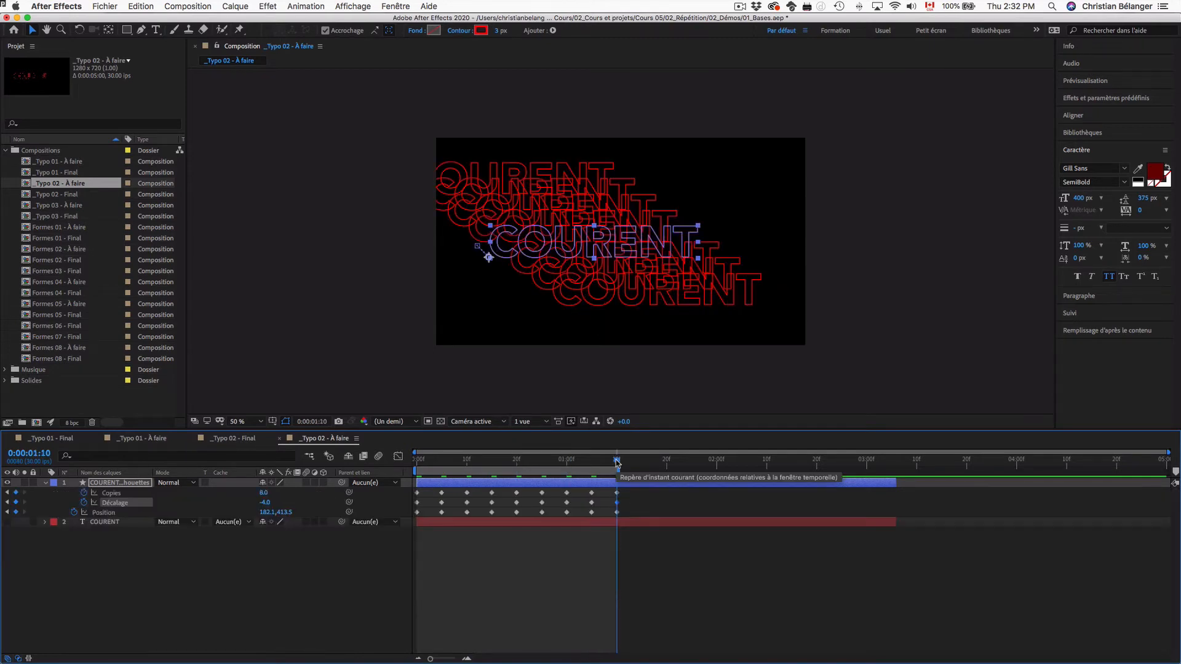
# Step: Preview the combined Copies, Décalage and Position animation, restarting from frame 0
pyautogui.press('space')
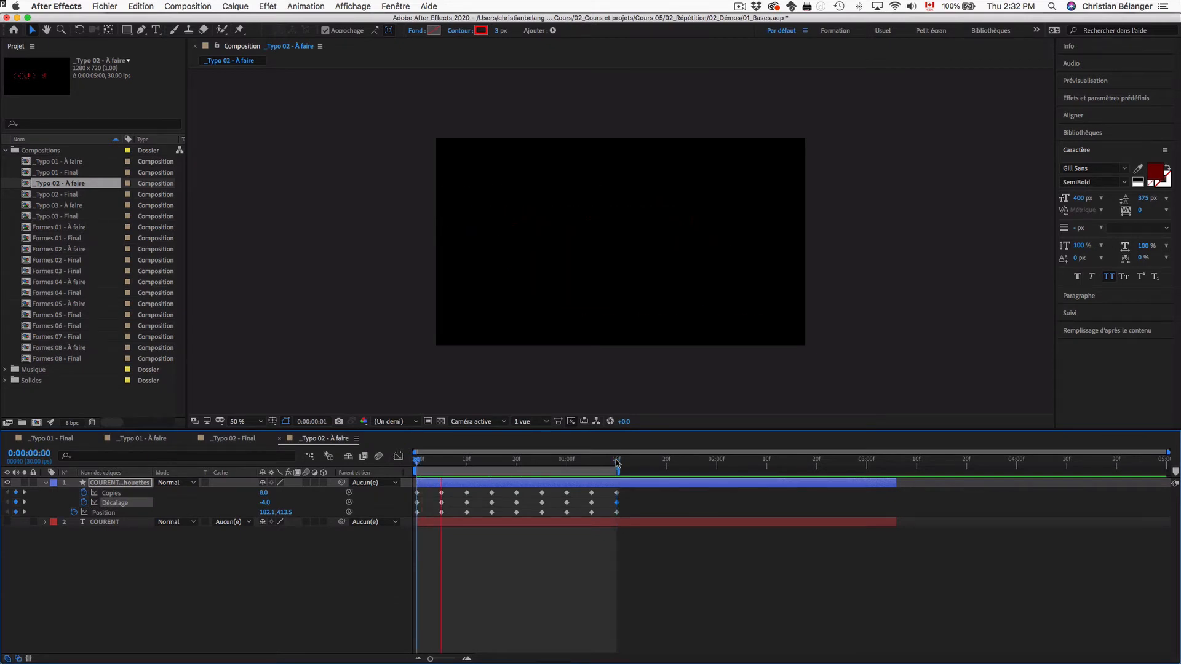
pyautogui.press('space')
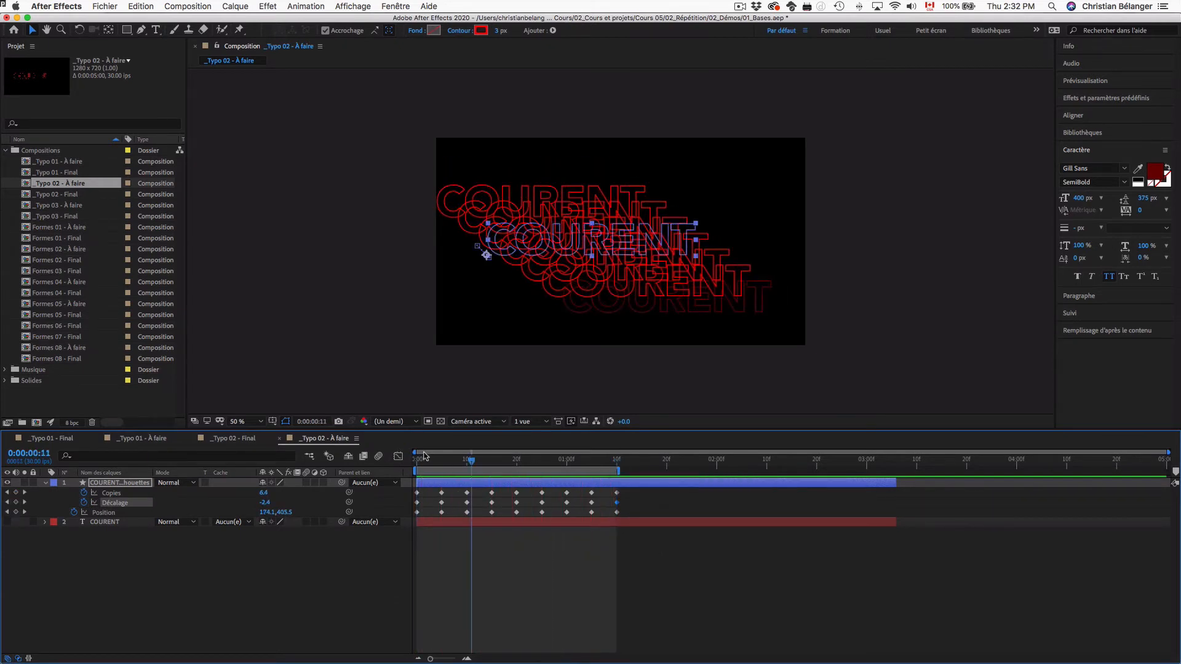
pyautogui.moveTo(436, 463); pyautogui.dragTo(416, 476)
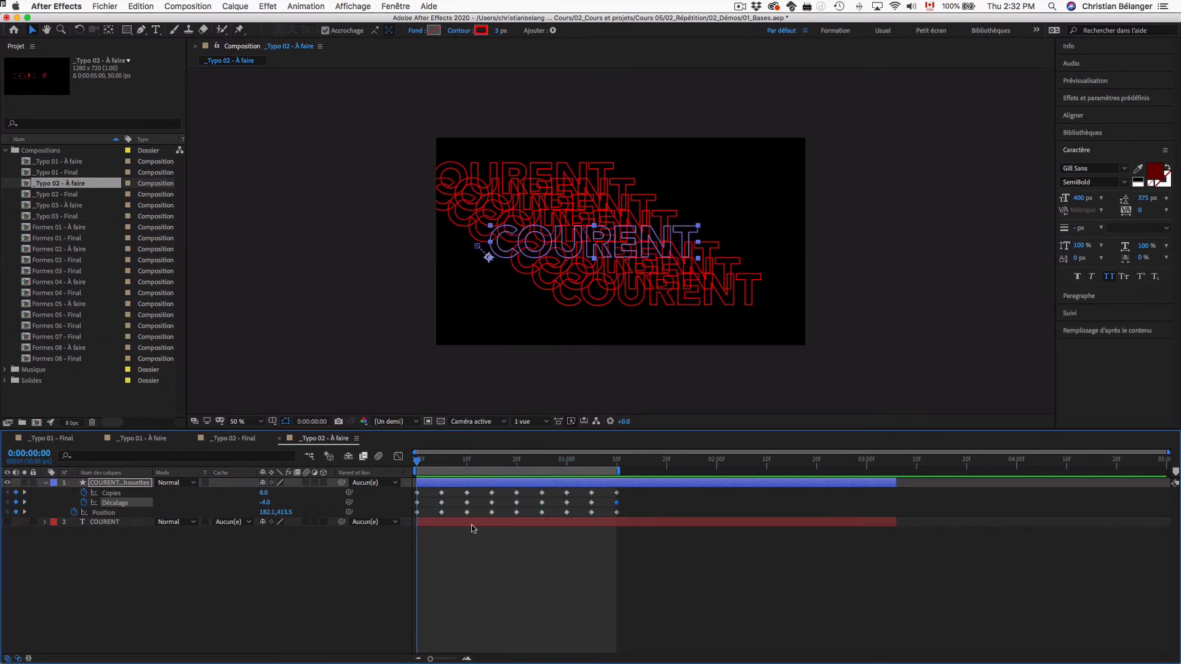
pyautogui.press('space')
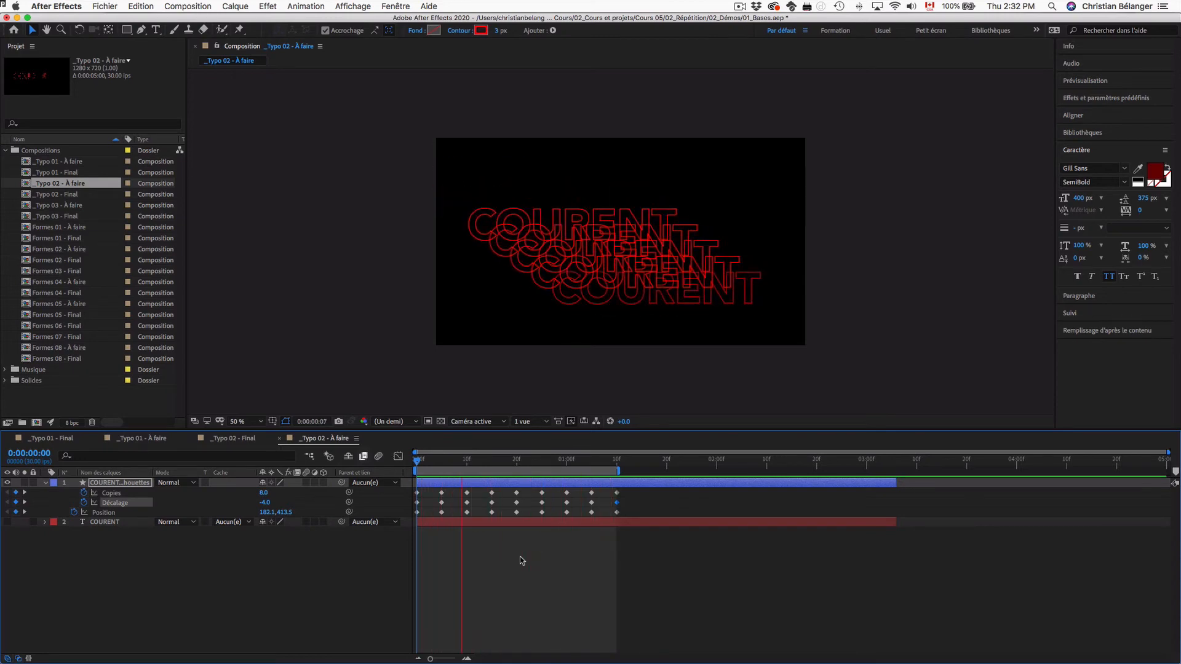
pyautogui.press('space')
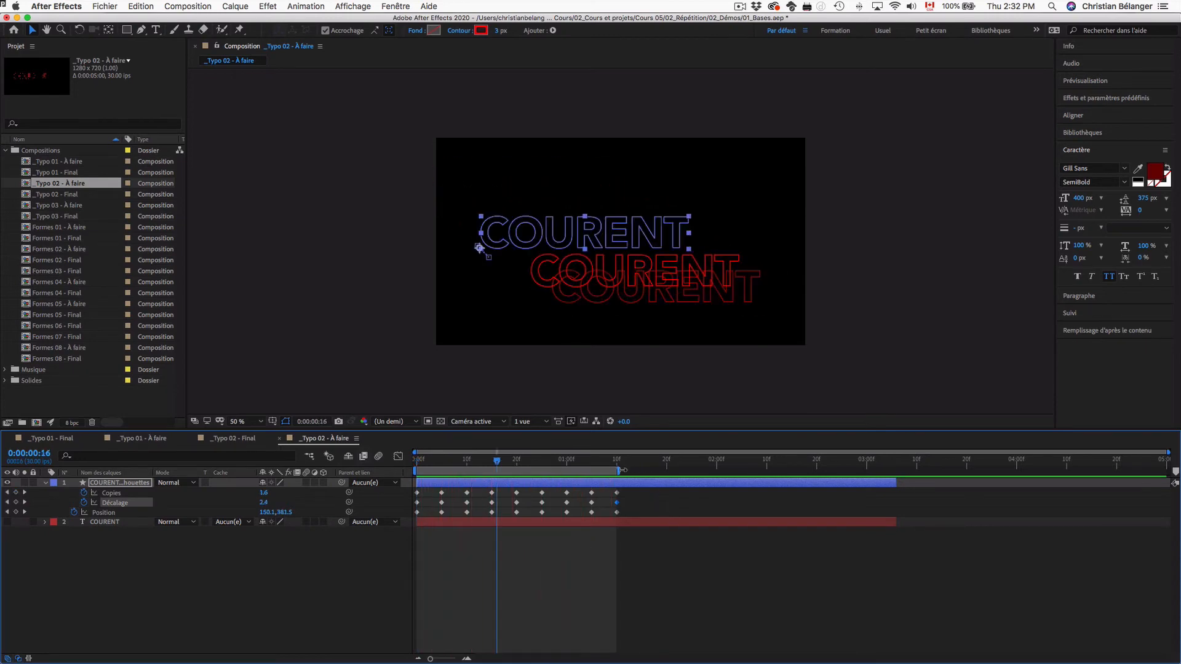
# Step: Stretch all the Copies, Décalage and Position keyframes proportionally to end at 0:00:02:00, and preview with the work area ending there
pyautogui.moveTo(620, 470); pyautogui.dragTo(898, 469)
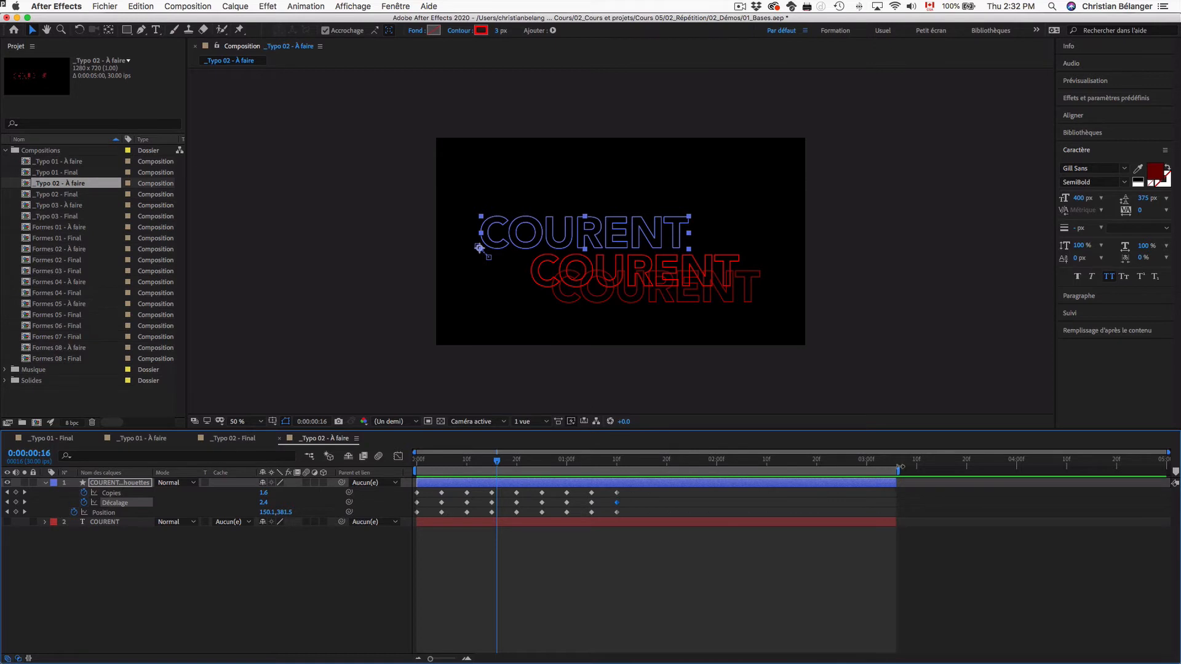
pyautogui.moveTo(634, 492); pyautogui.dragTo(401, 520)
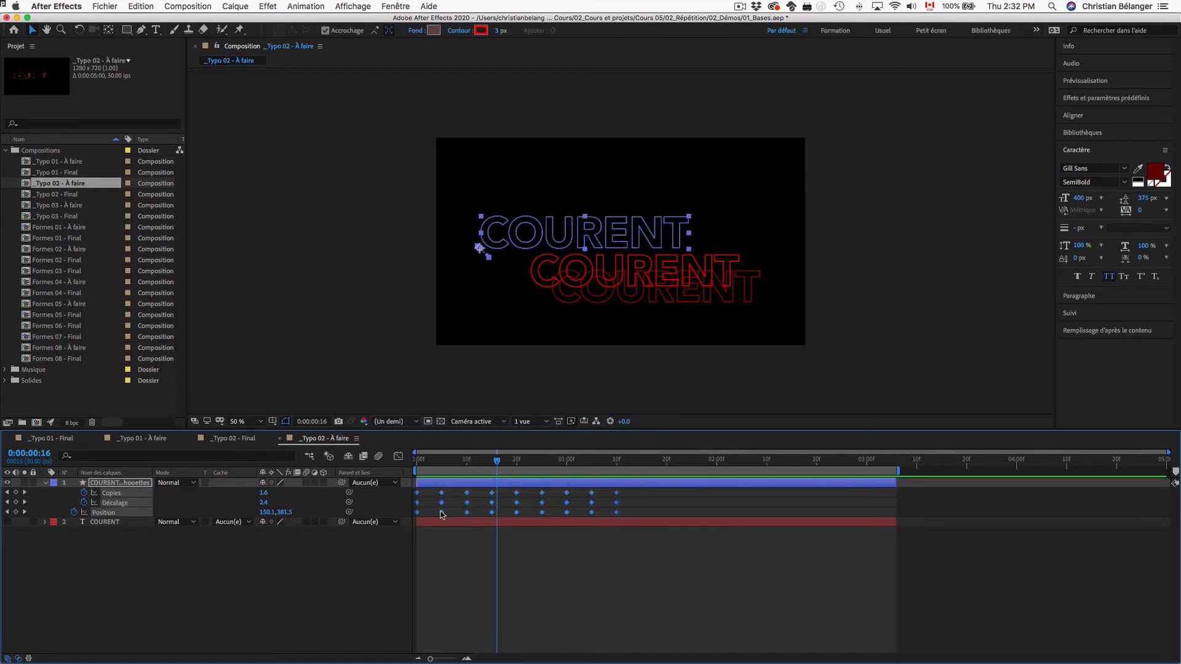
pyautogui.moveTo(619, 515); pyautogui.dragTo(721, 514)
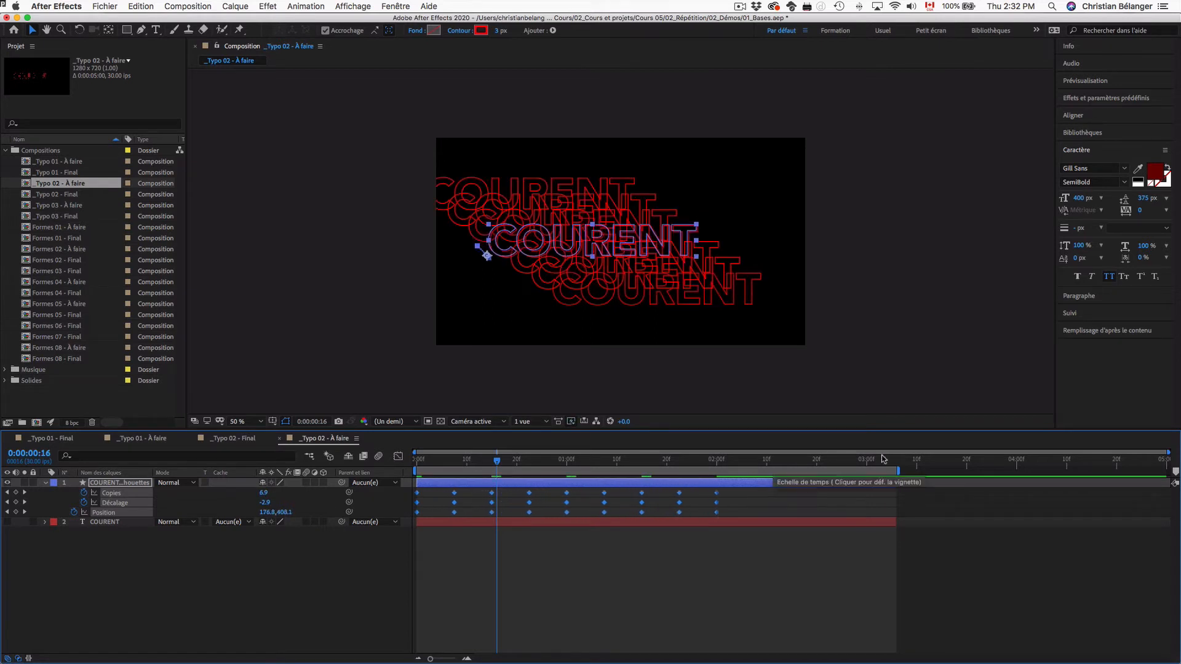
pyautogui.moveTo(898, 471); pyautogui.dragTo(720, 474)
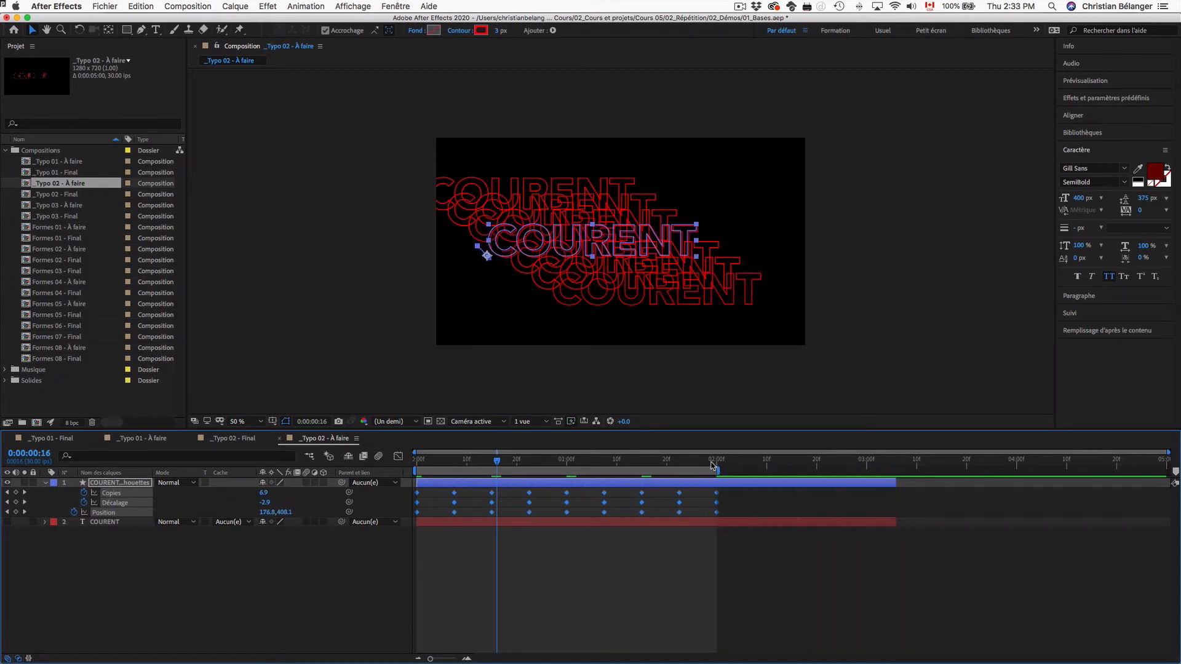
pyautogui.press('space')
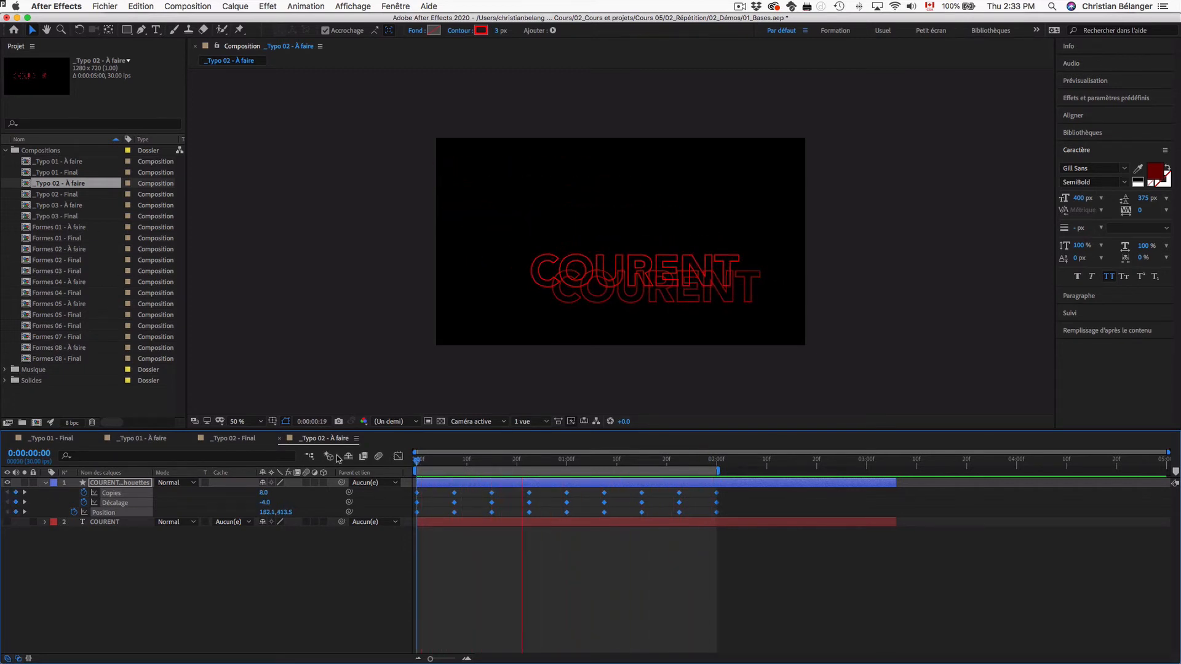
pyautogui.press('space')
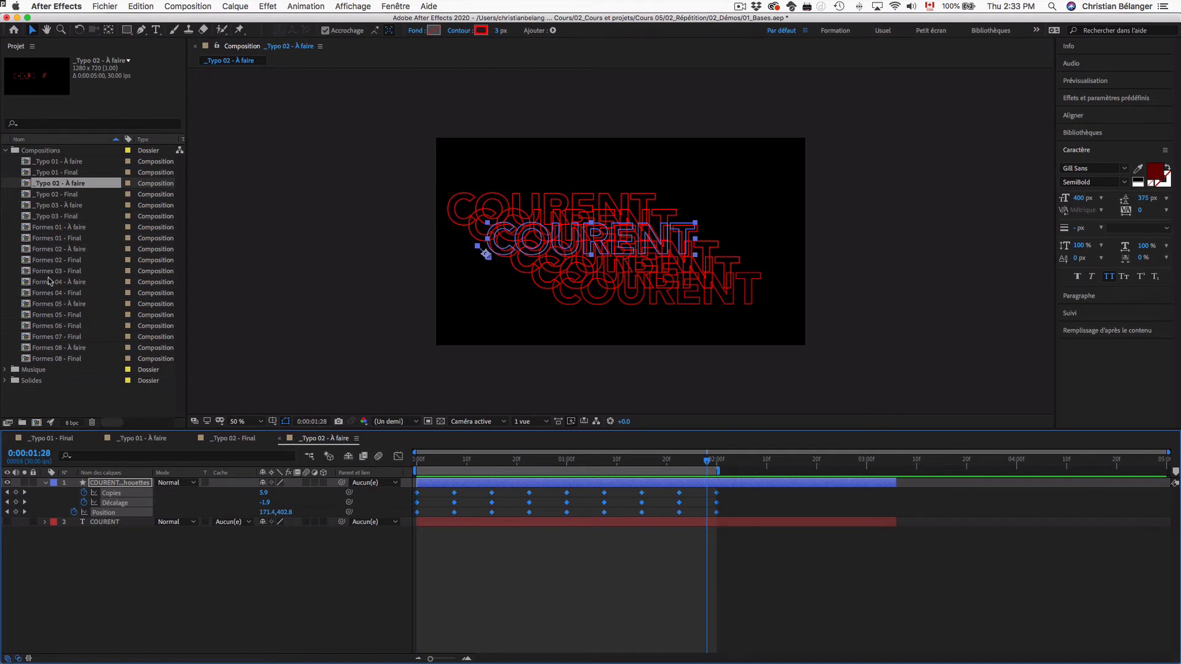
# Step: Open the _Typo 03 - Final composition, view it at 50 % and preview its animation
pyautogui.doubleClick(49, 218)
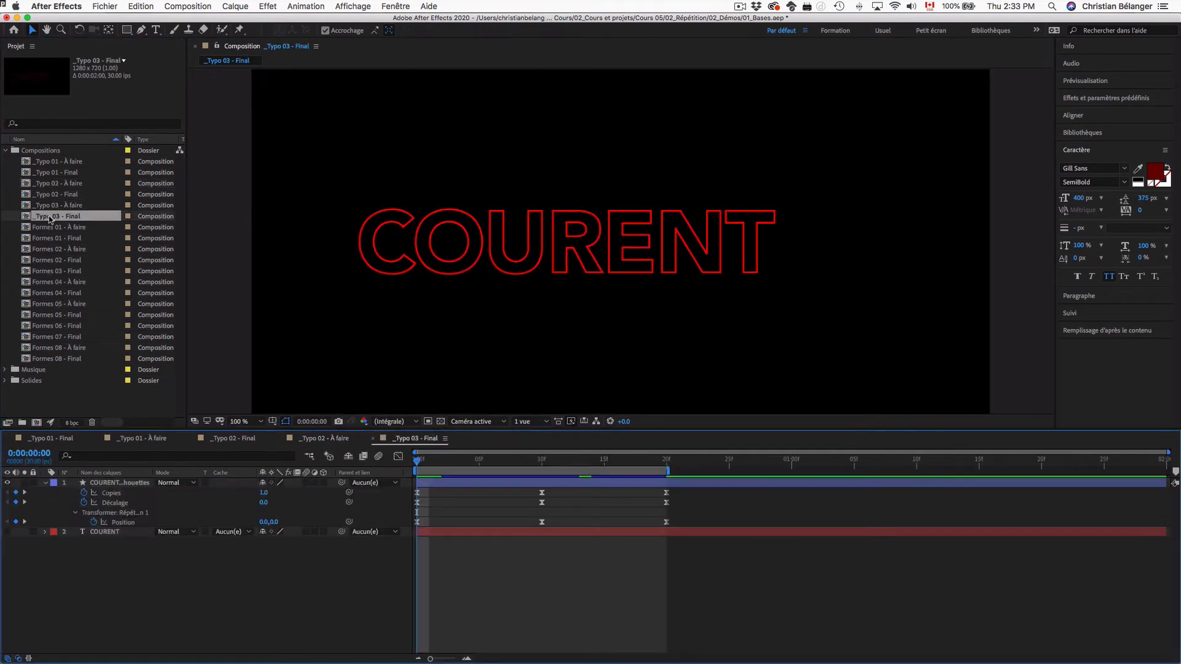
pyautogui.press(',')
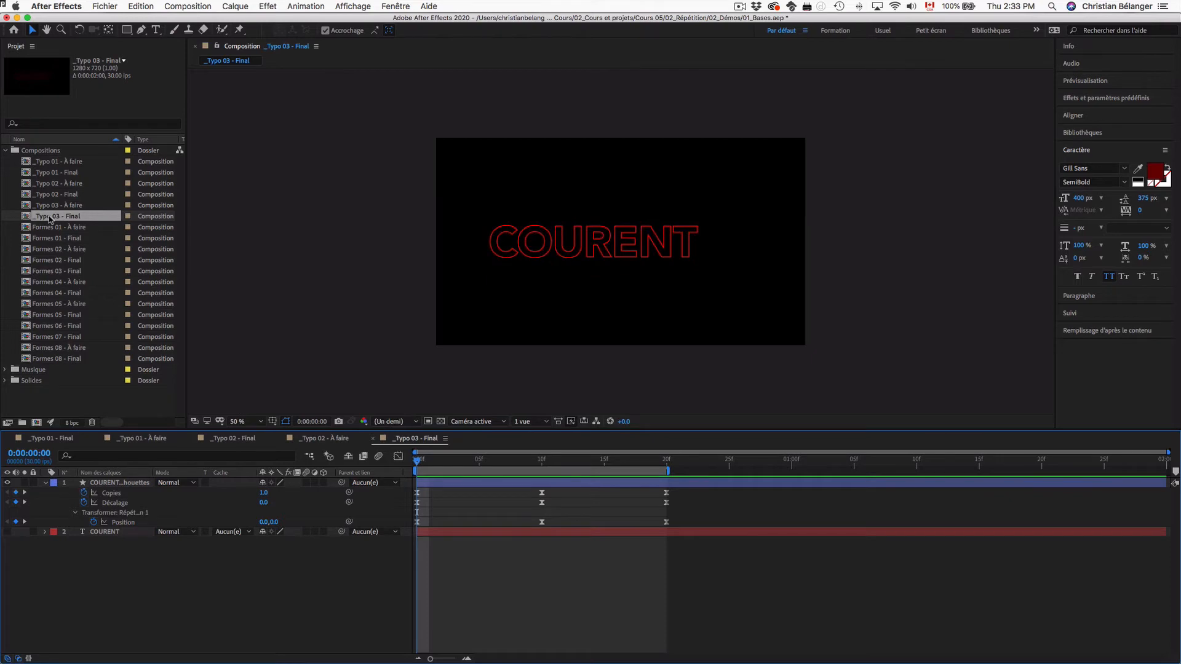
pyautogui.press('space')
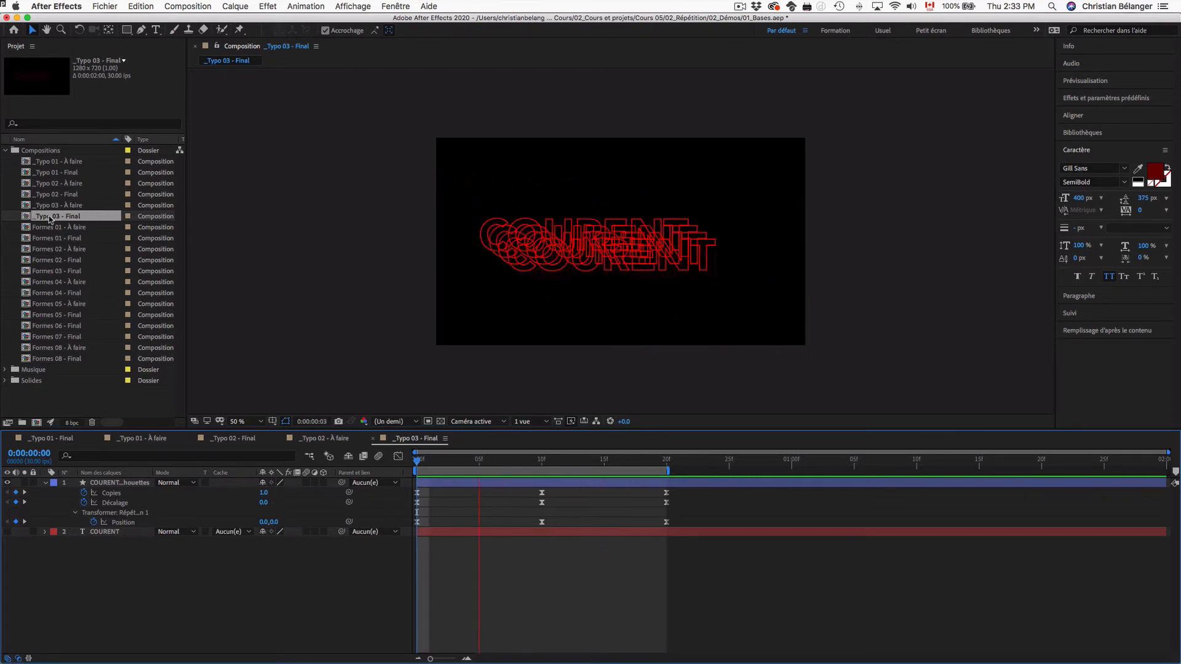
pyautogui.press('space')
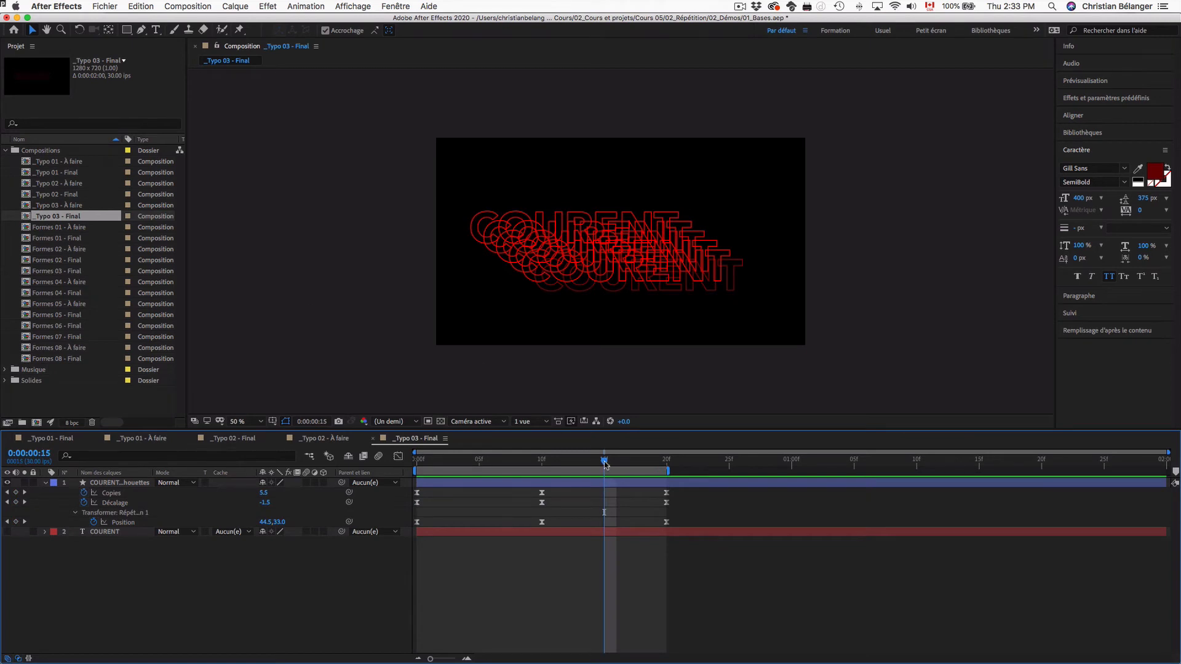
# Step: Expand the COURENT outlines layer down to Répétition 1 and examine its Copies, Décalage and Position keyframes one by one
pyautogui.moveTo(604, 461); pyautogui.dragTo(576, 466)
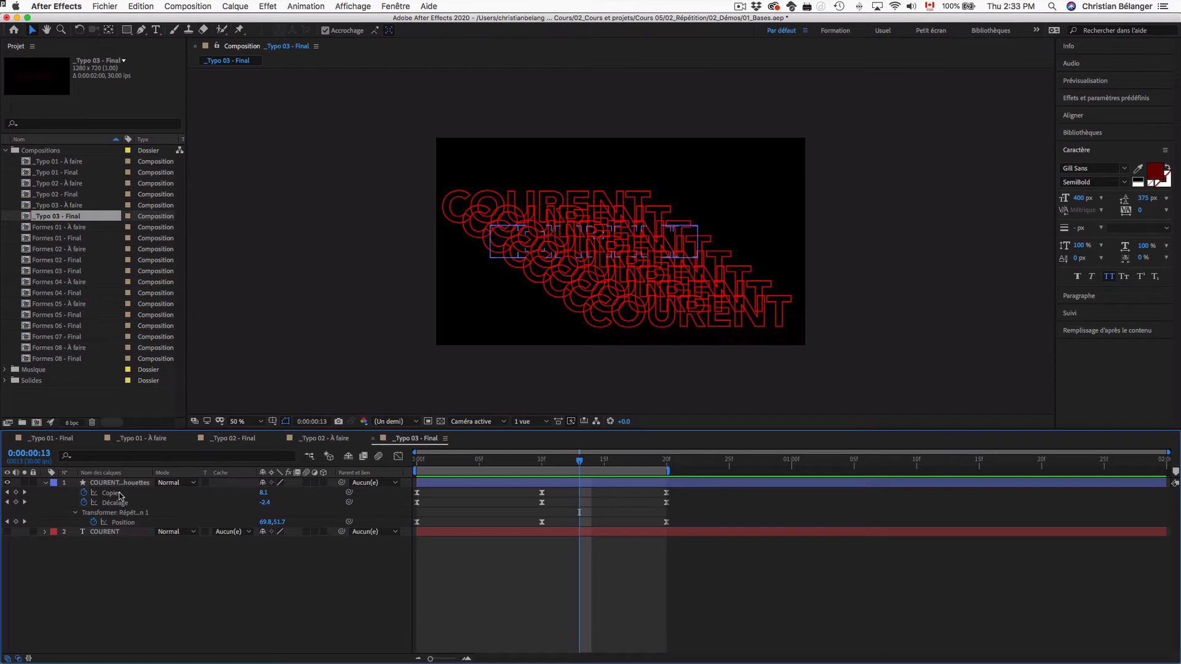
pyautogui.click(46, 483)
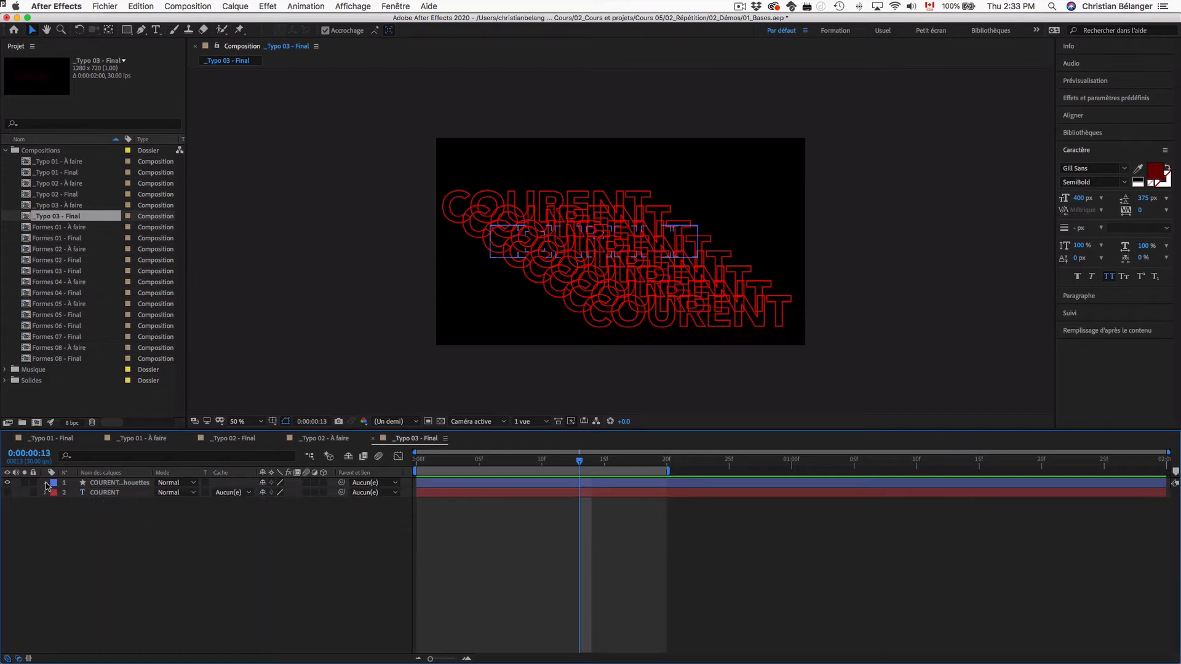
pyautogui.click(46, 482)
pyautogui.scroll(-4, 75, 578)
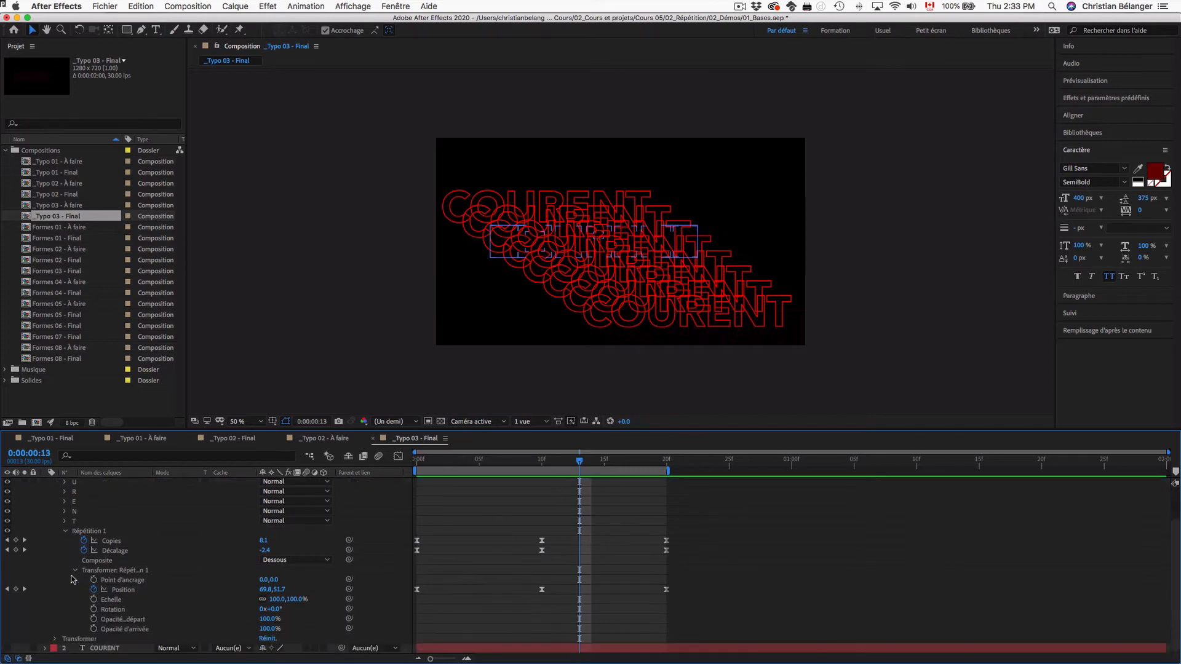
pyautogui.click(123, 544)
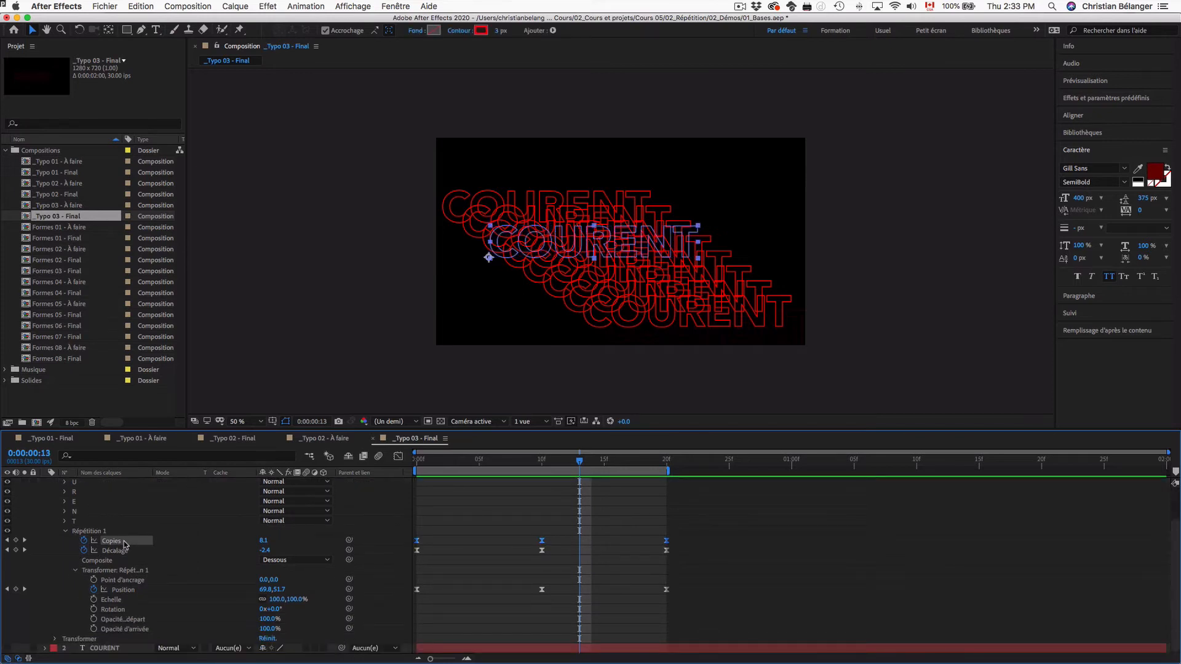
pyautogui.click(122, 550)
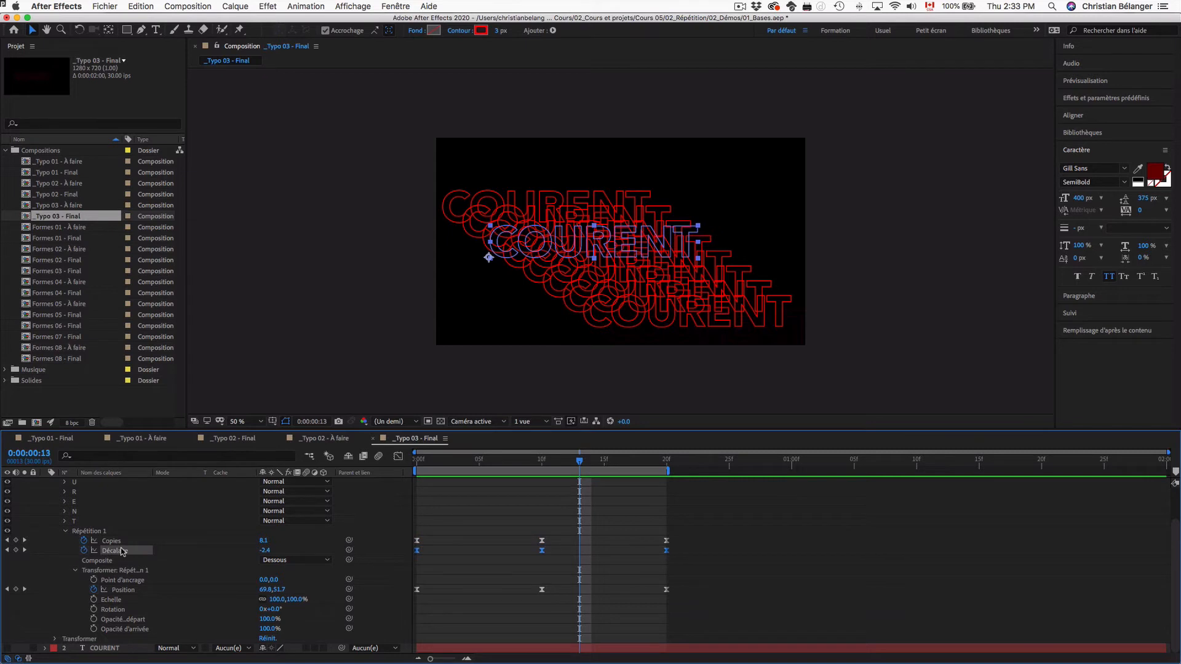
pyautogui.click(125, 589)
# Step: Preview the _Typo 03 - Final animation from frame 0 with all three properties keyframed
pyautogui.moveTo(510, 466); pyautogui.dragTo(381, 464)
pyautogui.press('space')
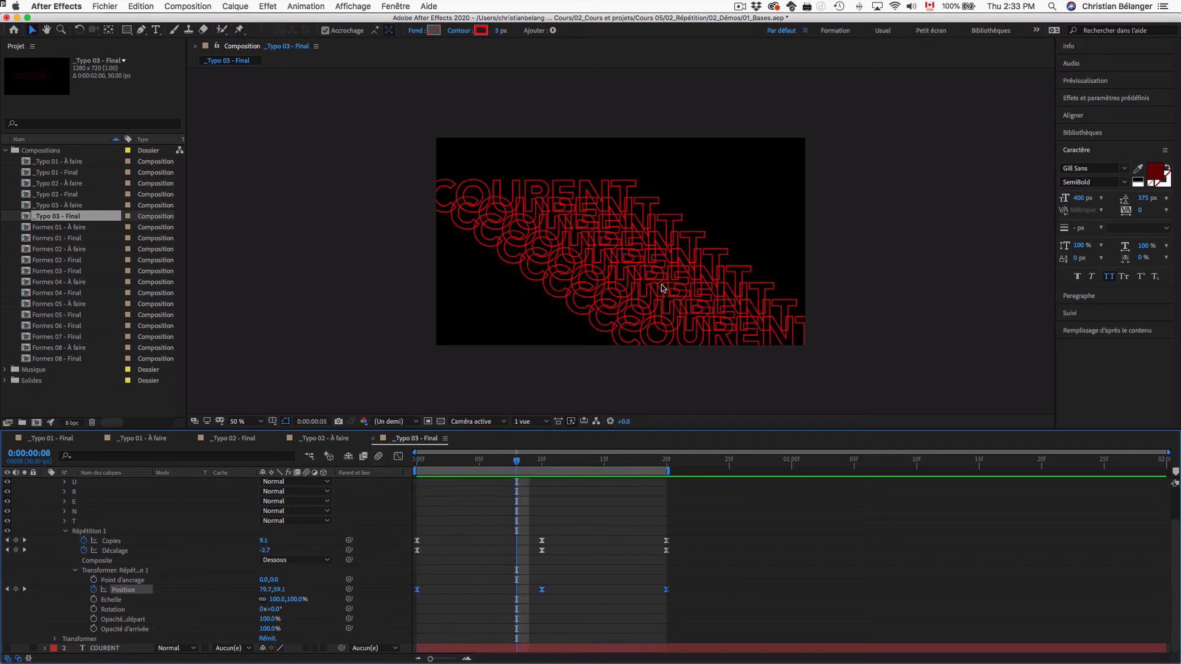
pyautogui.press('space')
# Step: At frame 0, turn off the keyframing of Répétition 1's Décalage so that its value stays at 0
pyautogui.click(454, 462)
pyautogui.moveTo(454, 463); pyautogui.dragTo(413, 466)
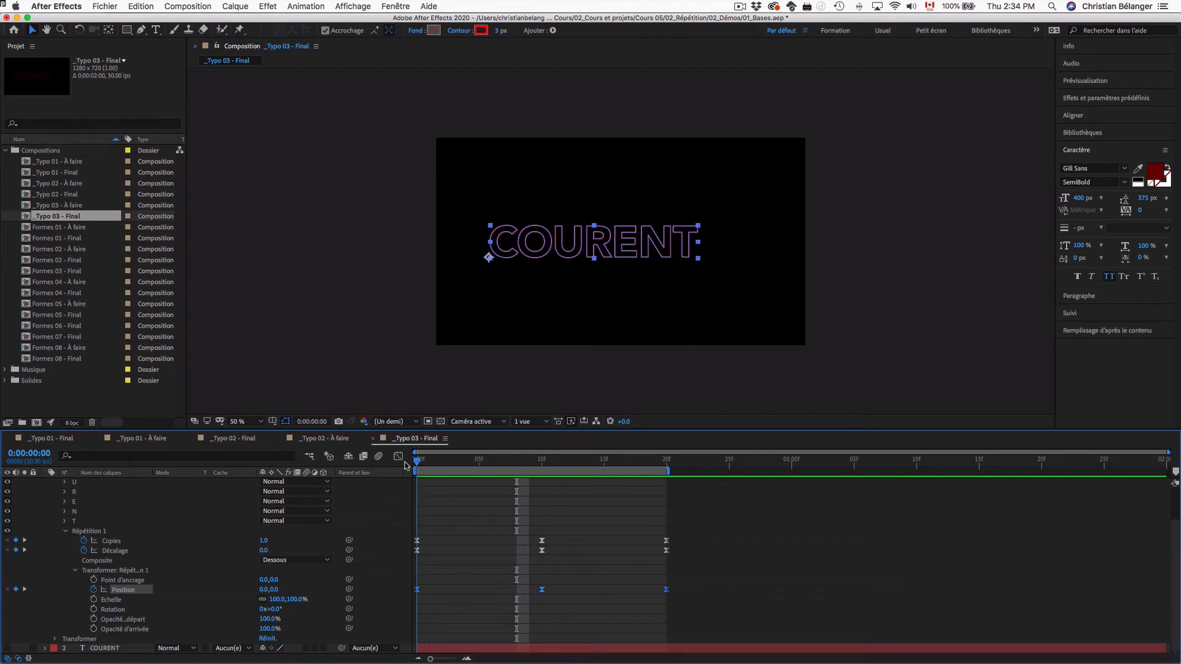
pyautogui.click(84, 550)
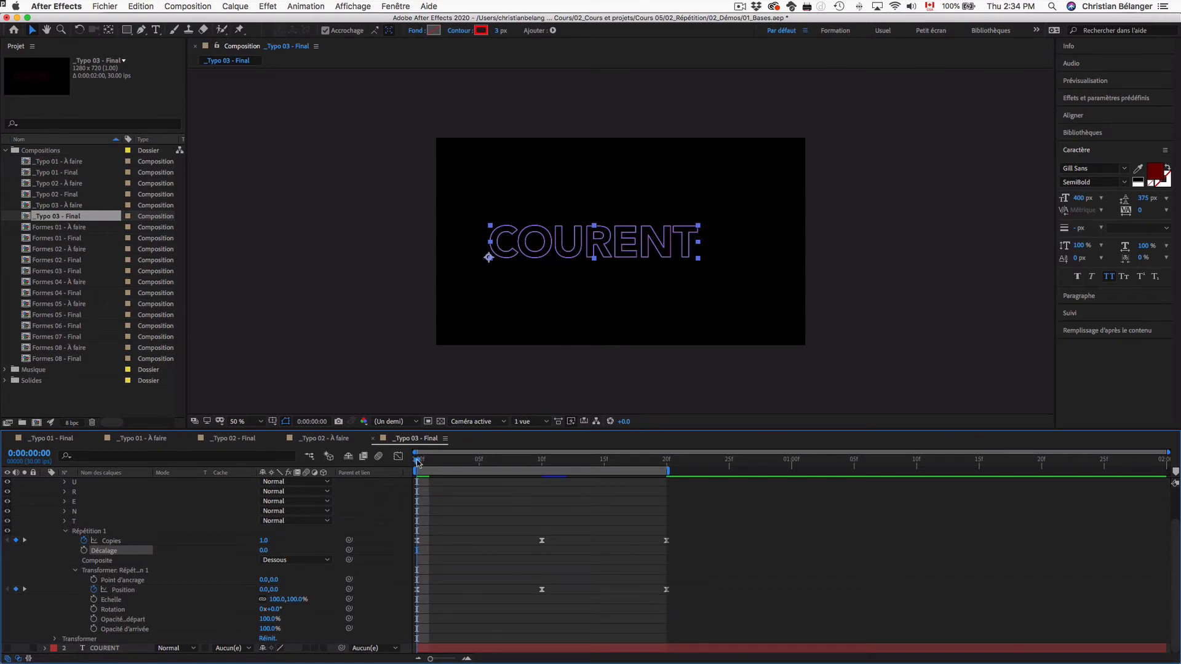
# Step: Scrub and preview the animation from frame 0 with only Copies and Position keyframed
pyautogui.moveTo(424, 463); pyautogui.dragTo(453, 464)
pyautogui.press('space')
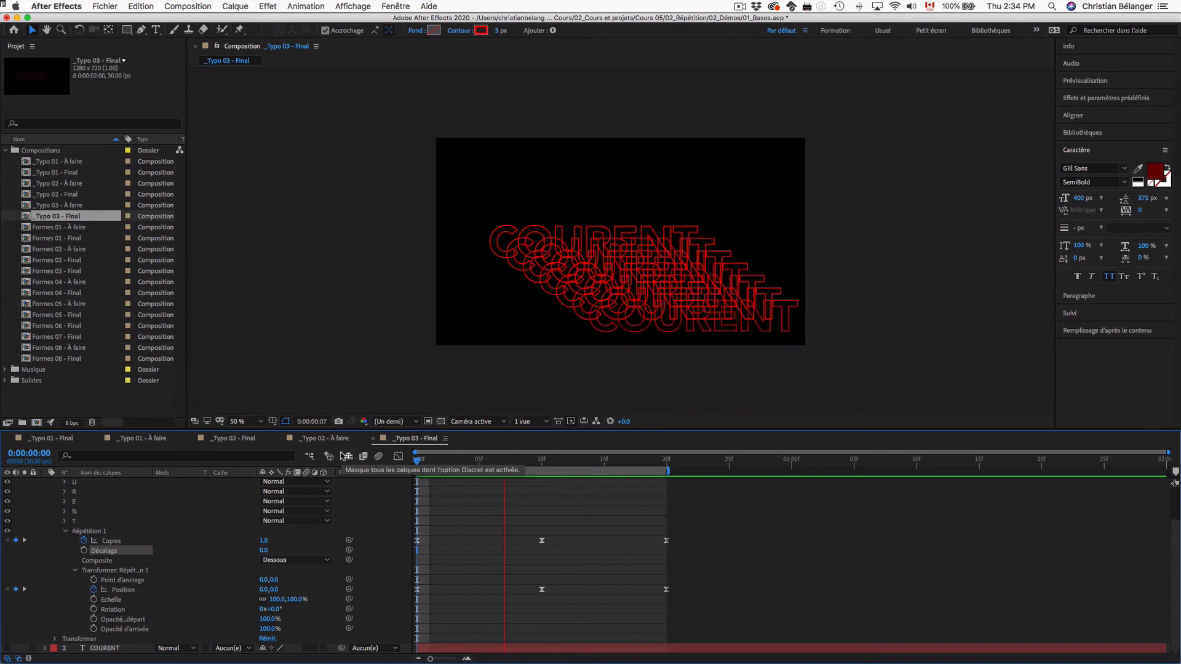
pyautogui.press('space')
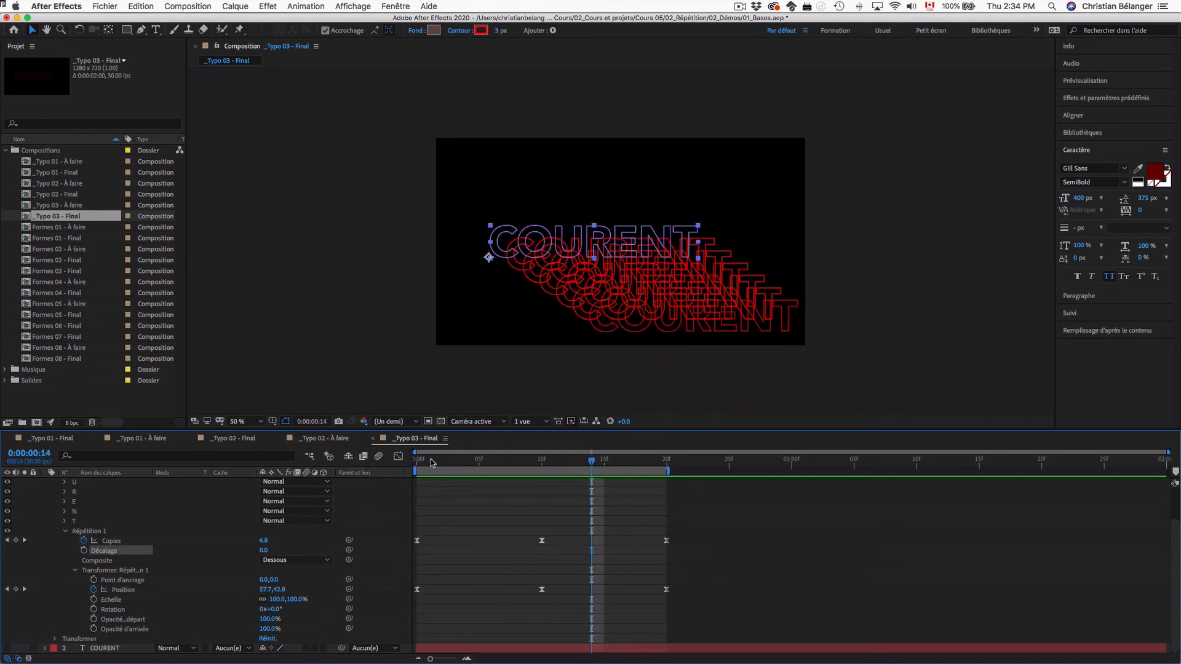
pyautogui.moveTo(432, 463); pyautogui.dragTo(306, 453)
pyautogui.press('space')
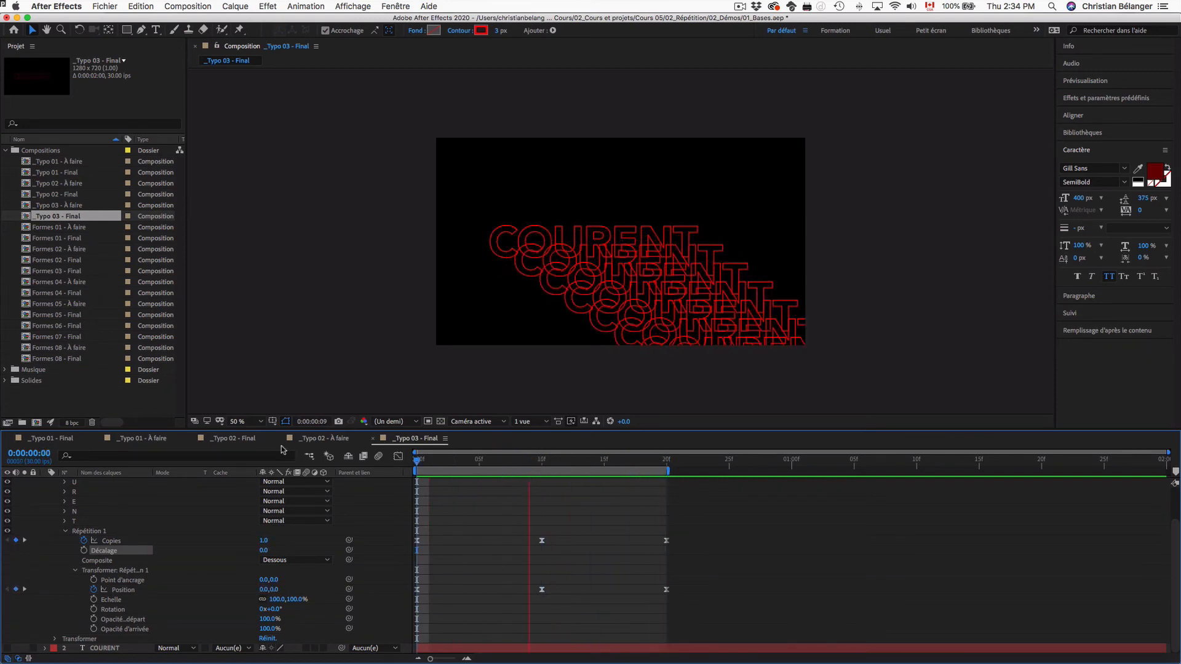
# Step: Play back the _Typo 03 - Final composition from its first frame to review the repeated COURENT text animation
pyautogui.press('space')
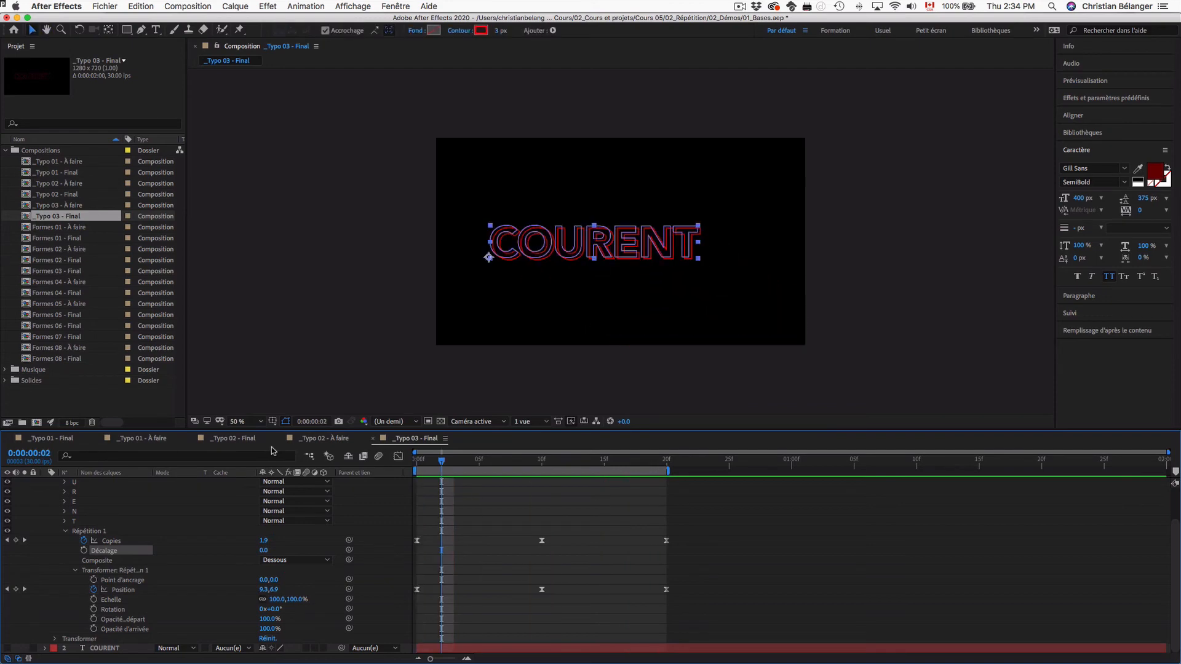
pyautogui.moveTo(418, 462); pyautogui.dragTo(373, 463)
pyautogui.press('space')
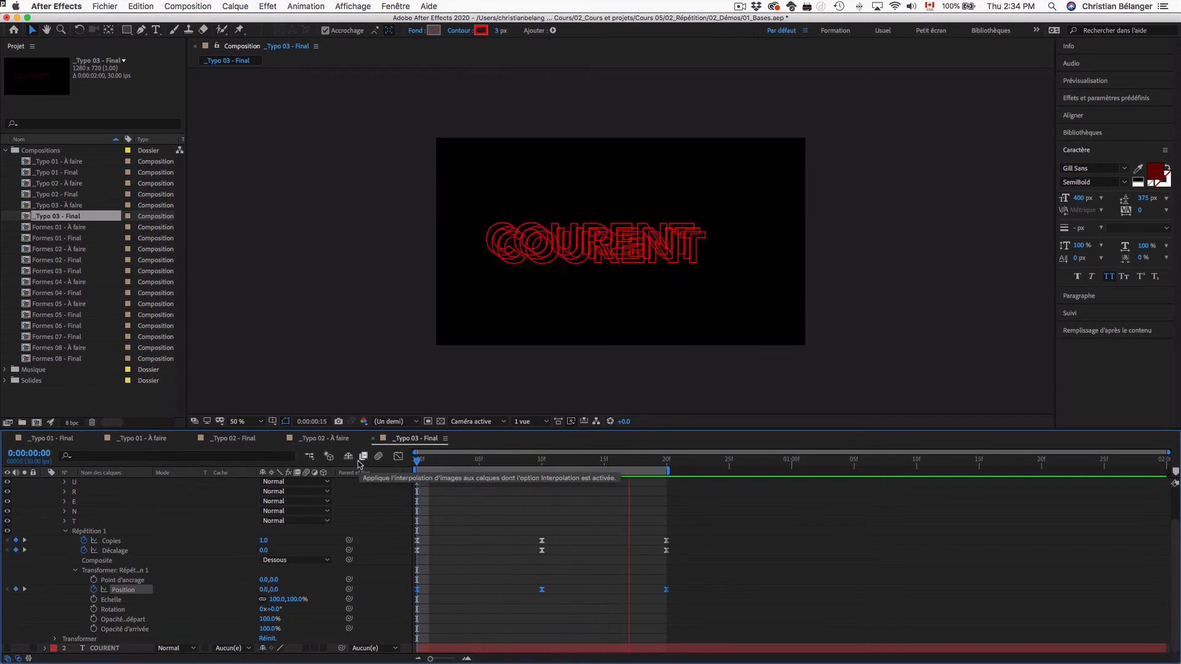
pyautogui.press('space')
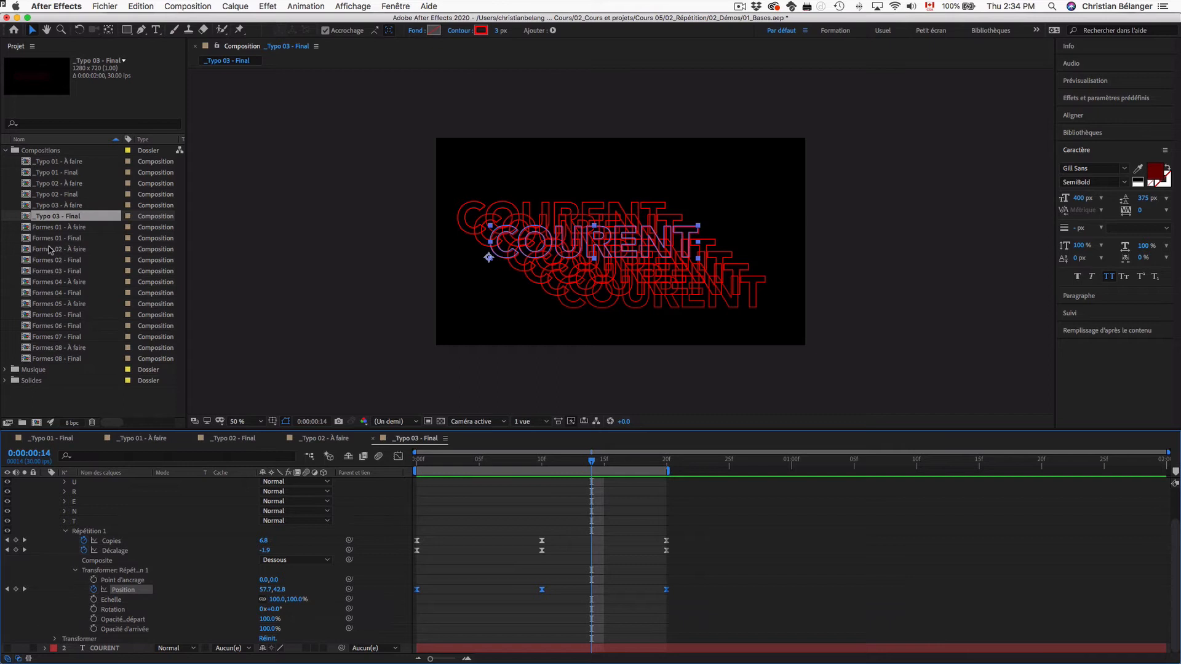
# Step: Open the _Typo 03 - À faire composition to view its starting COURENT text layer
pyautogui.doubleClick(57, 207)
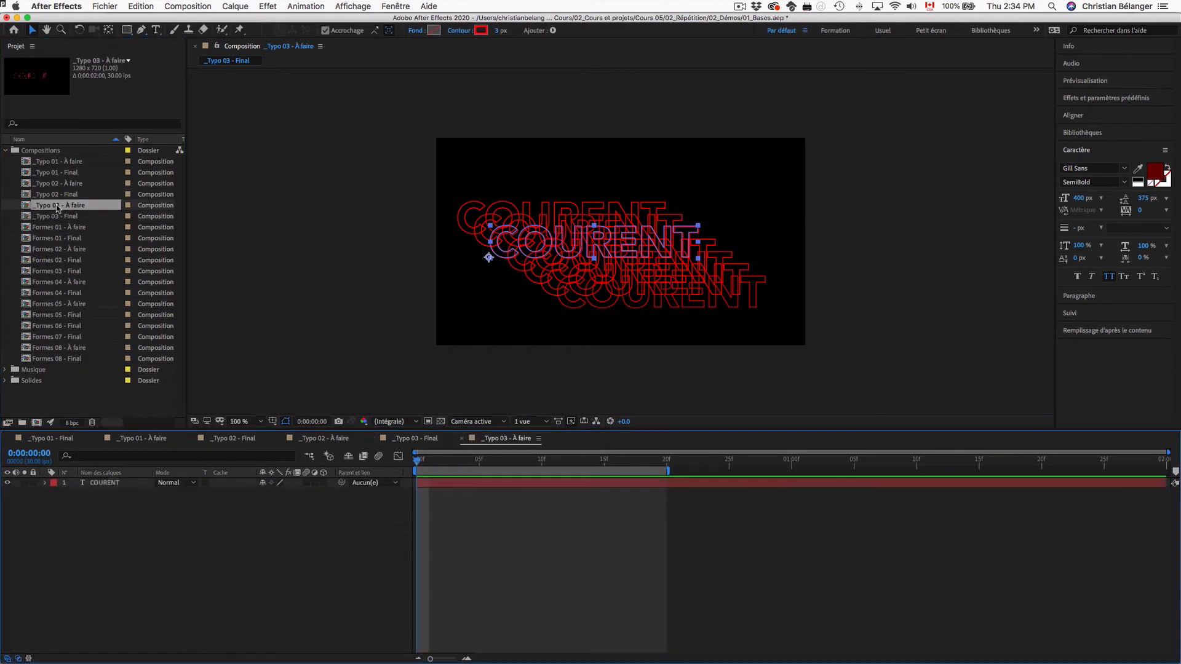
pyautogui.press(',')
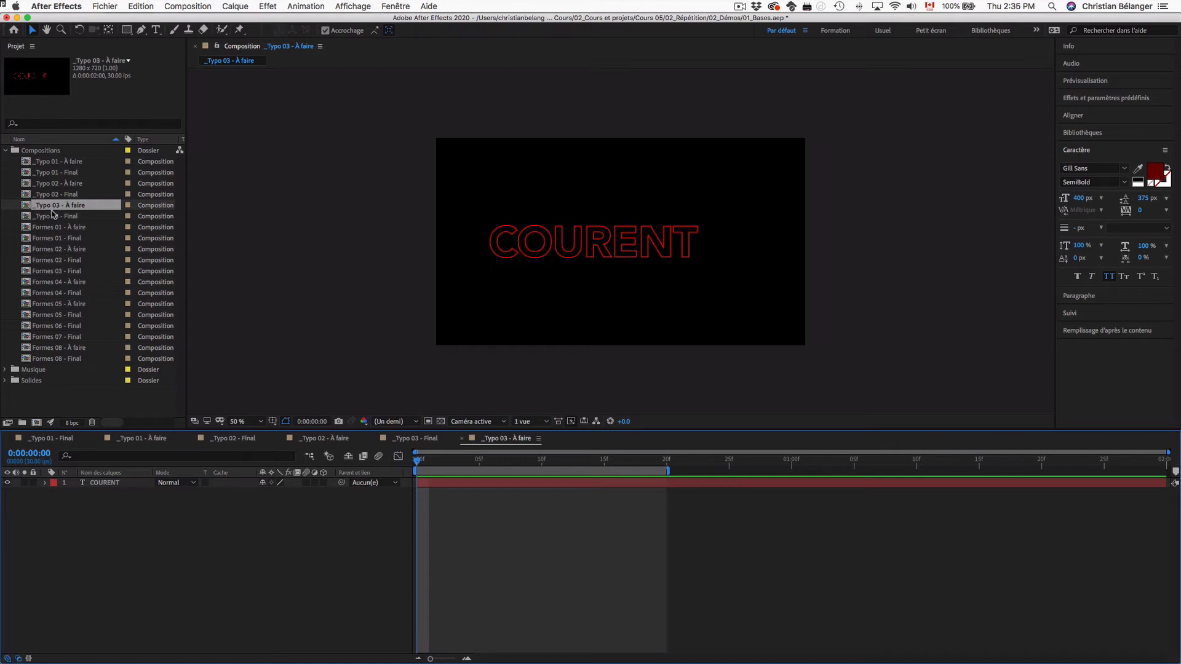
# Step: View the Formes 01 - À faire composition, and play the Formes 01 - Final animation for reference
pyautogui.doubleClick(57, 228)
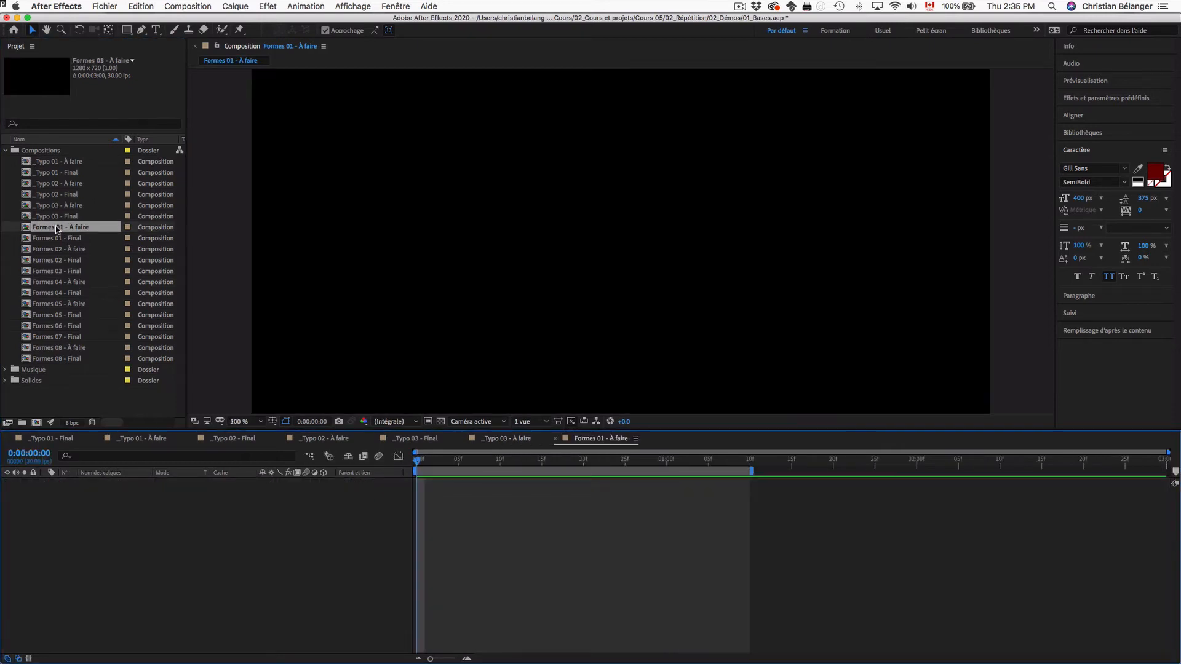
pyautogui.doubleClick(55, 239)
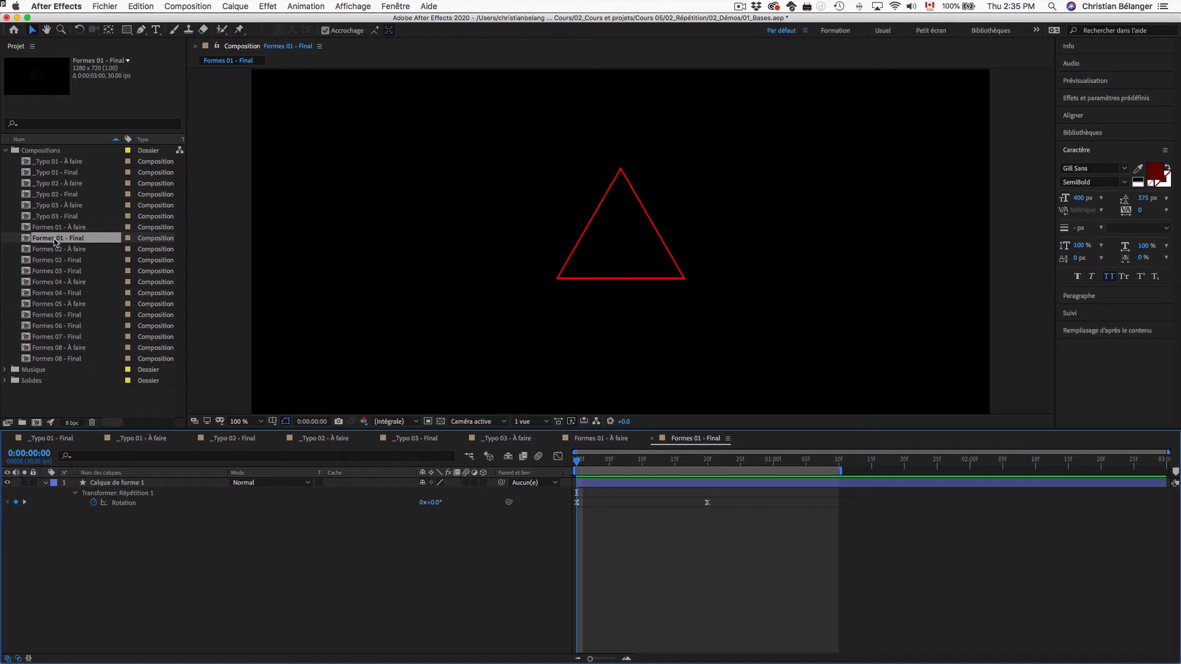
pyautogui.press('space')
pyautogui.press('space')
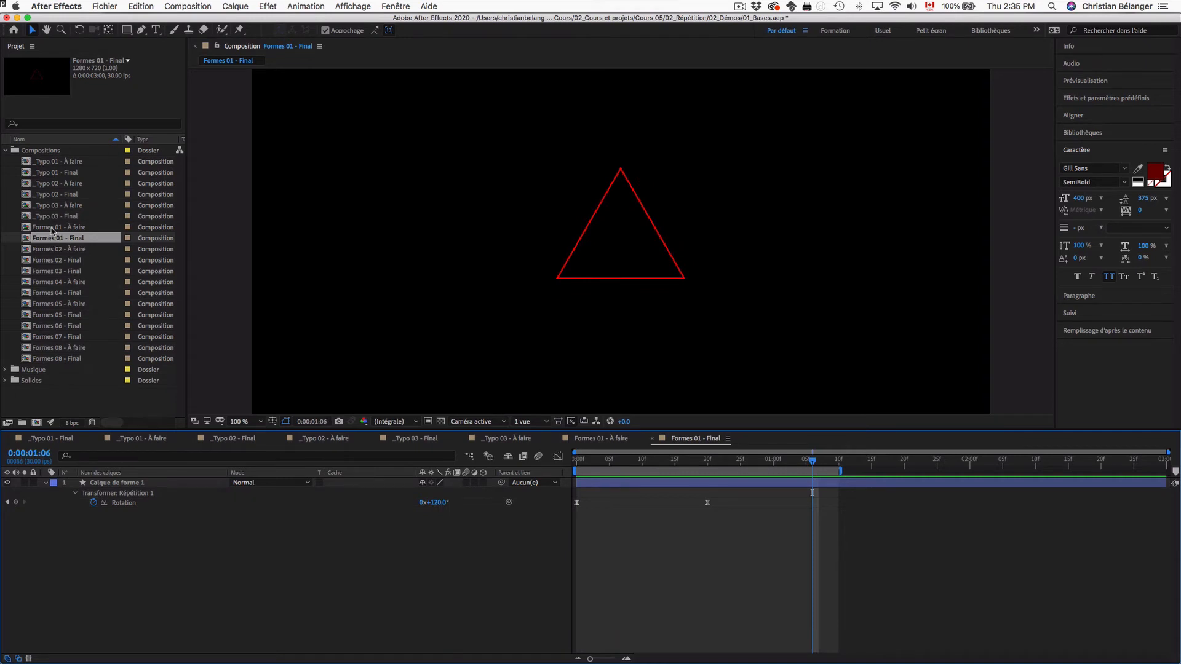
# Step: In the Formes 01 - À faire composition, draw an upright three-sided polystar shape near the middle of the frame
pyautogui.doubleClick(52, 229)
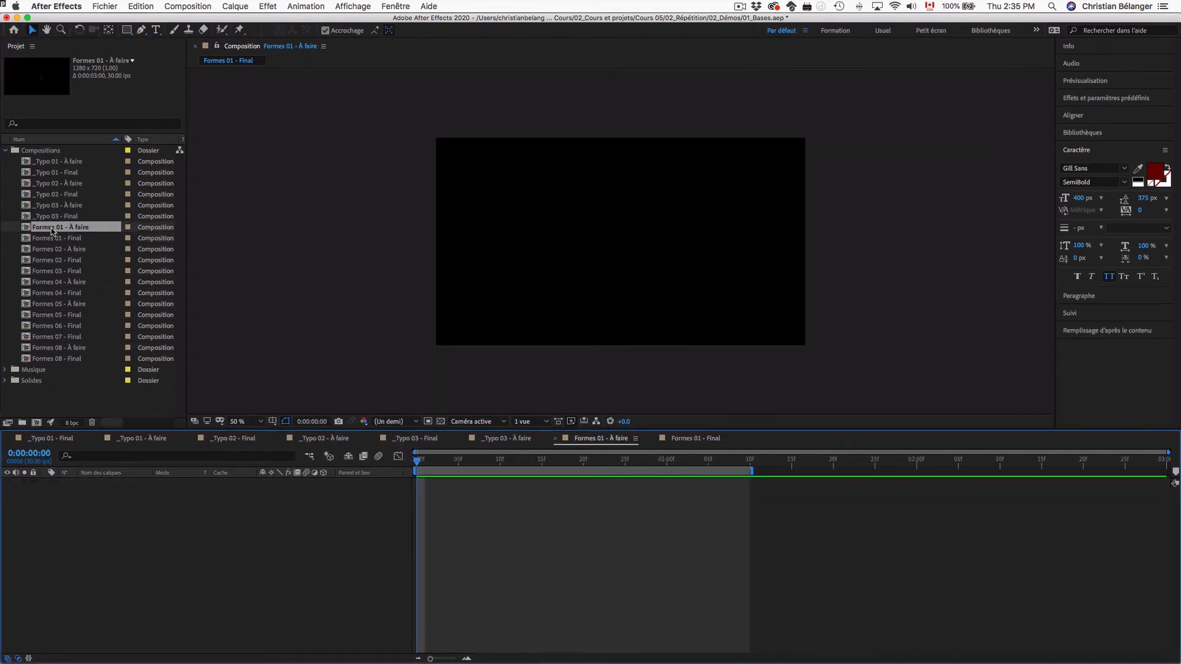
pyautogui.moveTo(126, 29); pyautogui.dragTo(183, 83)
pyautogui.moveTo(560, 197)
pyautogui.mouseDown()
pyautogui.moveTo(542, 203)
pyautogui.moveTo(589, 229)
pyautogui.moveTo(584, 217)
pyautogui.moveTo(604, 261)
pyautogui.moveTo(621, 241)
pyautogui.mouseUp()
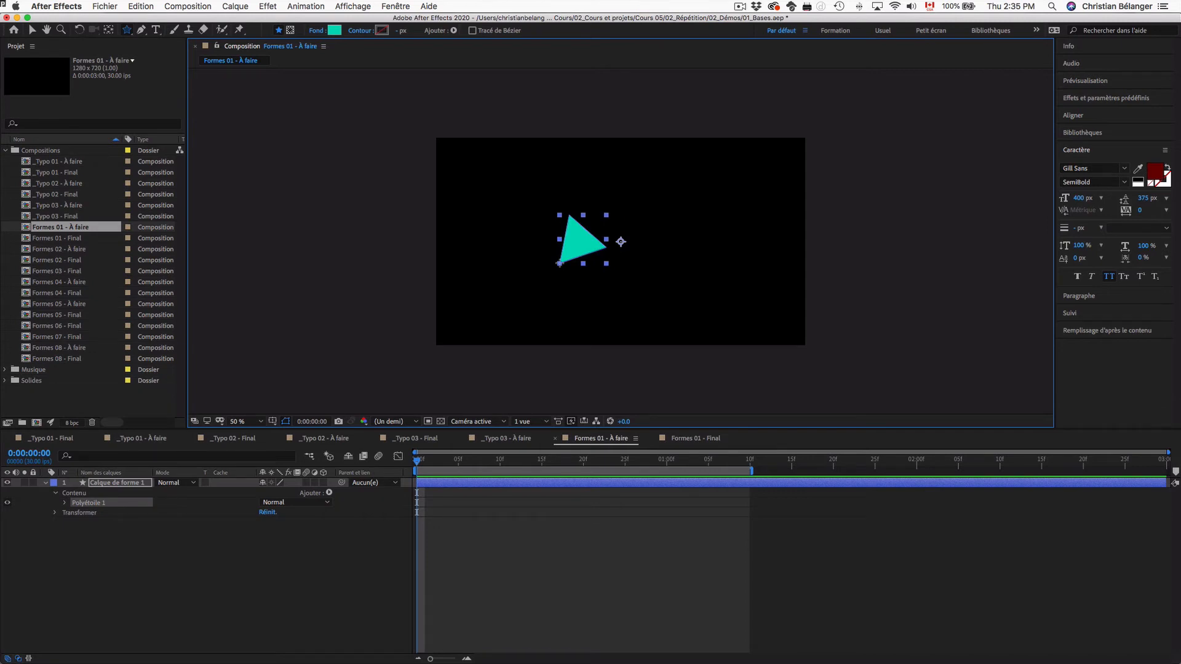
pyautogui.moveTo(559, 264); pyautogui.dragTo(628, 273)
pyautogui.press('Up')
pyautogui.press('Up')
pyautogui.press('Up')
pyautogui.press('Up')
pyautogui.press('Down')
pyautogui.press('Down')
pyautogui.press('Down')
pyautogui.press('Down')
pyautogui.press('Up')
pyautogui.press('Up')
pyautogui.press('Up')
pyautogui.press('Up')
pyautogui.press('Up')
pyautogui.press('Down')
pyautogui.press('Down')
pyautogui.press('Down')
pyautogui.press('Down')
pyautogui.press('Down')
pyautogui.press('Up')
pyautogui.press('Up')
pyautogui.press('Down')
pyautogui.press('Down')
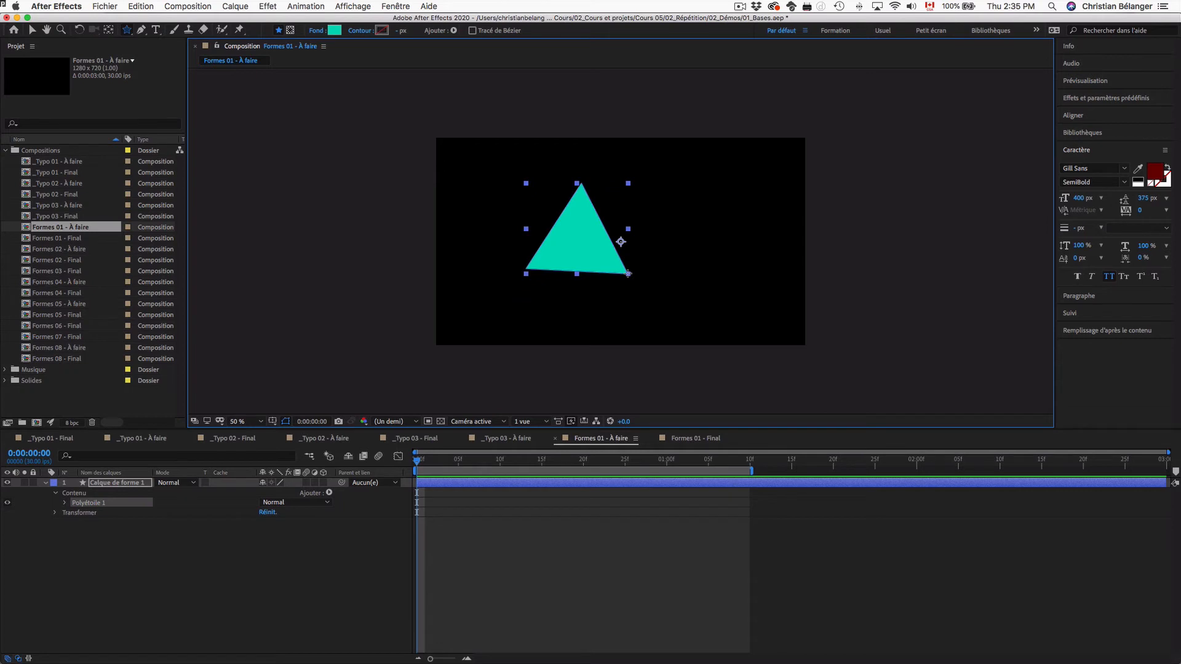
pyautogui.moveTo(628, 273)
pyautogui.mouseDown()
pyautogui.moveTo(595, 256)
pyautogui.moveTo(647, 280)
pyautogui.moveTo(618, 268)
pyautogui.mouseUp()
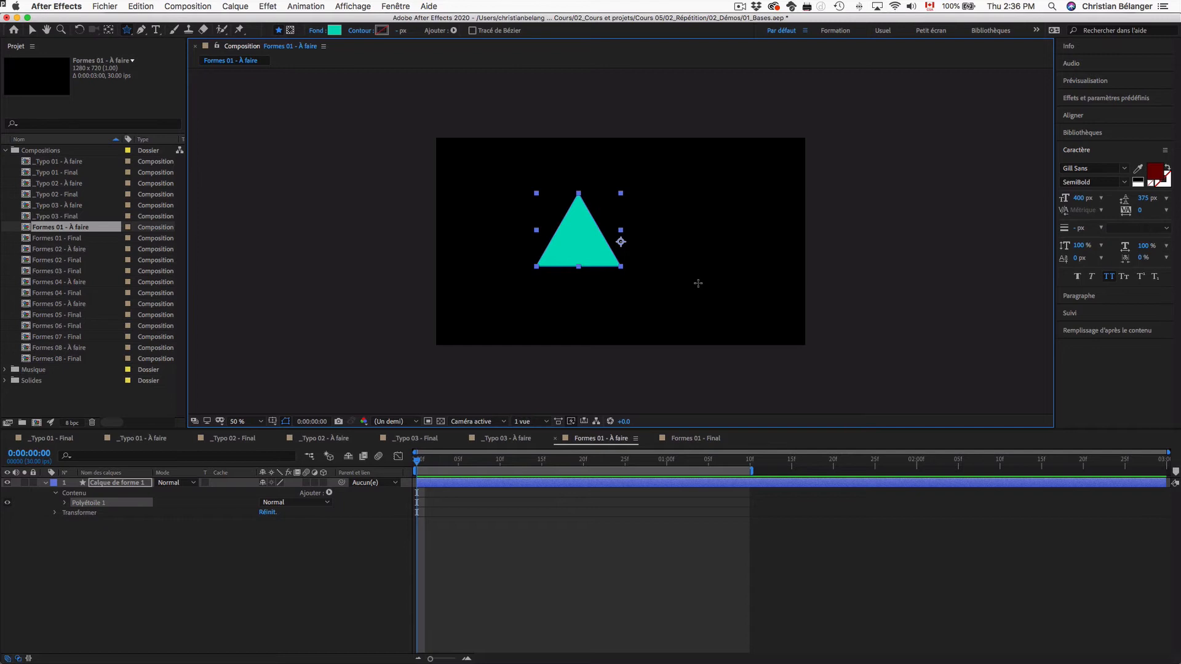
# Step: Centre the anchor point within the triangle and centre the shape layer in the composition
pyautogui.press('super+alt+Home')
pyautogui.press('super+Home')
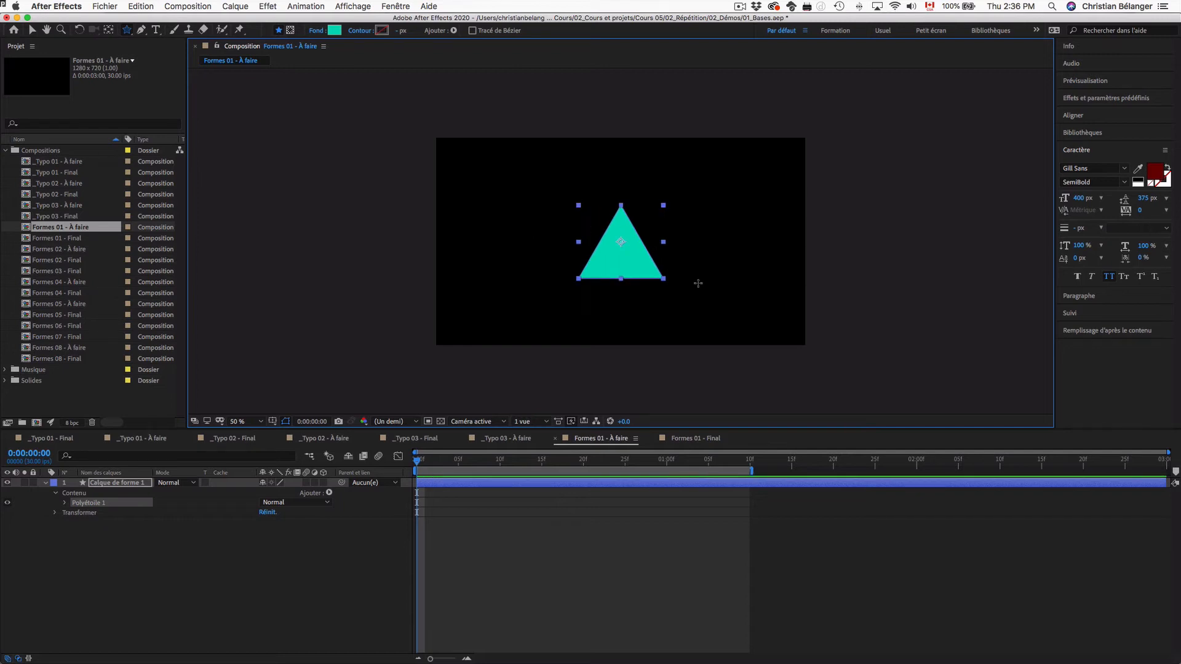
# Step: Set the triangle's fill to none and its stroke to a solid colour
pyautogui.click(317, 31)
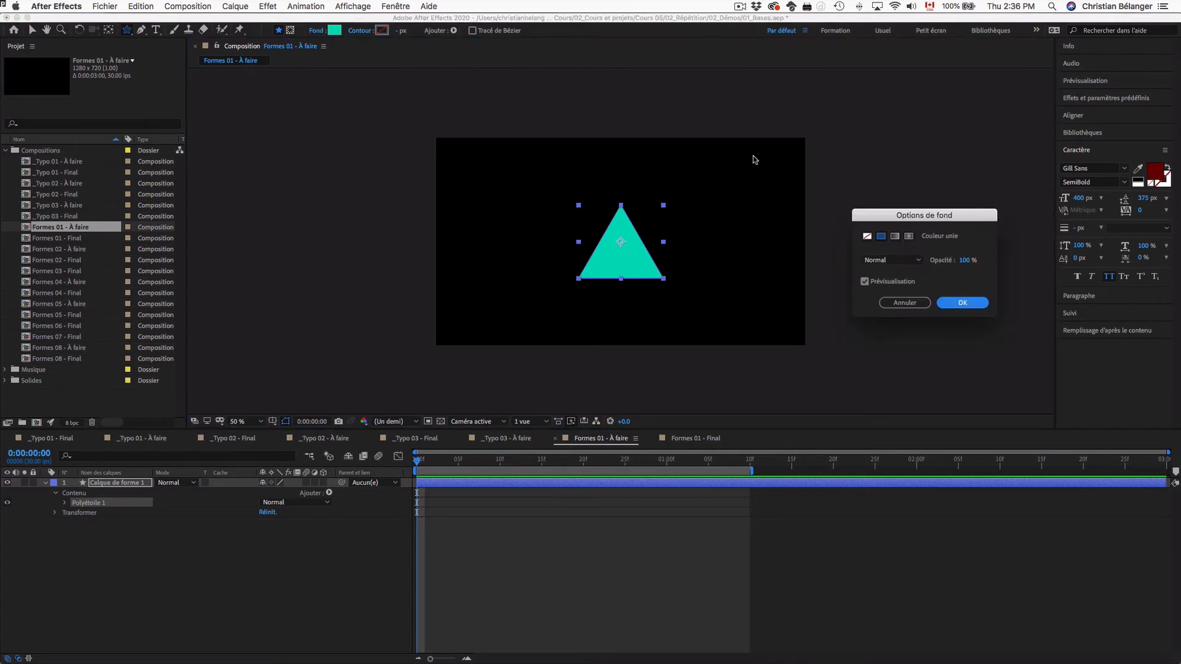
pyautogui.moveTo(898, 215); pyautogui.dragTo(542, 167)
pyautogui.click(511, 187)
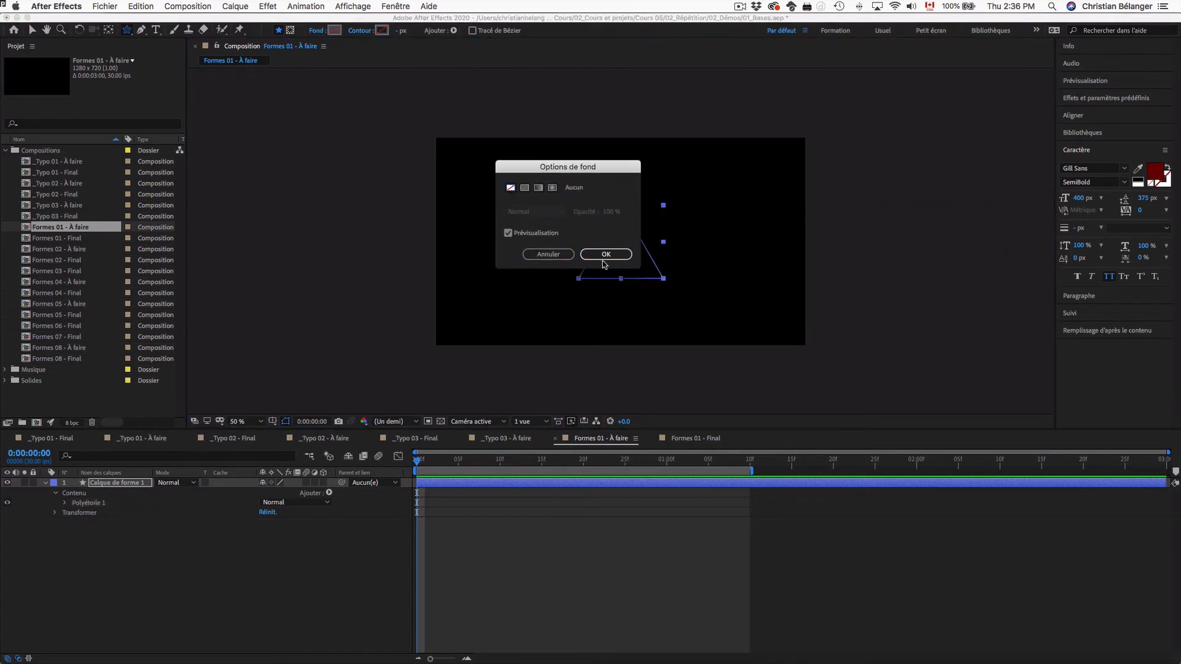
pyautogui.click(602, 261)
pyautogui.click(364, 35)
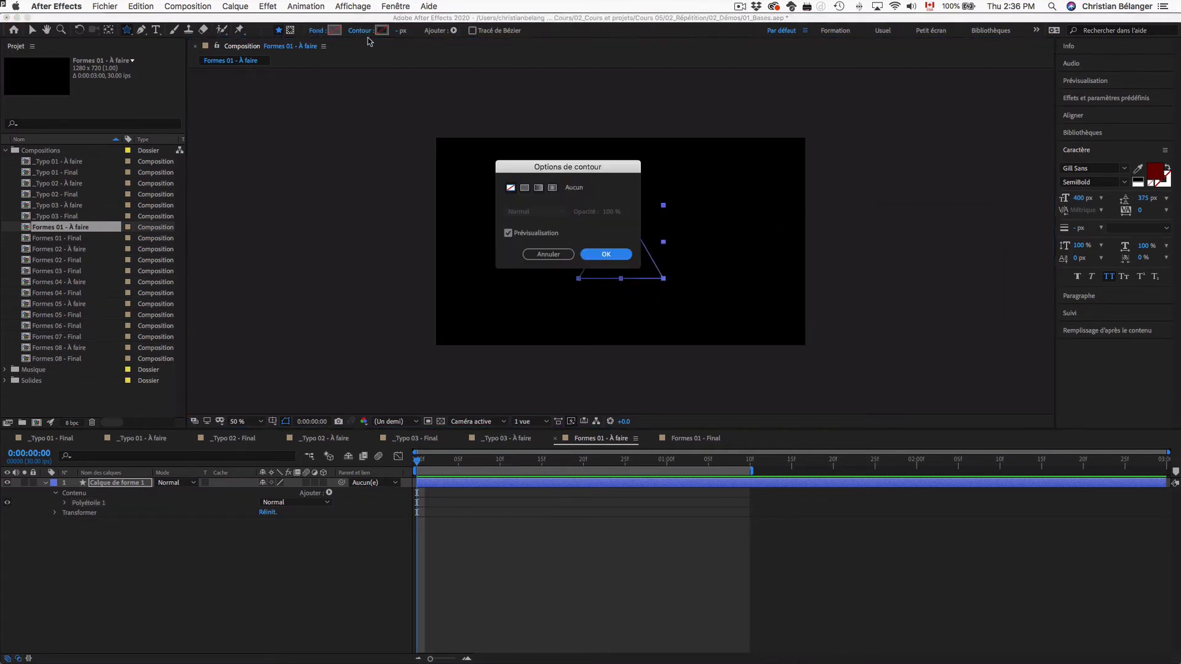
pyautogui.click(524, 187)
pyautogui.click(606, 254)
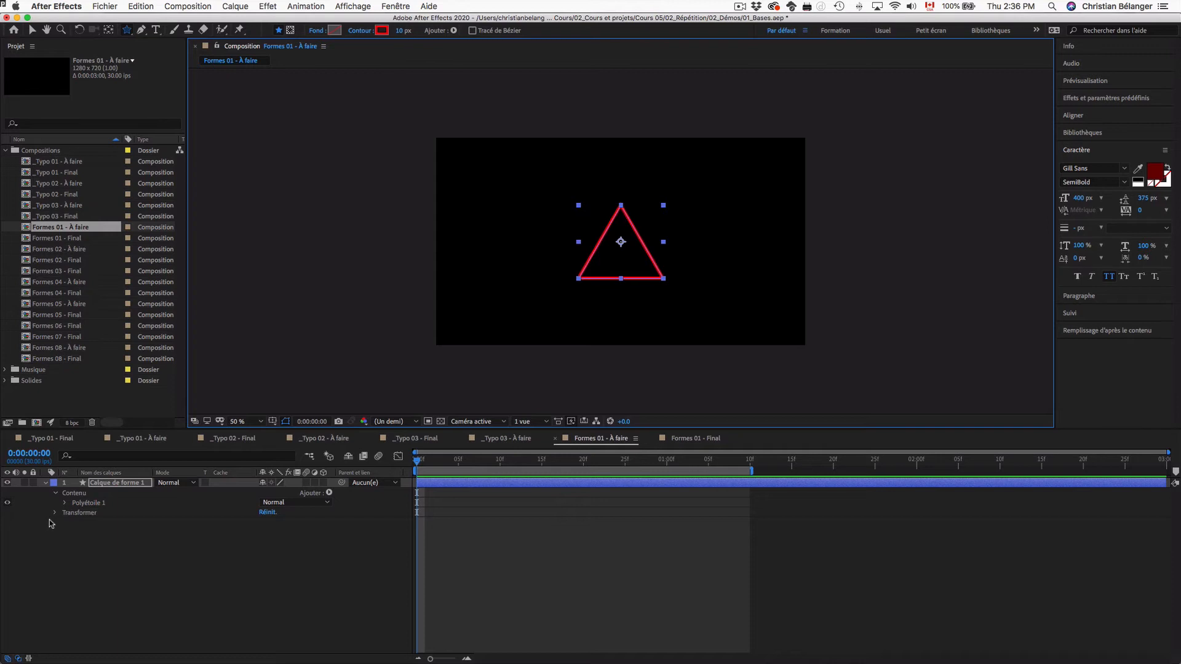
# Step: Compare the shape layer's overall Transformer properties with the transform properties inside the Polyétoile 1 group
pyautogui.click(56, 493)
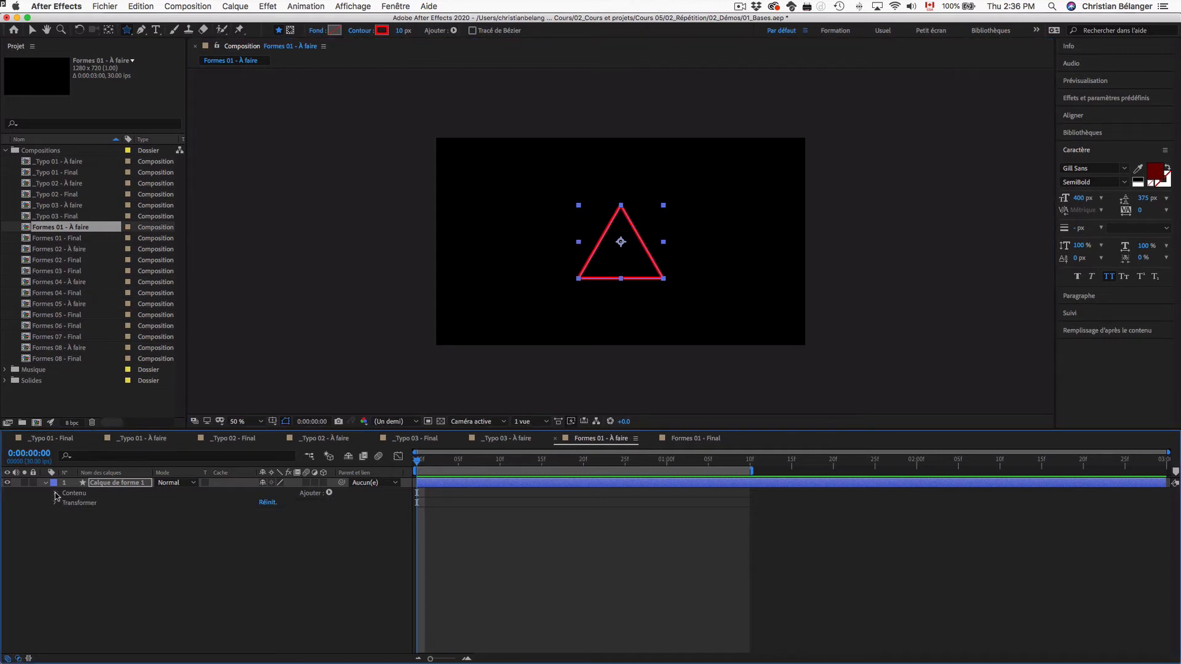
pyautogui.click(118, 483)
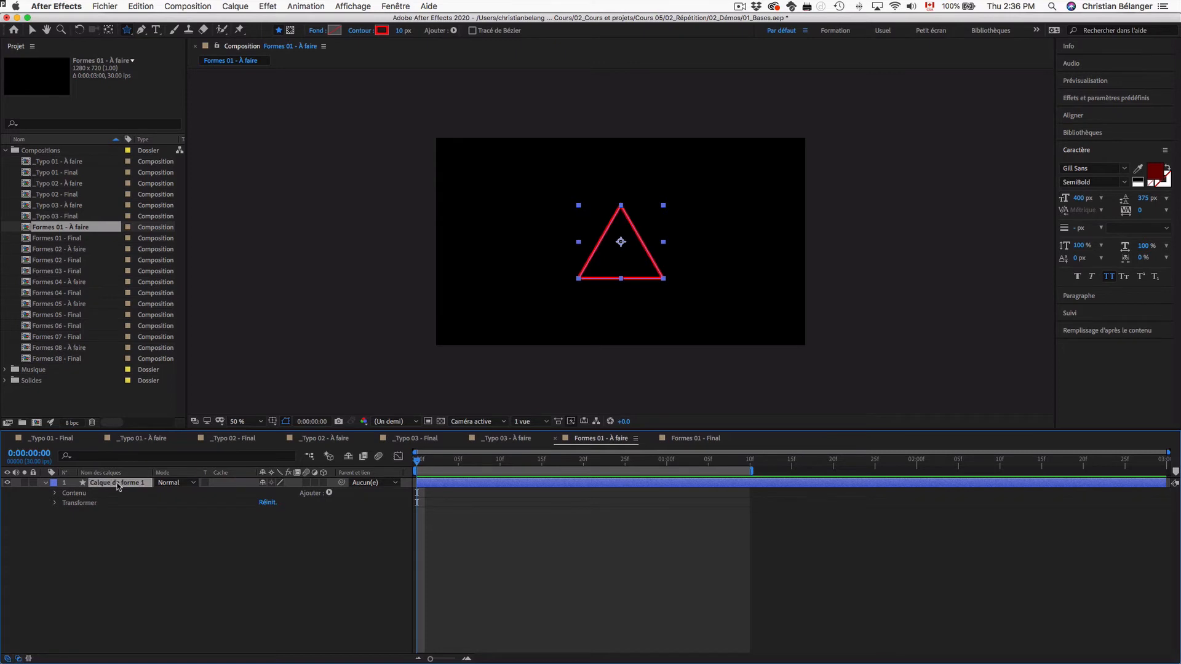
pyautogui.click(78, 503)
pyautogui.click(56, 503)
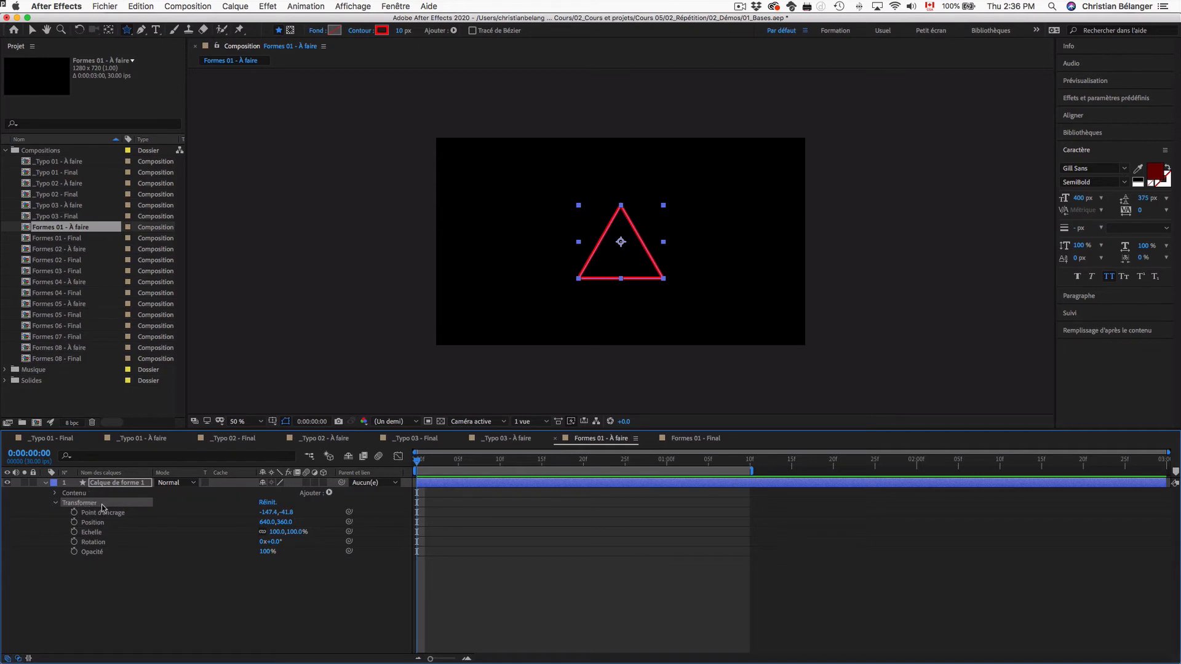
pyautogui.click(56, 503)
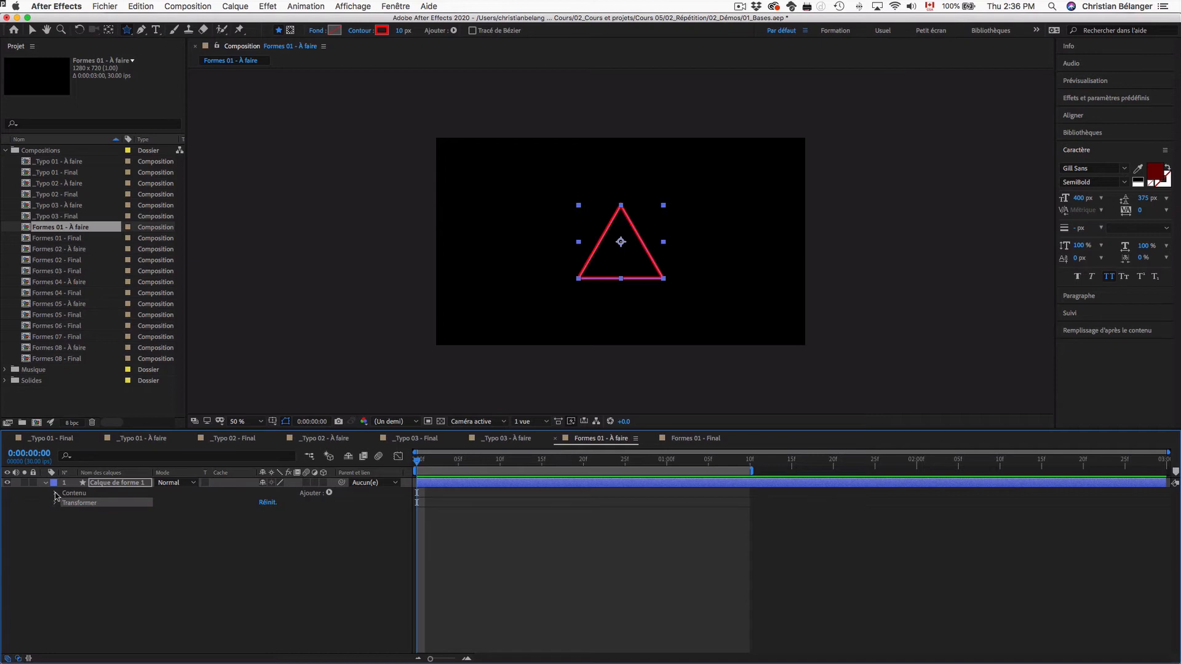
pyautogui.click(55, 493)
pyautogui.click(64, 502)
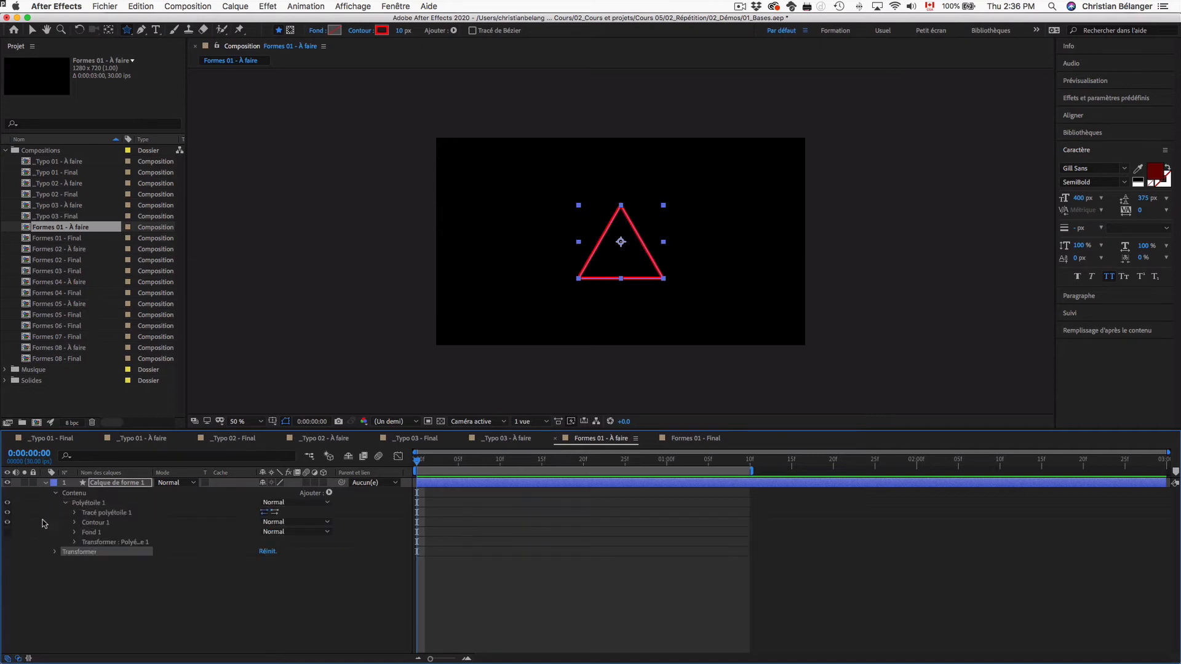
pyautogui.click(75, 542)
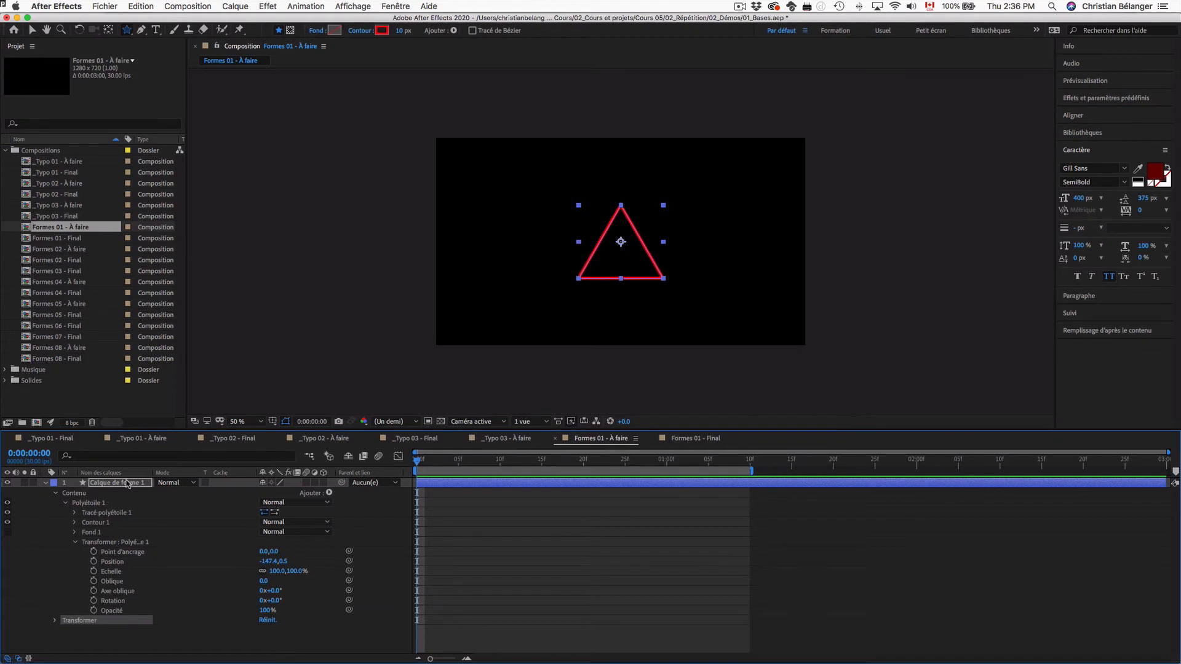
pyautogui.click(75, 542)
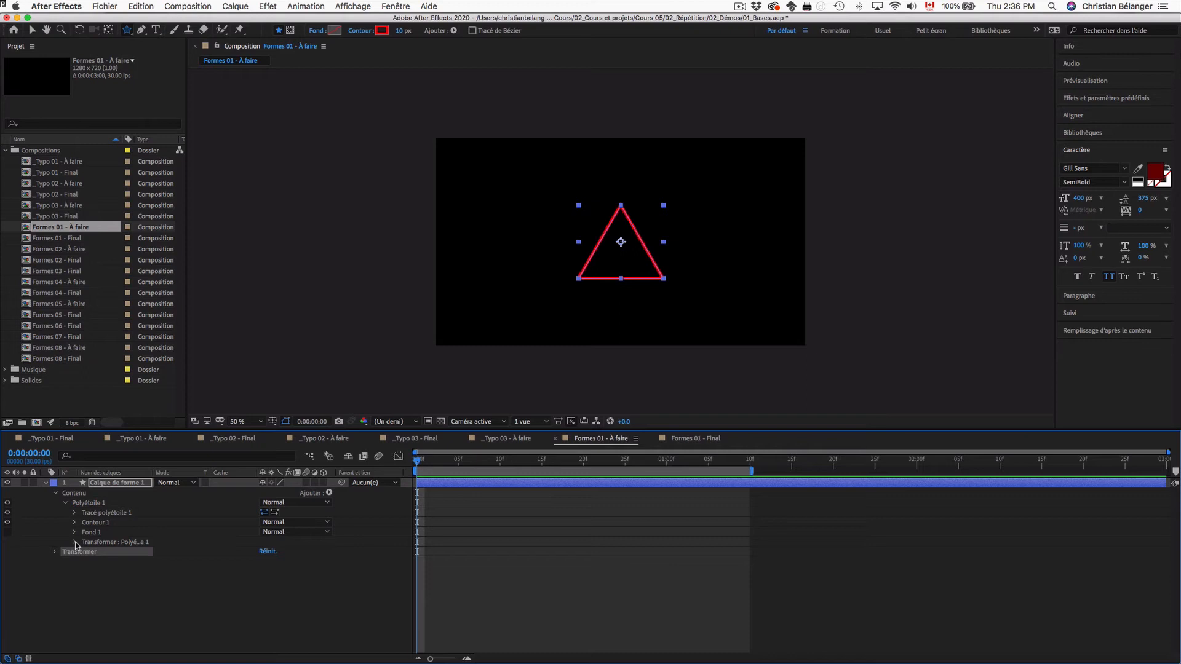
pyautogui.click(106, 544)
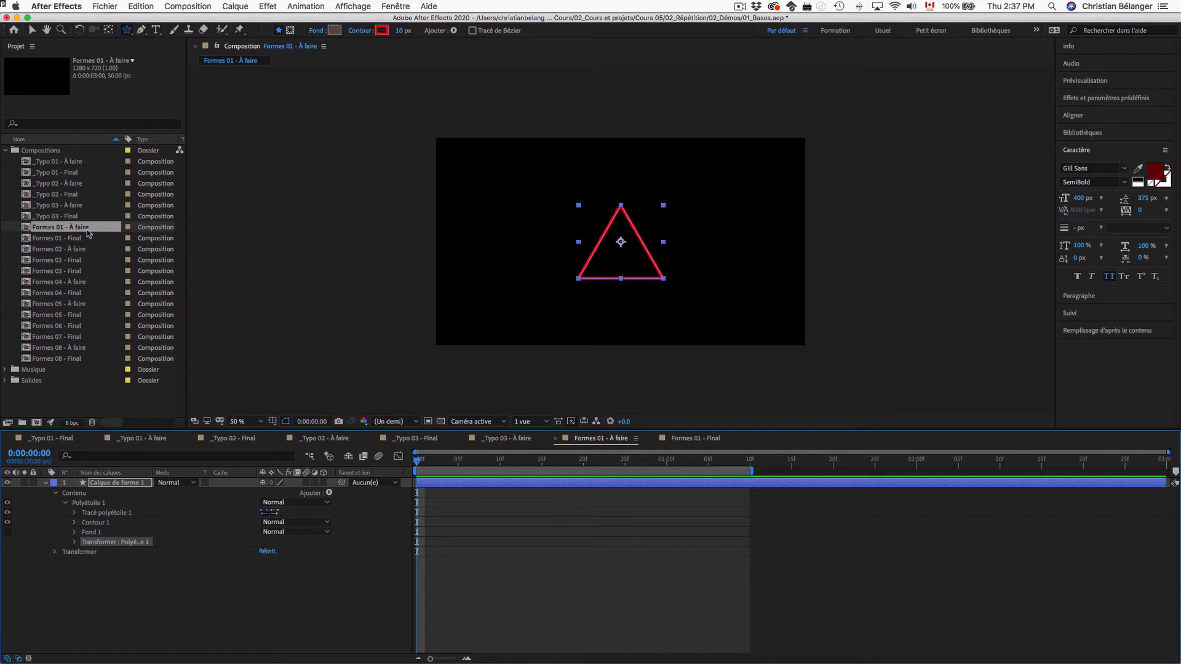
pyautogui.click(66, 503)
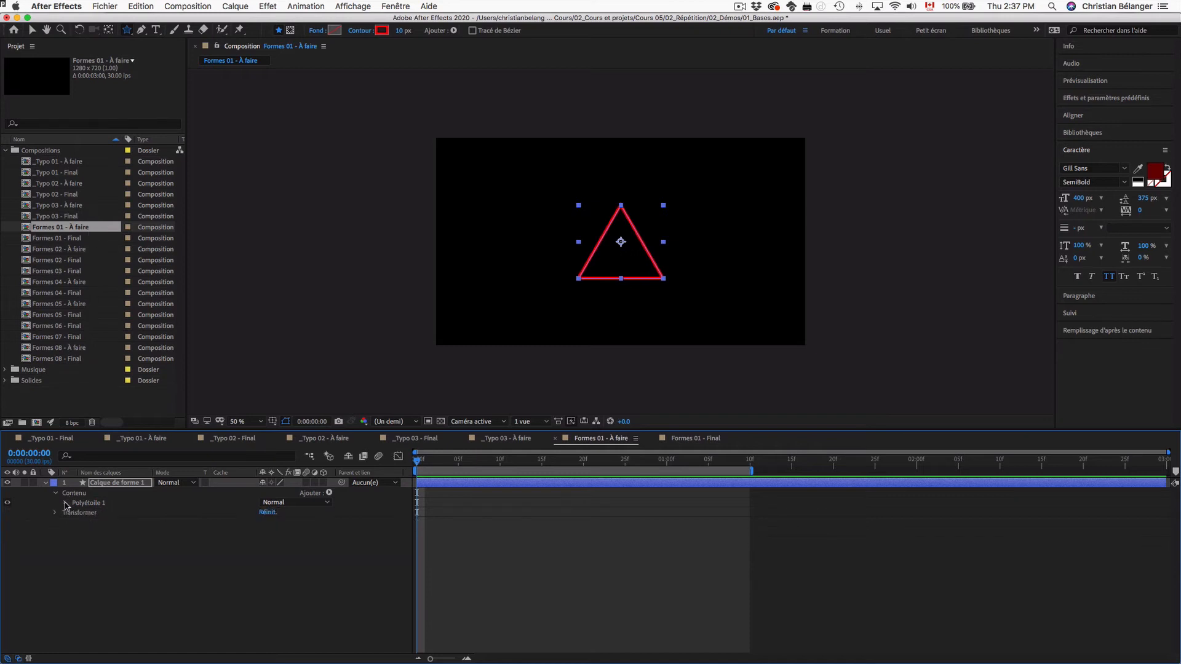
# Step: Add a Répétition operator to the shape layer's Contenu, at the same level as the Polyétoile 1 group
pyautogui.click(81, 495)
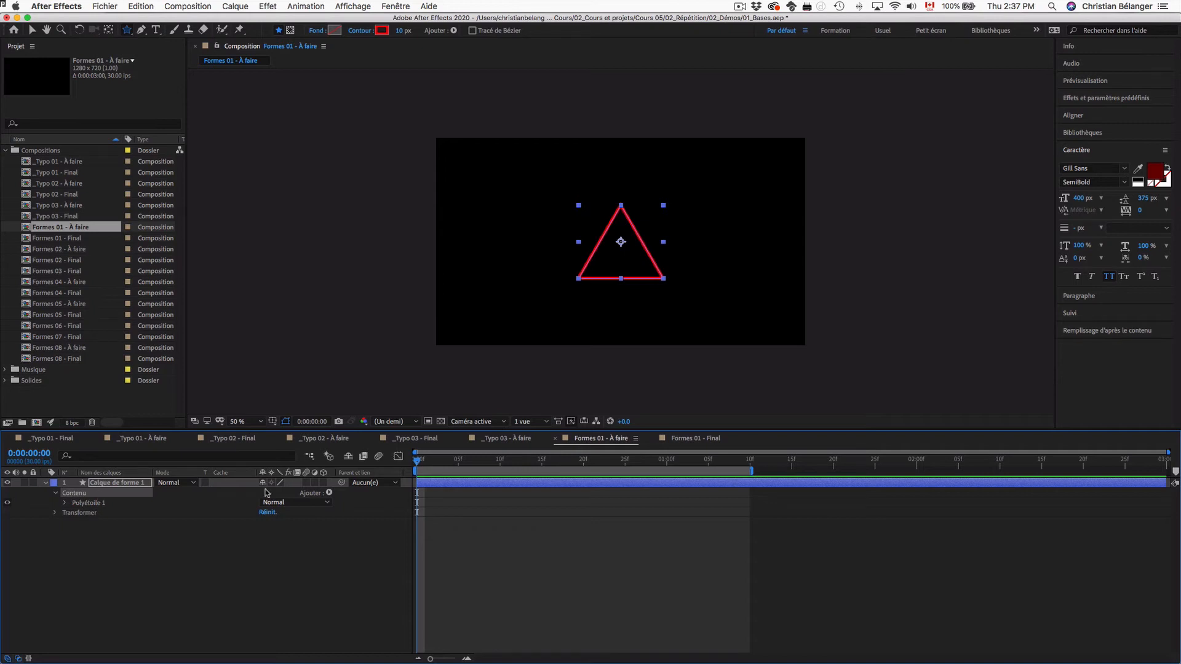
pyautogui.click(329, 493)
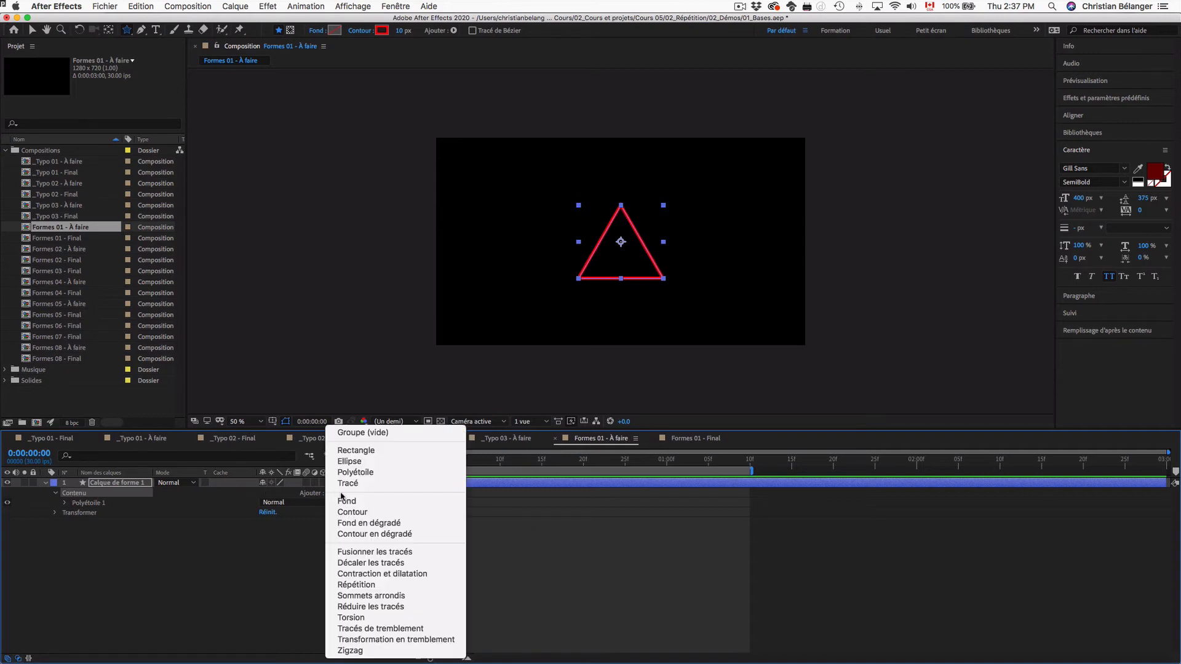
pyautogui.click(367, 585)
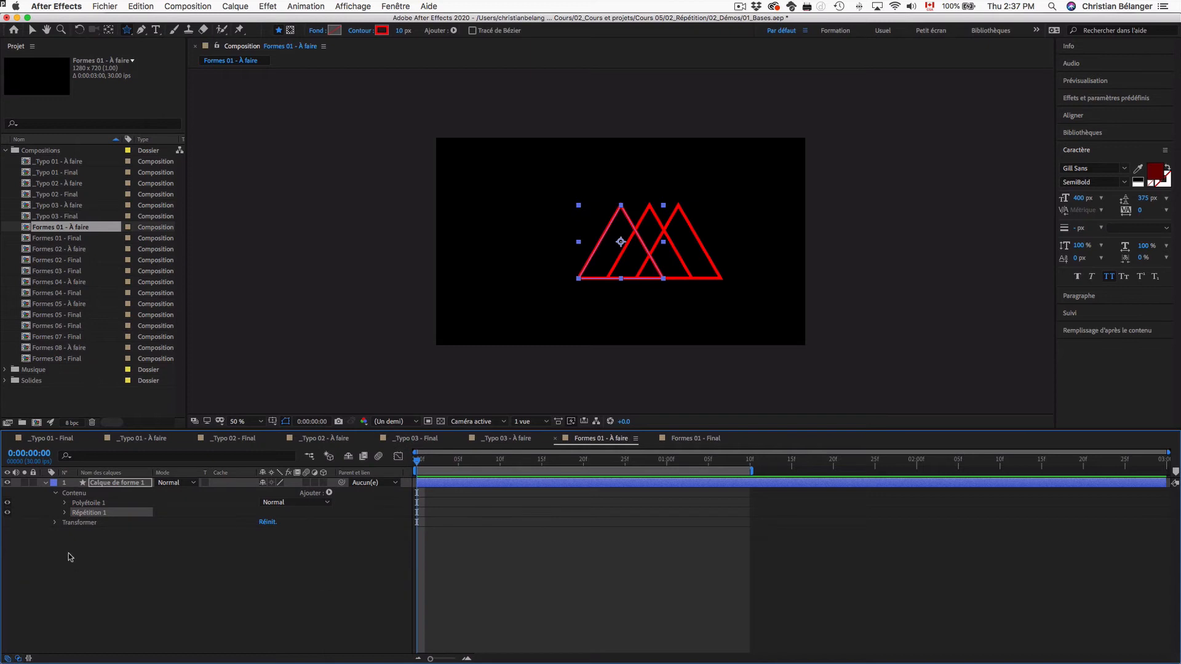
# Step: Set the repeater's transform Position to 0.0,0.0 and its number of Copies to 2
pyautogui.click(65, 512)
pyautogui.click(74, 553)
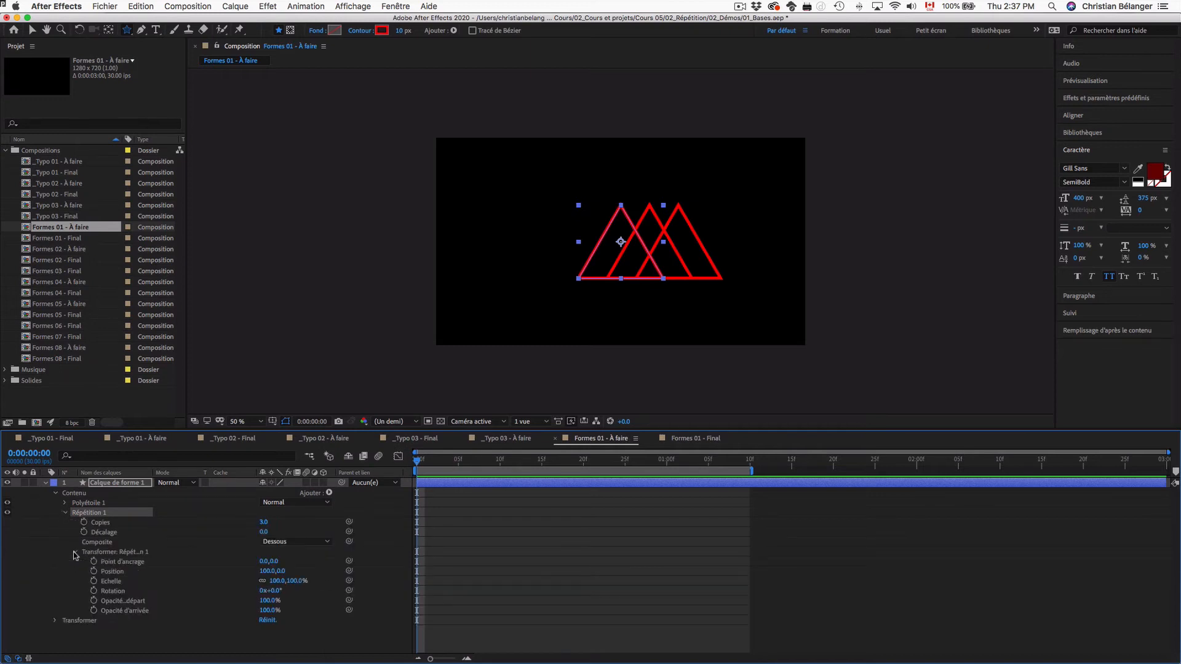
pyautogui.click(106, 526)
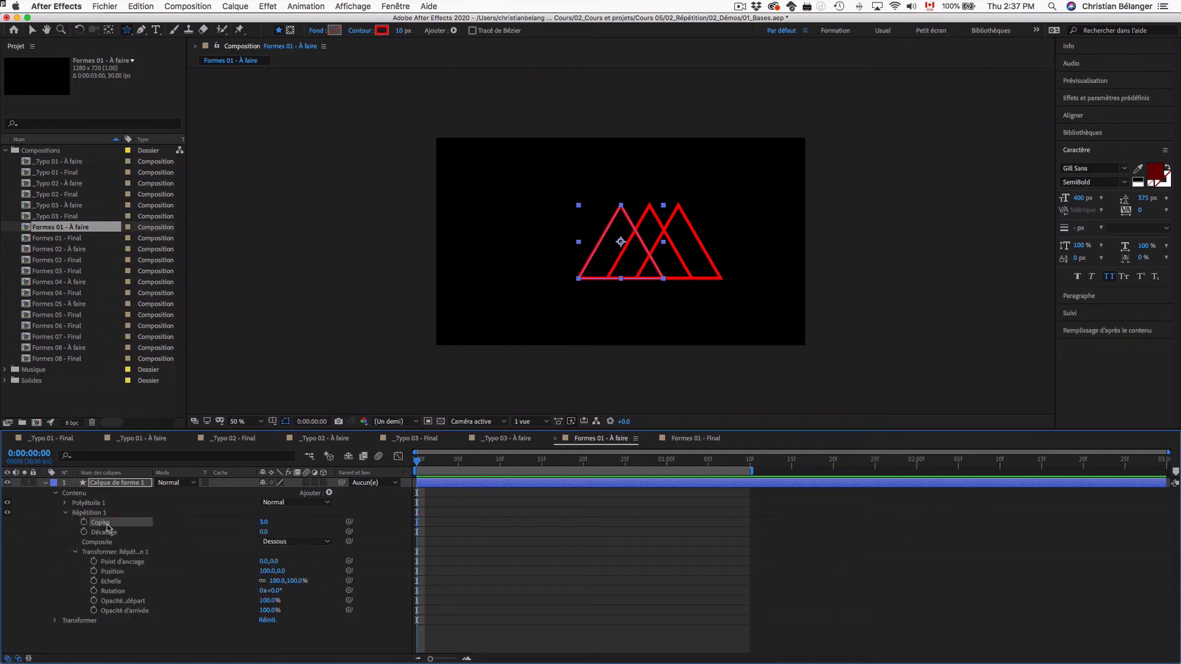
pyautogui.click(269, 571)
pyautogui.write('0')
pyautogui.press('Return')
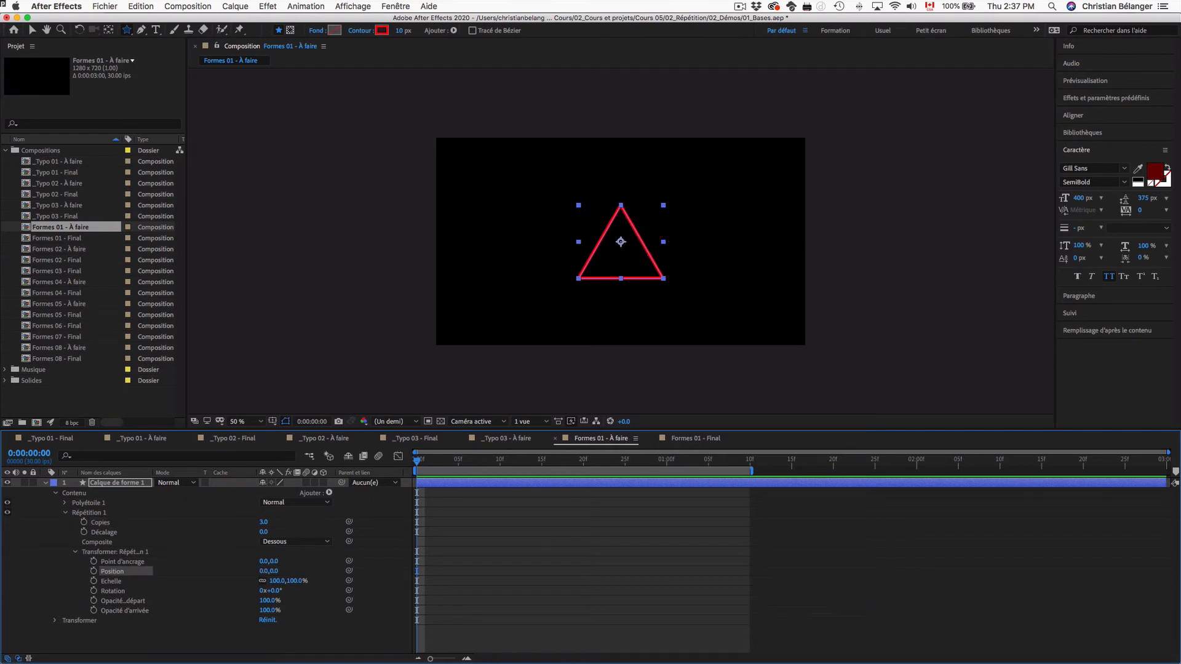
pyautogui.click(271, 522)
pyautogui.write('1')
pyautogui.press('Return')
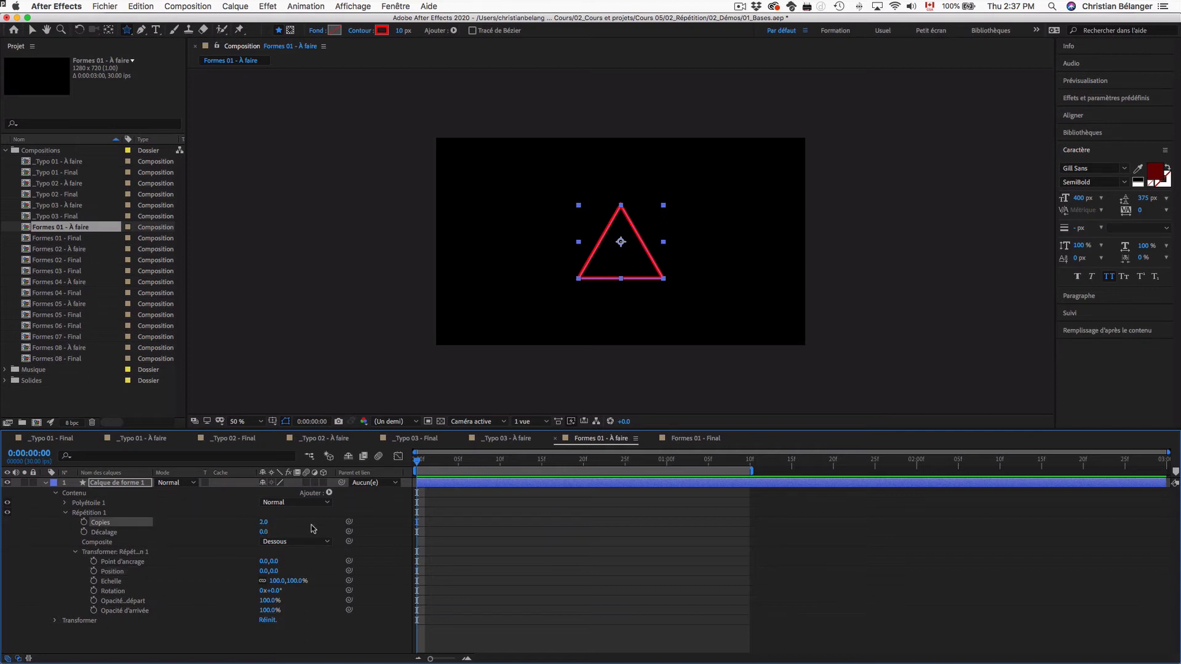
# Step: Open the Formes 01 - Final composition and return its playhead to the first frame to review the triangle rotation
pyautogui.doubleClick(62, 239)
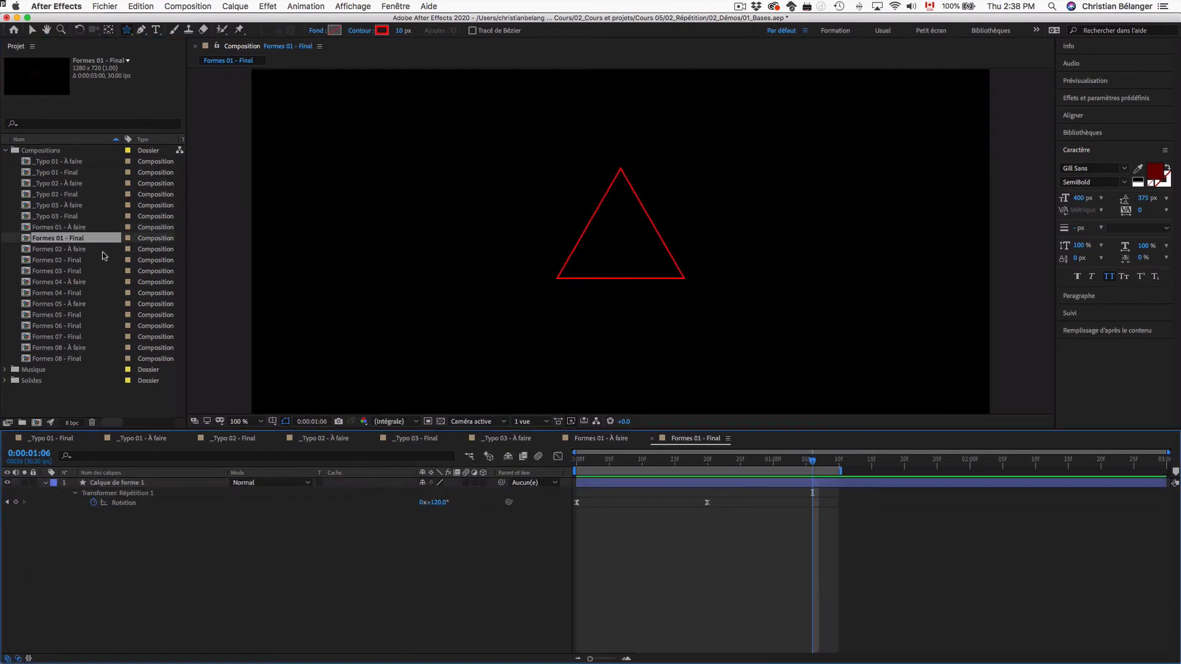
pyautogui.moveTo(578, 468)
pyautogui.mouseDown()
pyautogui.moveTo(748, 469)
pyautogui.moveTo(567, 467)
pyautogui.mouseUp()
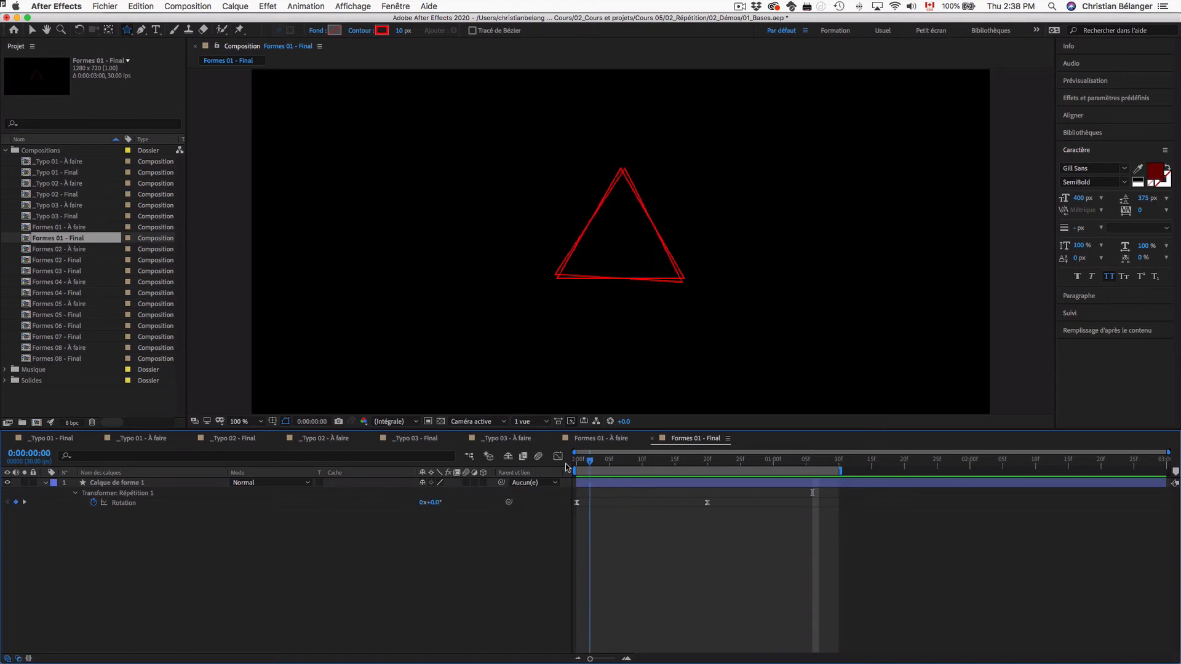
# Step: Reopen Formes 01 - À faire and try turning the repeated triangle with the repeater's transform Rotation
pyautogui.doubleClick(81, 228)
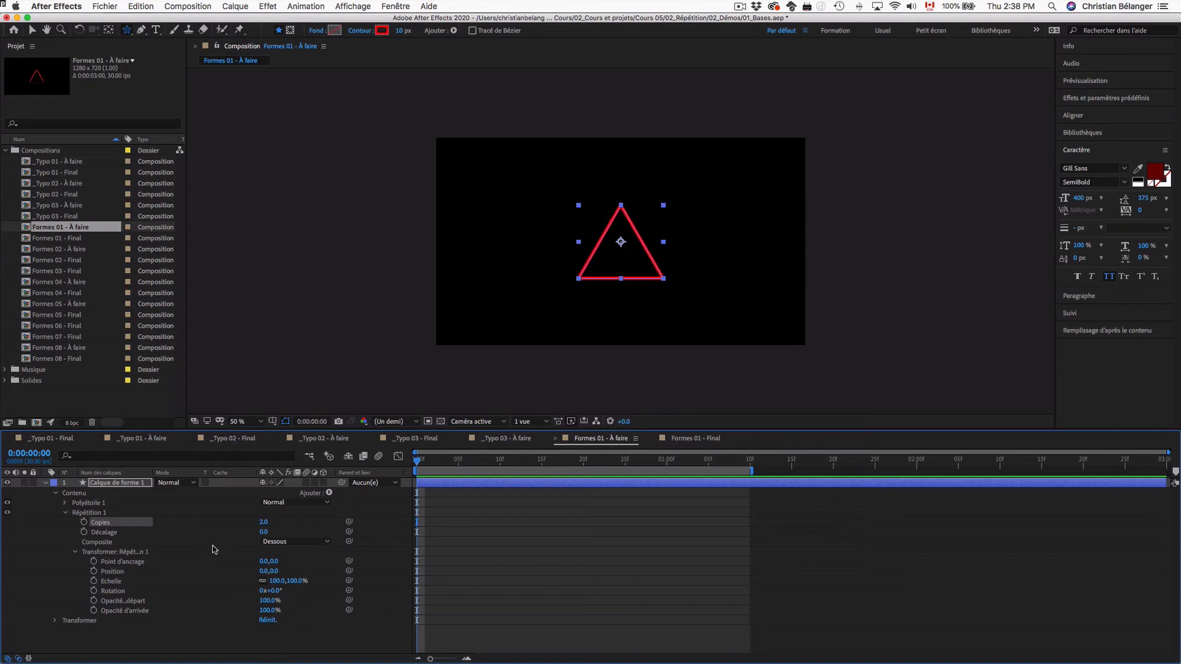
pyautogui.click(114, 592)
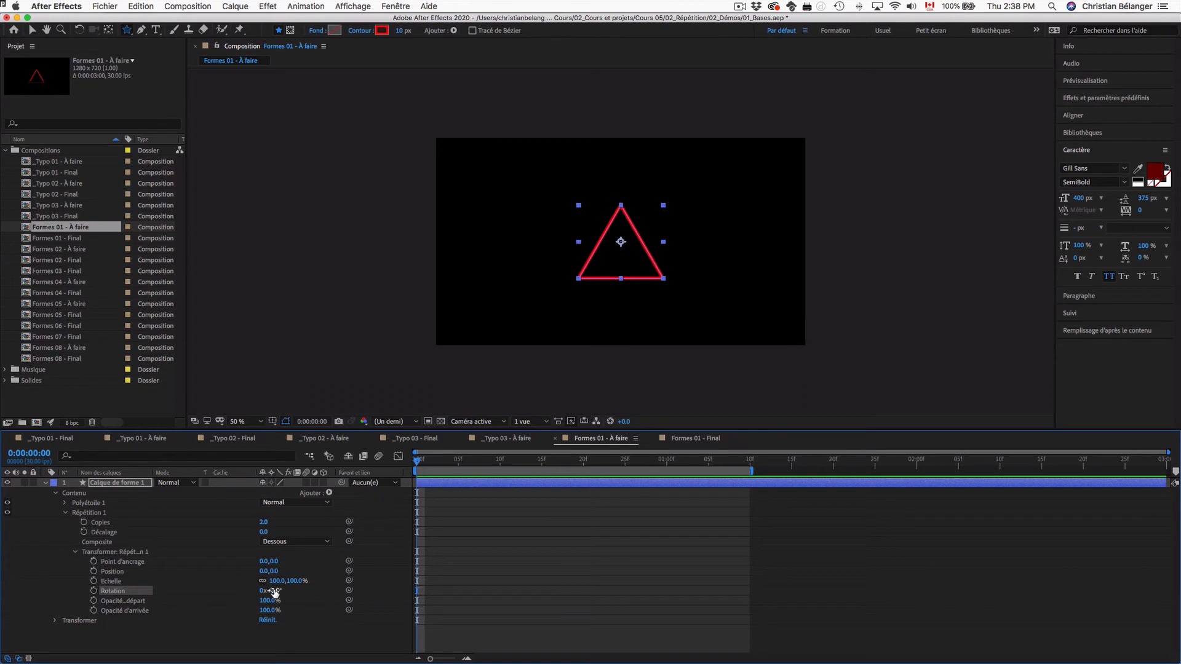
pyautogui.moveTo(274, 592); pyautogui.dragTo(455, 594)
# Step: Check the Formes 01 - Final rotation at frame 14, and try a repeater Rotation of 0x-154.0° in Formes 01 - À faire
pyautogui.doubleClick(72, 239)
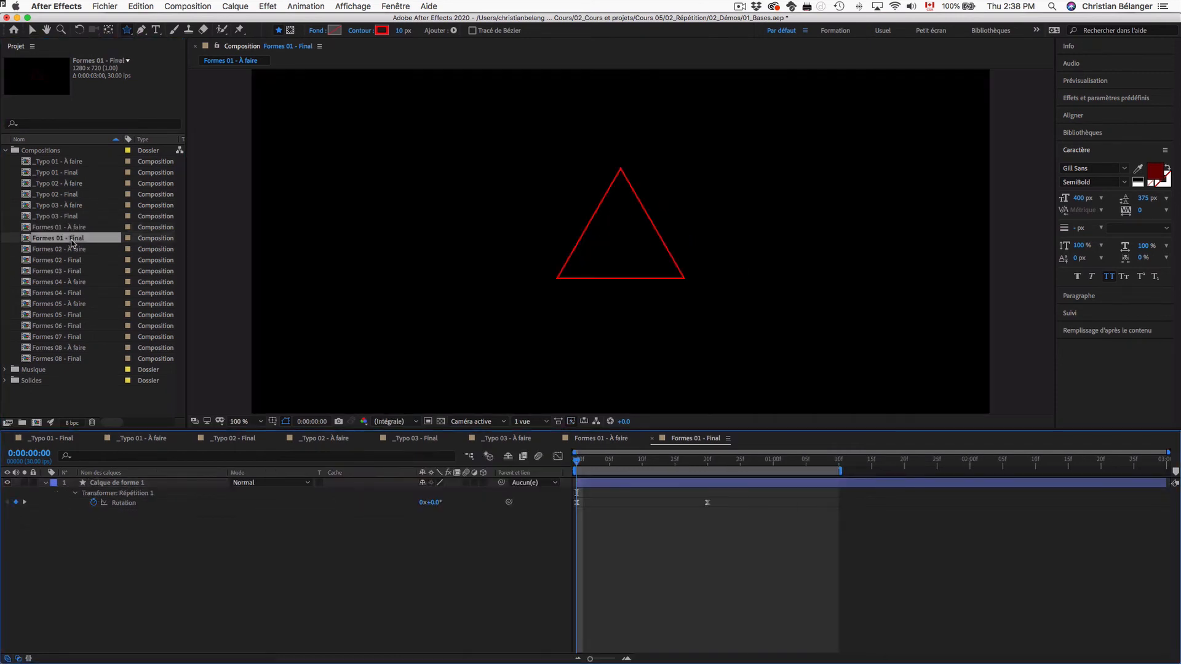
pyautogui.moveTo(581, 462); pyautogui.dragTo(669, 462)
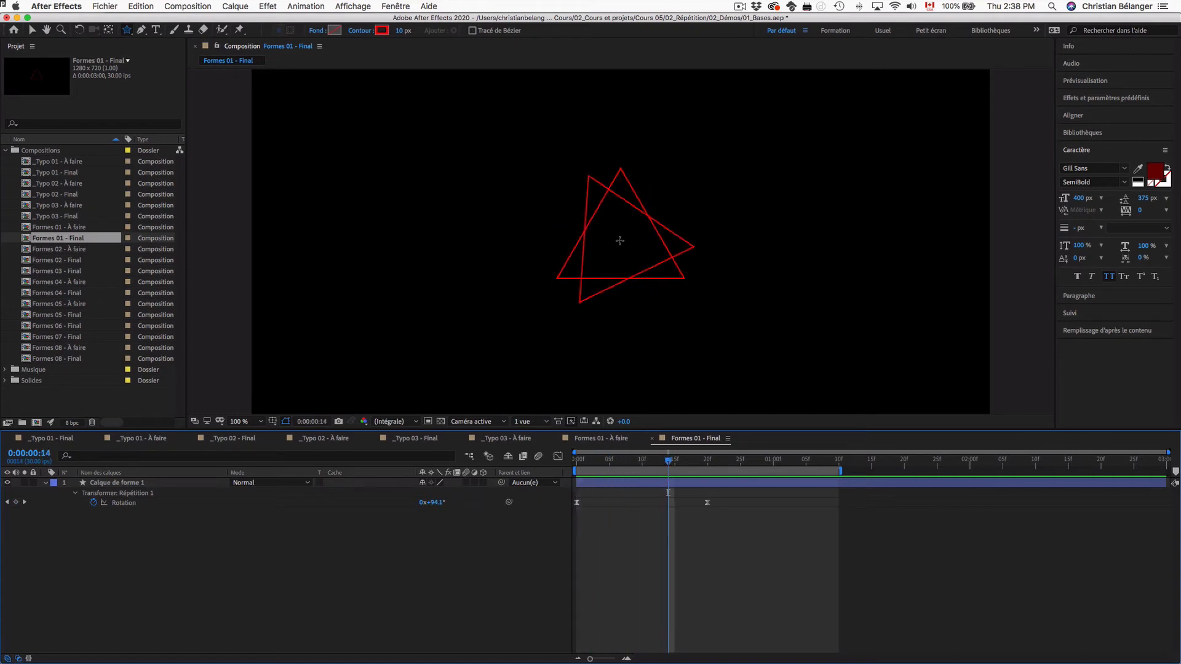
pyautogui.doubleClick(54, 229)
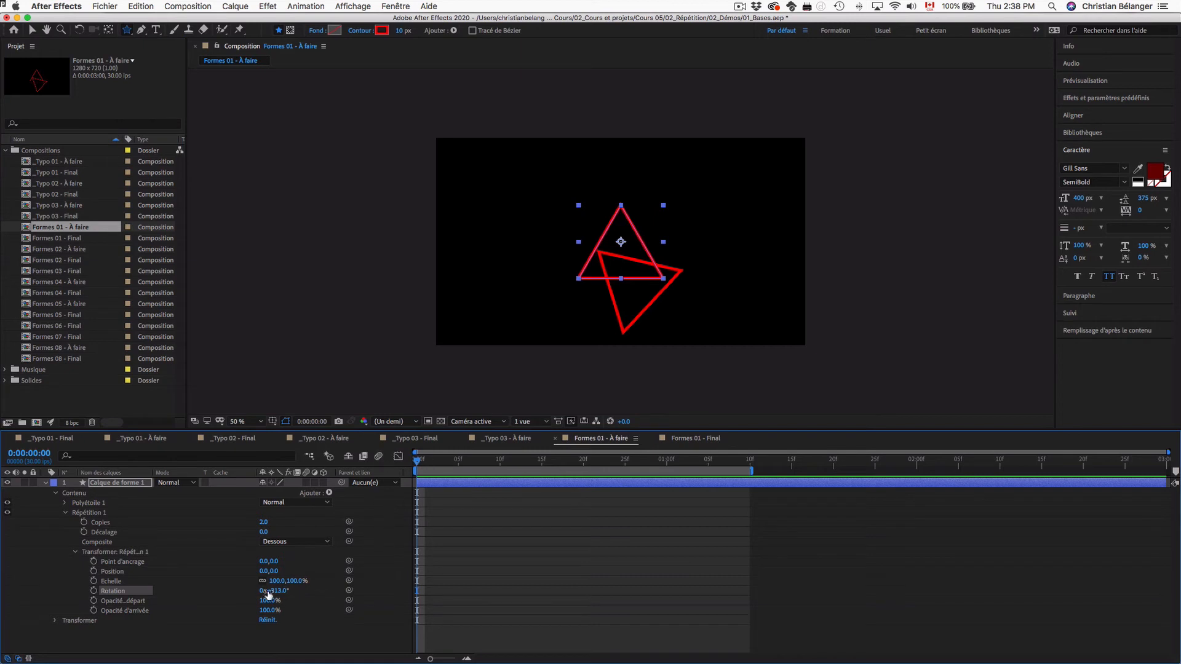
pyautogui.moveTo(274, 590); pyautogui.dragTo(121, 630)
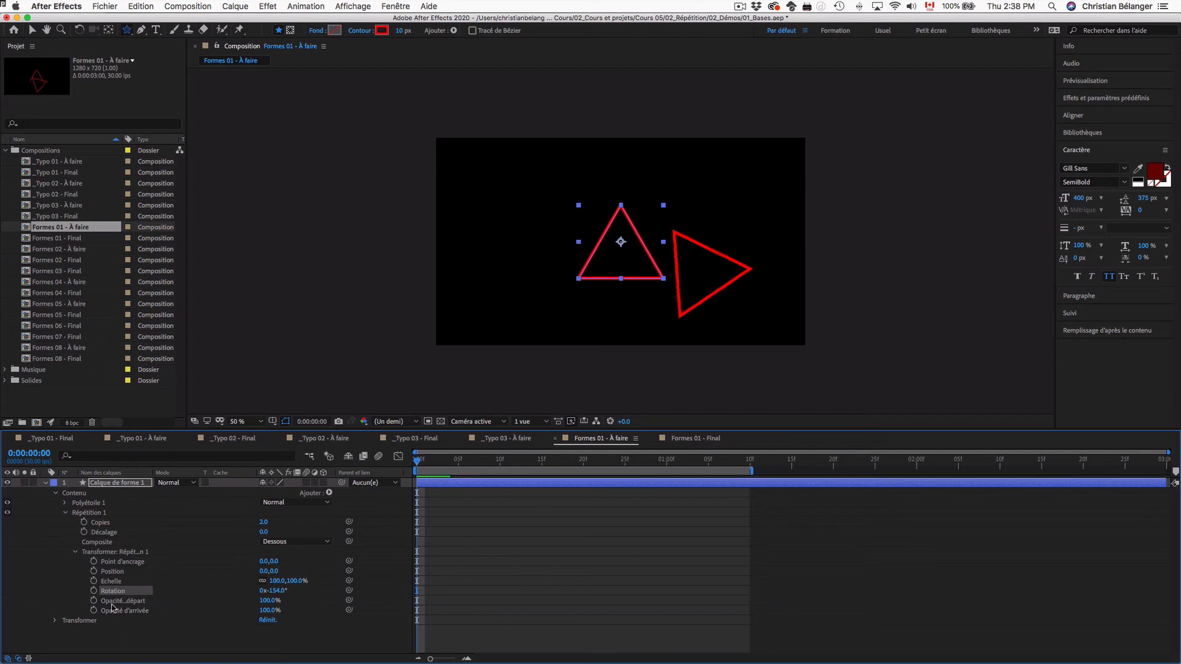
# Step: Compare the Position in the Polyétoile 1 group's transform with the Position in the shape layer's overall Transformer
pyautogui.click(76, 552)
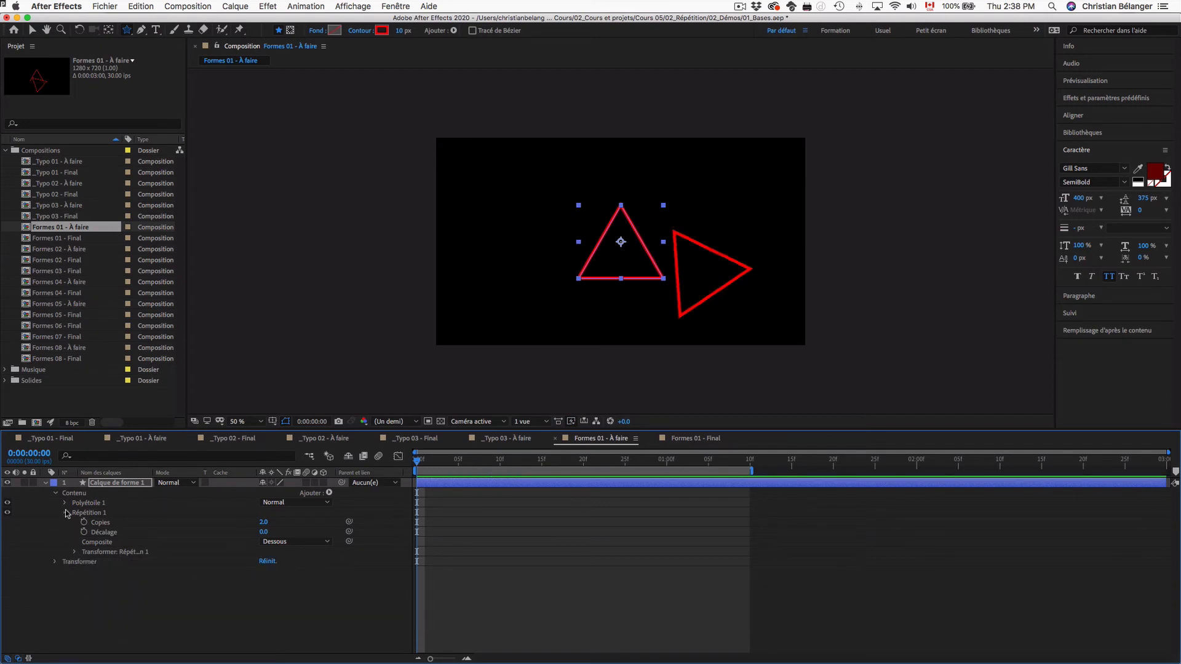
pyautogui.click(66, 513)
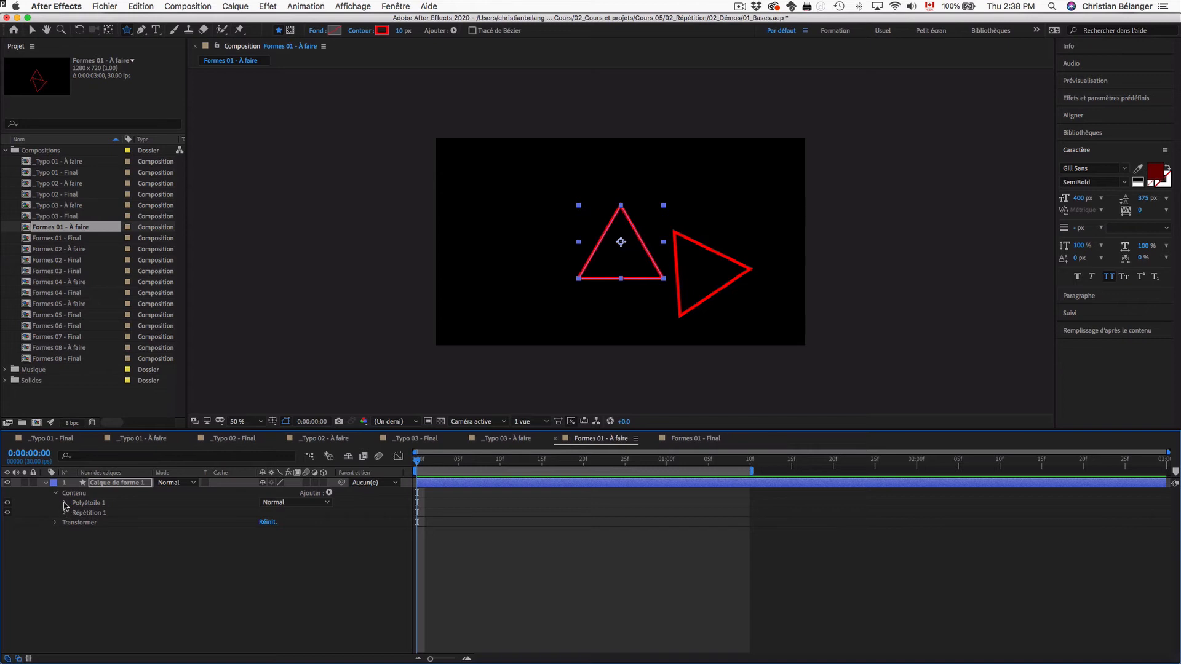
pyautogui.click(66, 503)
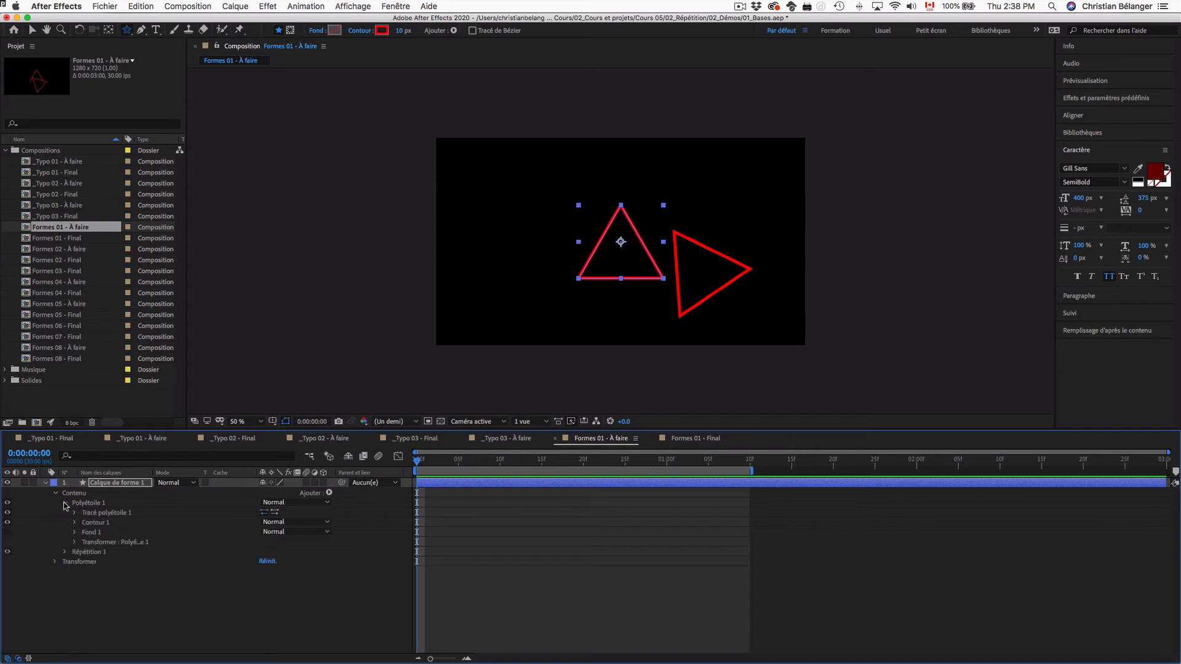
pyautogui.click(108, 543)
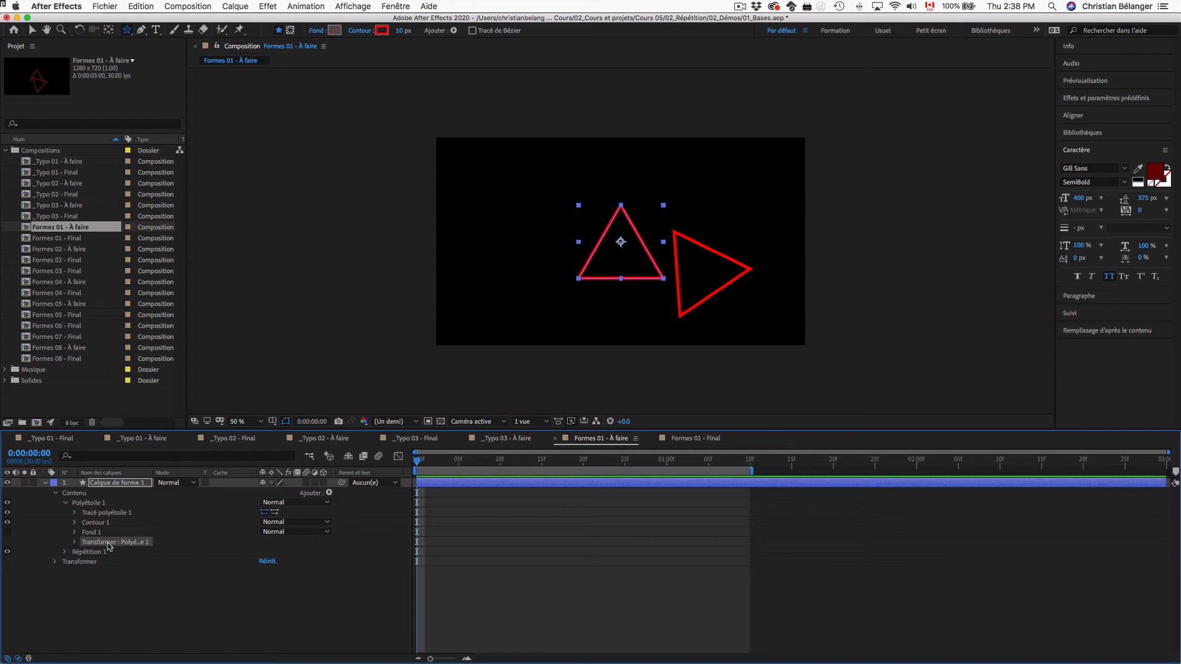
pyautogui.click(75, 542)
pyautogui.click(106, 563)
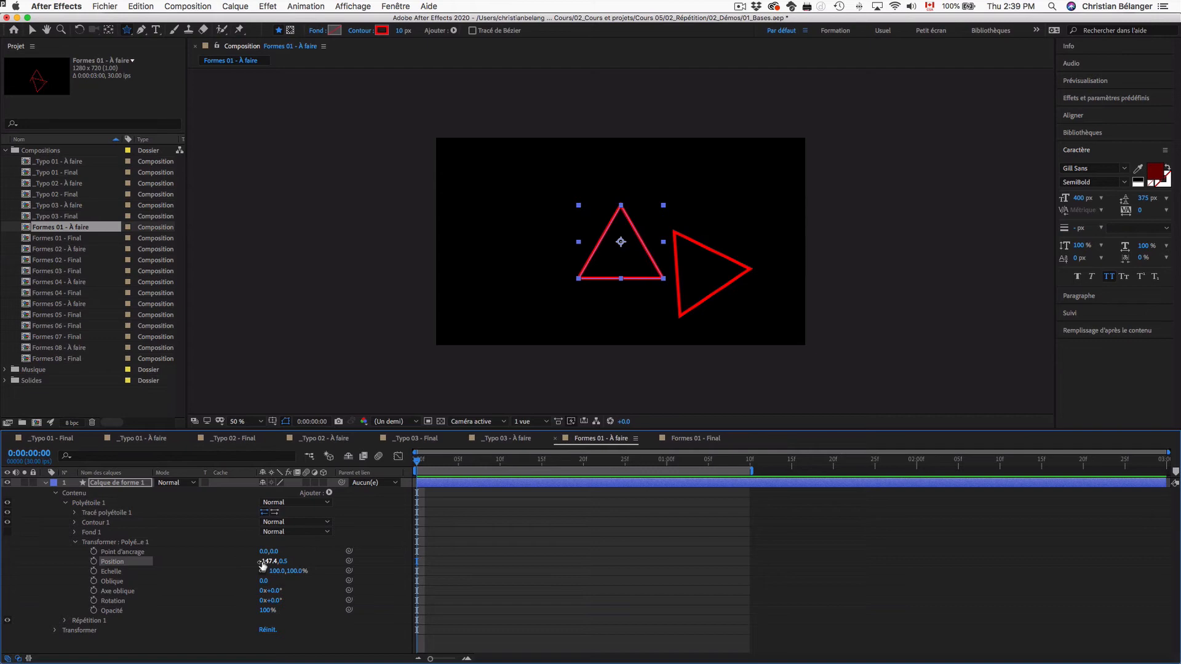
pyautogui.click(128, 543)
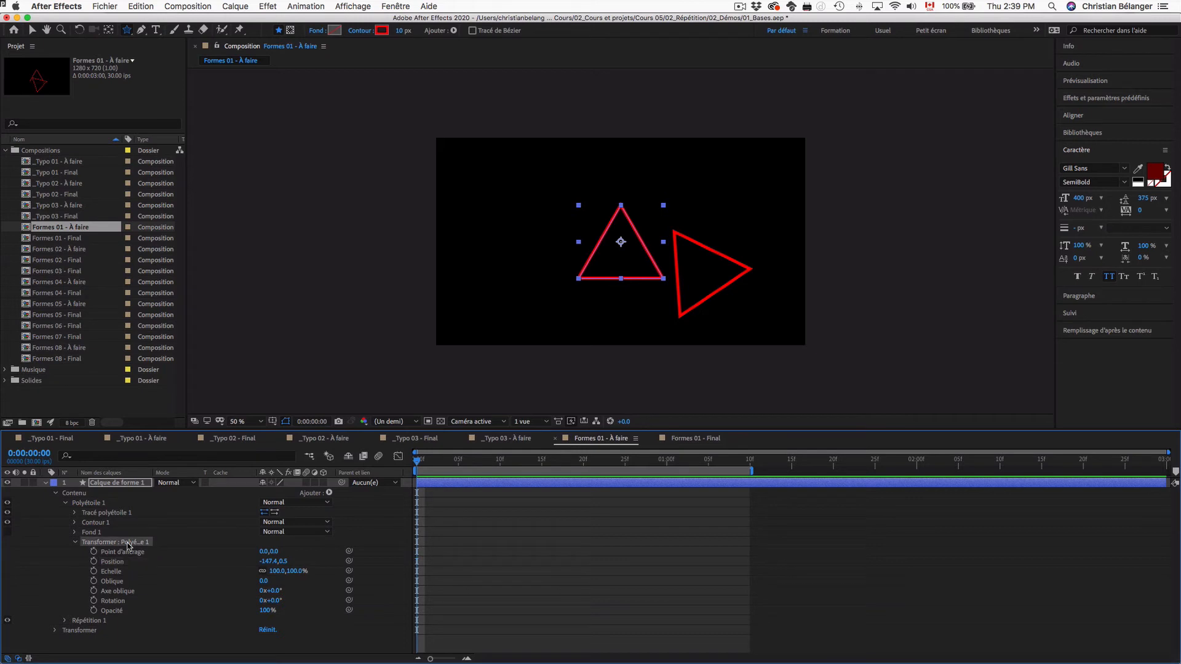
pyautogui.click(75, 542)
pyautogui.click(65, 503)
pyautogui.click(57, 522)
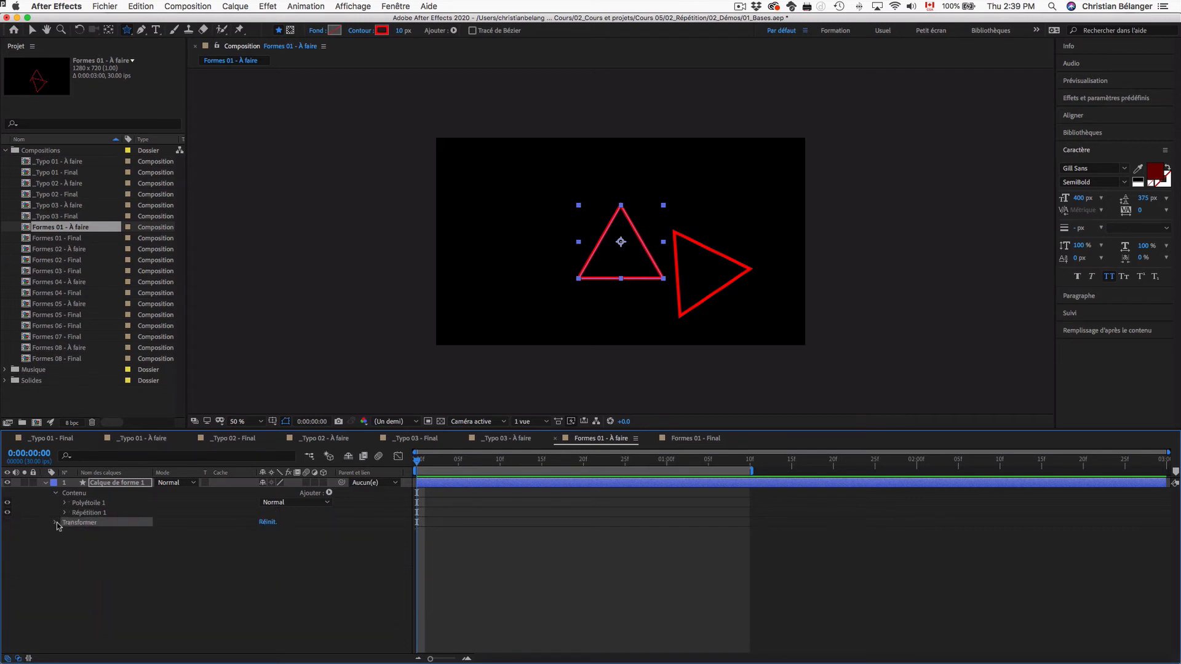
pyautogui.click(55, 522)
pyautogui.click(99, 543)
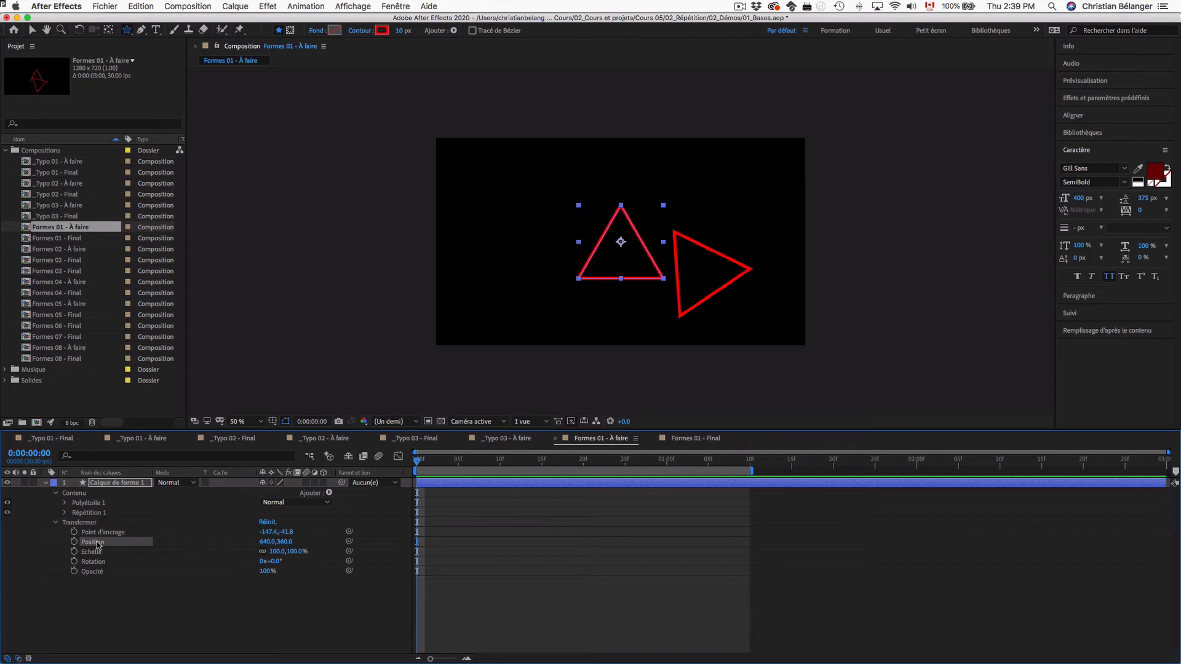
pyautogui.click(55, 522)
# Step: Reset the Position in the Polyétoile 1 group's transform to 0.0,0.0
pyautogui.click(83, 504)
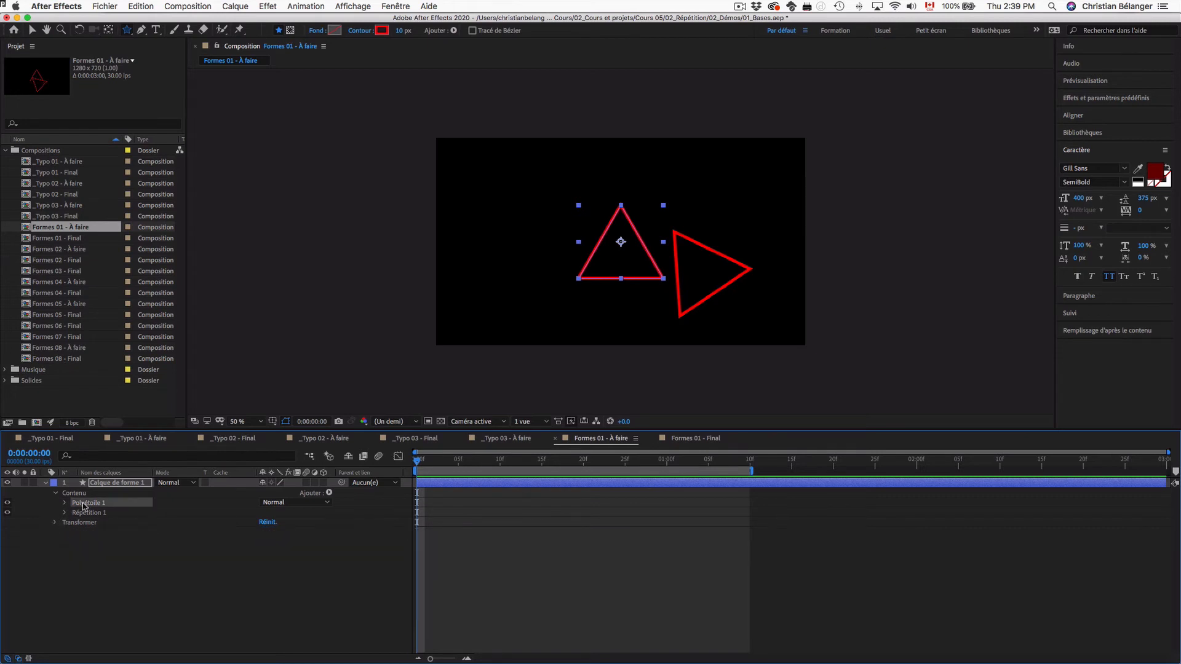
pyautogui.click(66, 502)
pyautogui.click(74, 542)
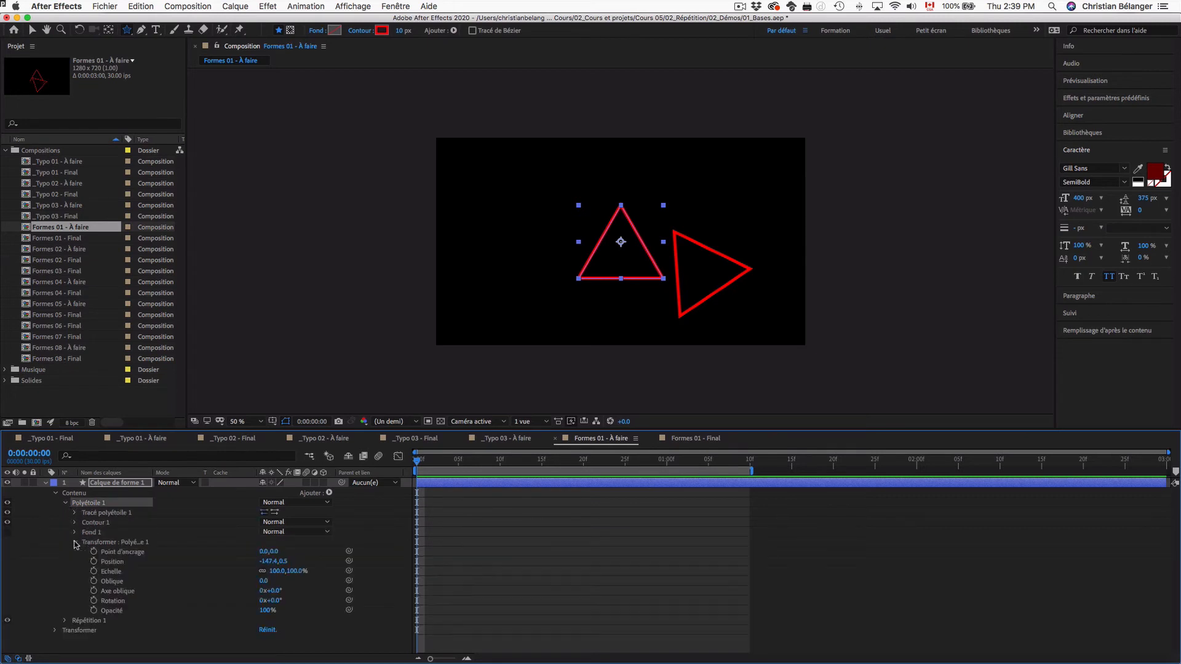
pyautogui.click(107, 563)
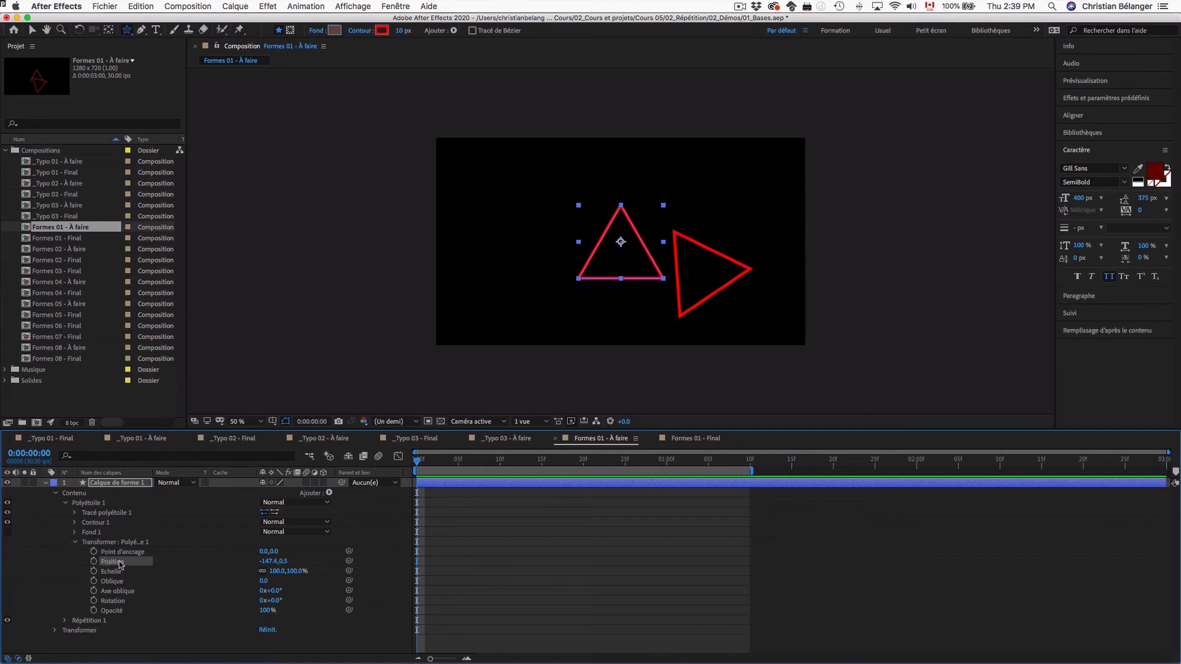
pyautogui.rightClick(120, 564)
pyautogui.click(175, 607)
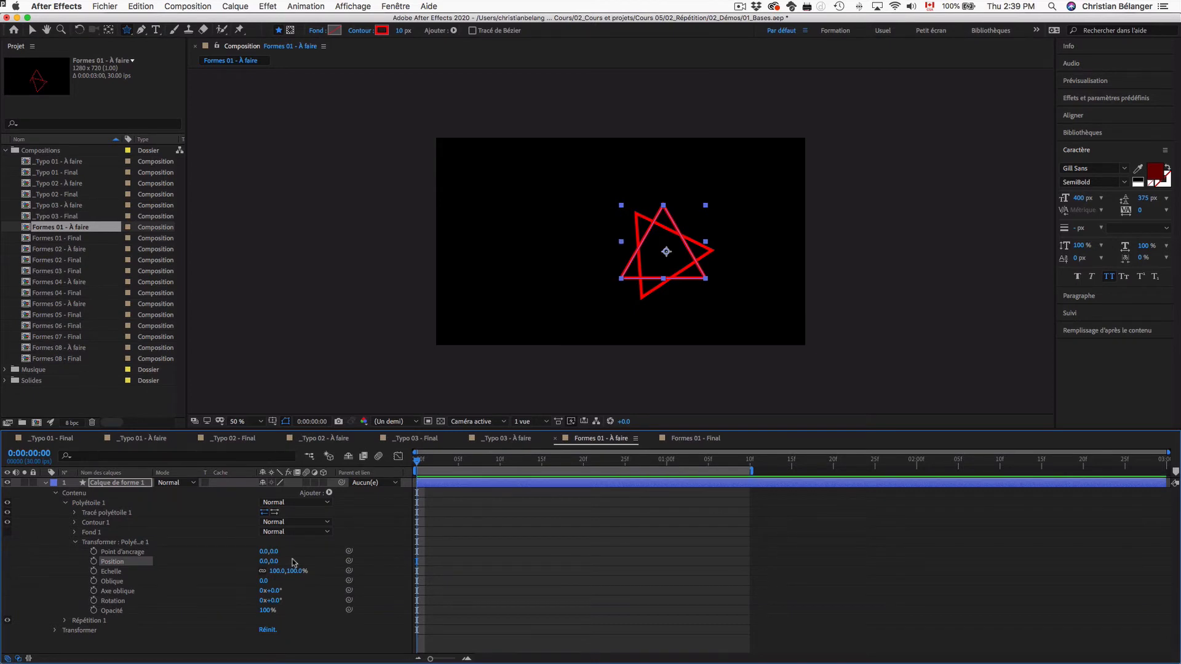
# Step: Set the Rotation in the Répétition 1 transform to 0x-139.0°
pyautogui.click(74, 543)
pyautogui.click(65, 552)
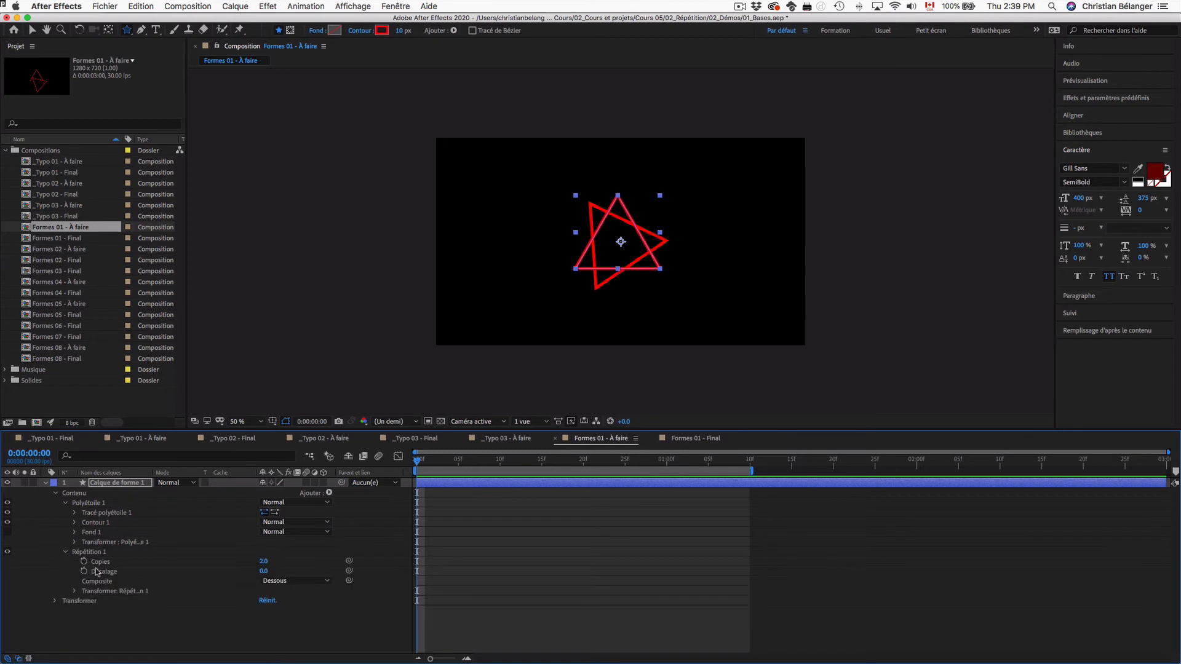
pyautogui.click(75, 592)
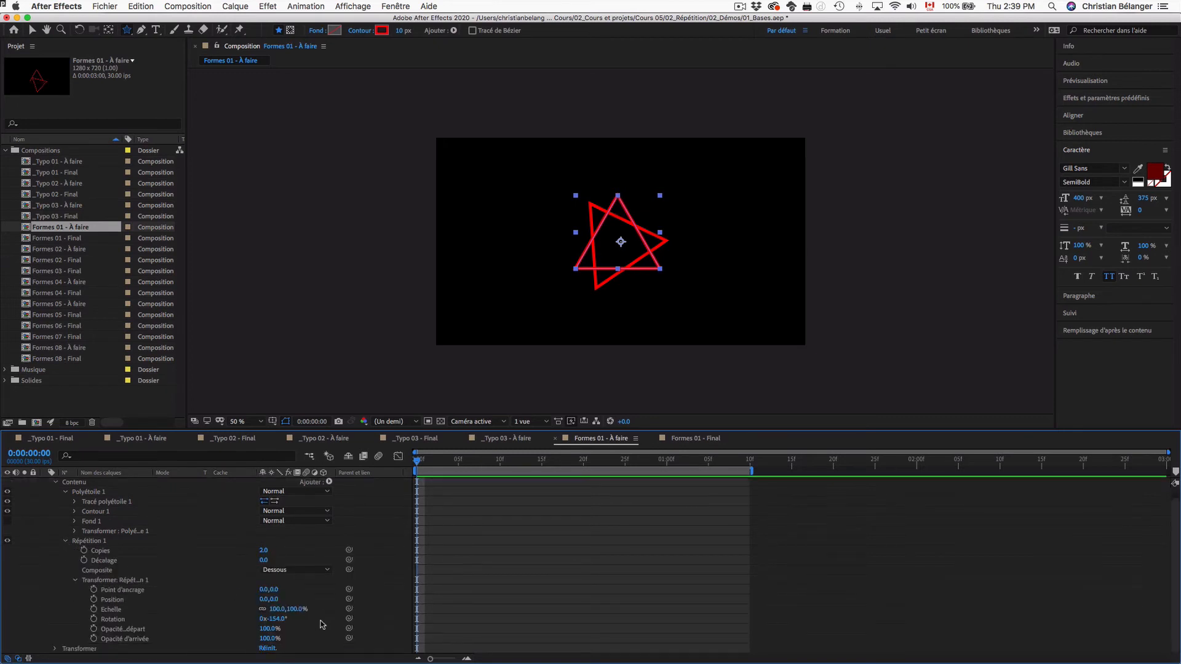
pyautogui.moveTo(276, 620)
pyautogui.mouseDown()
pyautogui.moveTo(290, 618)
pyautogui.moveTo(187, 617)
pyautogui.moveTo(280, 618)
pyautogui.mouseUp()
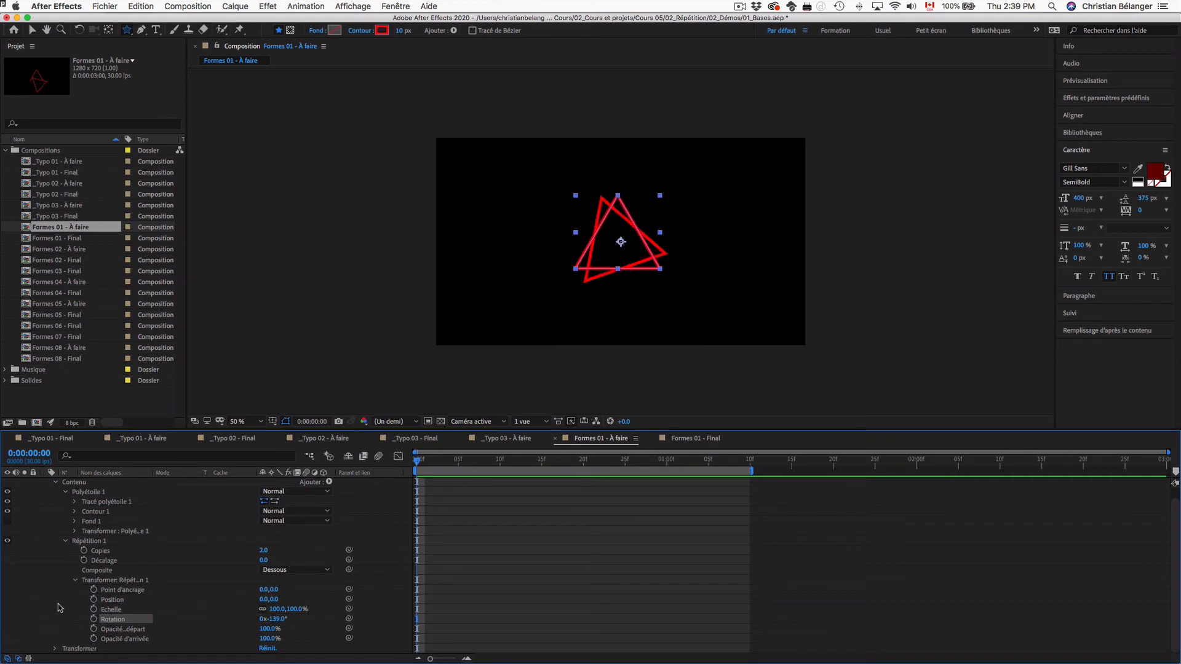
pyautogui.scroll(1, 76, 483)
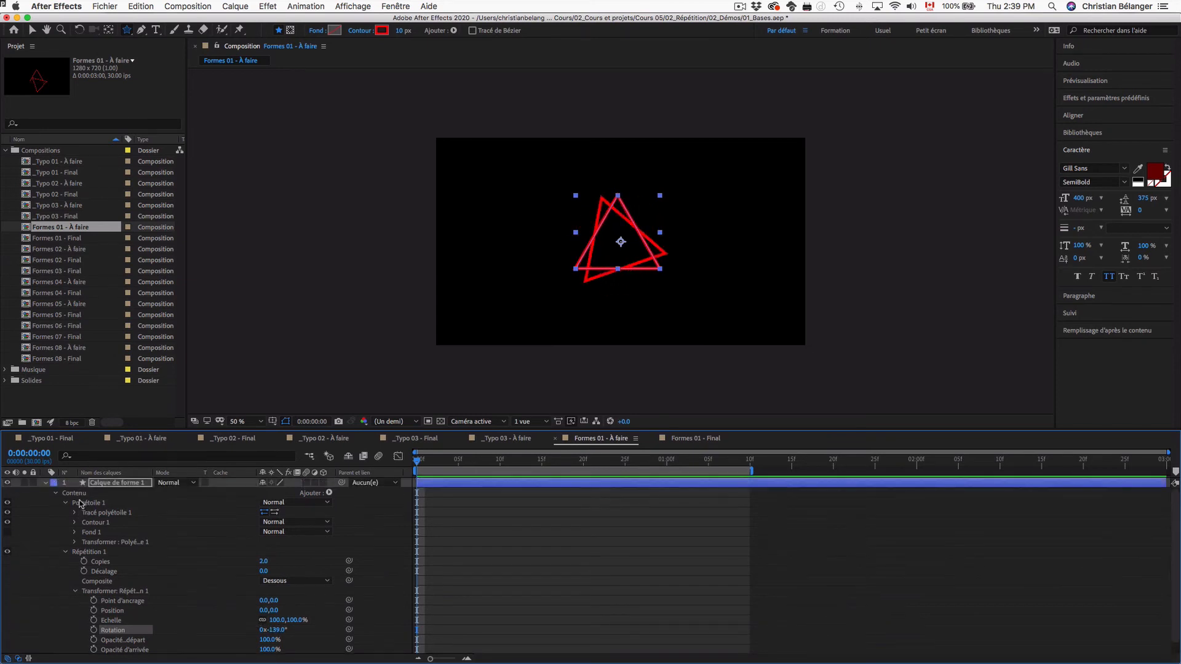
# Step: Delete the shape layer and draw a new red-stroked triangle above and left of the composition centre, at about -158,-64
pyautogui.click(110, 484)
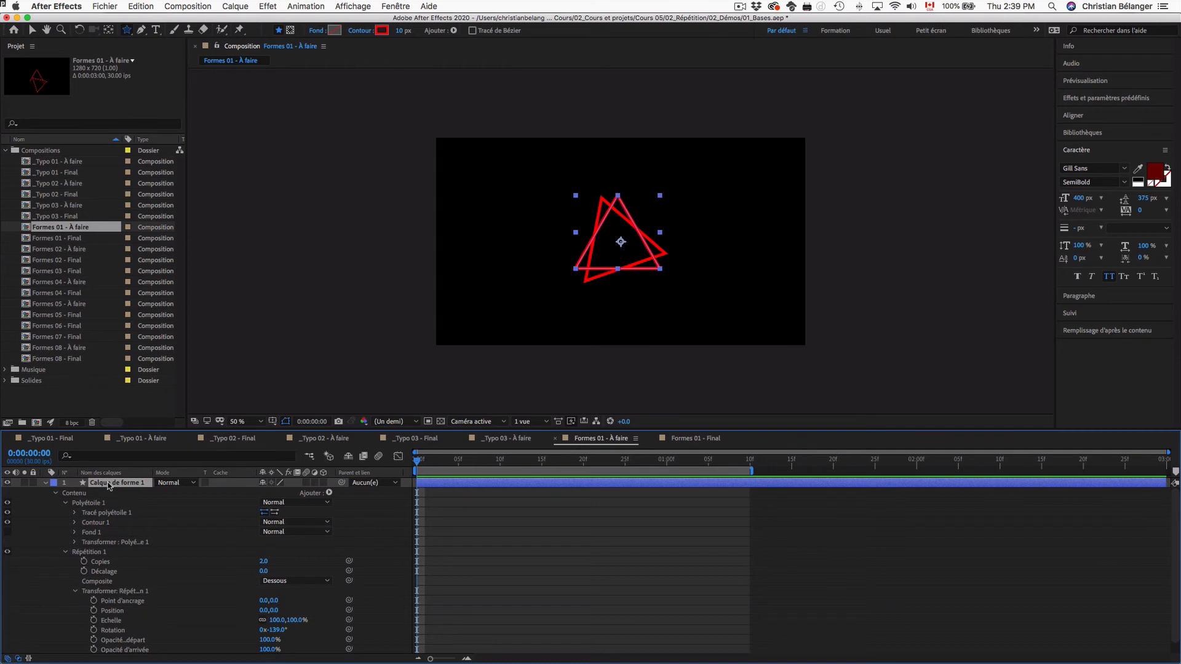
pyautogui.press('Delete')
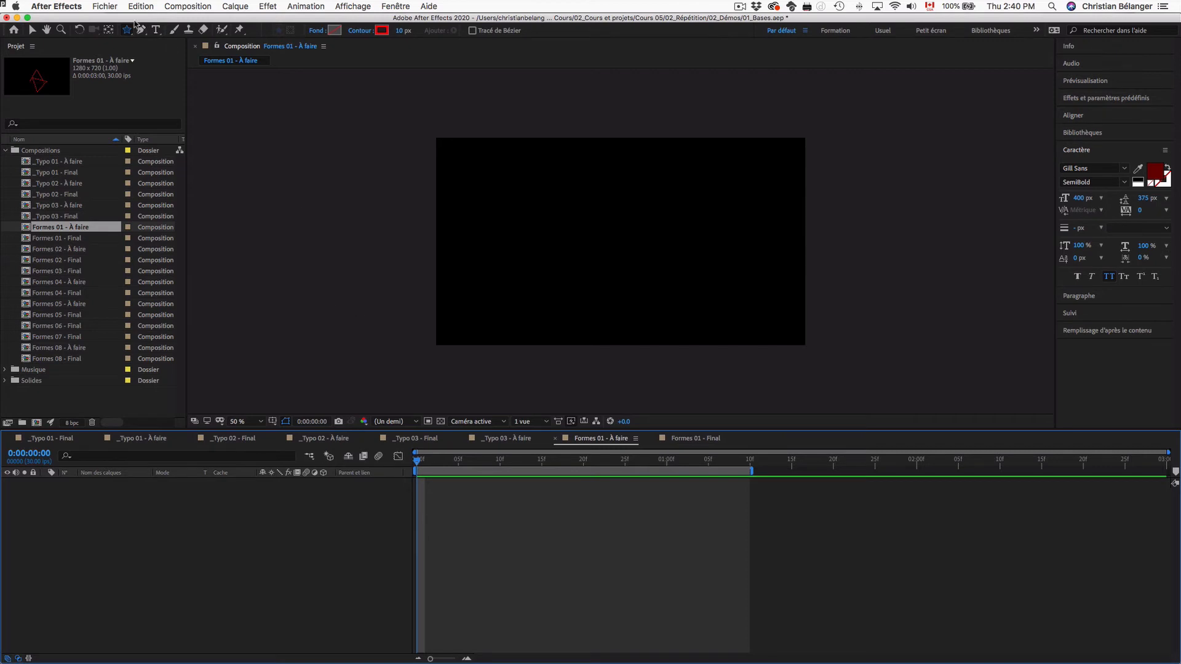
pyautogui.moveTo(569, 220); pyautogui.dragTo(609, 258)
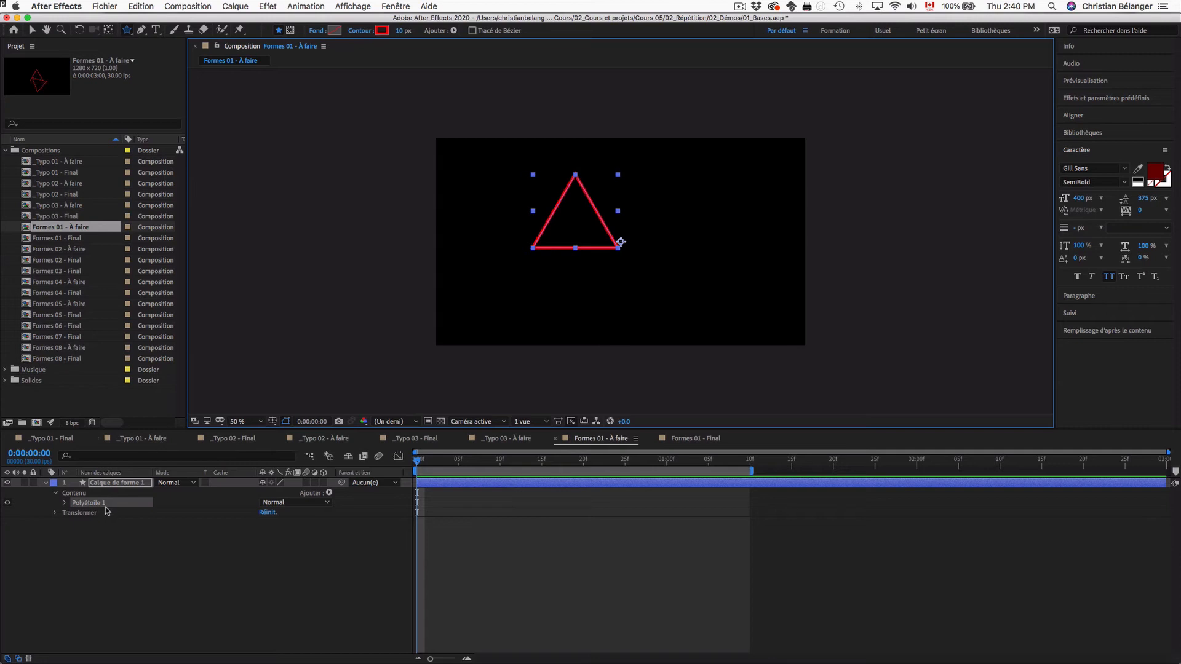
# Step: Reset the new triangle's Position to 0.0,0.0 in the Polyétoile 1 group's transform
pyautogui.click(65, 503)
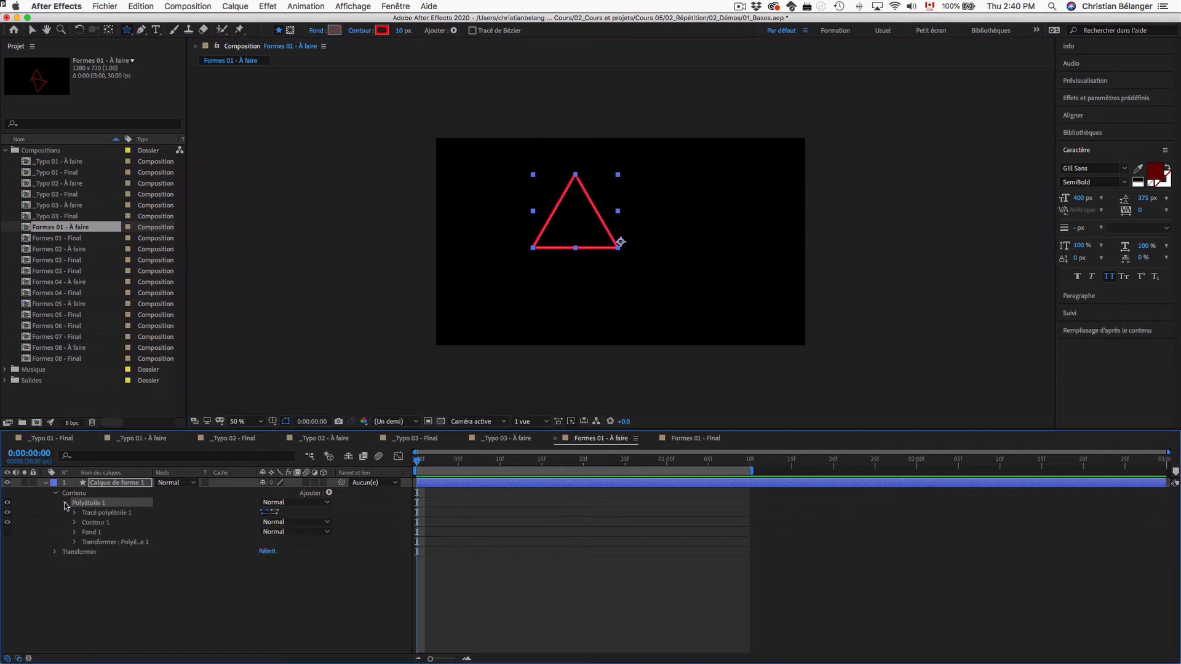
pyautogui.click(75, 542)
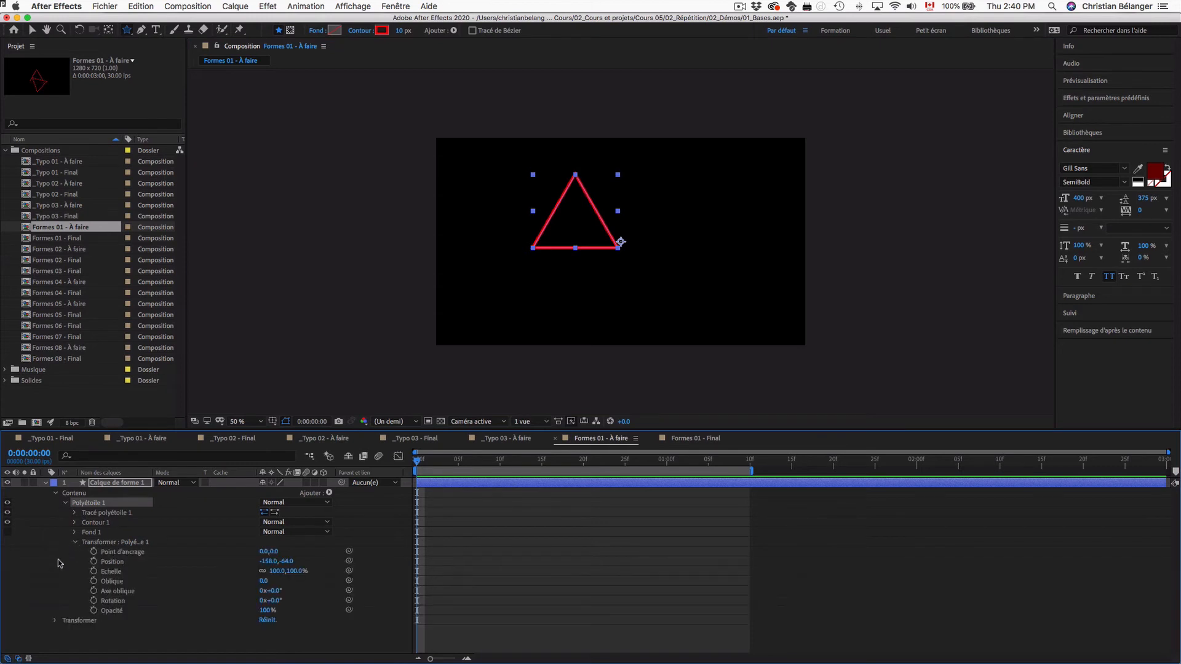
pyautogui.click(108, 562)
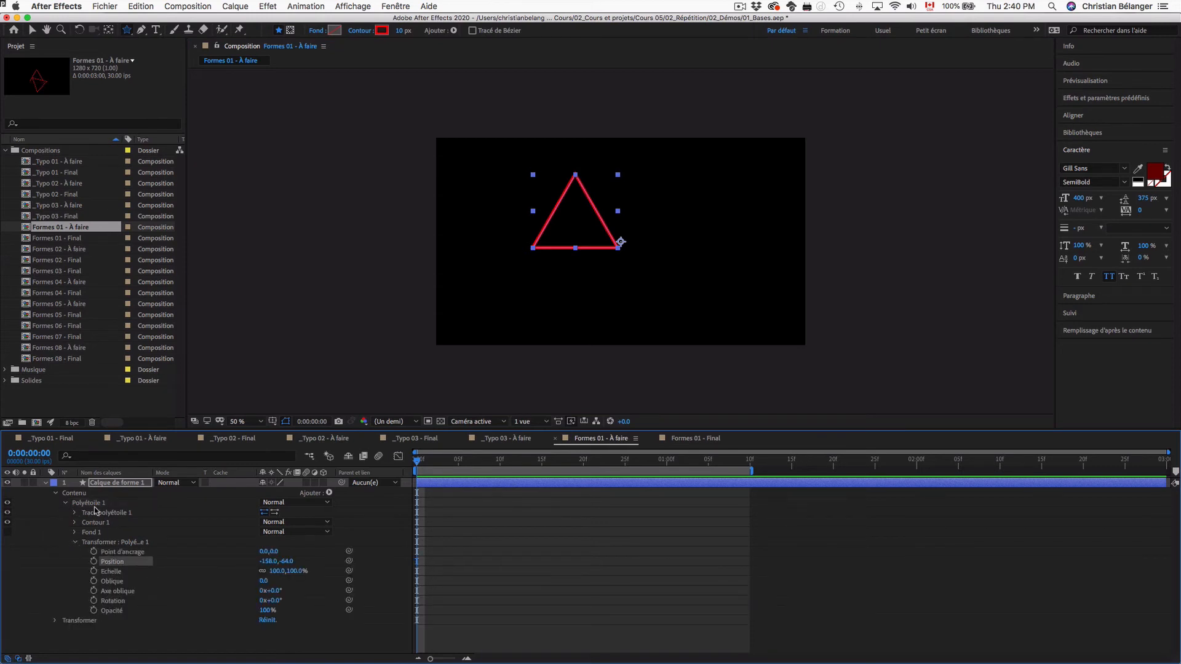
pyautogui.rightClick(117, 564)
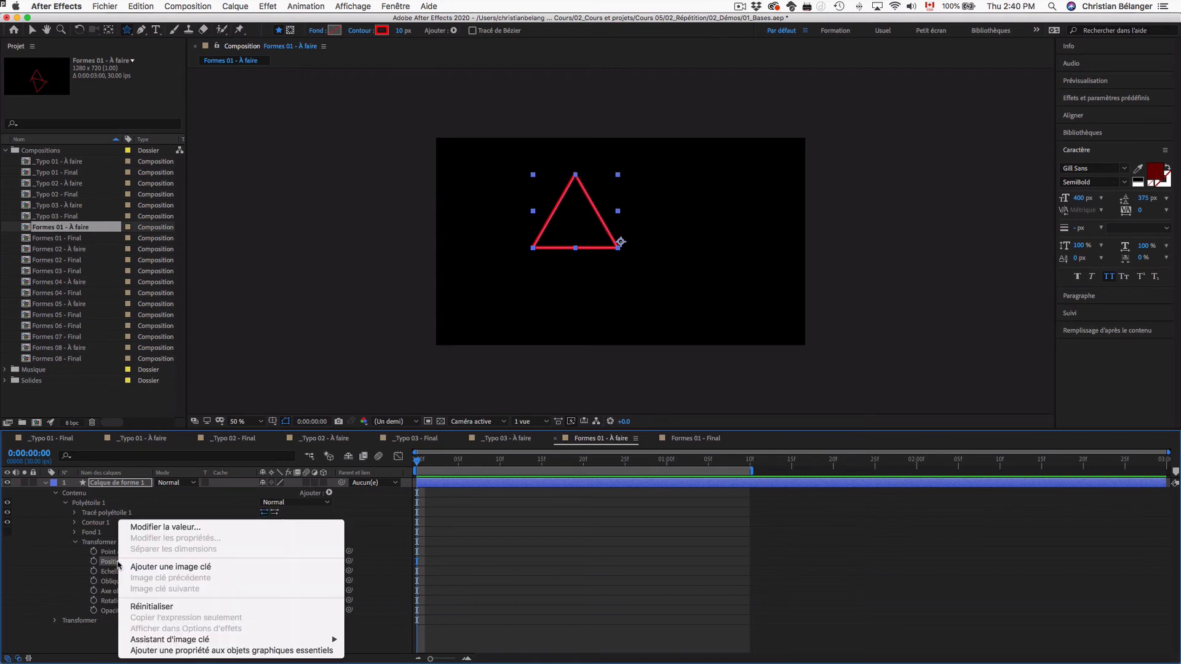
pyautogui.click(148, 608)
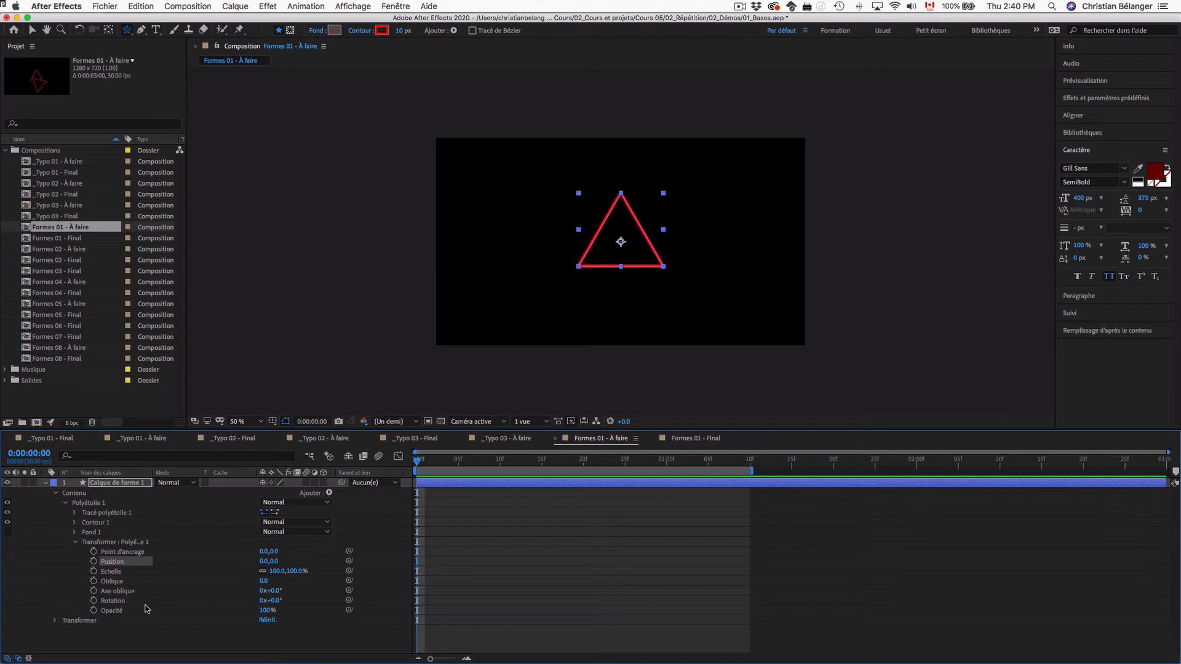
pyautogui.click(75, 542)
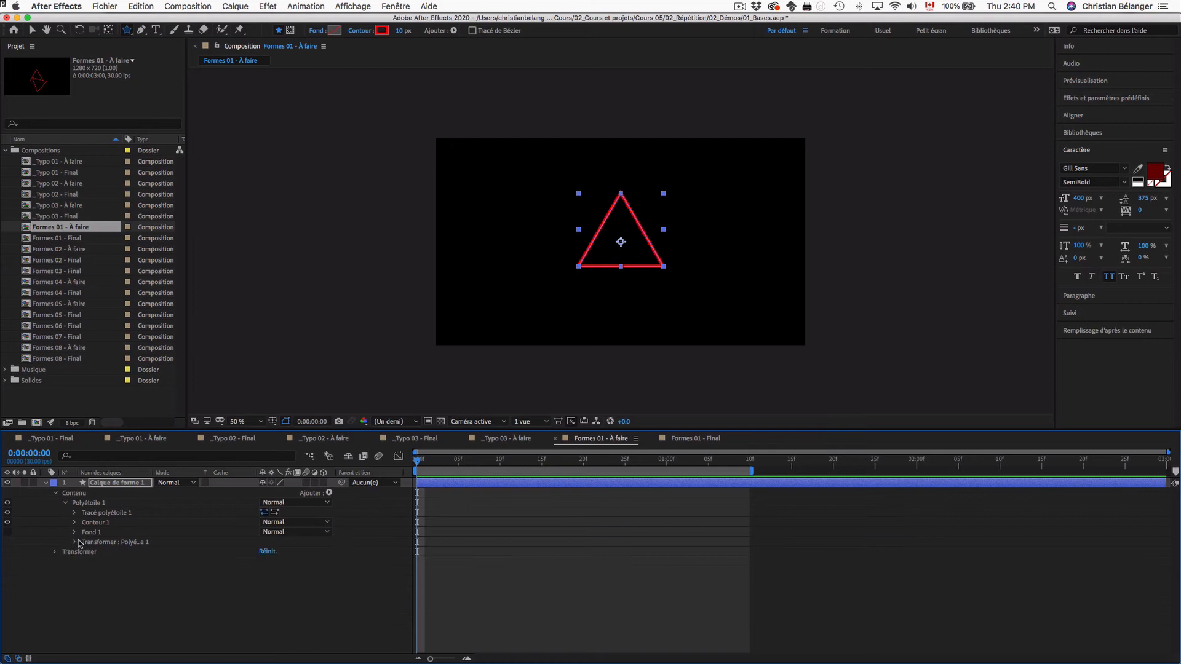
pyautogui.click(66, 503)
# Step: Add a Répétition operator to the new layer's Contenu, beside the Polyétoile 1 group, and expand its settings
pyautogui.click(75, 495)
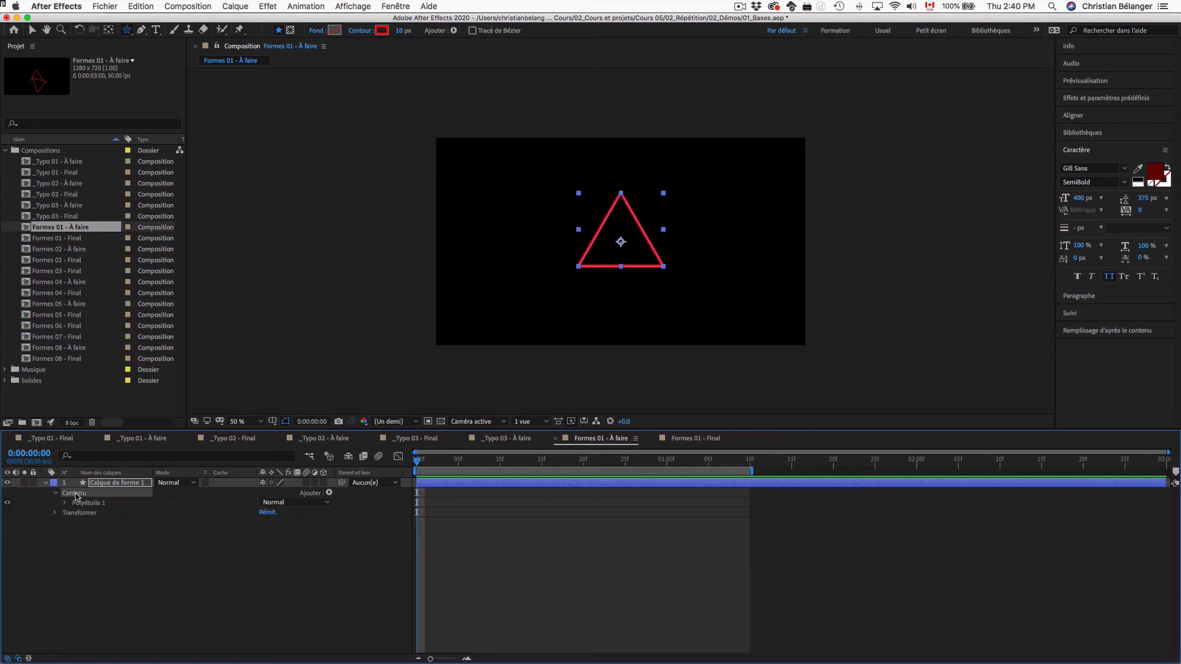
pyautogui.click(329, 493)
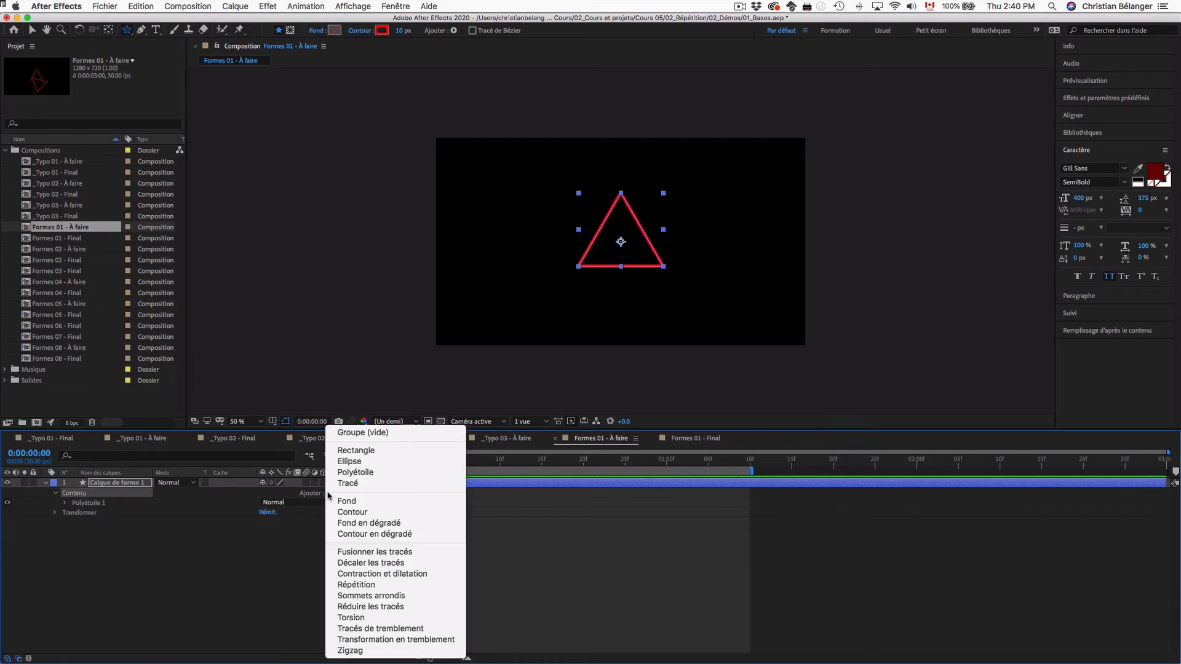
pyautogui.click(360, 585)
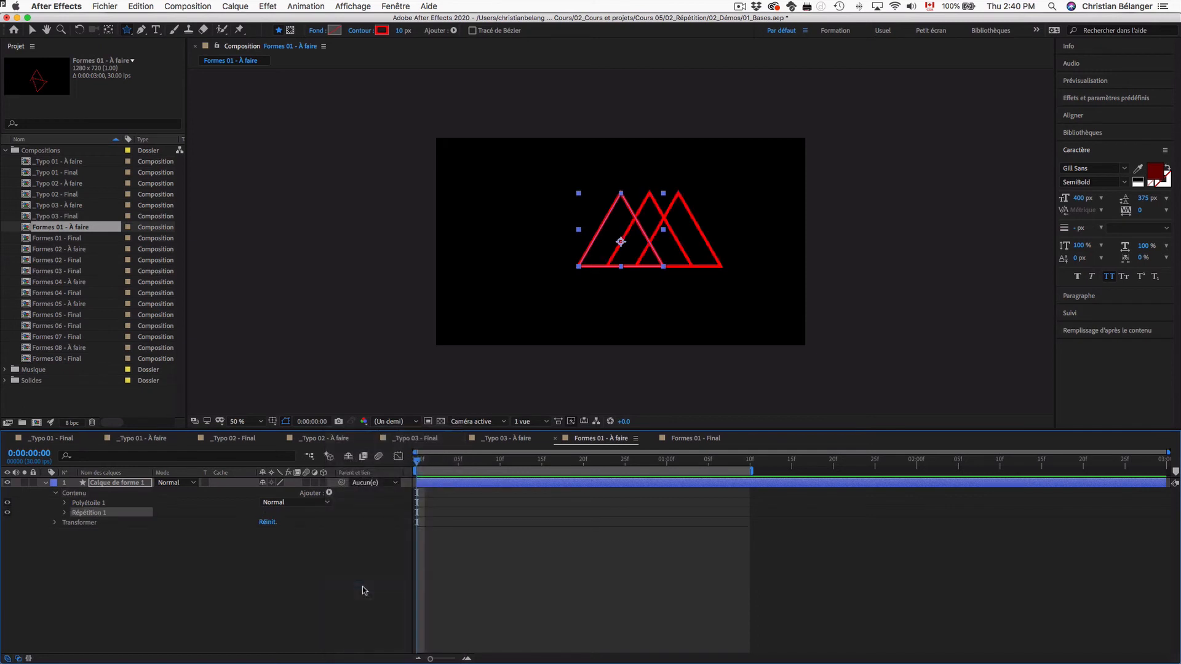
pyautogui.click(64, 512)
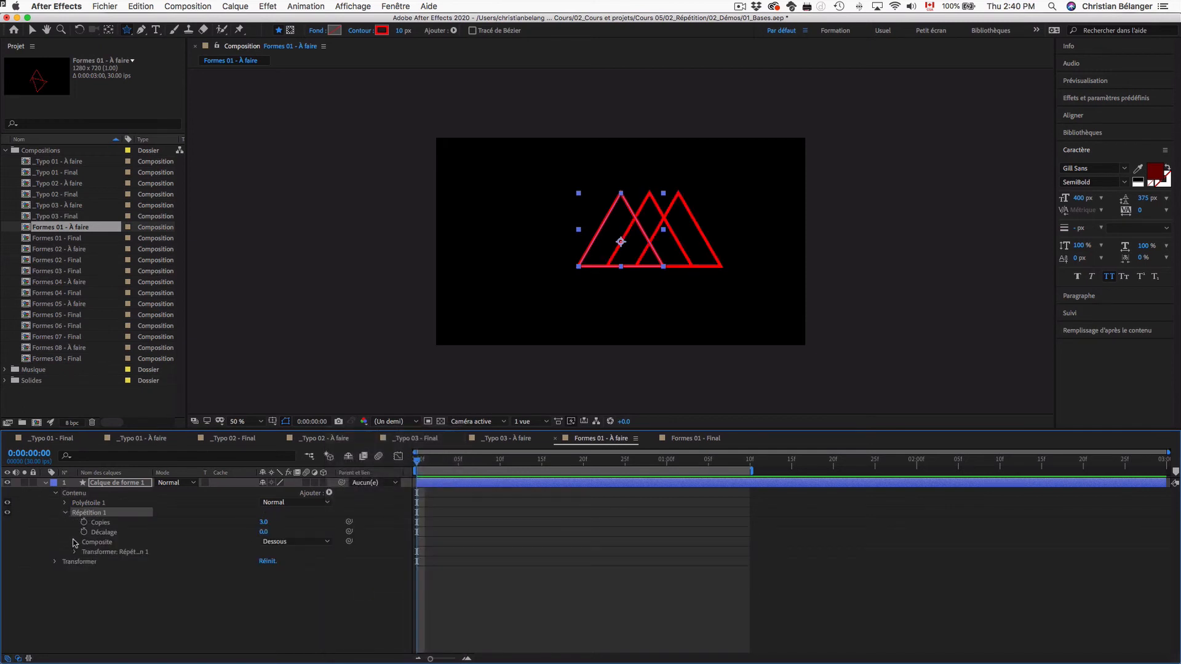
# Step: Expand the Répétition 1 transform and set the number of Copies to 2
pyautogui.click(75, 552)
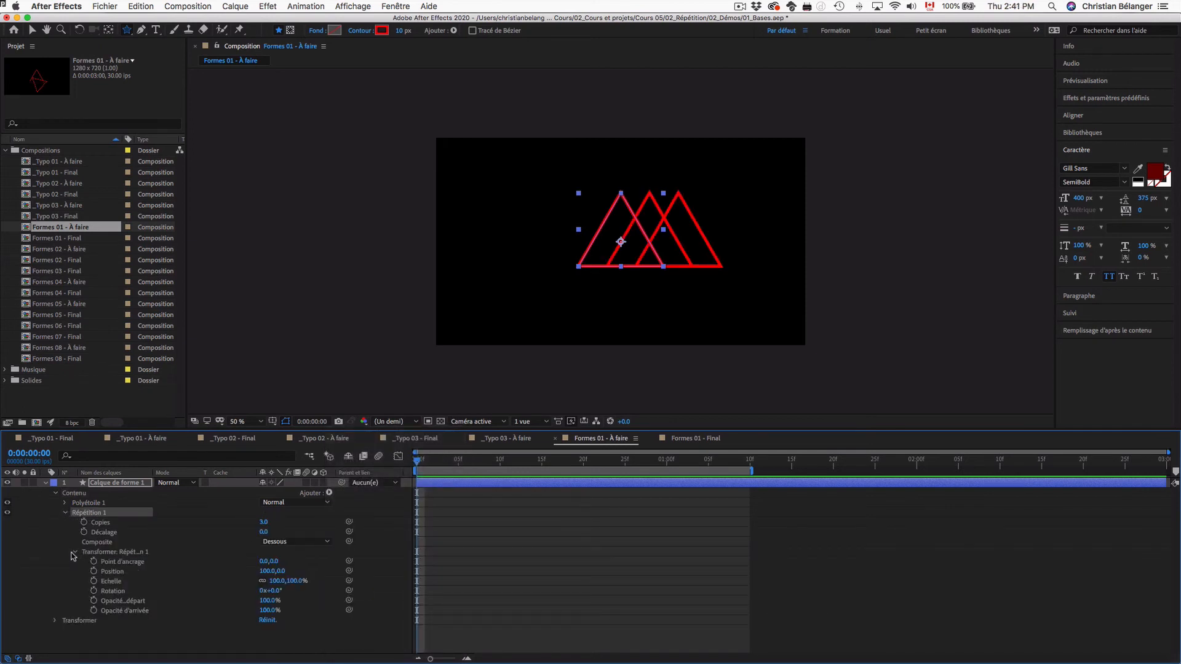
pyautogui.click(263, 522)
pyautogui.write('2')
pyautogui.press('Return')
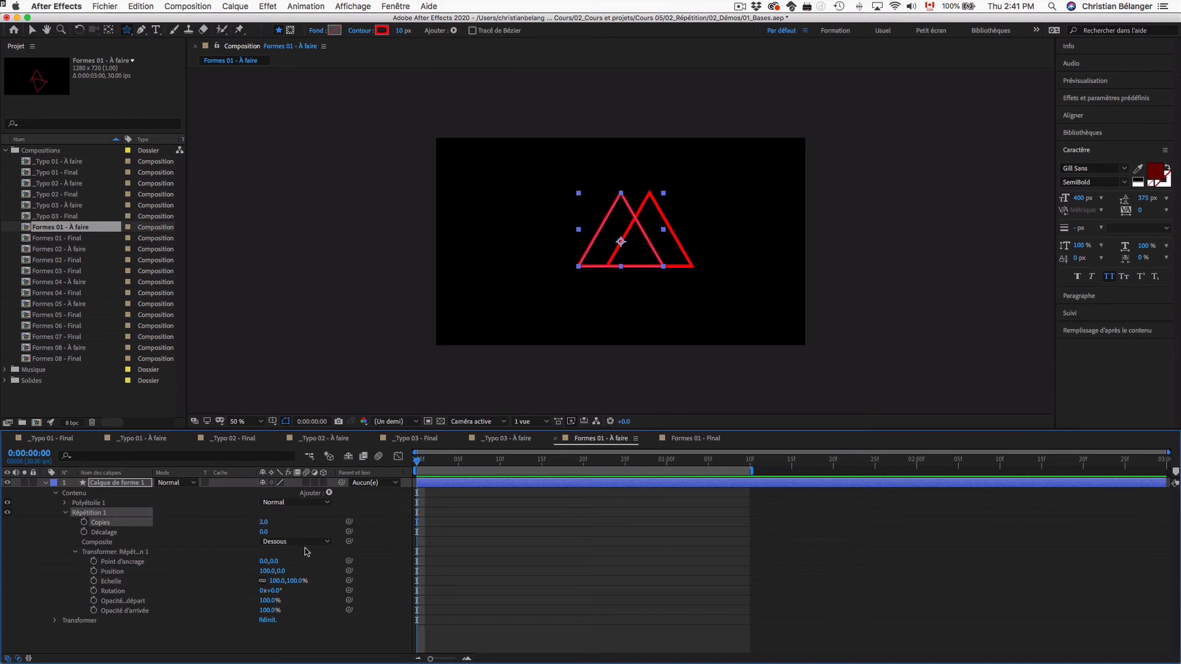
# Step: Set the Répétition 1 transform's Position to 0.0,0.0 and its Rotation to 0x+109.0°
pyautogui.click(263, 571)
pyautogui.write('0')
pyautogui.press('Return')
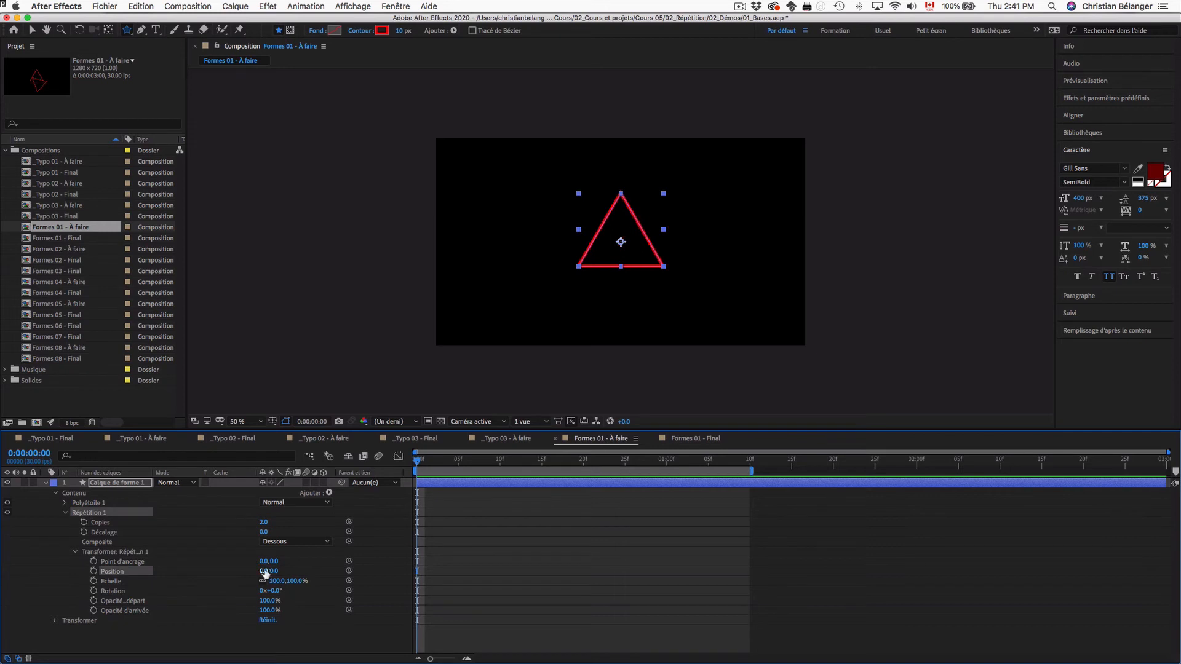
pyautogui.moveTo(270, 590); pyautogui.dragTo(345, 599)
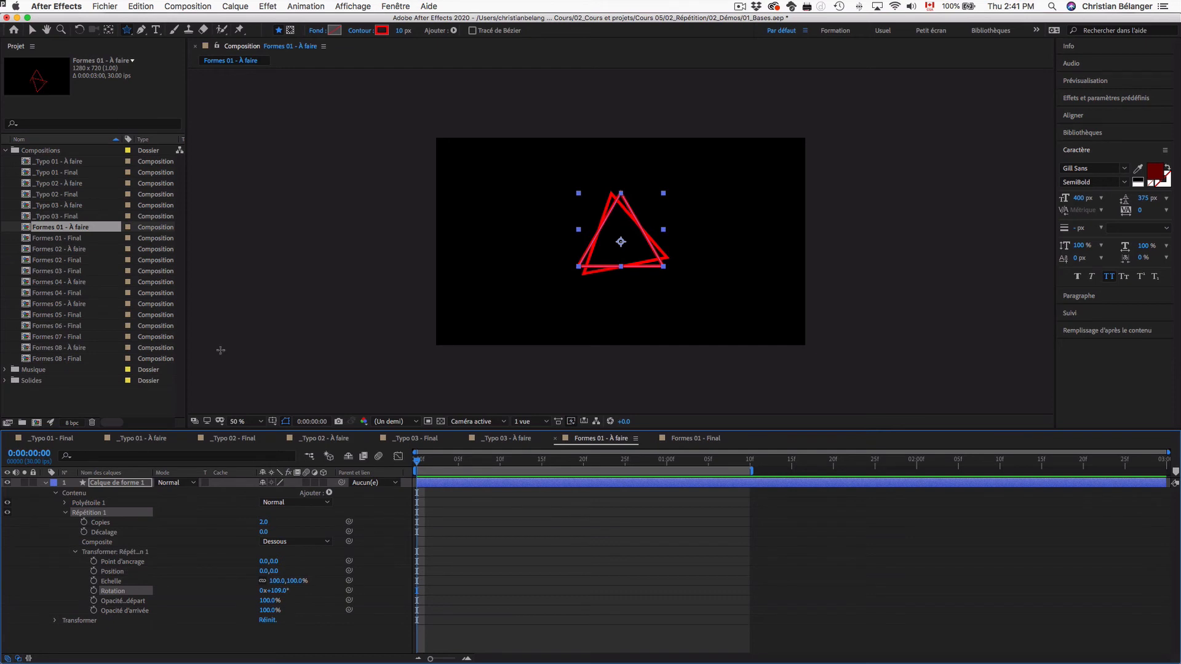
# Step: Open the Formes 02 - À faire composition and fit its view at 50 %
pyautogui.click(78, 251)
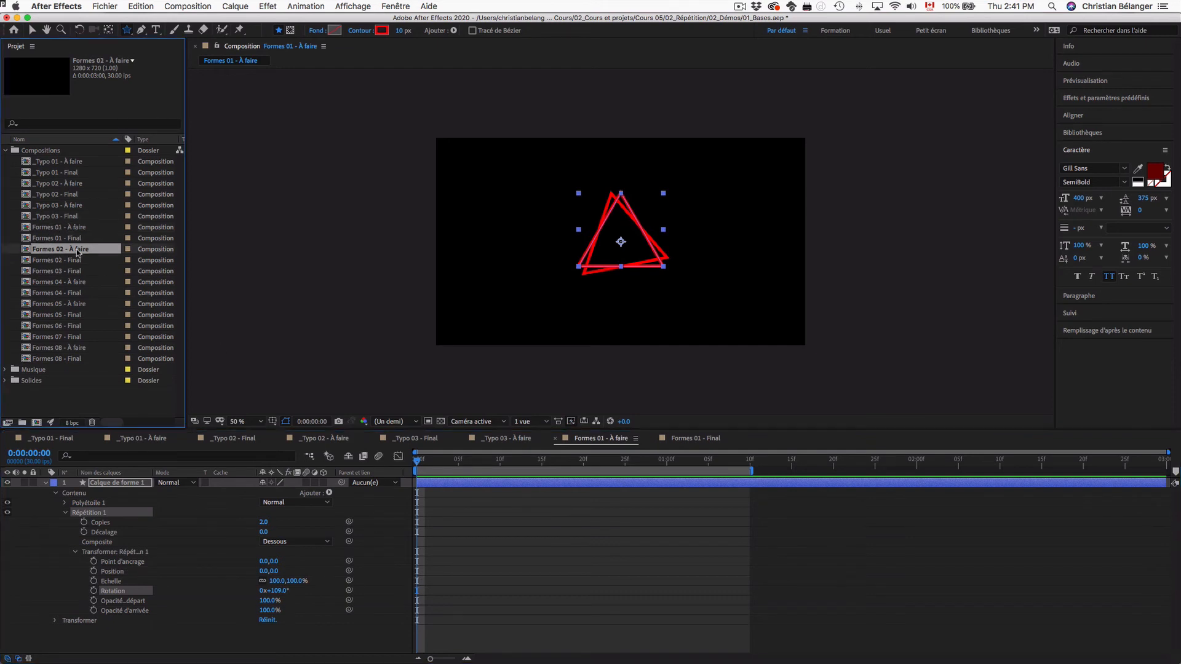
pyautogui.doubleClick(78, 251)
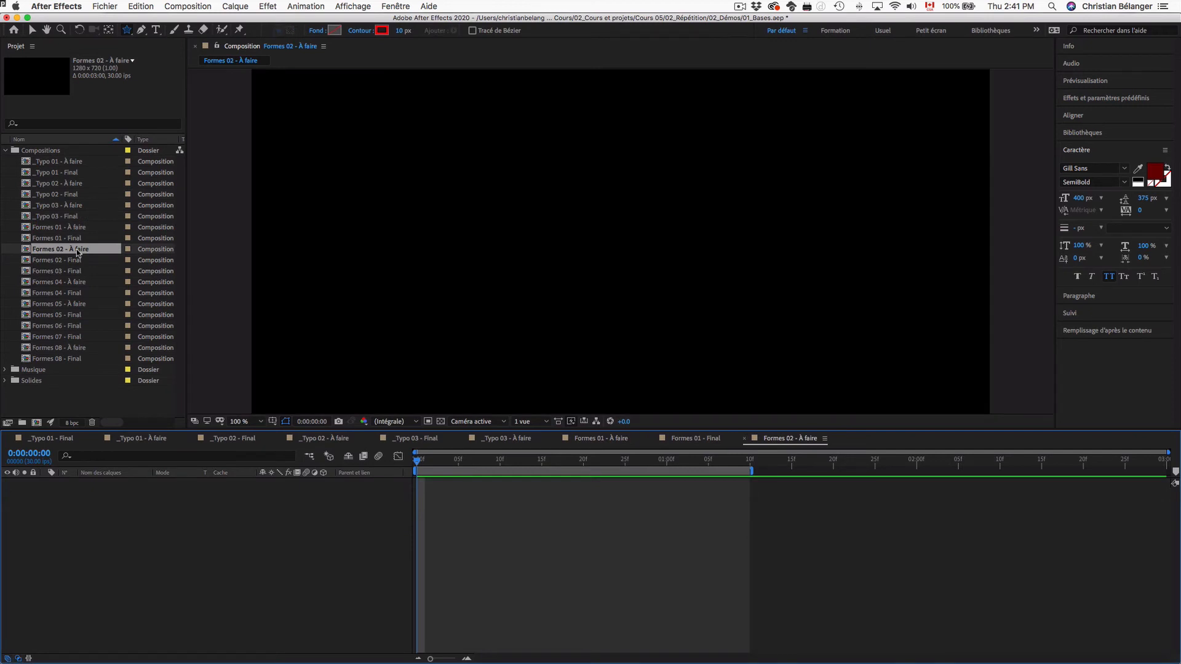
pyautogui.press(',')
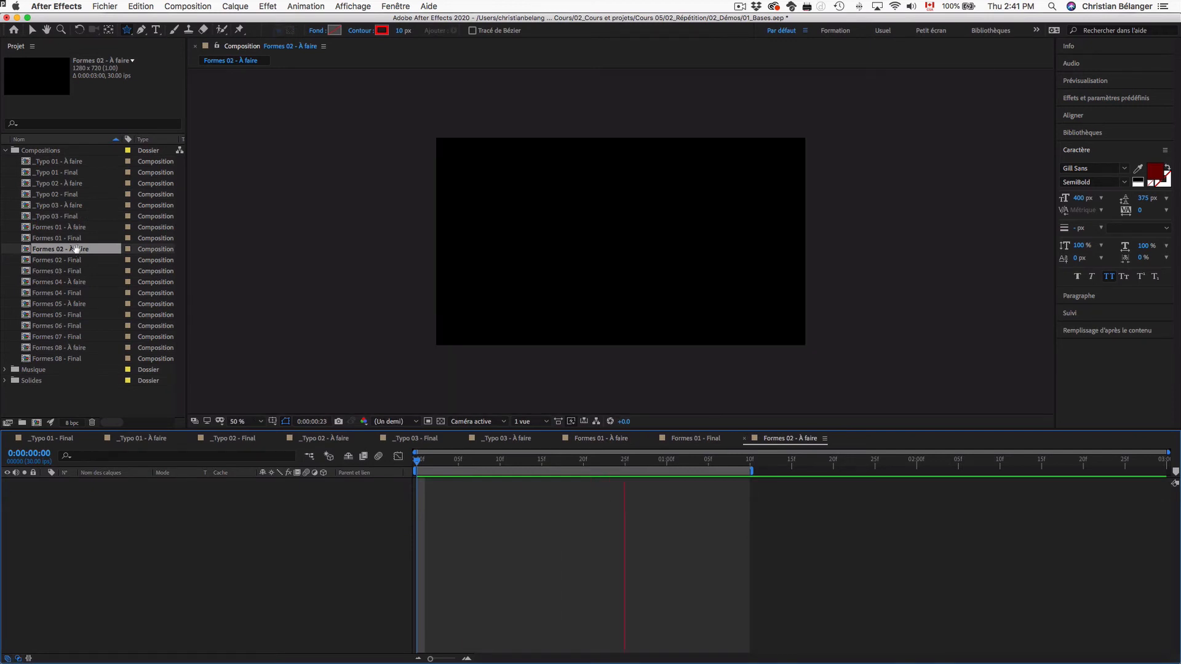
pyautogui.press('space')
# Step: Open the Formes 02 - Final composition and preview its animation
pyautogui.doubleClick(74, 261)
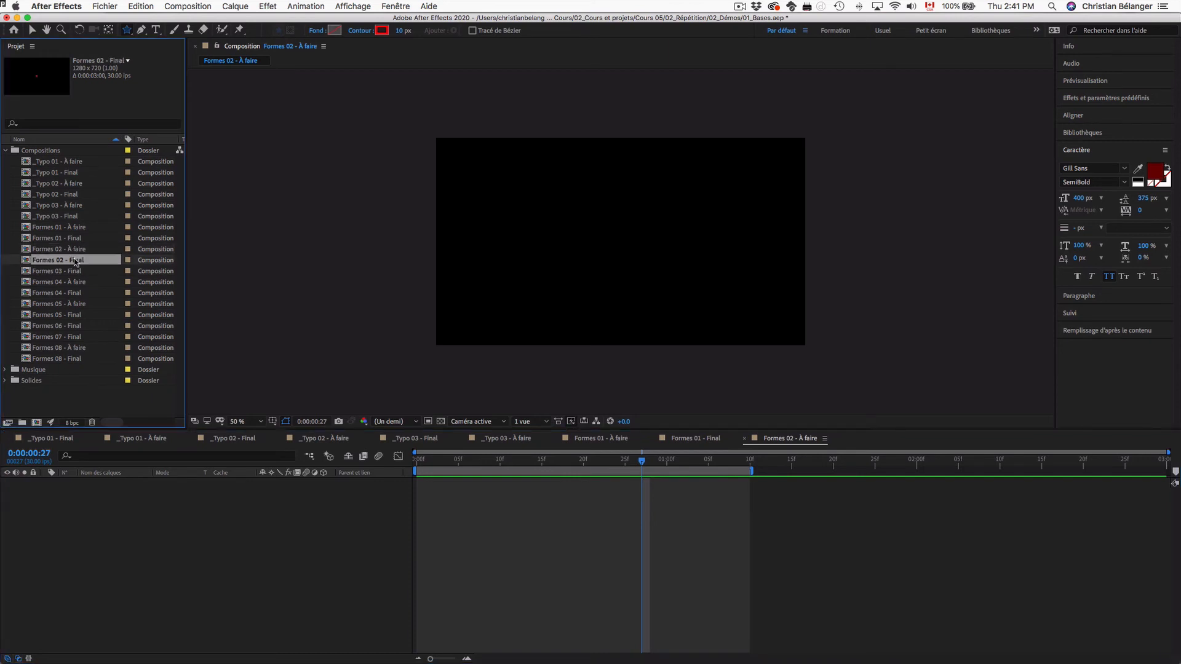
pyautogui.press(',')
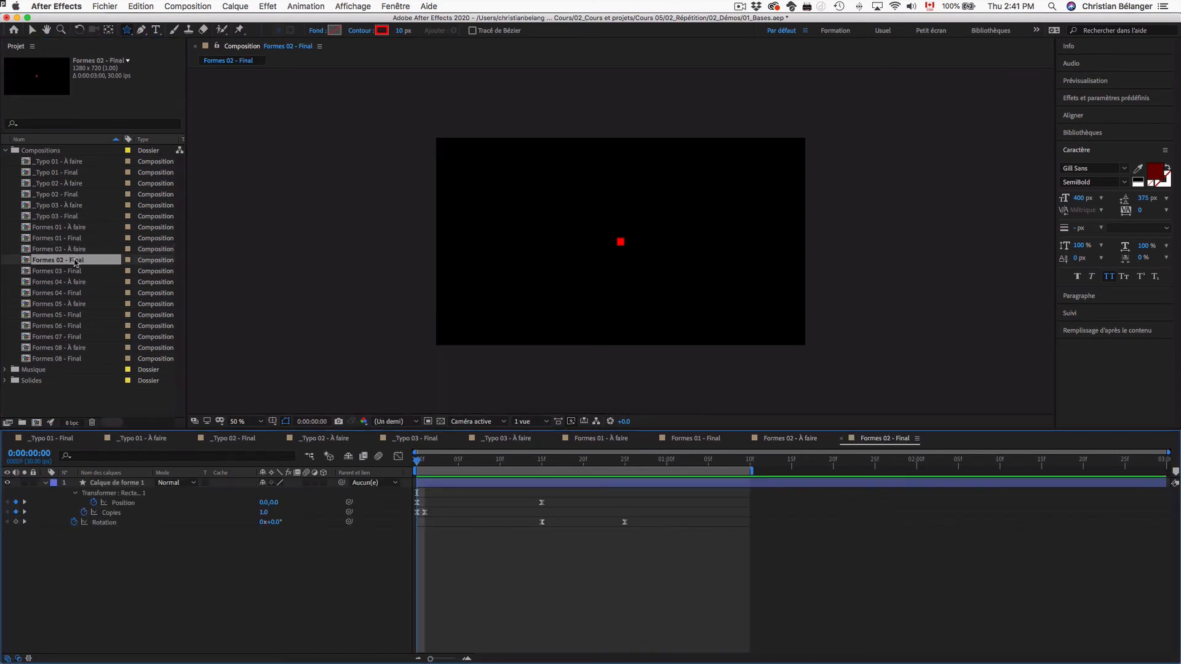
pyautogui.press('space')
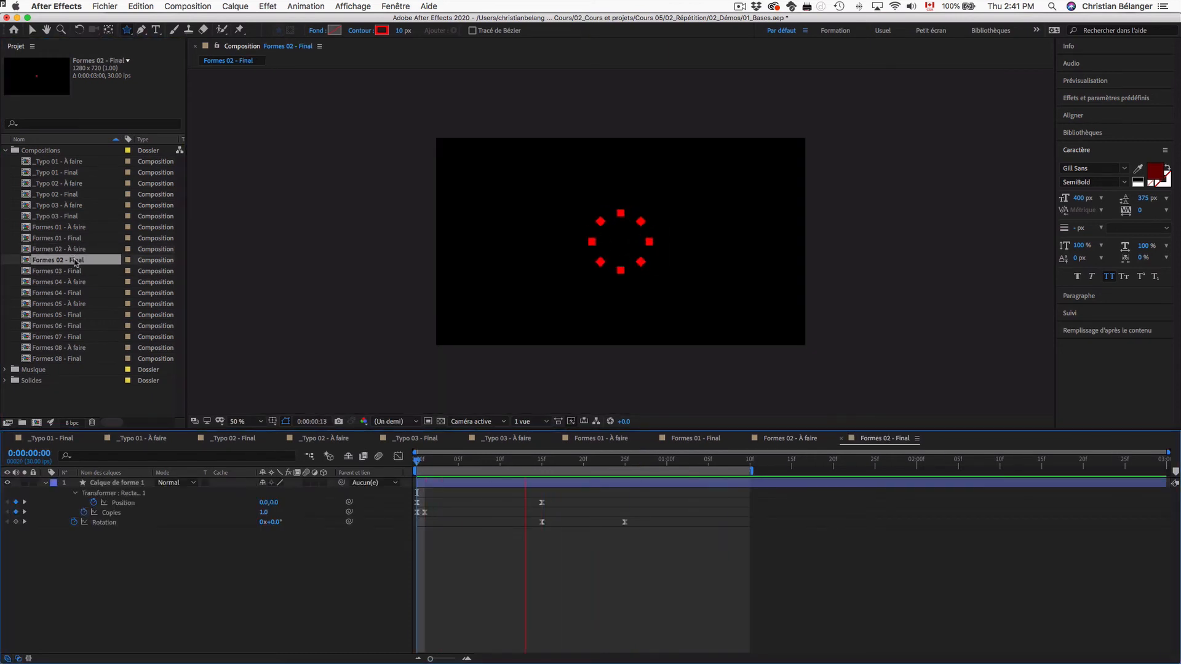
pyautogui.press('space')
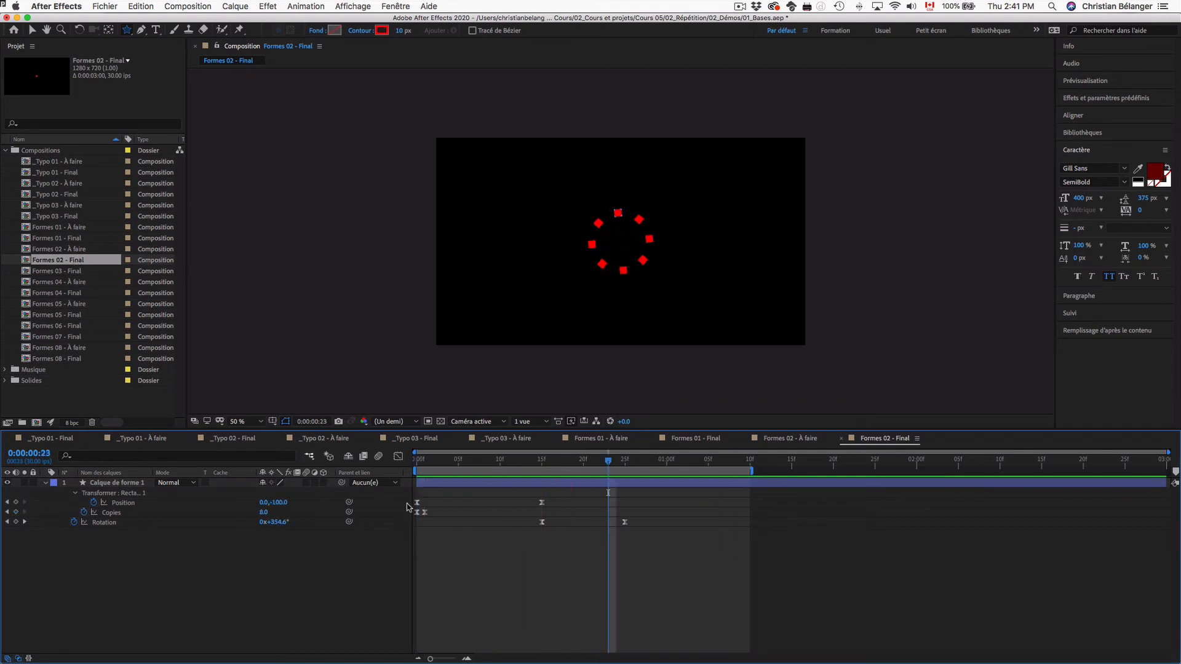
# Step: Scrub Formes 02 - Final from its first frame to frame 25 and examine the Position, Copies and Rotation keyframes
pyautogui.moveTo(423, 461); pyautogui.dragTo(399, 465)
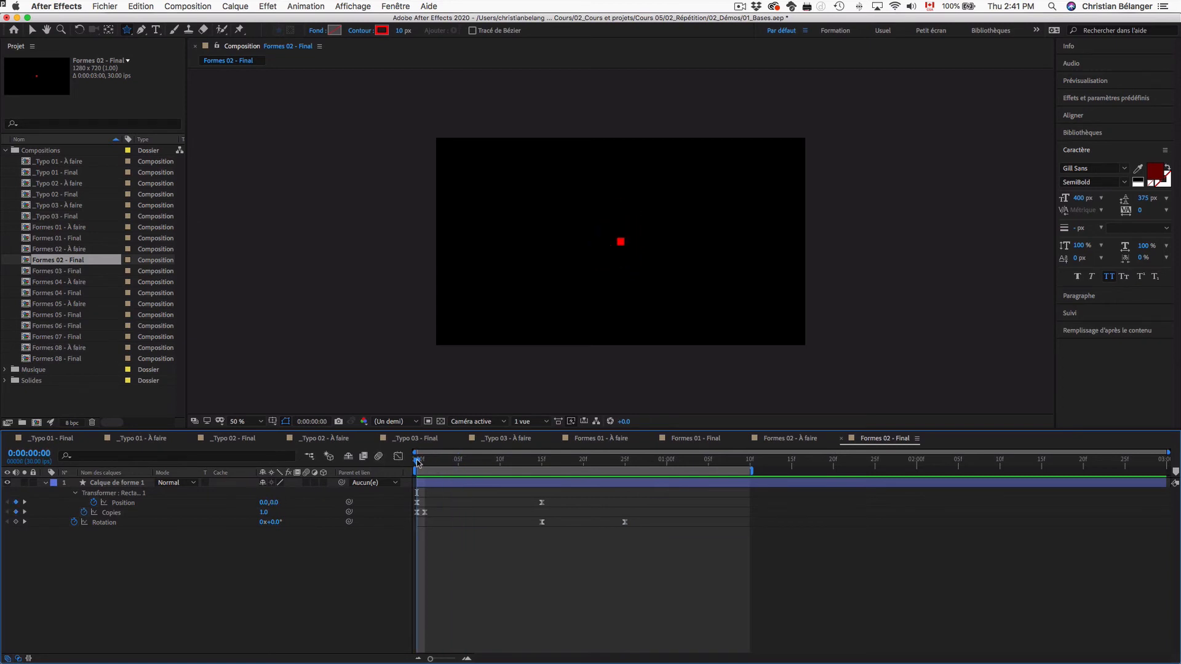
pyautogui.moveTo(417, 463); pyautogui.dragTo(625, 467)
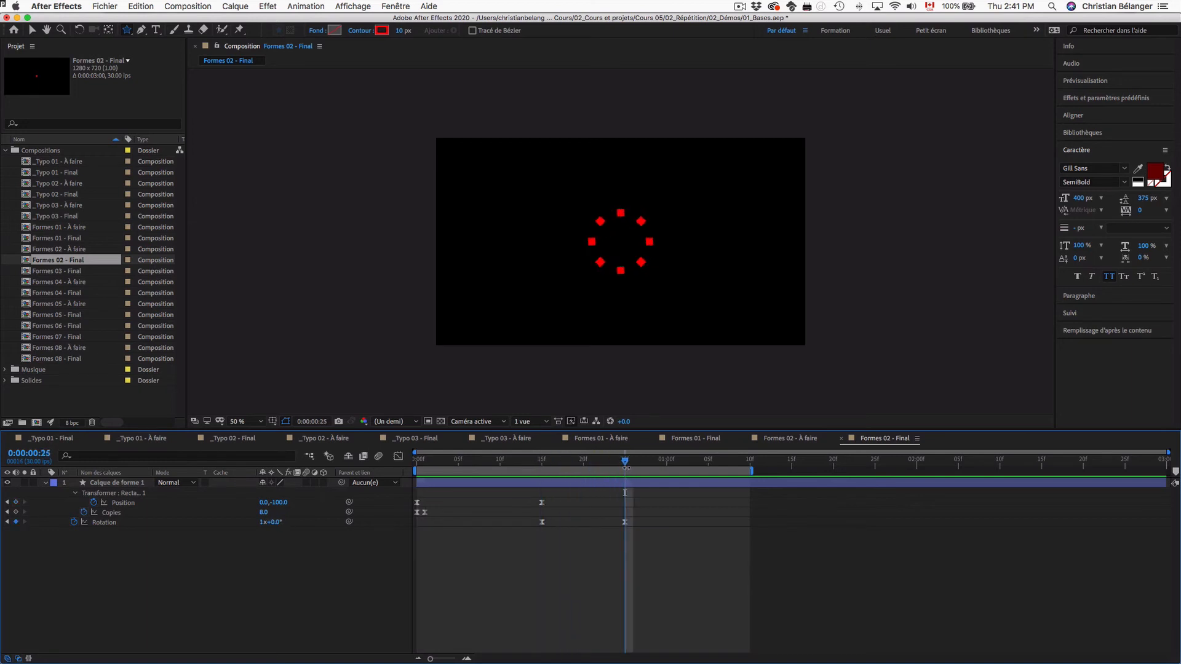
pyautogui.click(116, 512)
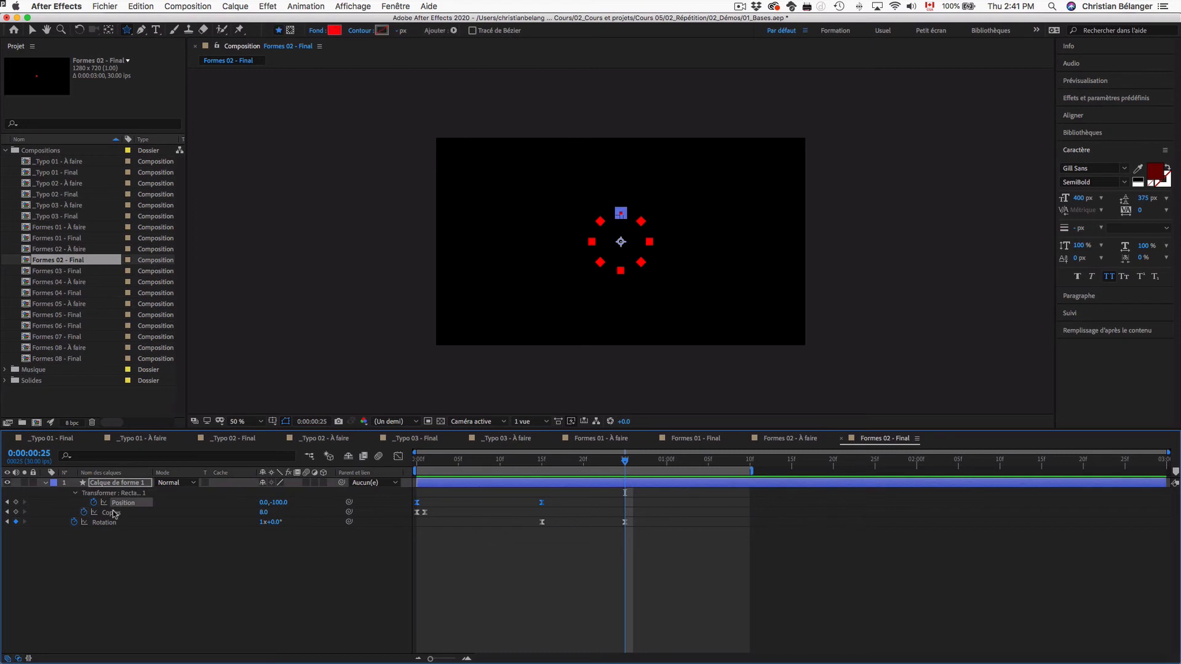
pyautogui.click(107, 523)
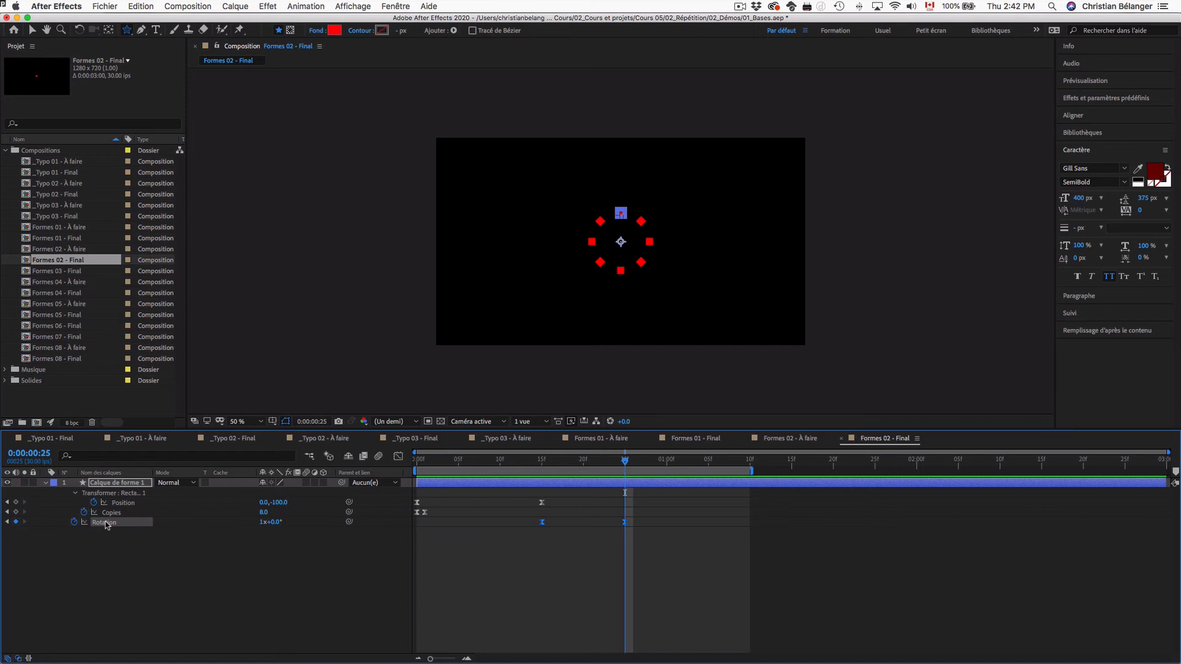
pyautogui.click(458, 563)
# Step: Expand the shape layer's Transformer, Répétition 1 and Rectangle 1 groups to examine where the animated properties sit, including Rectangle 1's Position
pyautogui.click(45, 482)
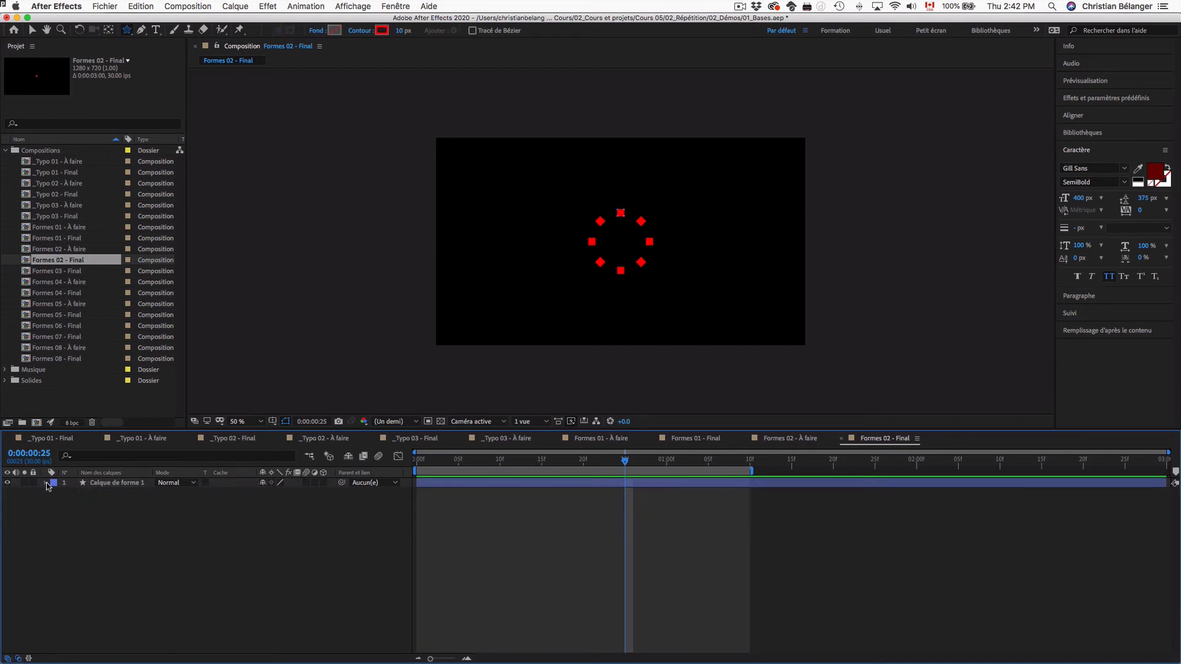
pyautogui.click(45, 483)
pyautogui.click(56, 503)
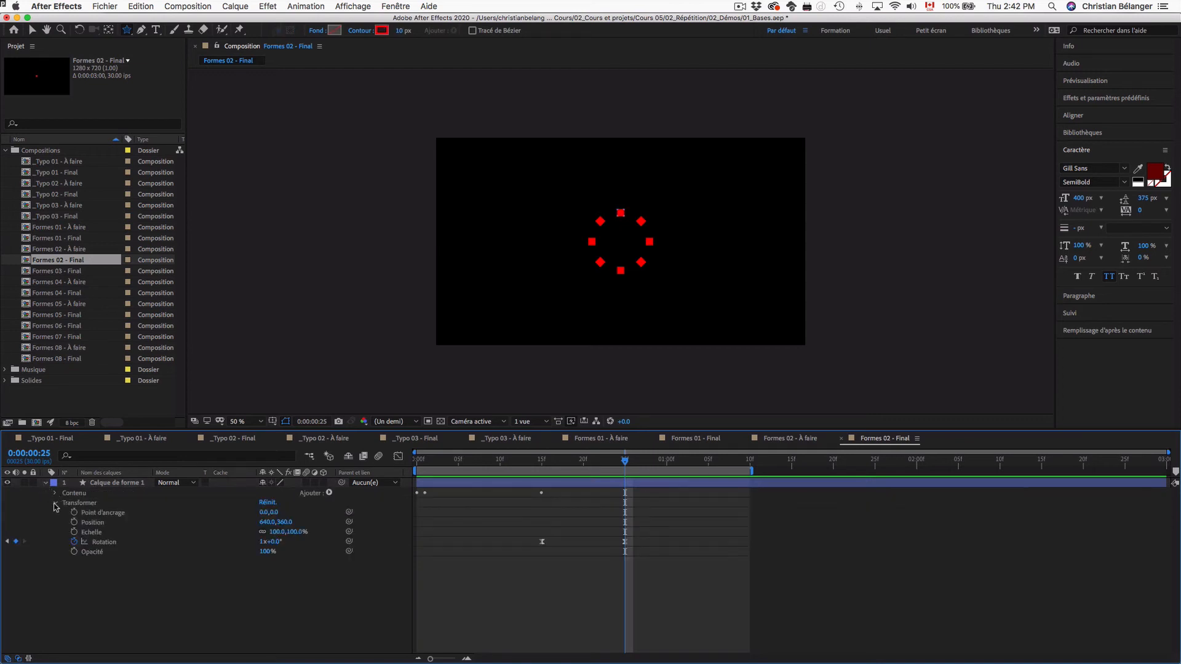
pyautogui.click(56, 493)
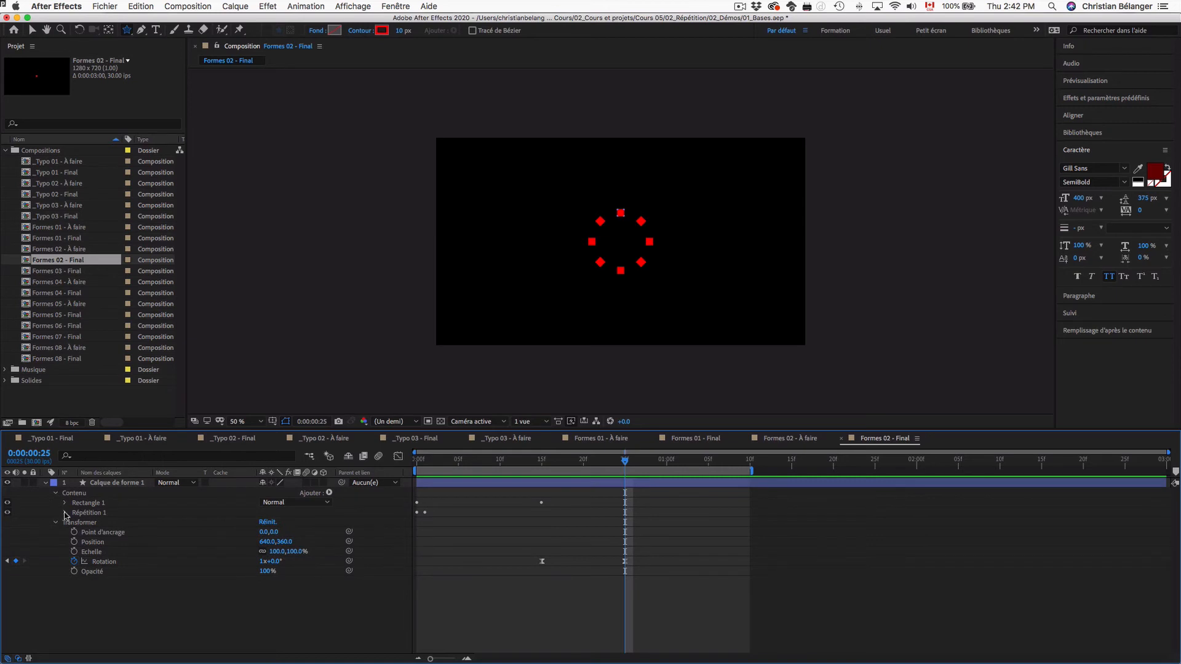
pyautogui.click(65, 513)
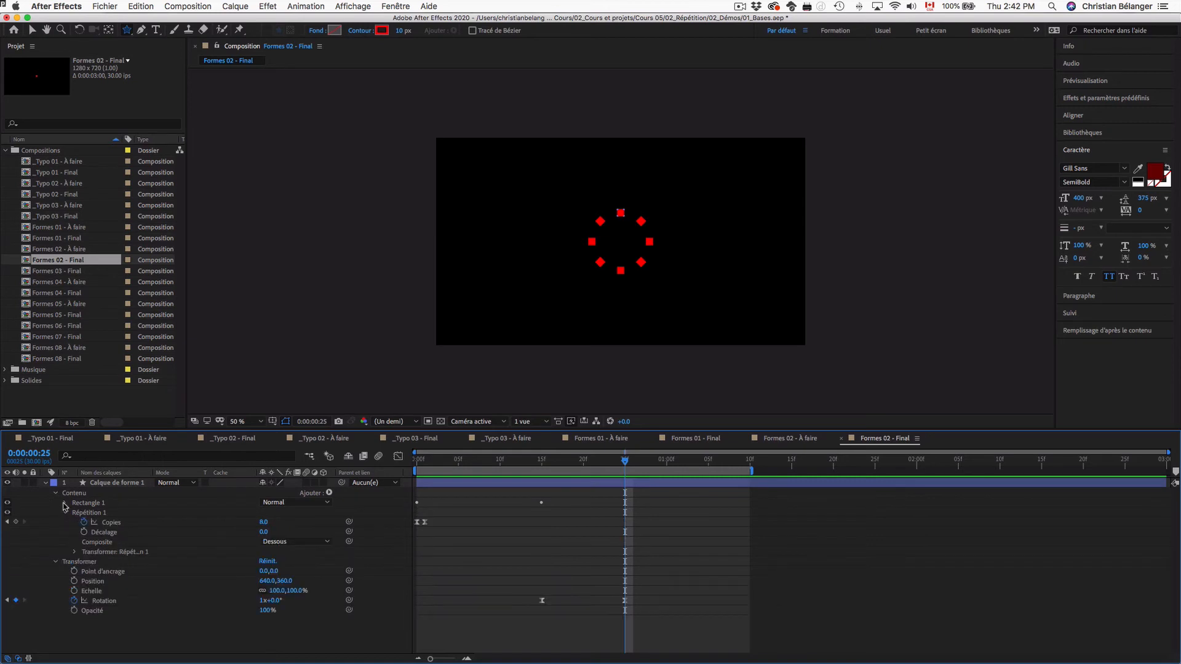
pyautogui.click(65, 503)
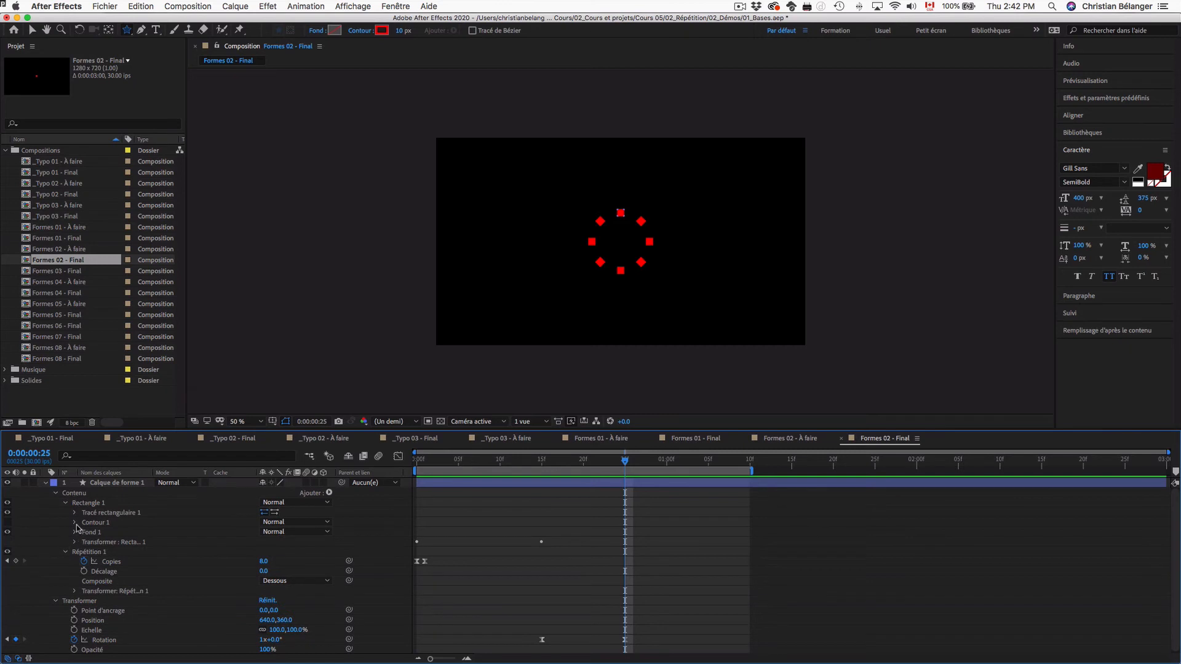
pyautogui.click(79, 544)
pyautogui.click(75, 543)
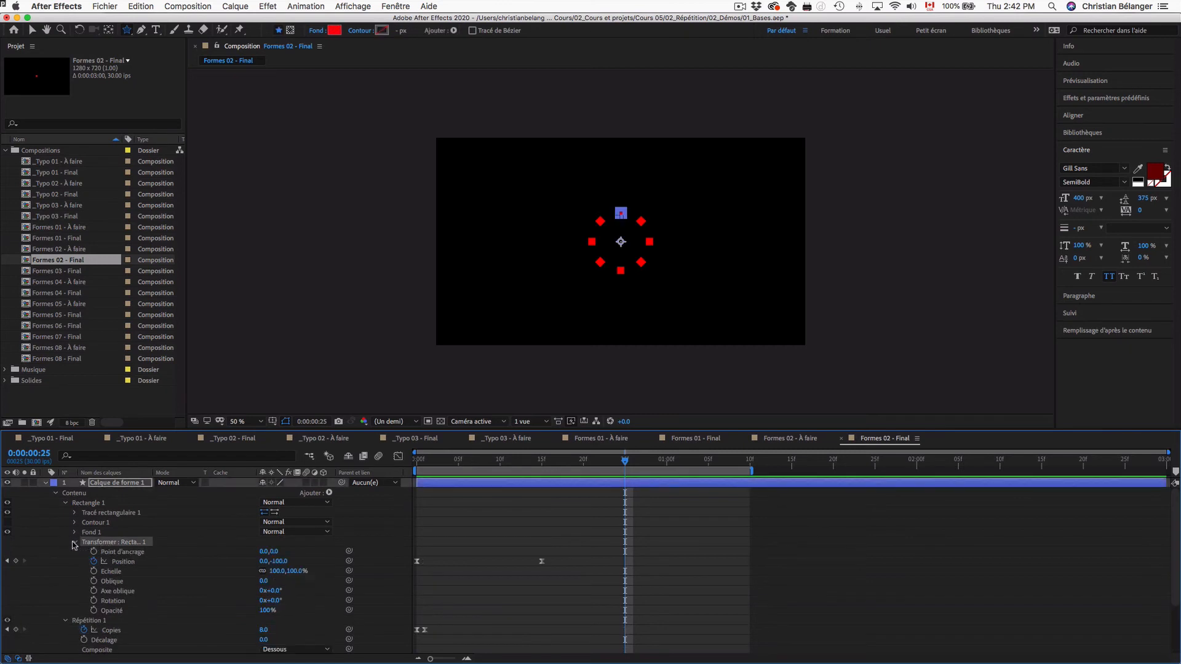
pyautogui.click(126, 561)
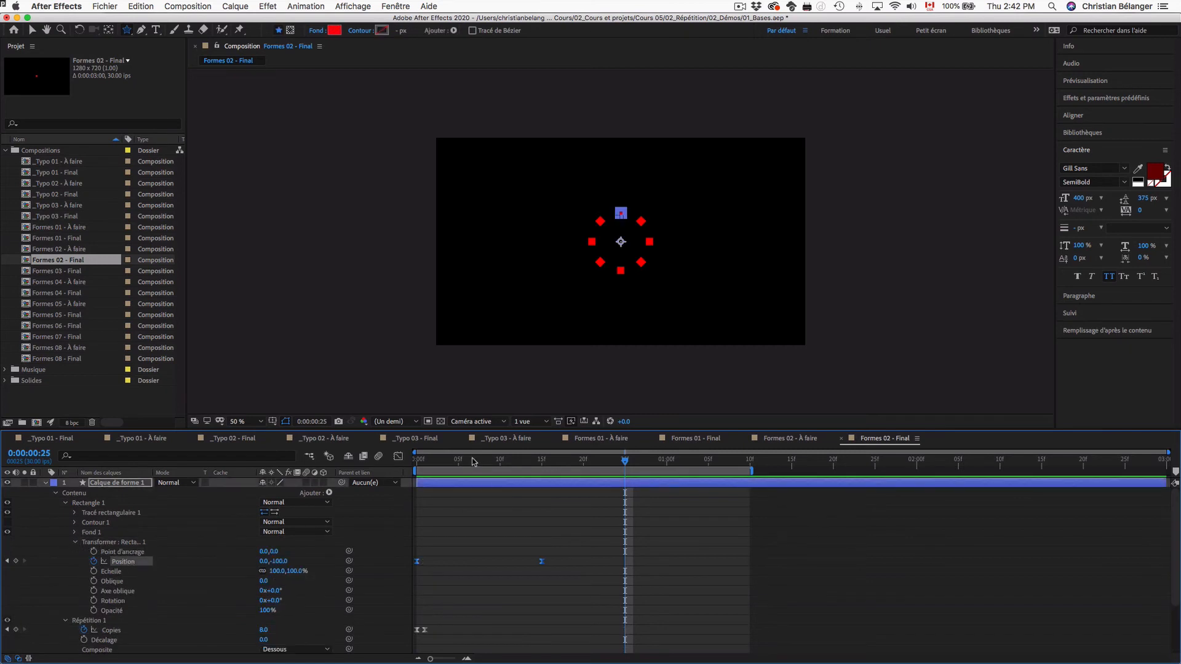
# Step: Scrub between frames 0 and 15 to examine how the rectangle's Position, the repeater's Copies and the layer's Rotation are keyframed
pyautogui.moveTo(465, 463); pyautogui.dragTo(410, 470)
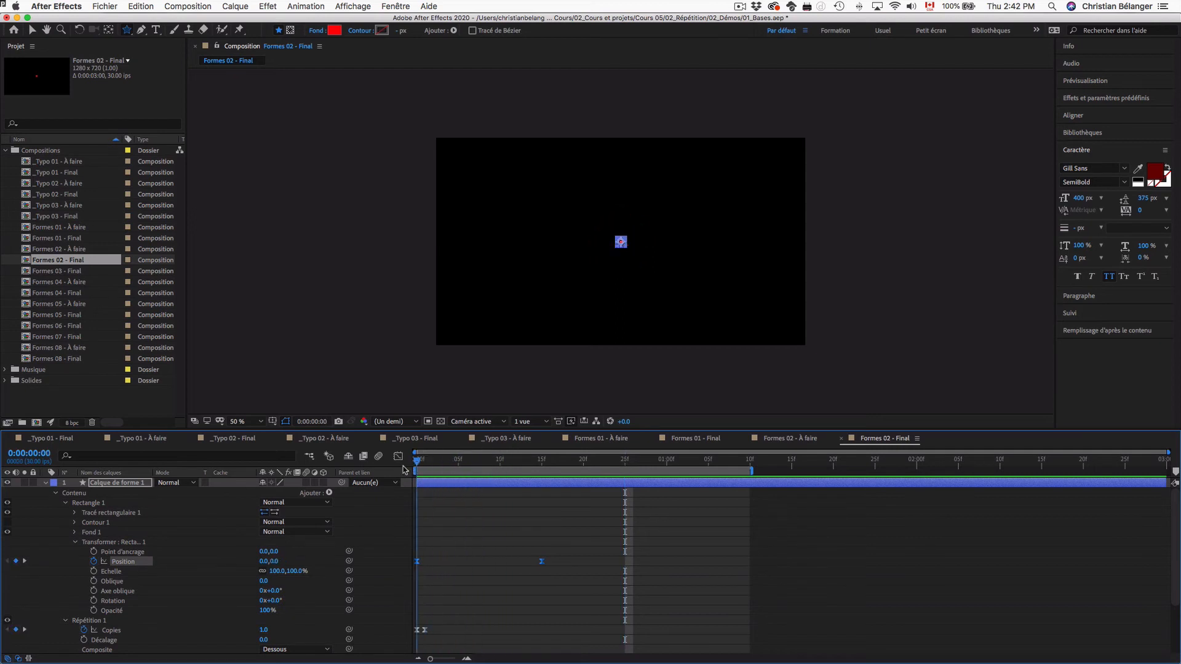
pyautogui.click(416, 386)
pyautogui.press('v')
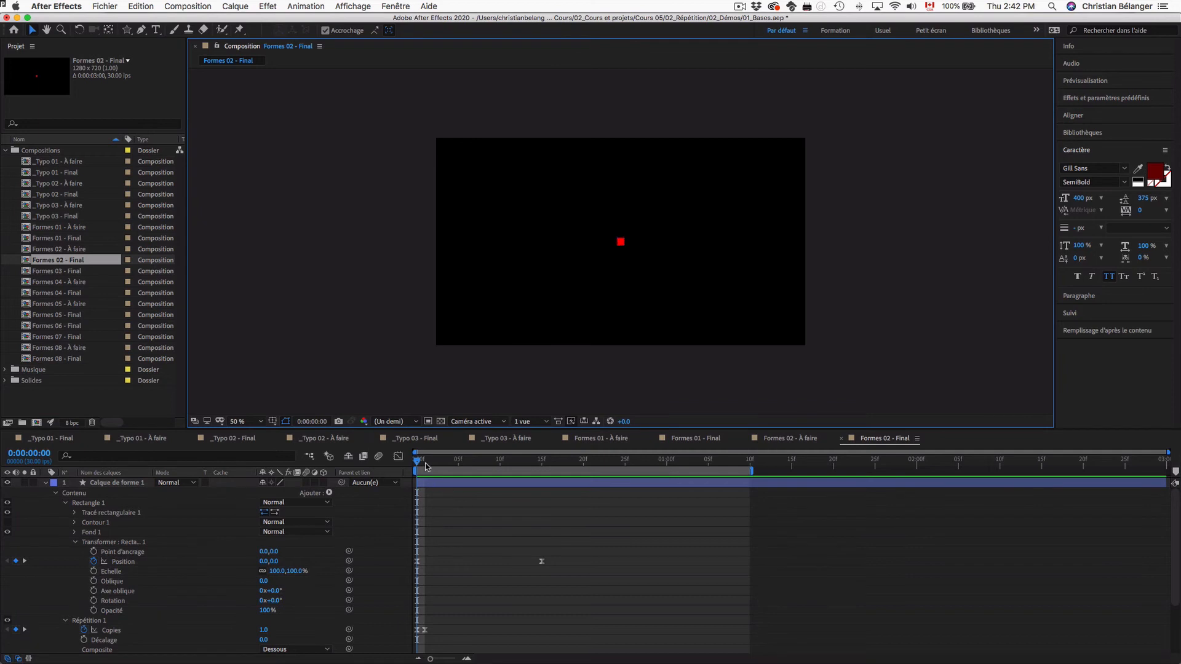
pyautogui.moveTo(425, 467)
pyautogui.mouseDown()
pyautogui.moveTo(542, 467)
pyautogui.moveTo(402, 468)
pyautogui.mouseUp()
pyautogui.scroll(-3, 352, 553)
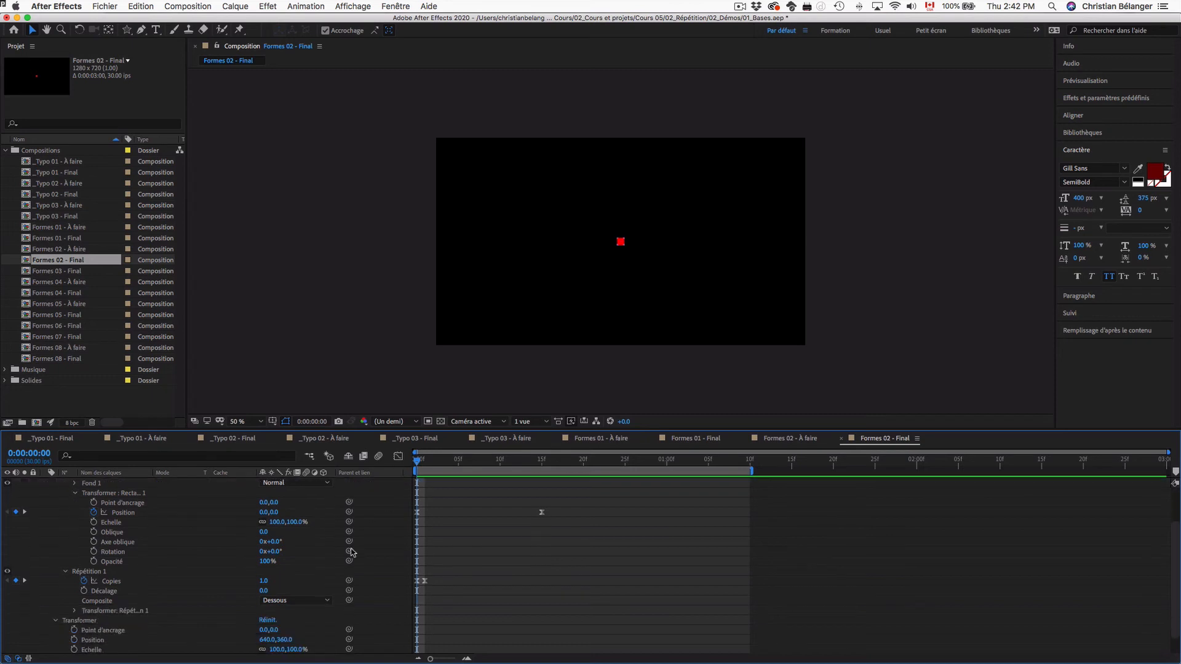
pyautogui.scroll(-1, 352, 552)
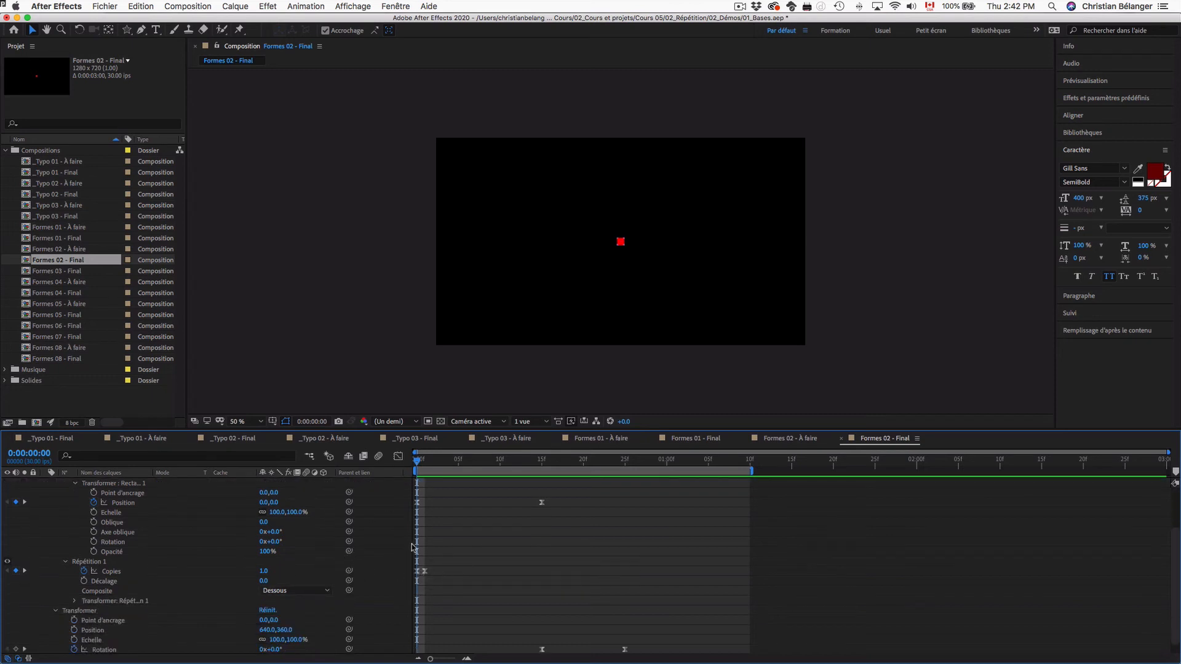
pyautogui.moveTo(418, 462); pyautogui.dragTo(543, 465)
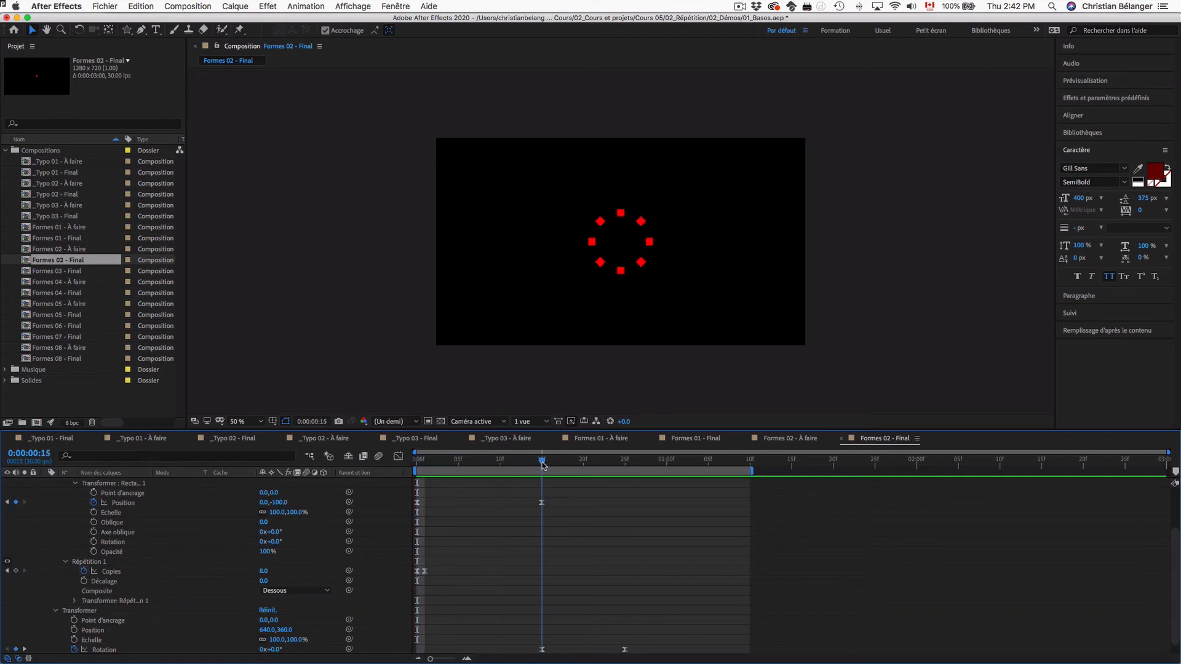
pyautogui.scroll(-1, 279, 549)
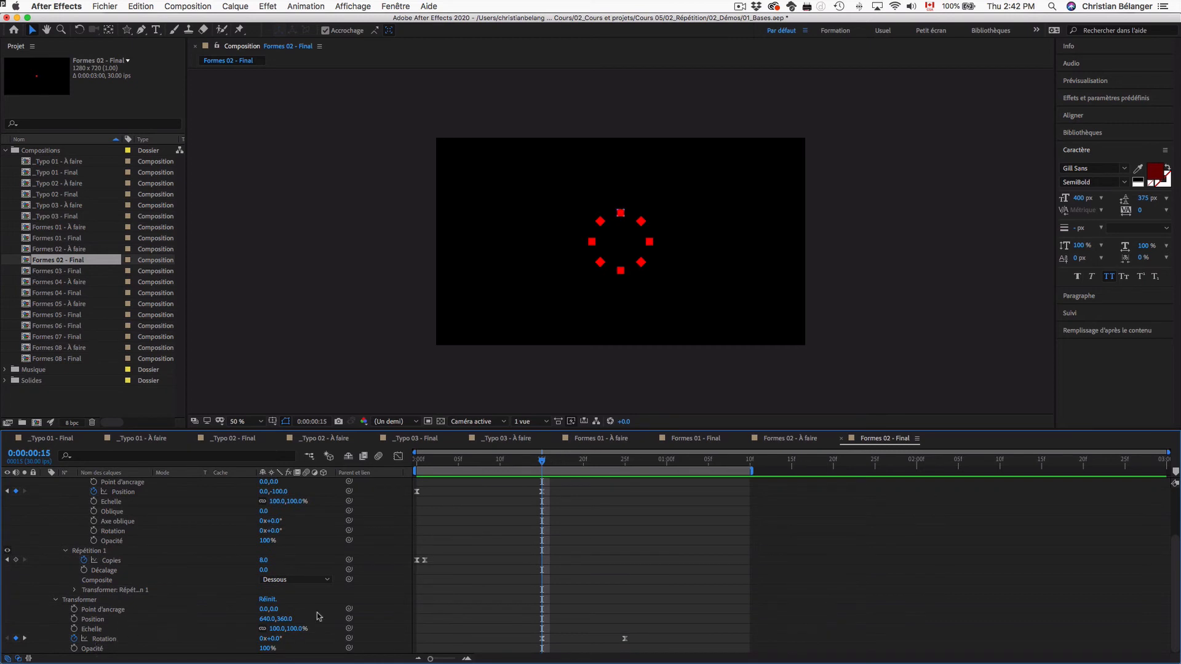
pyautogui.moveTo(543, 462); pyautogui.dragTo(417, 467)
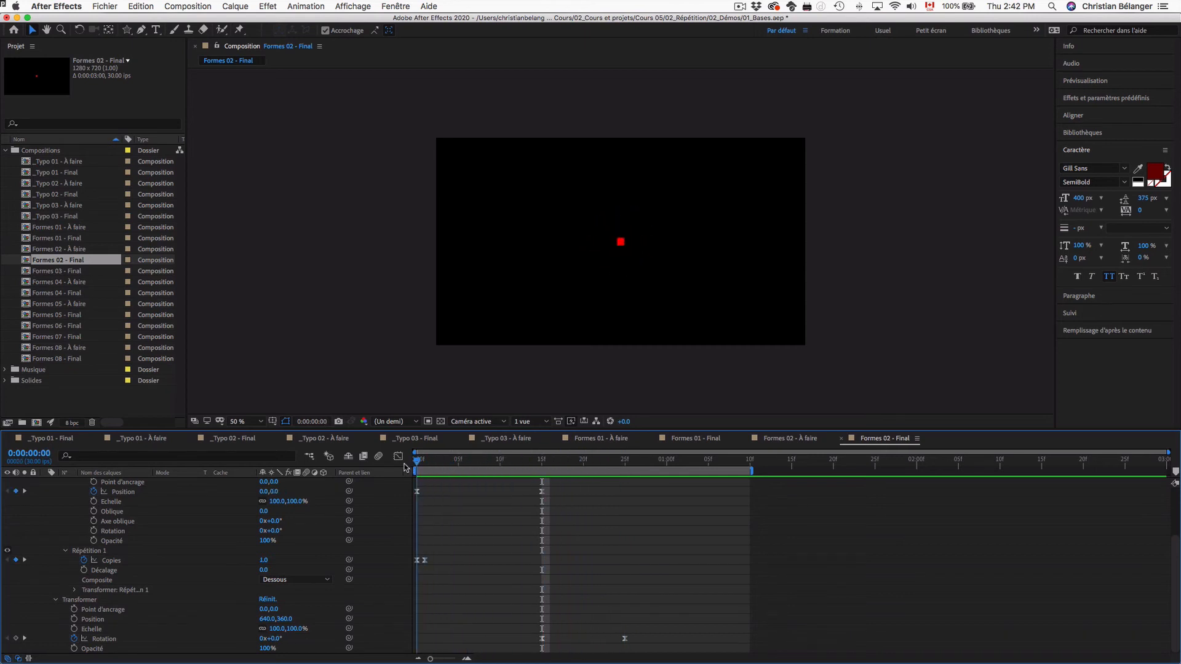
# Step: Reopen Formes 02 - À faire and draw a small square with the Rectangle tool, just below and left of the composition centre
pyautogui.doubleClick(59, 249)
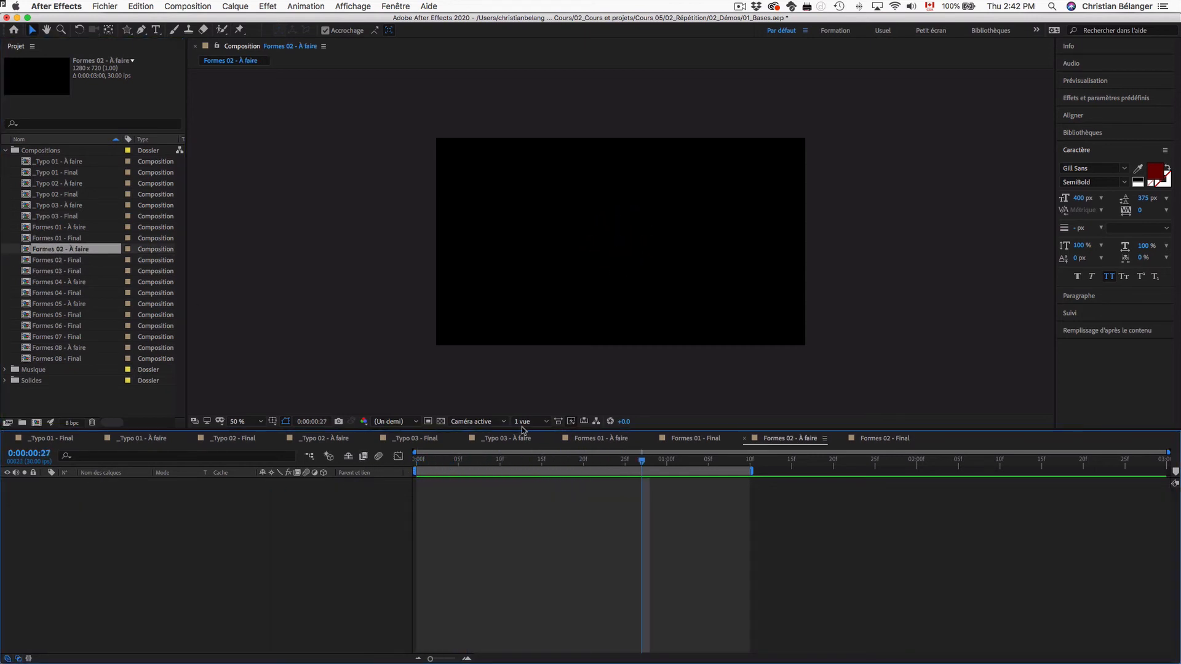
pyautogui.press('q')
pyautogui.moveTo(128, 31); pyautogui.dragTo(163, 32)
pyautogui.moveTo(584, 250); pyautogui.dragTo(592, 260)
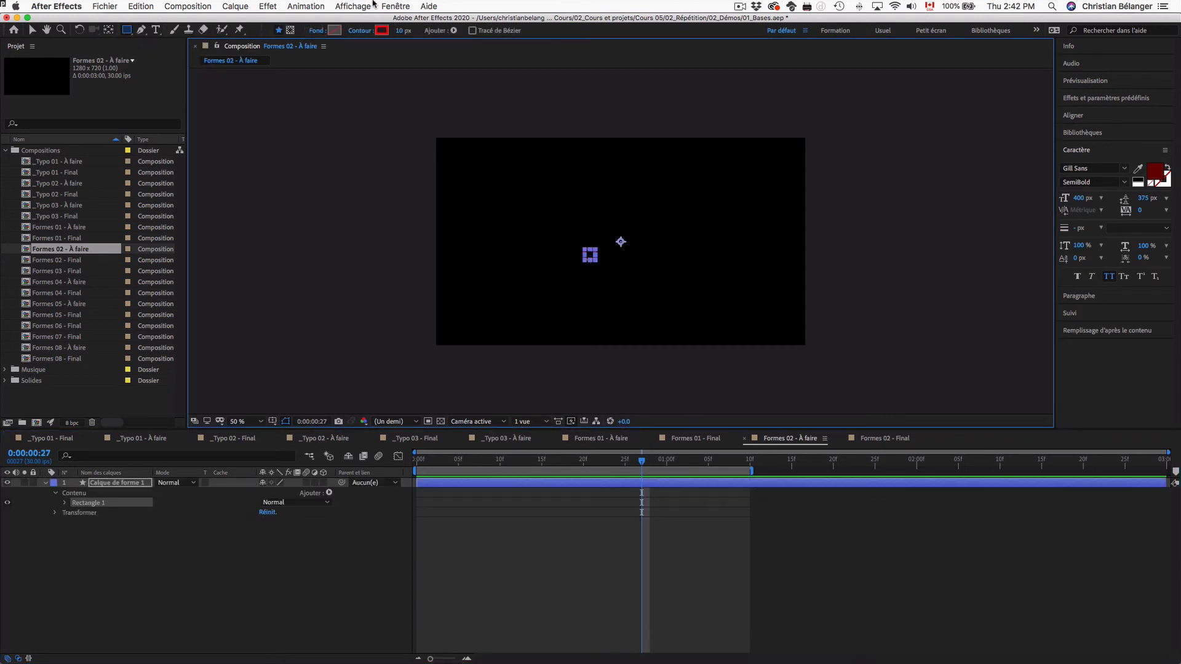
# Step: Set the small square's stroke to Aucun and give it a solid turquoise fill
pyautogui.click(367, 30)
pyautogui.click(511, 187)
pyautogui.click(605, 254)
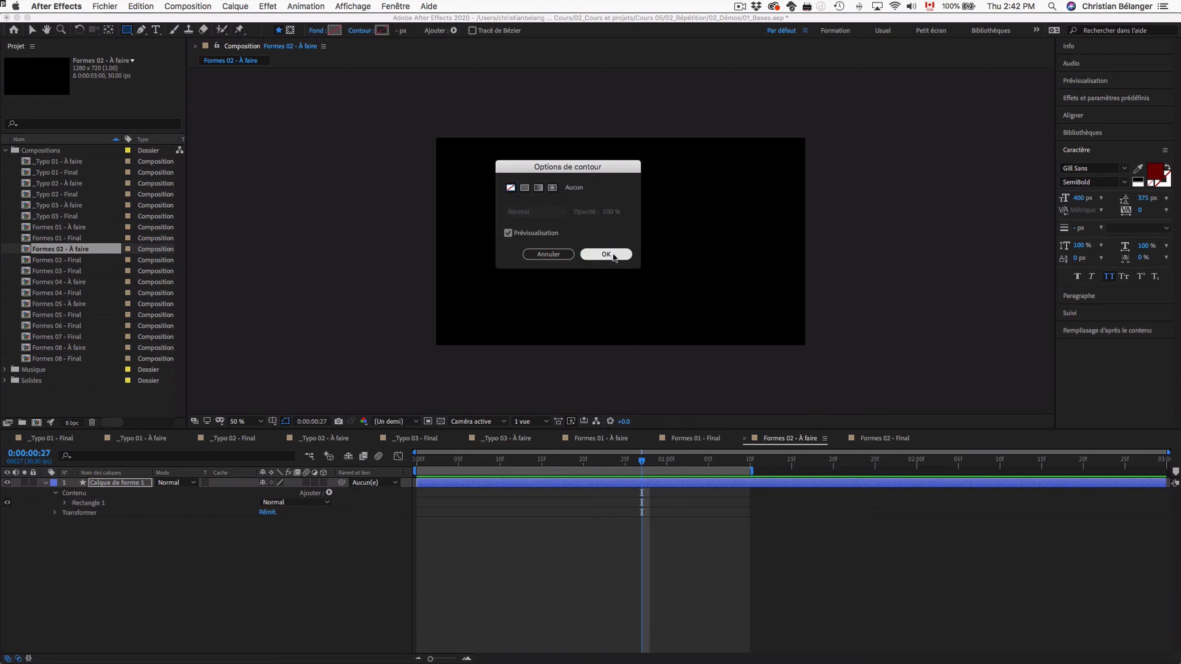
pyautogui.click(316, 31)
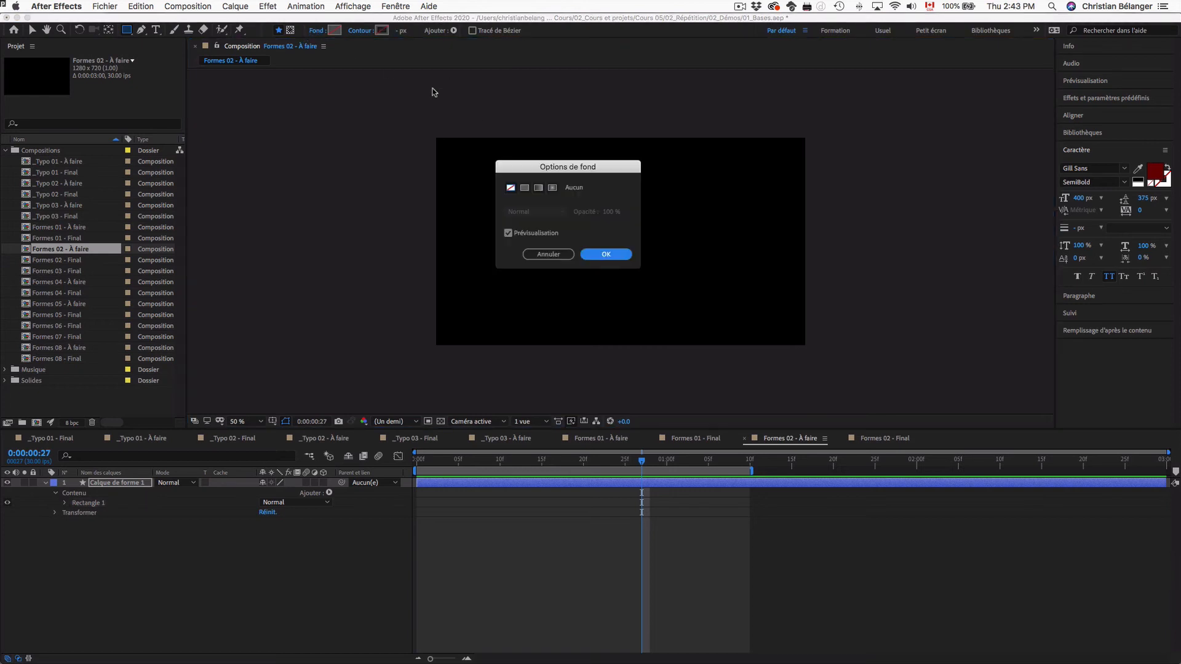
pyautogui.click(524, 187)
pyautogui.click(606, 254)
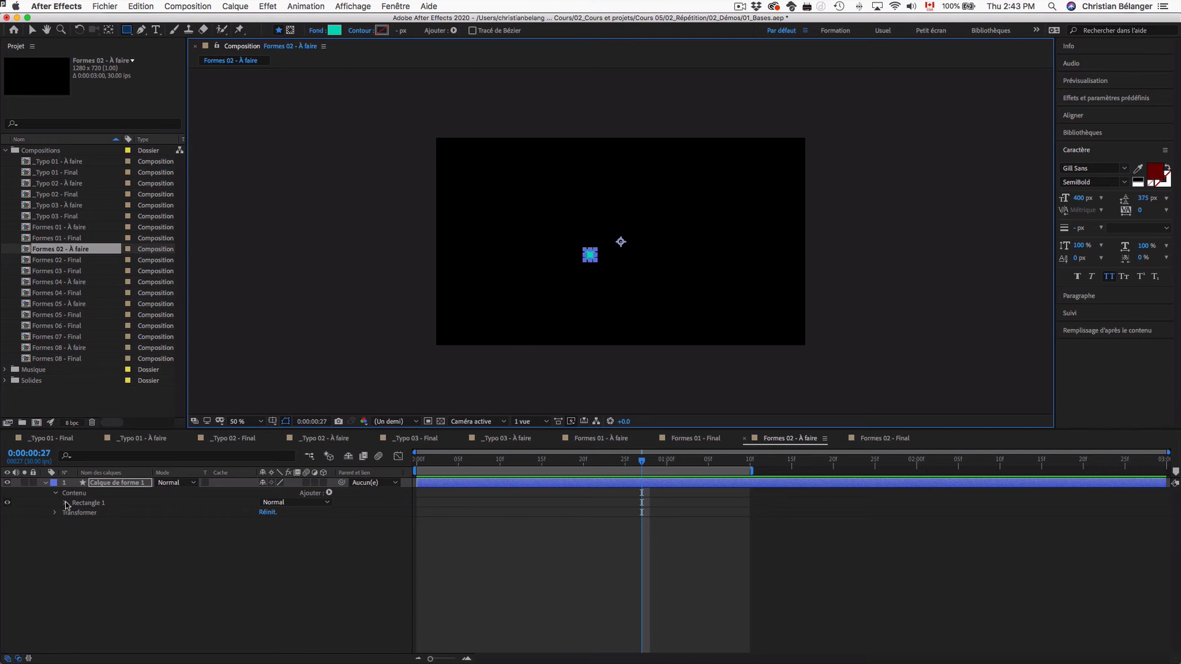
# Step: Reset the Position of Rectangle 1's own transform so the square sits at the composition centre
pyautogui.click(91, 504)
pyautogui.click(66, 503)
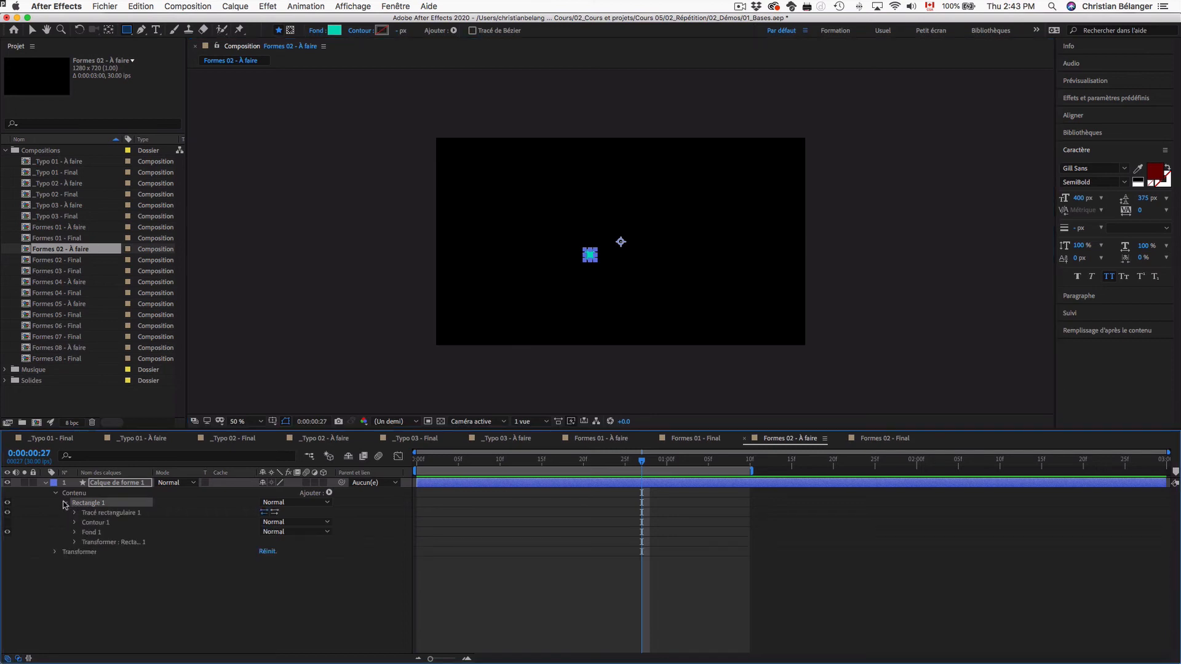
pyautogui.click(74, 542)
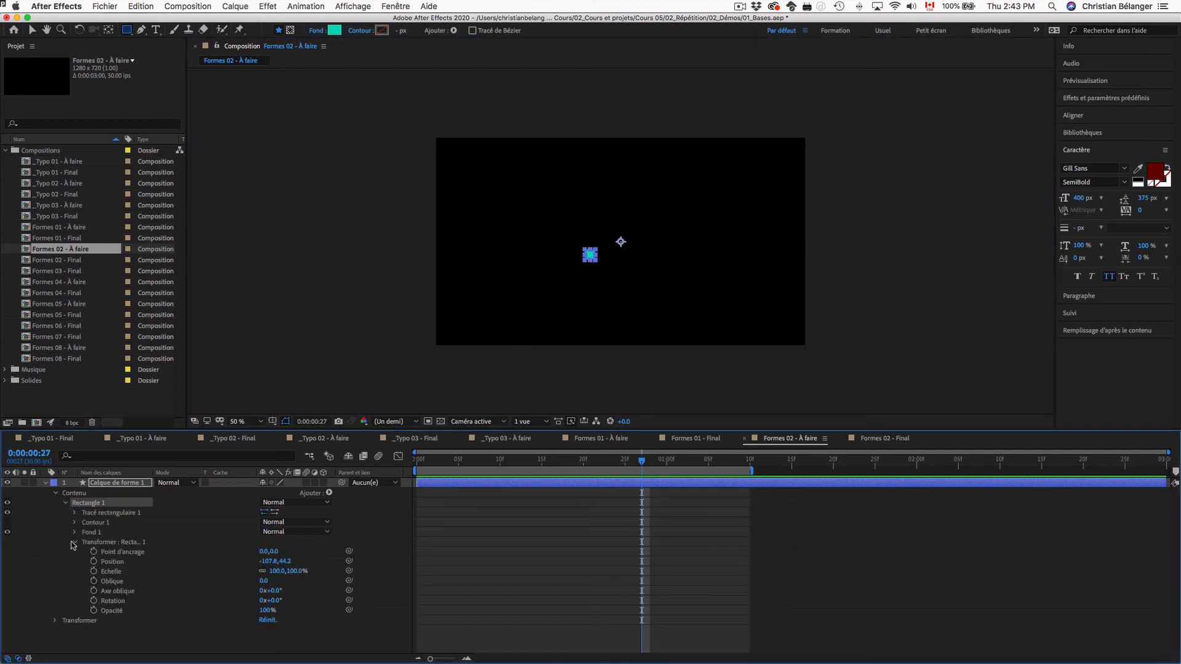
pyautogui.rightClick(120, 565)
pyautogui.click(139, 608)
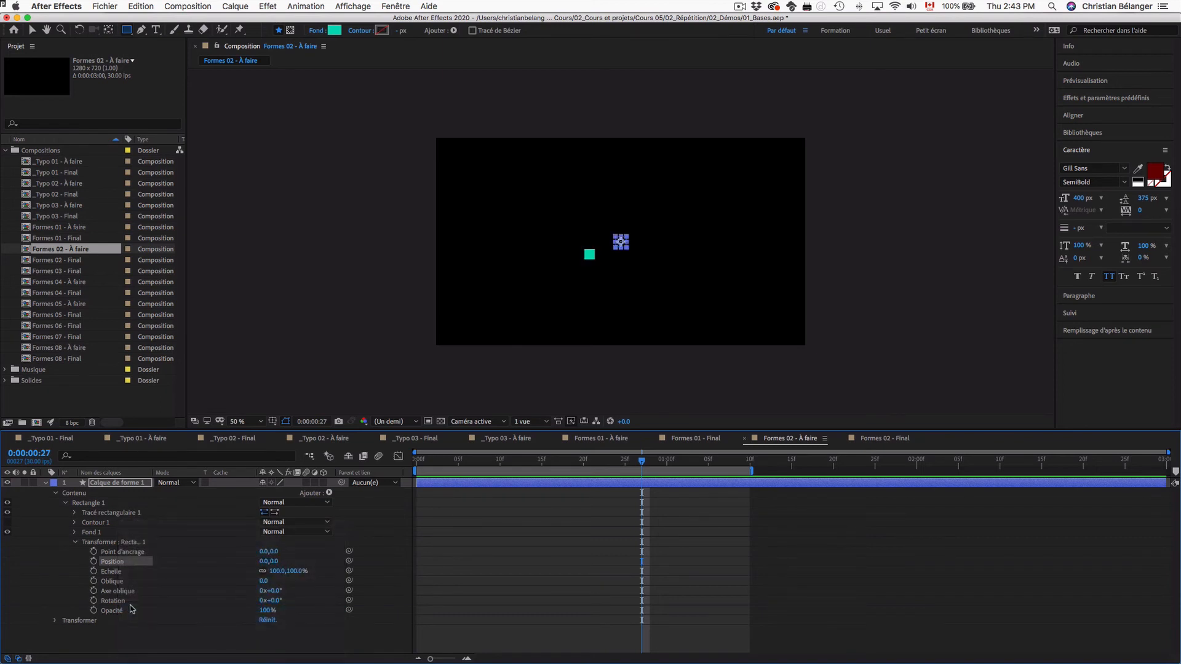
pyautogui.press('v')
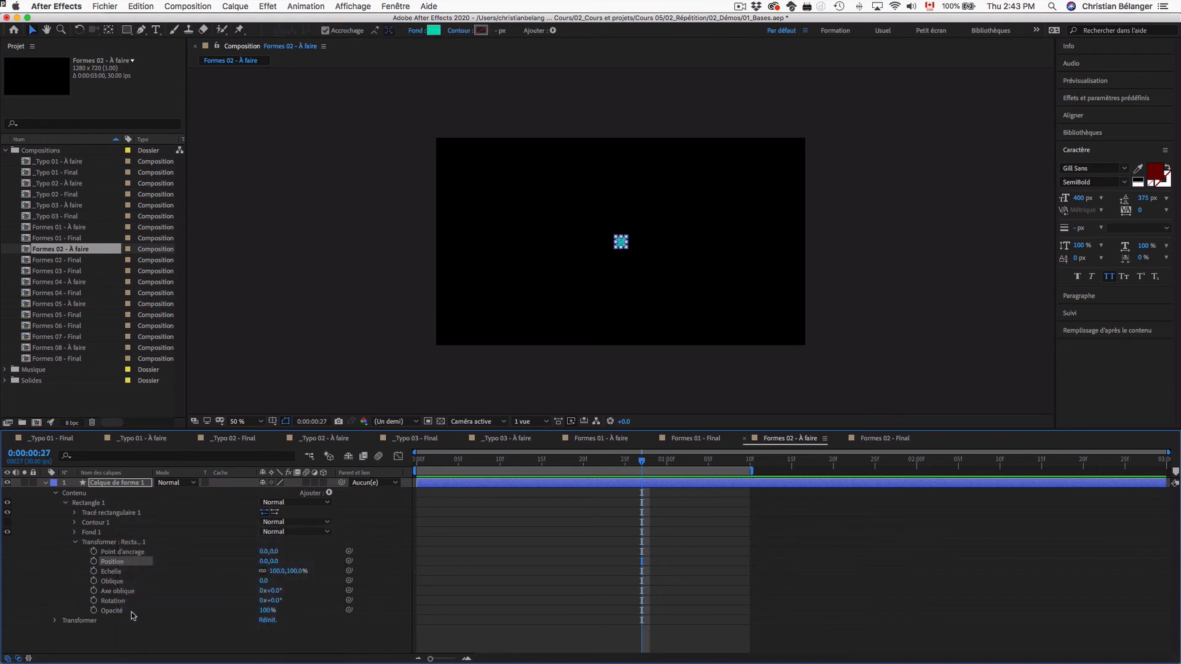
pyautogui.click(75, 542)
pyautogui.click(66, 503)
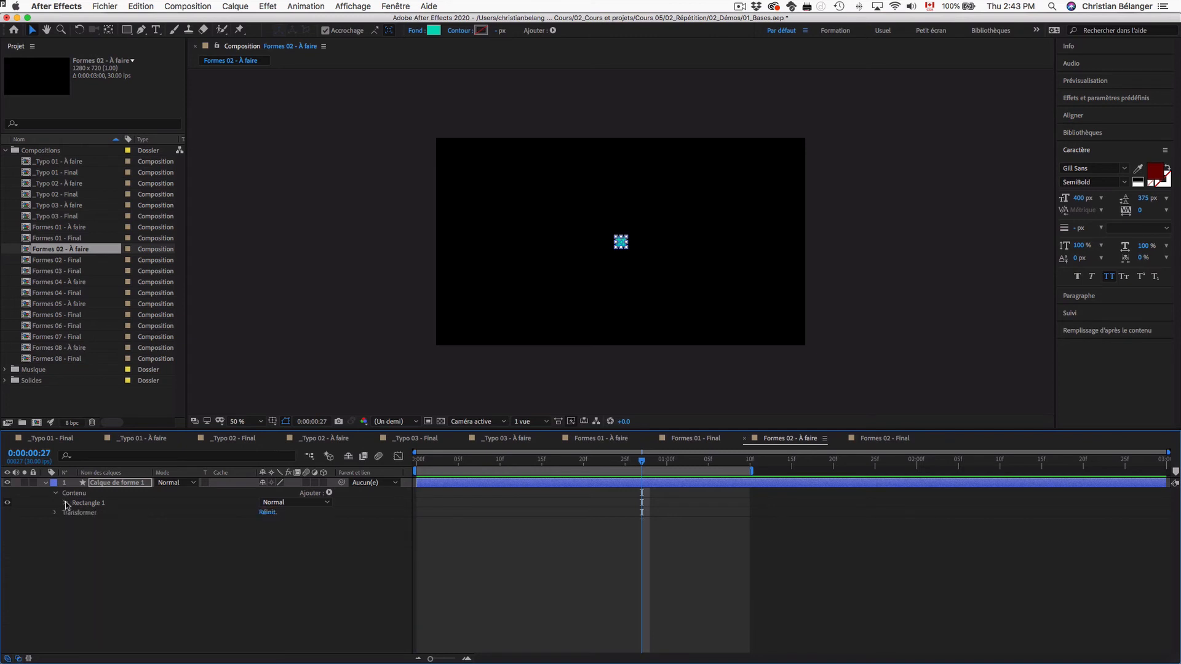
# Step: Add a Répétition to the shape layer's contents and set its transform Position to 0,0
pyautogui.click(73, 493)
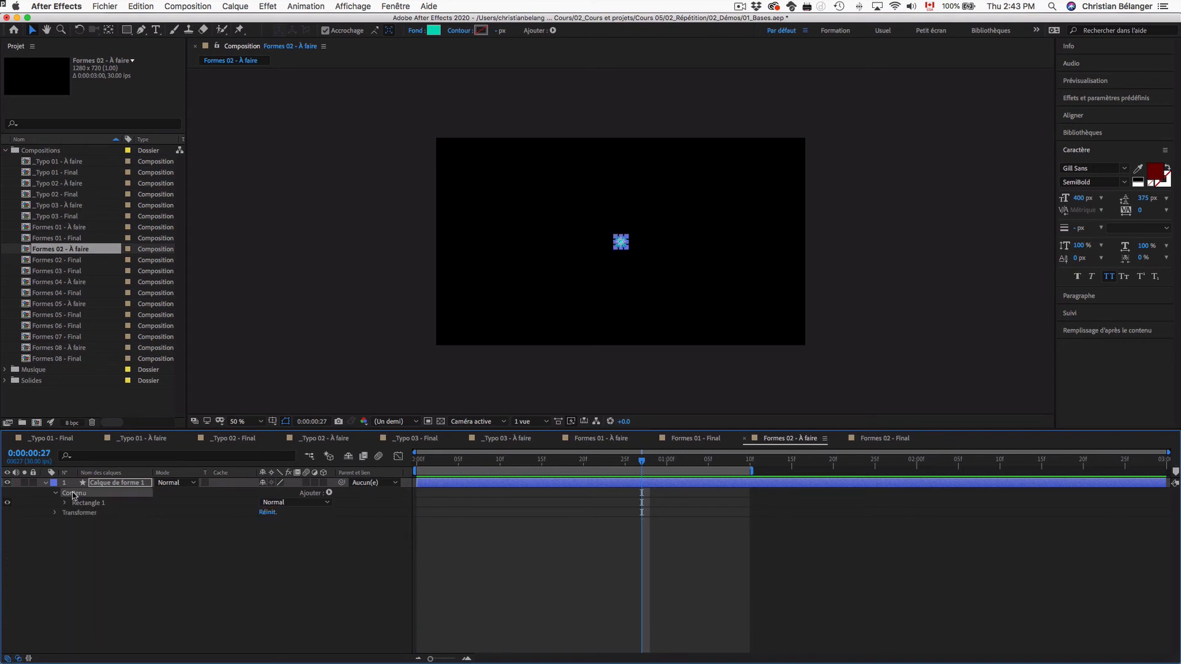
pyautogui.click(329, 493)
pyautogui.click(363, 584)
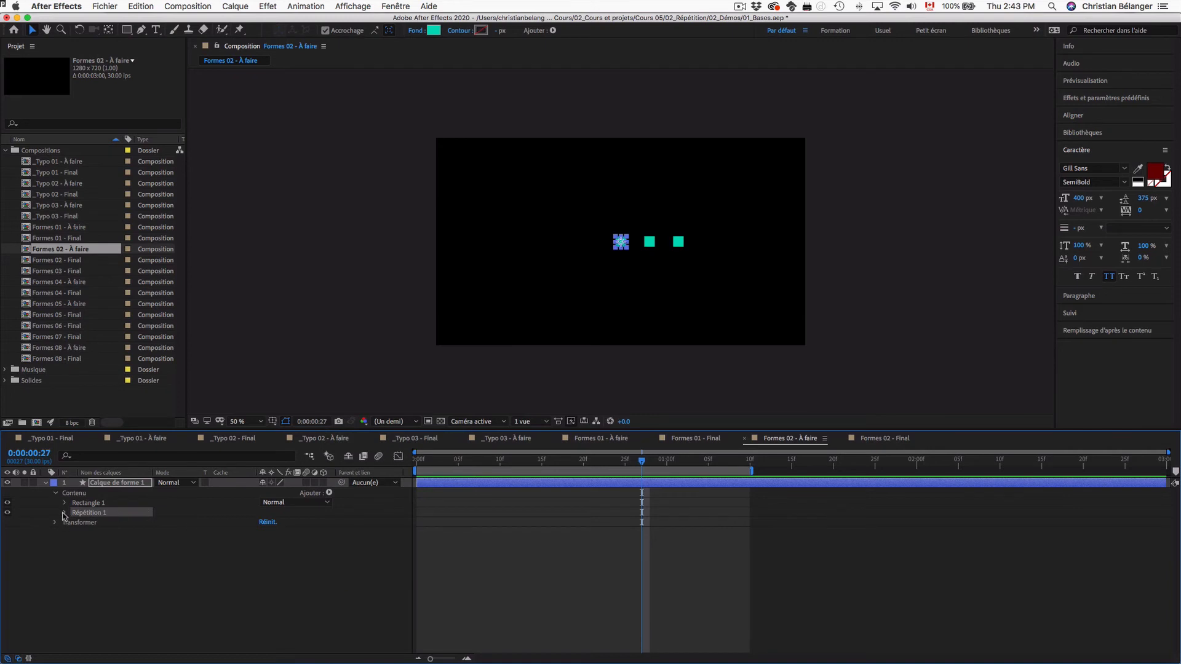
pyautogui.click(64, 513)
pyautogui.click(74, 552)
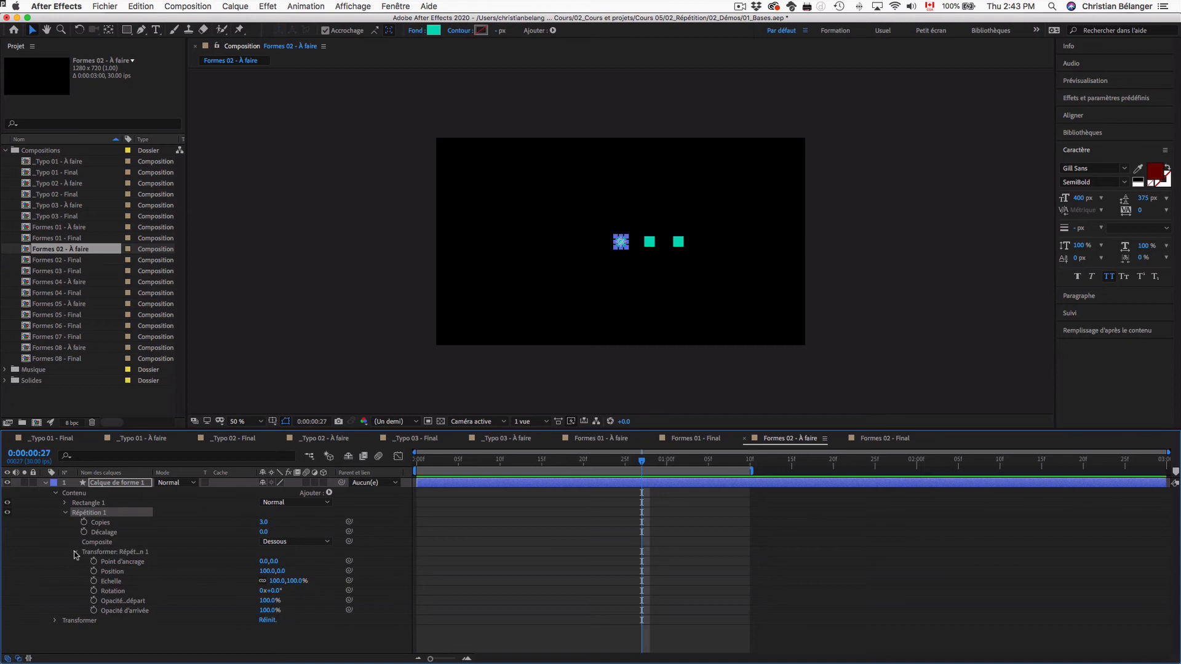
pyautogui.click(114, 572)
pyautogui.click(266, 572)
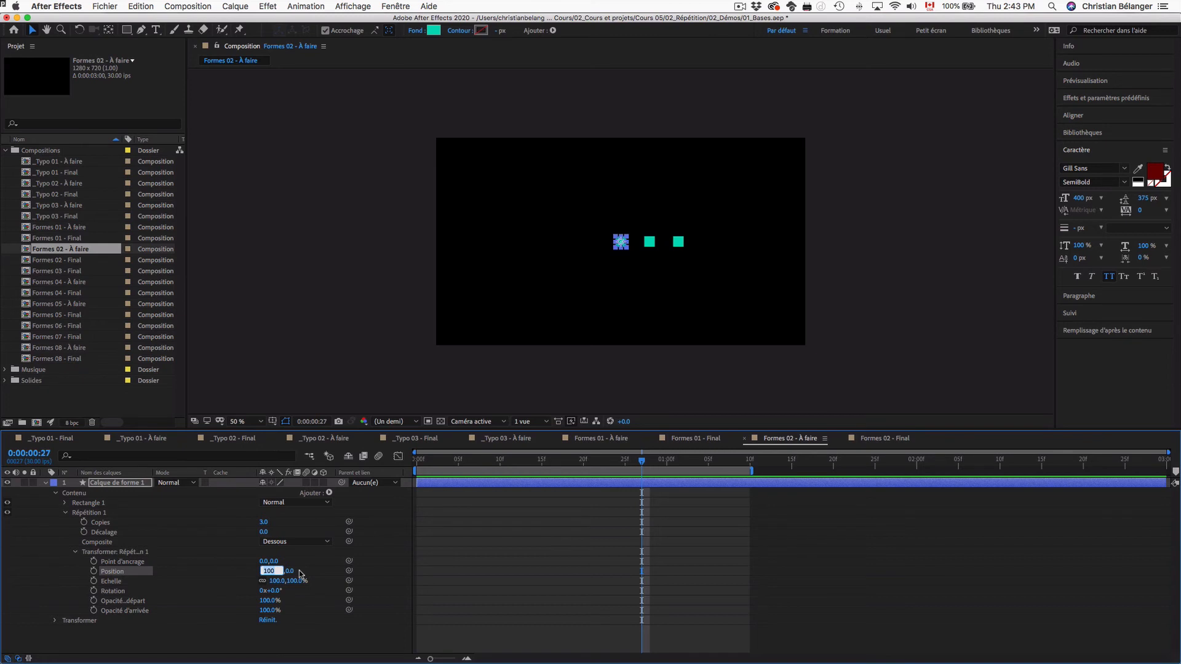
pyautogui.write('0')
pyautogui.press('Return')
# Step: Check the ring at frame 15 of Formes 02 - Final, and set the repeater's Copies to 8 in Formes 02 - À faire
pyautogui.doubleClick(79, 260)
pyautogui.moveTo(541, 464)
pyautogui.mouseDown()
pyautogui.moveTo(580, 460)
pyautogui.moveTo(544, 463)
pyautogui.mouseUp()
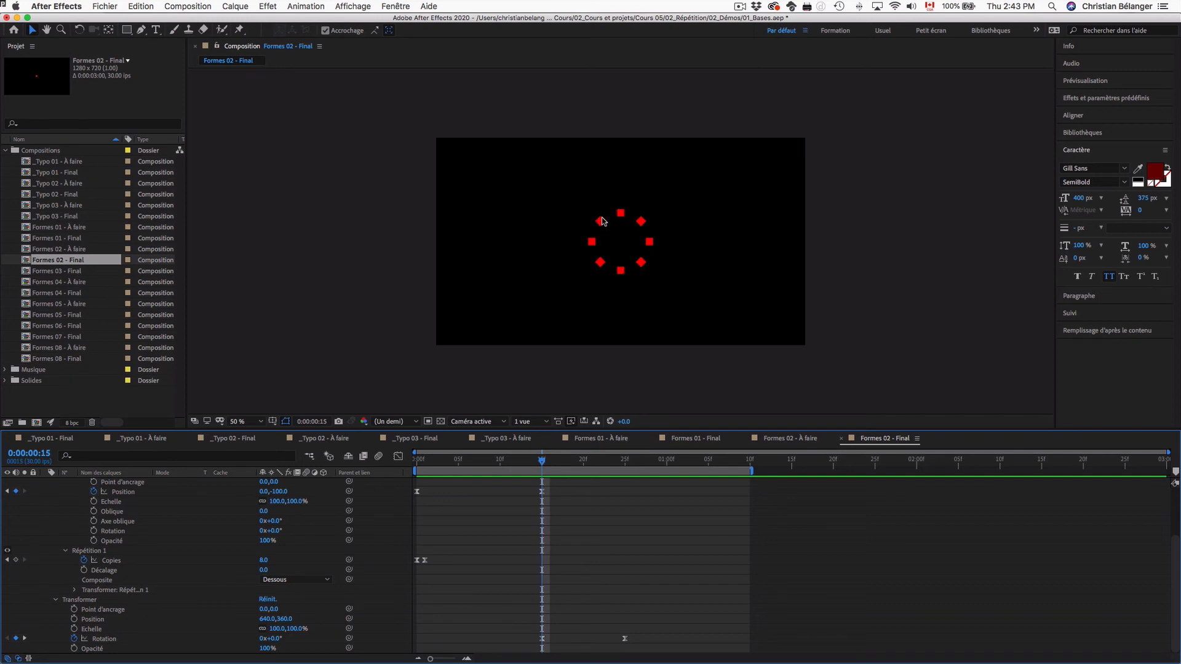
pyautogui.doubleClick(87, 249)
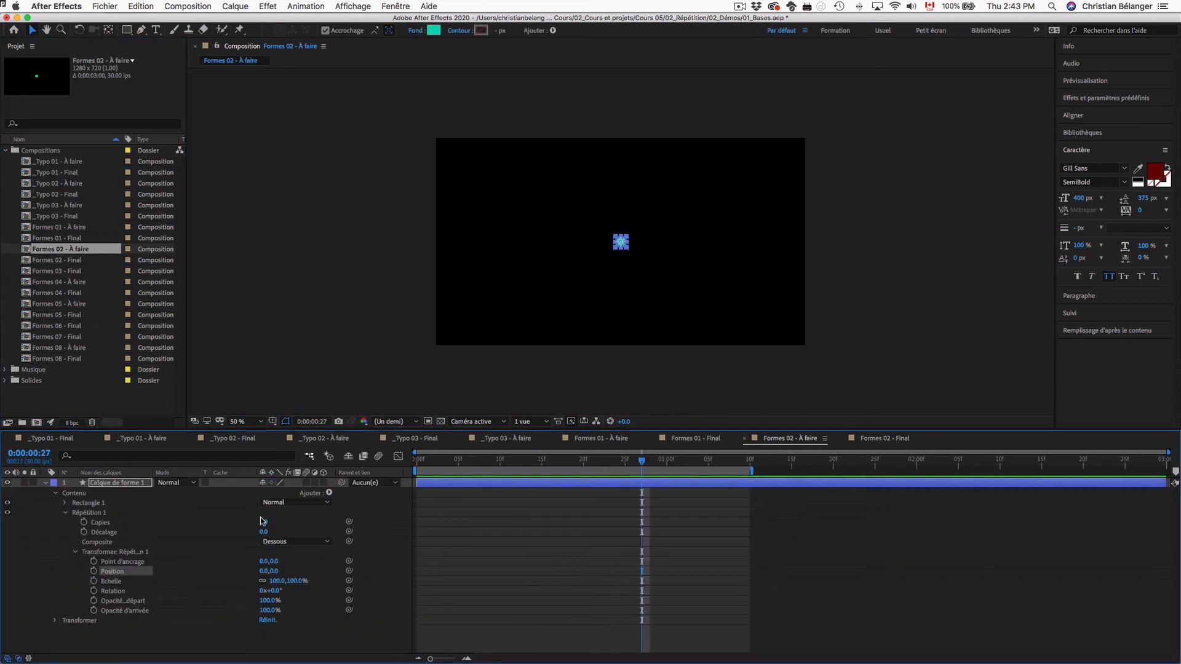
pyautogui.click(264, 521)
pyautogui.press('Return')
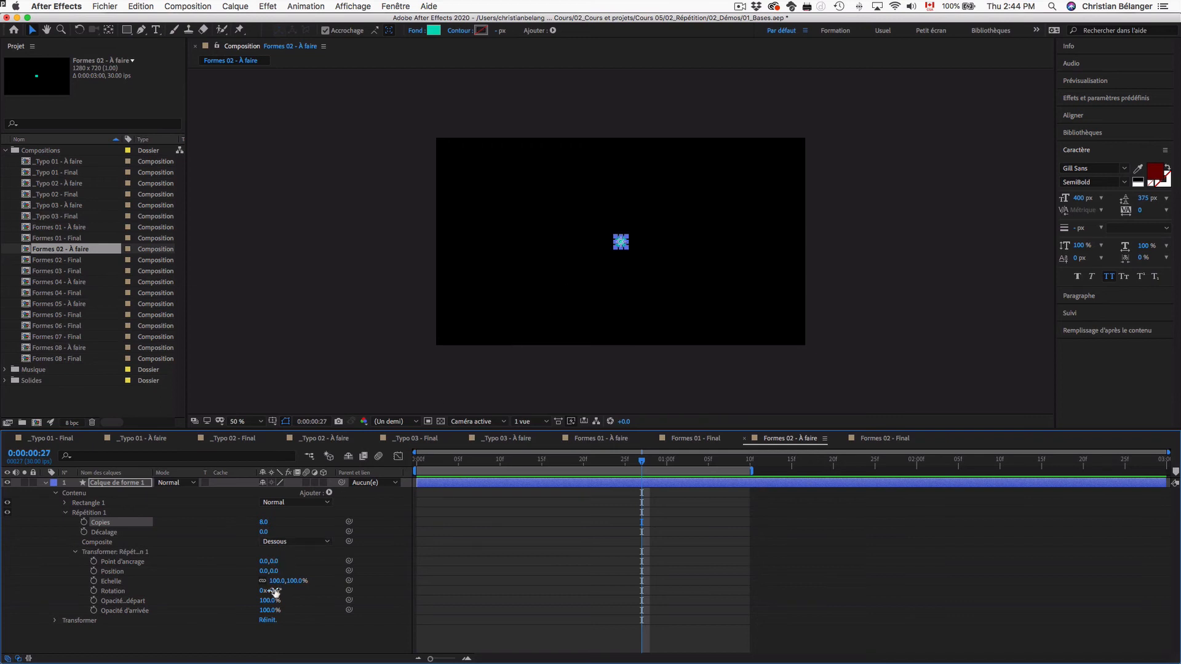
# Step: Undo the trial change to the repeater's Rotation, and switch to Calculator to compute 360/8 for the angle between copies
pyautogui.moveTo(275, 592); pyautogui.dragTo(270, 590)
pyautogui.press('super+z')
pyautogui.press('super+Tab')
pyautogui.click(353, 351)
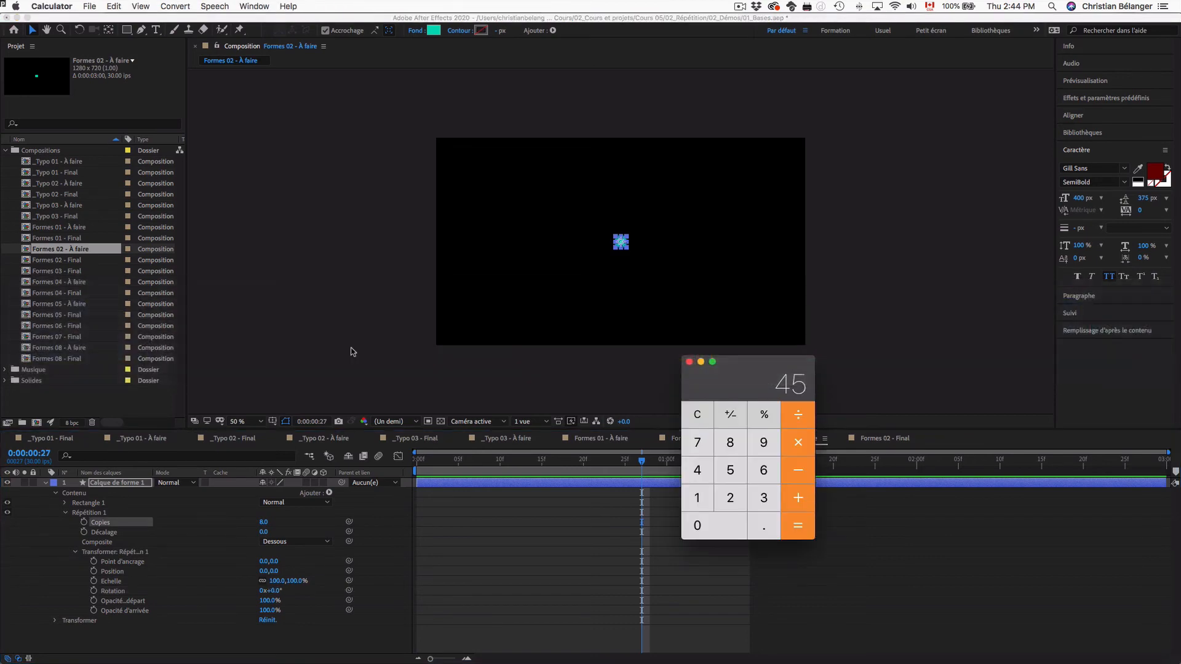
pyautogui.write('360/8=')
pyautogui.press('super+Tab')
# Step: Set the repeater's transform Rotation to 45° and inspect the overlapping copies up close
pyautogui.moveTo(279, 592); pyautogui.dragTo(371, 604)
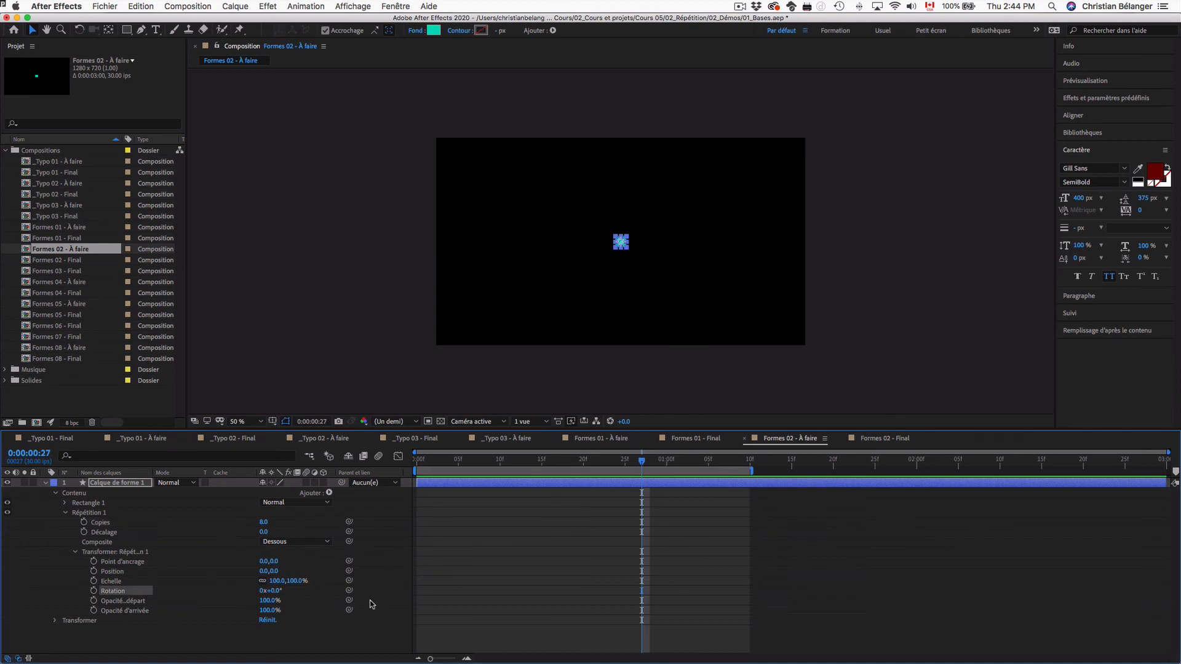
pyautogui.click(275, 590)
pyautogui.write('45')
pyautogui.press('Return')
pyautogui.click(408, 371)
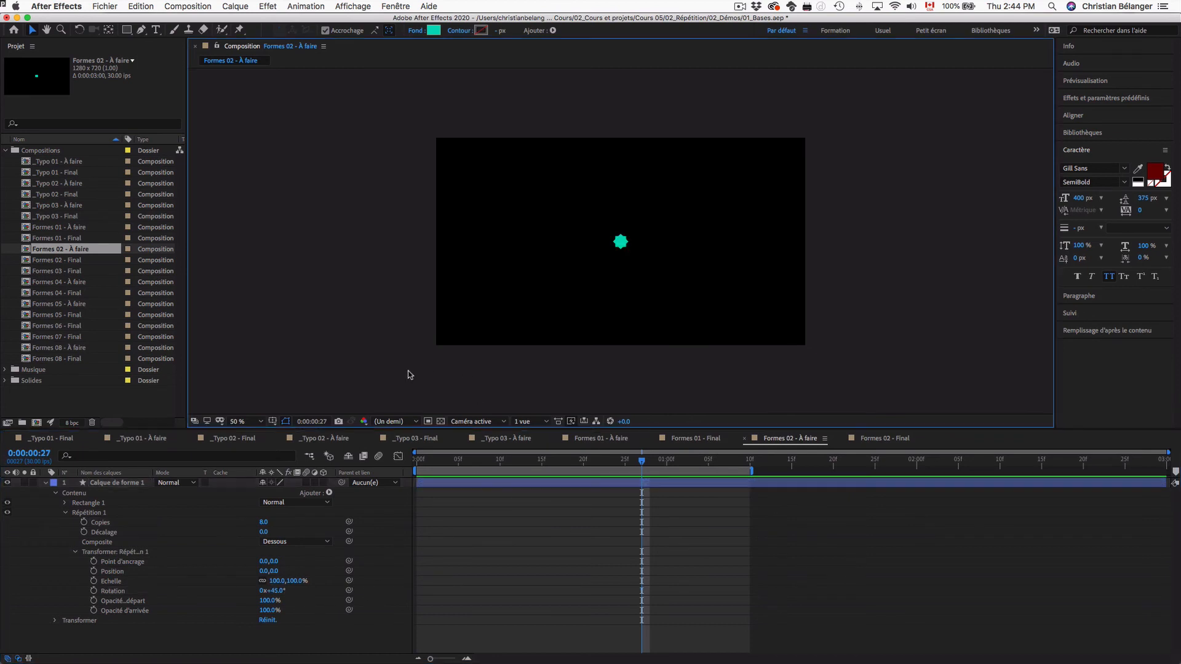
pyautogui.scroll(1, 617, 270)
pyautogui.scroll(3, 619, 274)
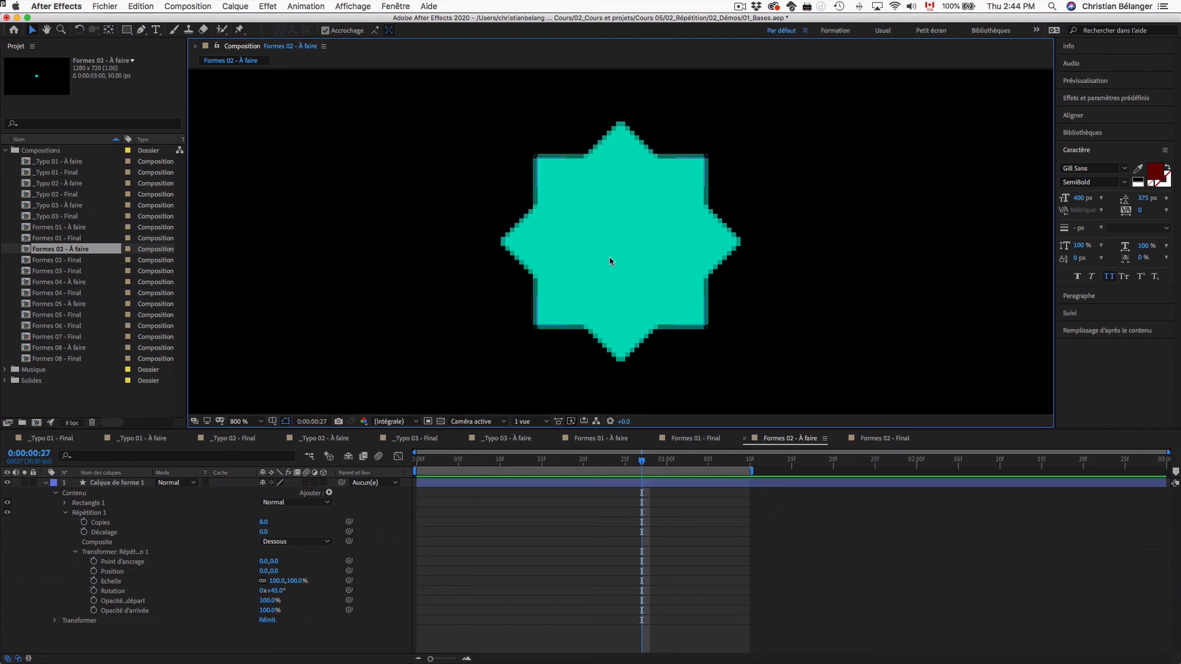
pyautogui.scroll(-3, 609, 258)
pyautogui.scroll(-1, 611, 261)
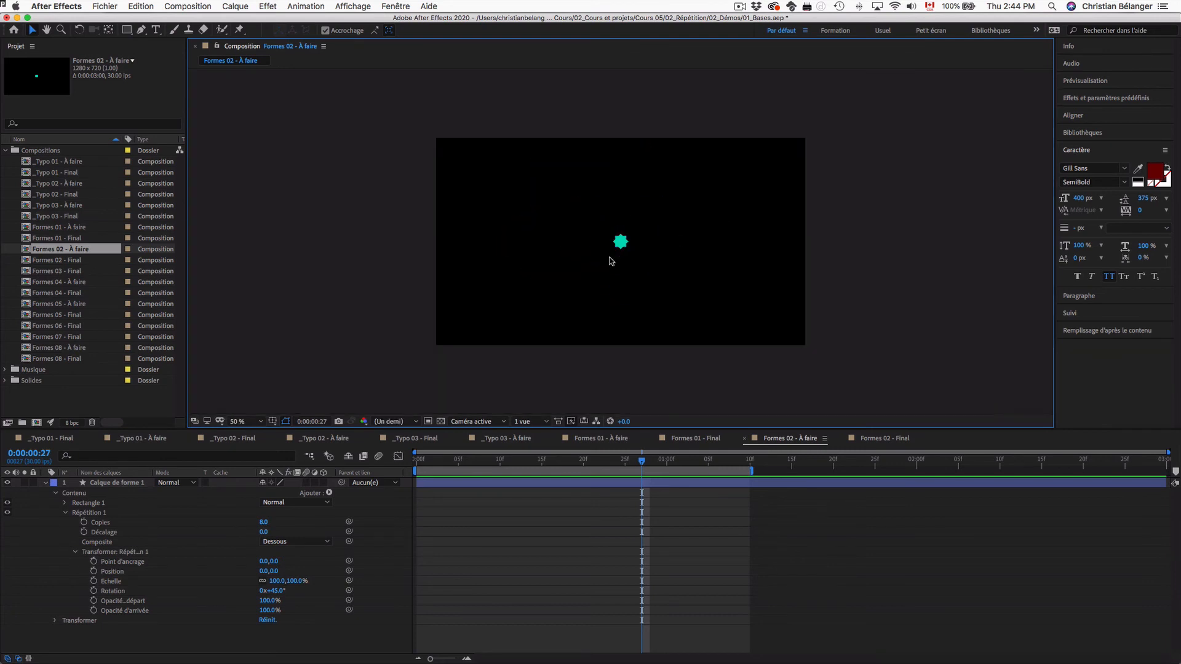
# Step: Animate Rectangle 1's transform Position from 0,0 at frame 0 to 0,210 at frame 20
pyautogui.click(64, 504)
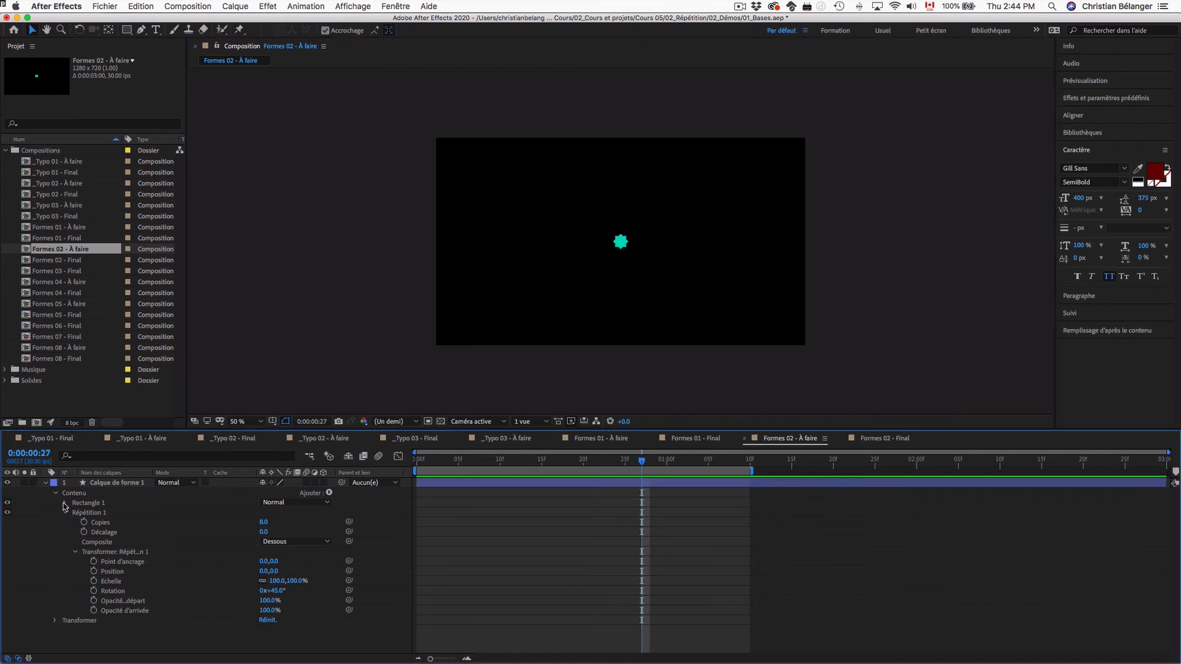
pyautogui.click(74, 543)
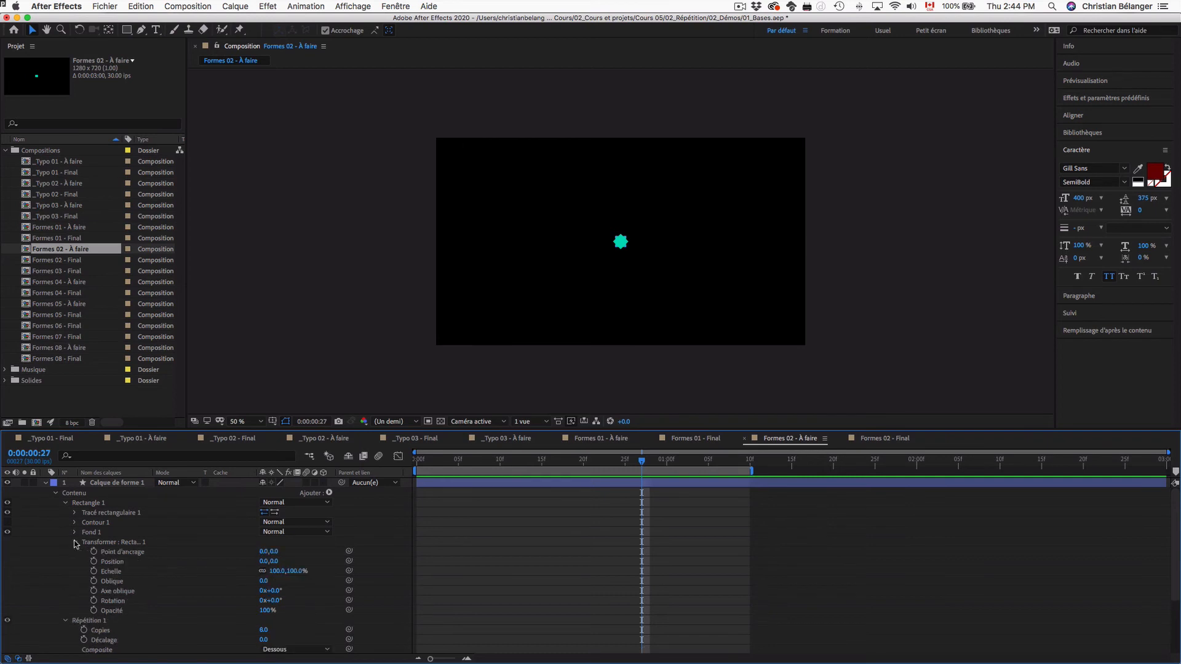
pyautogui.moveTo(274, 561)
pyautogui.mouseDown()
pyautogui.moveTo(165, 563)
pyautogui.moveTo(277, 562)
pyautogui.moveTo(186, 574)
pyautogui.moveTo(277, 561)
pyautogui.moveTo(175, 572)
pyautogui.moveTo(265, 573)
pyautogui.mouseUp()
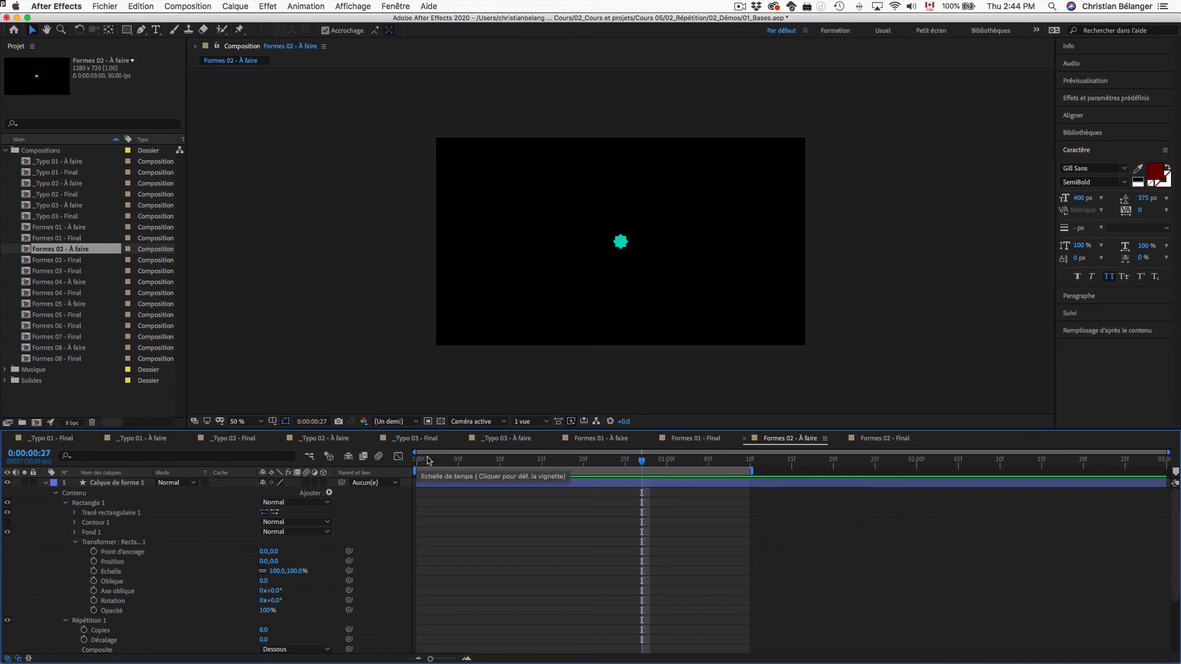
pyautogui.moveTo(431, 460); pyautogui.dragTo(361, 456)
pyautogui.click(94, 561)
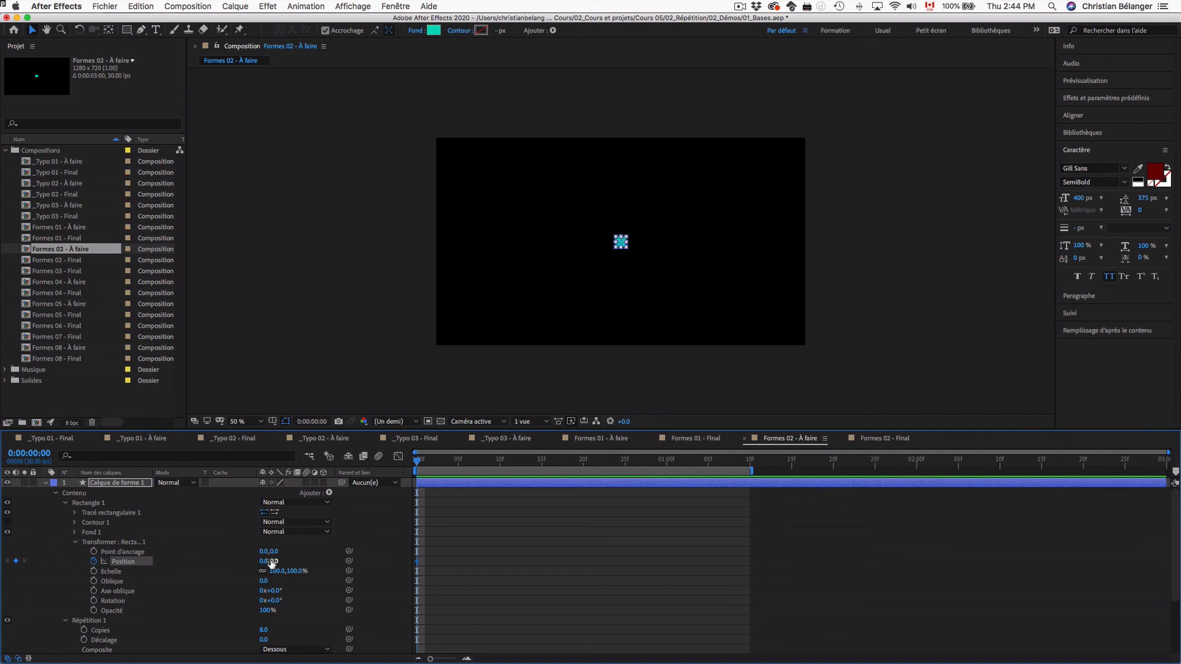
pyautogui.moveTo(519, 463); pyautogui.dragTo(584, 463)
pyautogui.moveTo(274, 561); pyautogui.dragTo(371, 565)
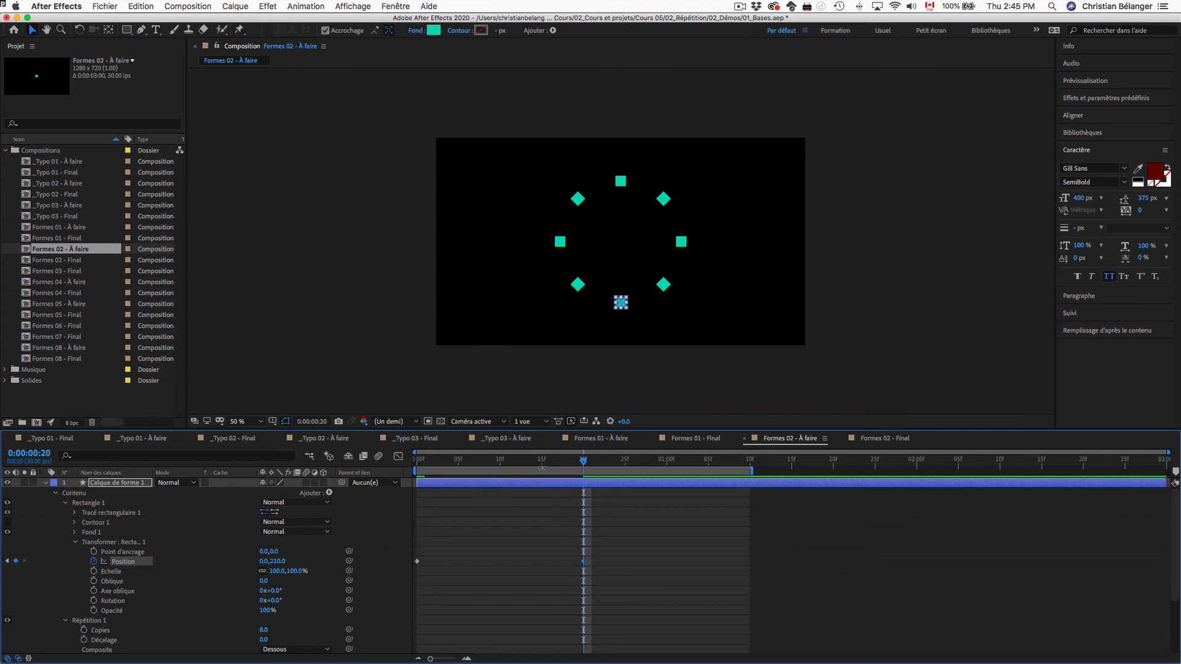
# Step: Preview the expanding ring from frame 0 and inspect its starting shape with the layer deselected
pyautogui.moveTo(542, 468); pyautogui.dragTo(417, 463)
pyautogui.press('space')
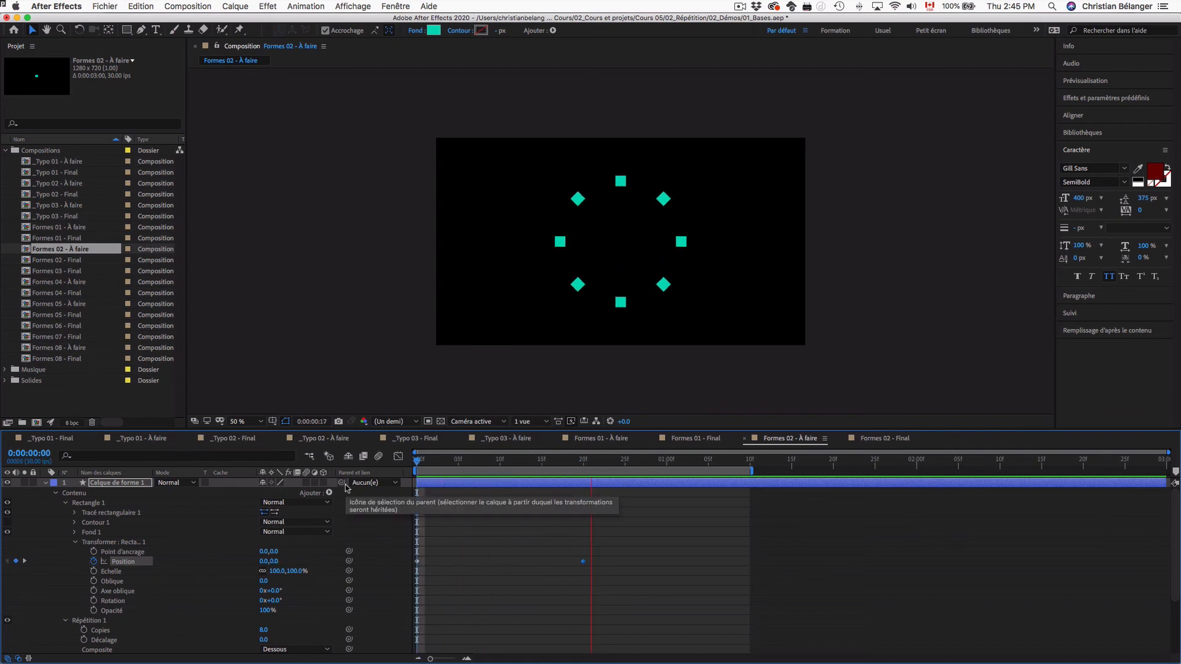
pyautogui.press('space')
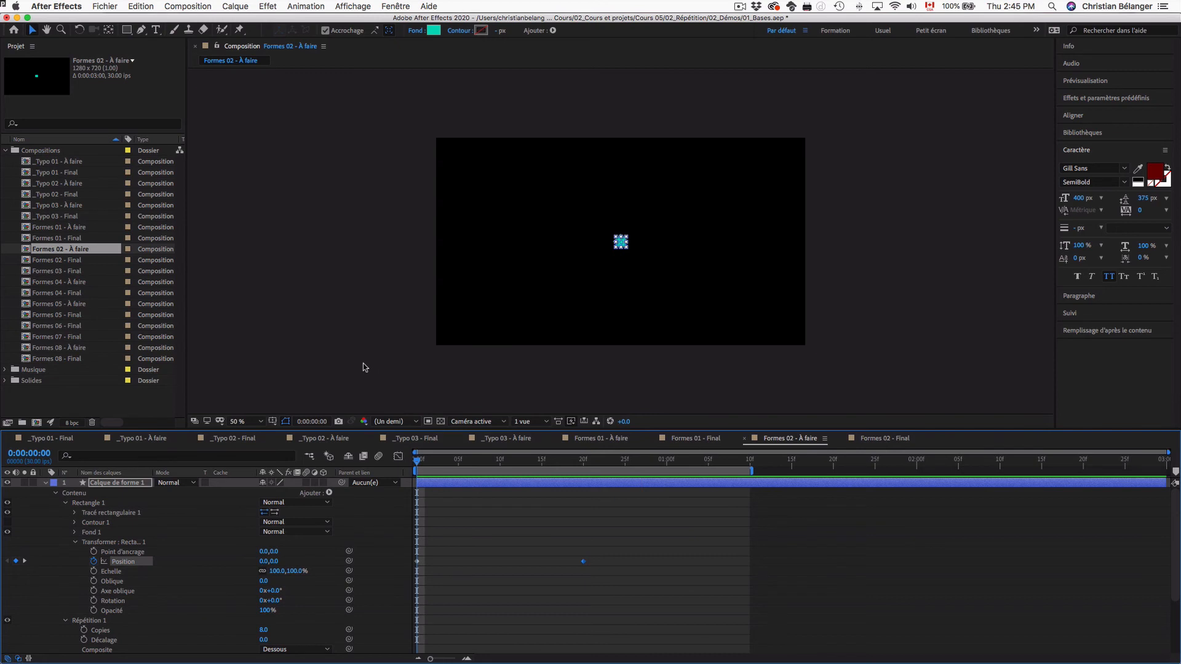
pyautogui.click(365, 367)
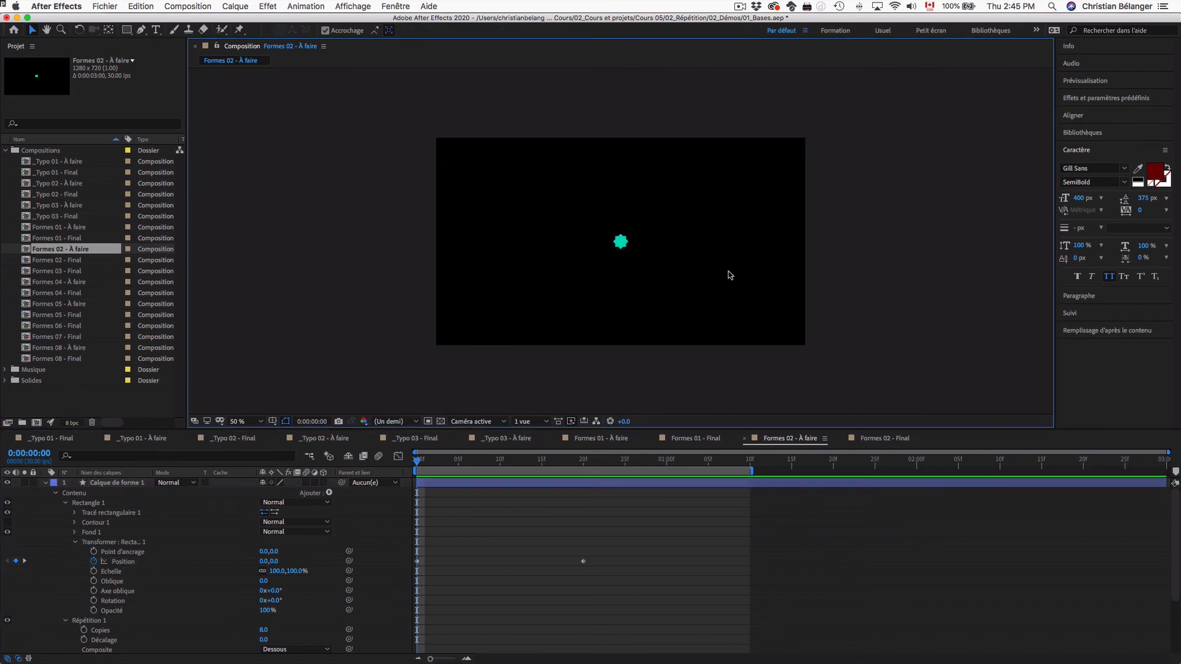
# Step: Add a keyframe for the repeater's Copies at frame 0 with a value of 1
pyautogui.click(75, 543)
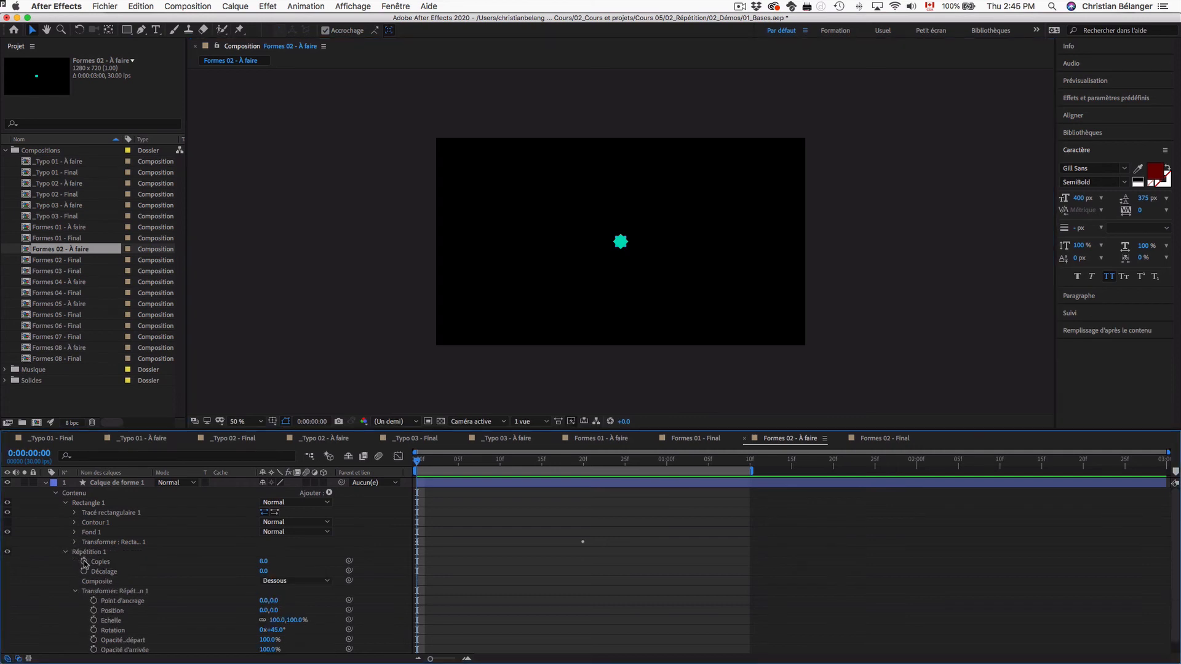
pyautogui.click(85, 563)
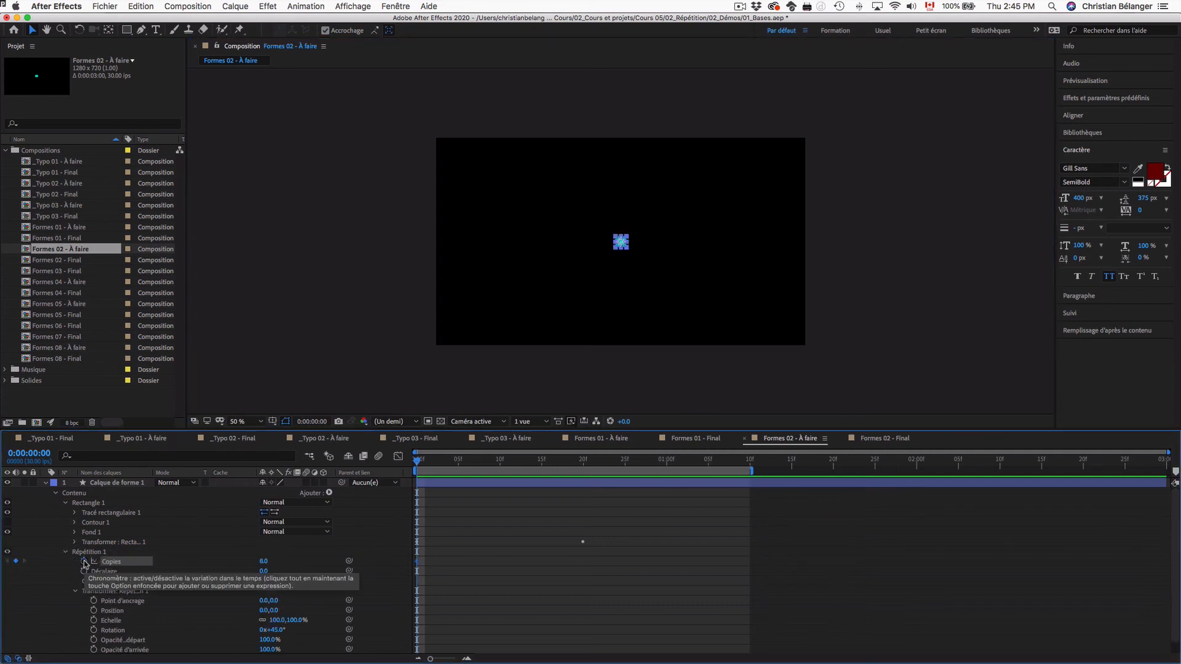
pyautogui.click(265, 562)
pyautogui.write('1')
pyautogui.press('Return')
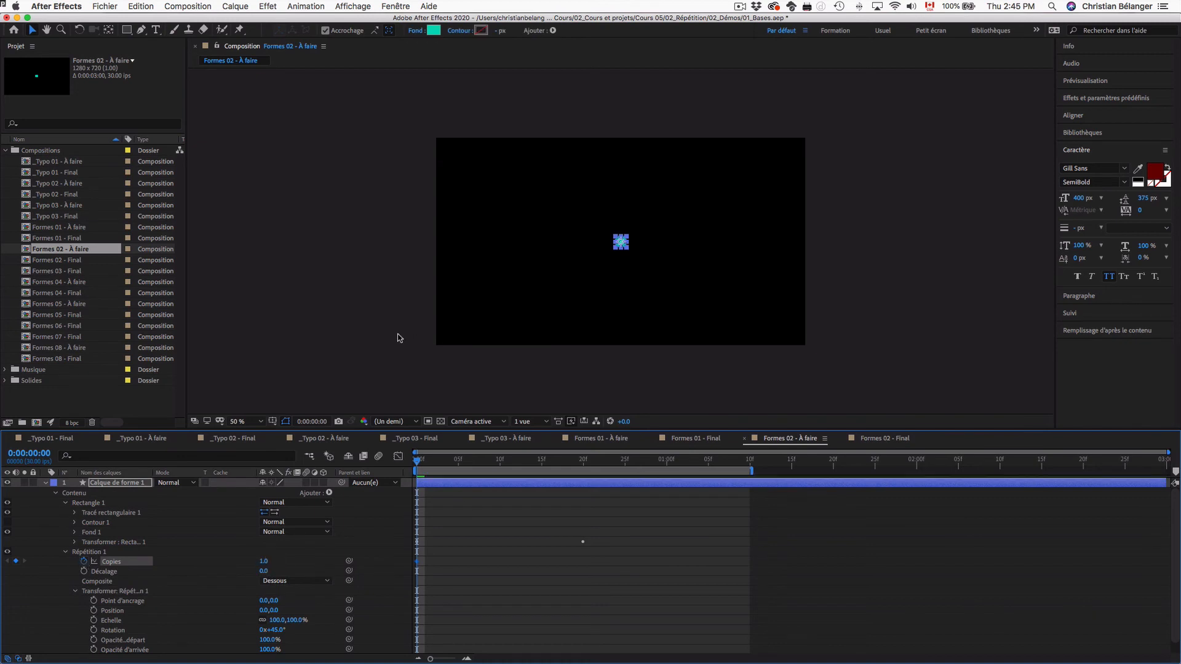
# Step: Advance one frame to frame 1 and set the repeater's Copies to 8 there
pyautogui.click(607, 317)
pyautogui.press('/')
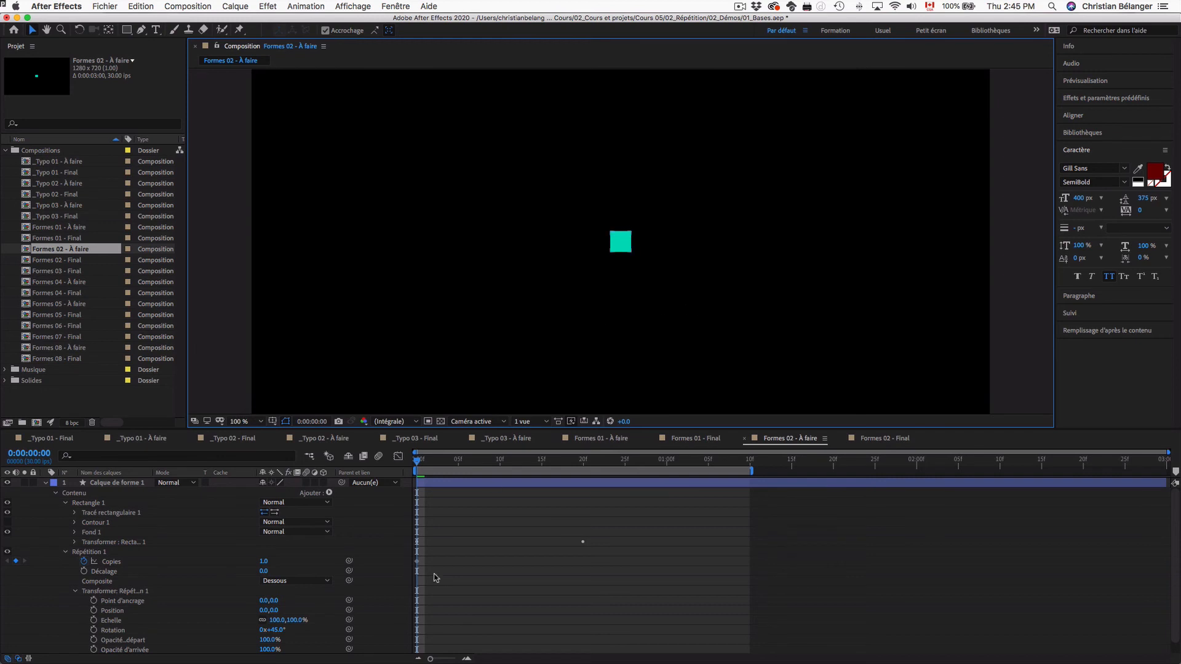
pyautogui.press('pagedown')
pyautogui.click(264, 561)
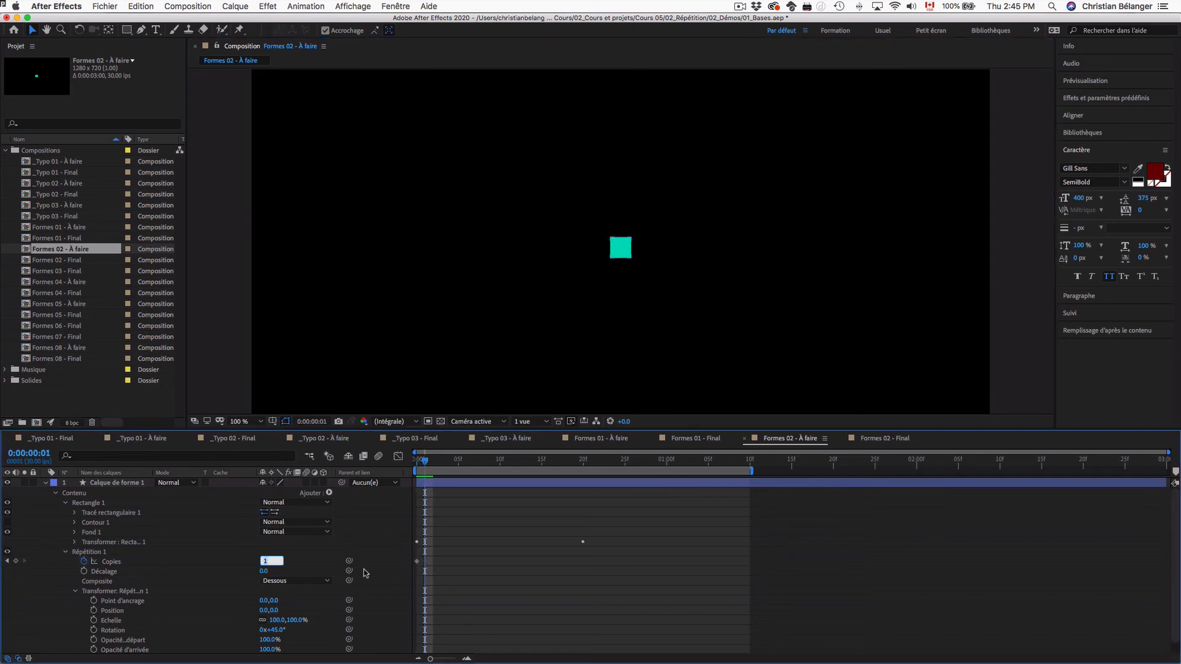
pyautogui.write('8')
pyautogui.press('Return')
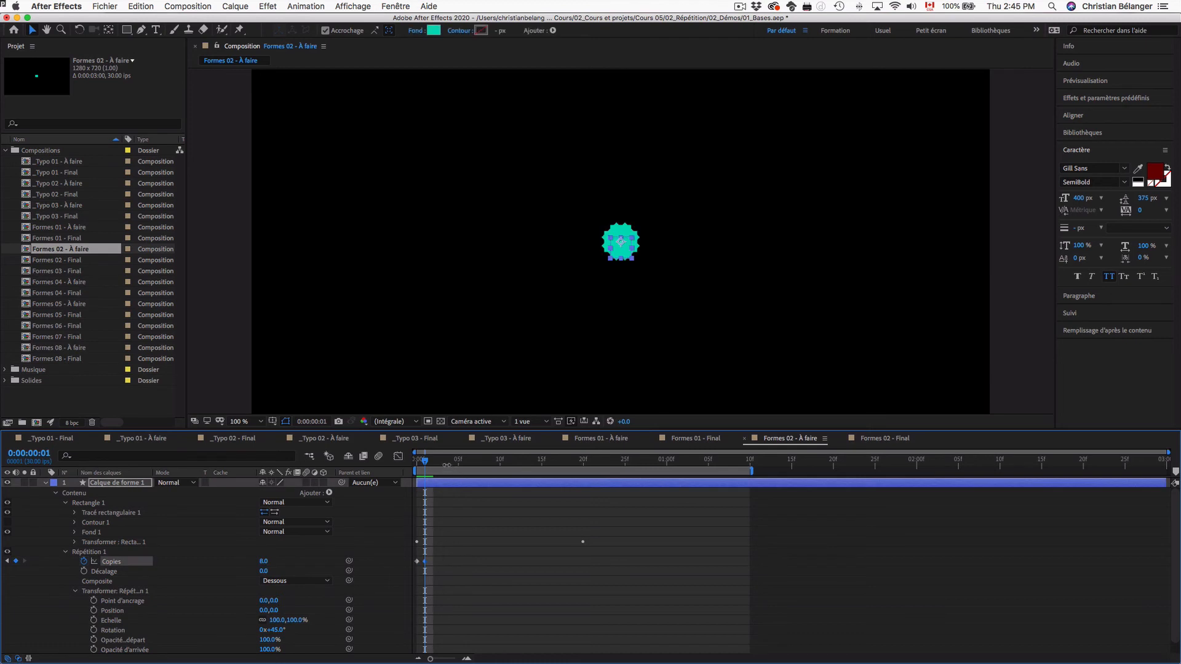
# Step: Return to frame 0 and preview the single square bursting into the ring
pyautogui.moveTo(447, 466); pyautogui.dragTo(378, 467)
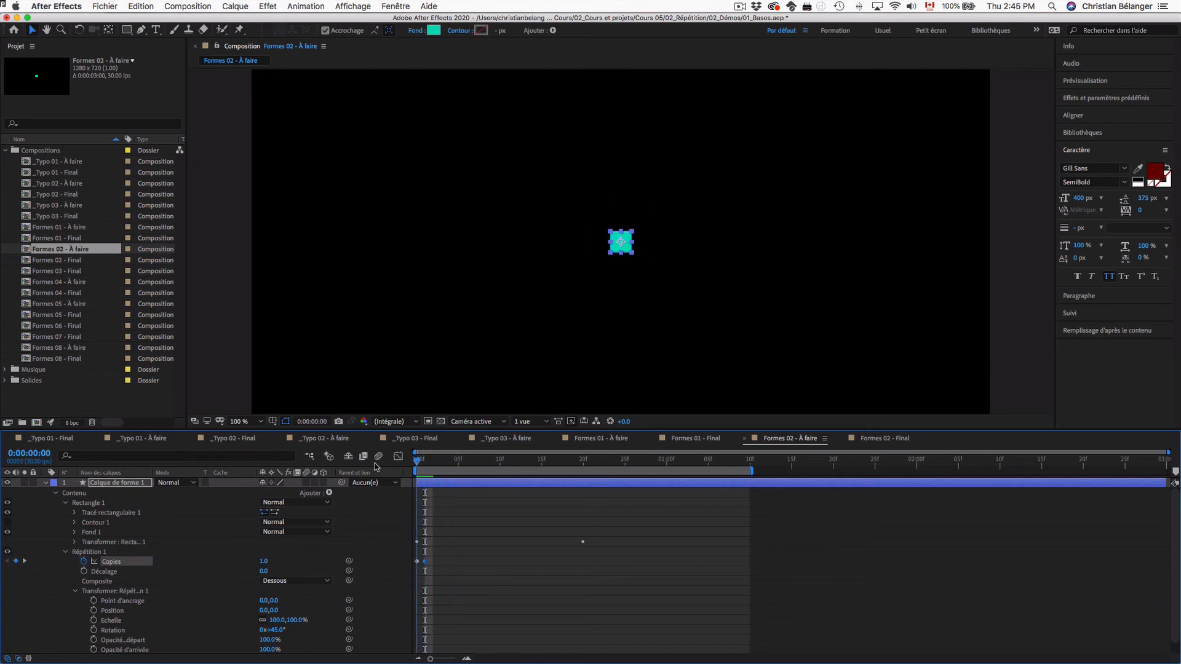
pyautogui.click(236, 386)
pyautogui.press(',')
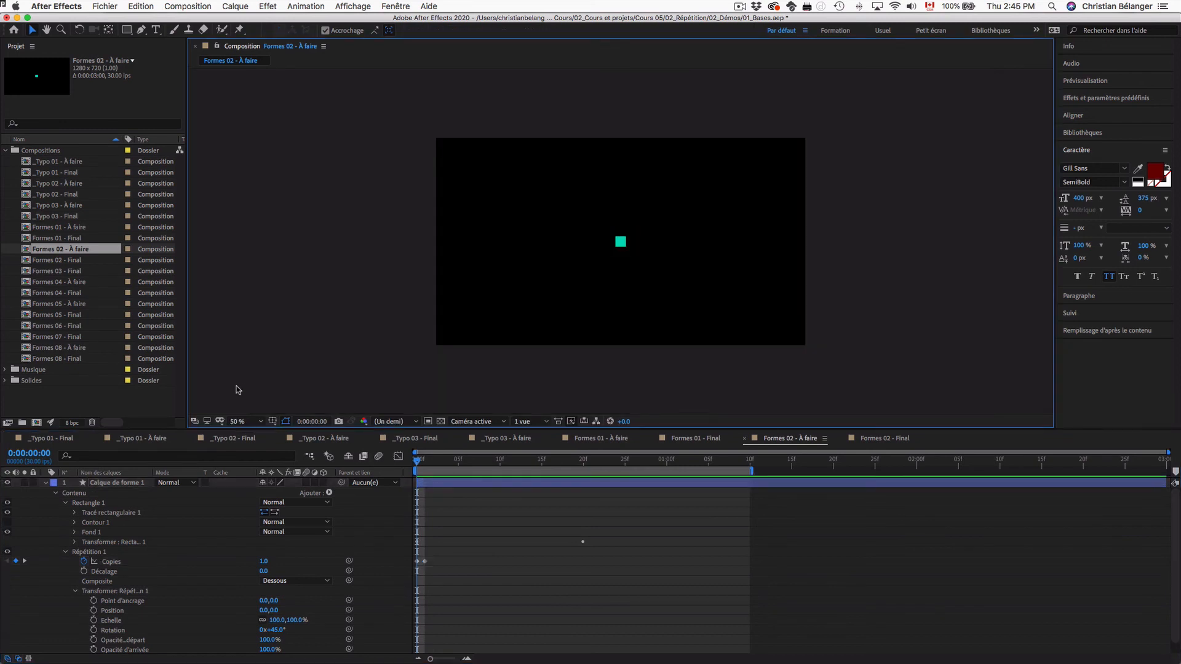
pyautogui.press('space')
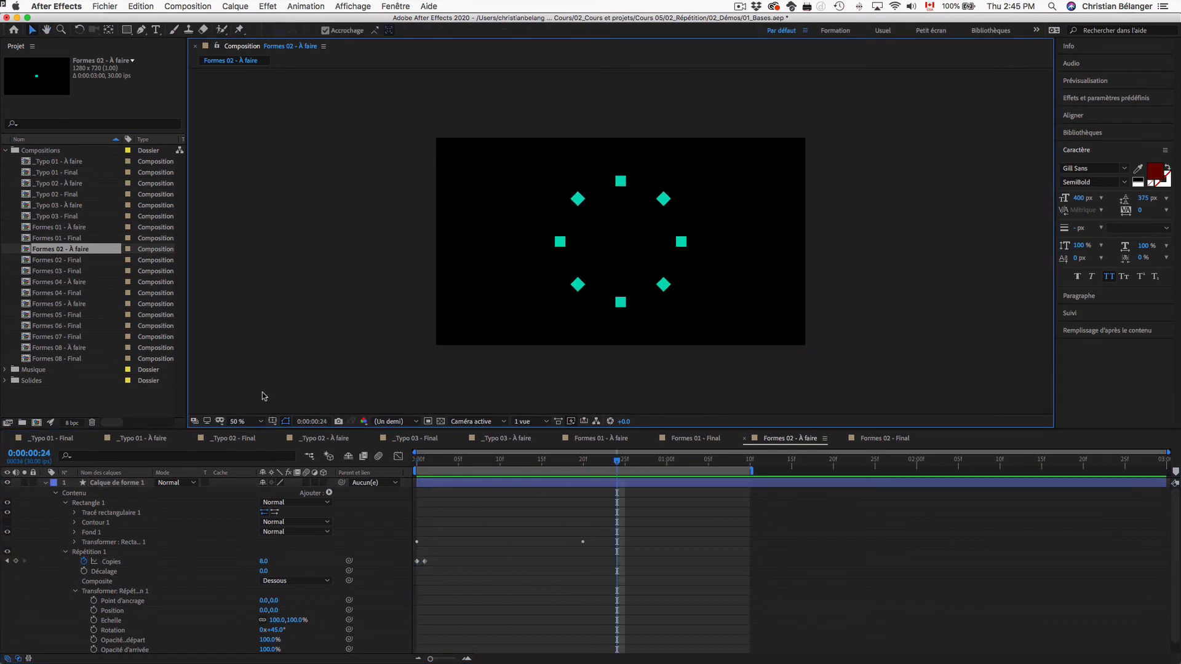
# Step: Move to frame 20, try the repeater's Rotation at 25° and 56°, and restore it to 45°
pyautogui.moveTo(452, 465); pyautogui.dragTo(585, 469)
pyautogui.scroll(-1, 298, 625)
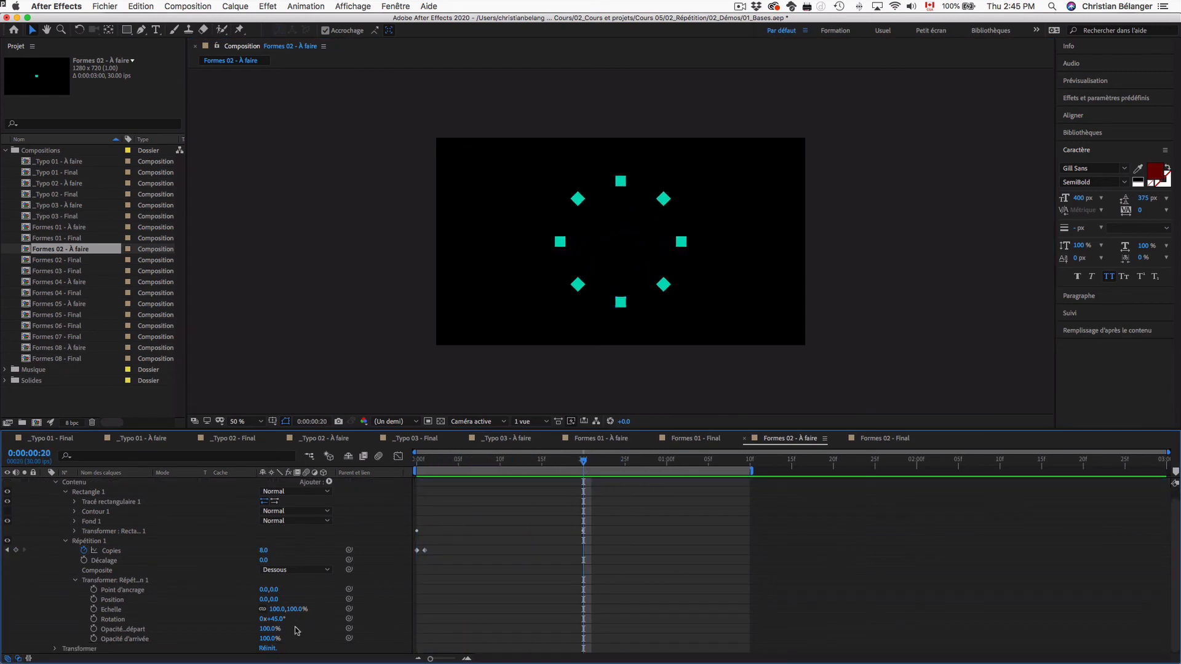
pyautogui.click(275, 618)
pyautogui.write('25')
pyautogui.press('Return')
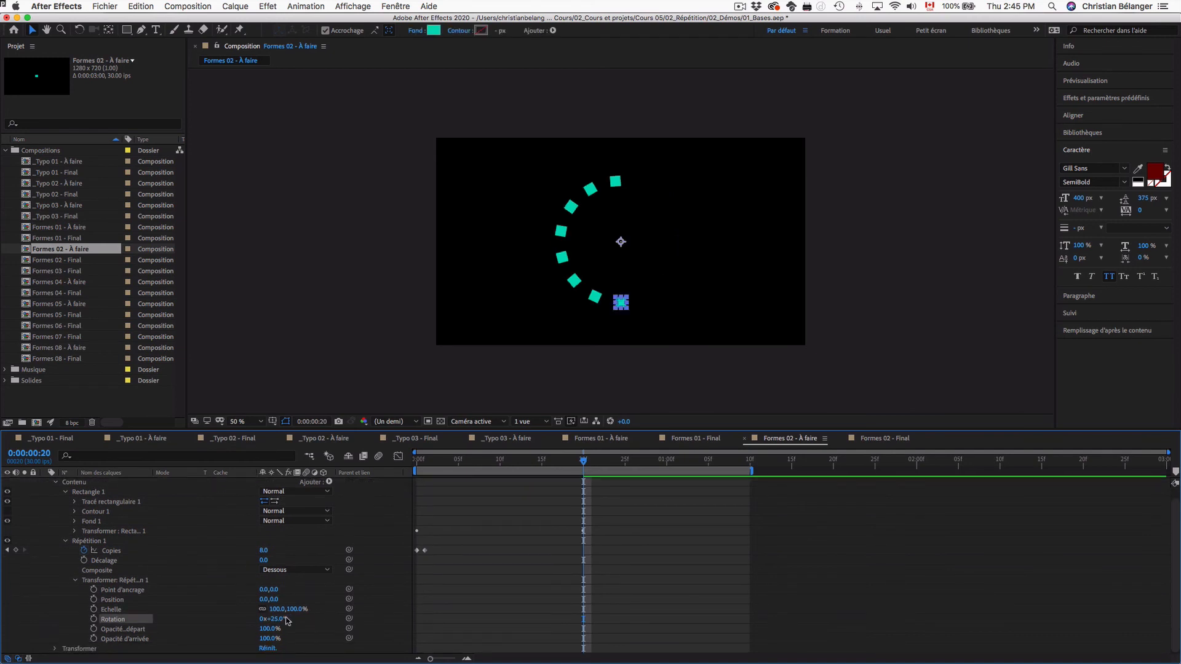
pyautogui.moveTo(275, 619); pyautogui.dragTo(293, 618)
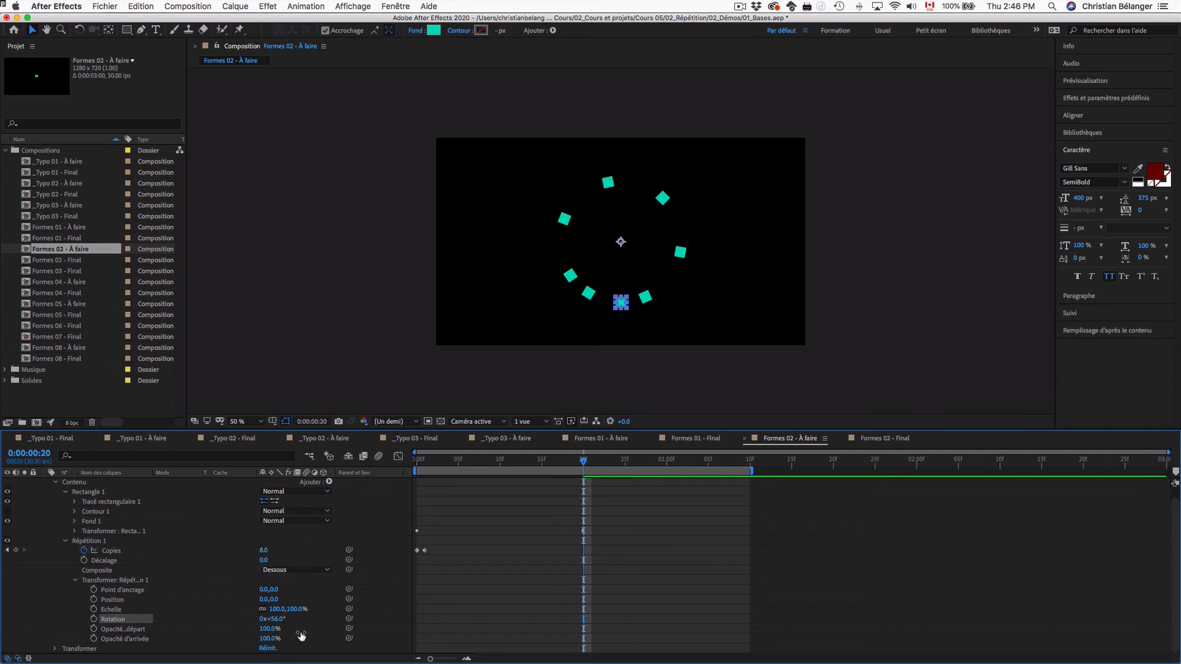
pyautogui.click(275, 619)
pyautogui.write('45')
pyautogui.press('Return')
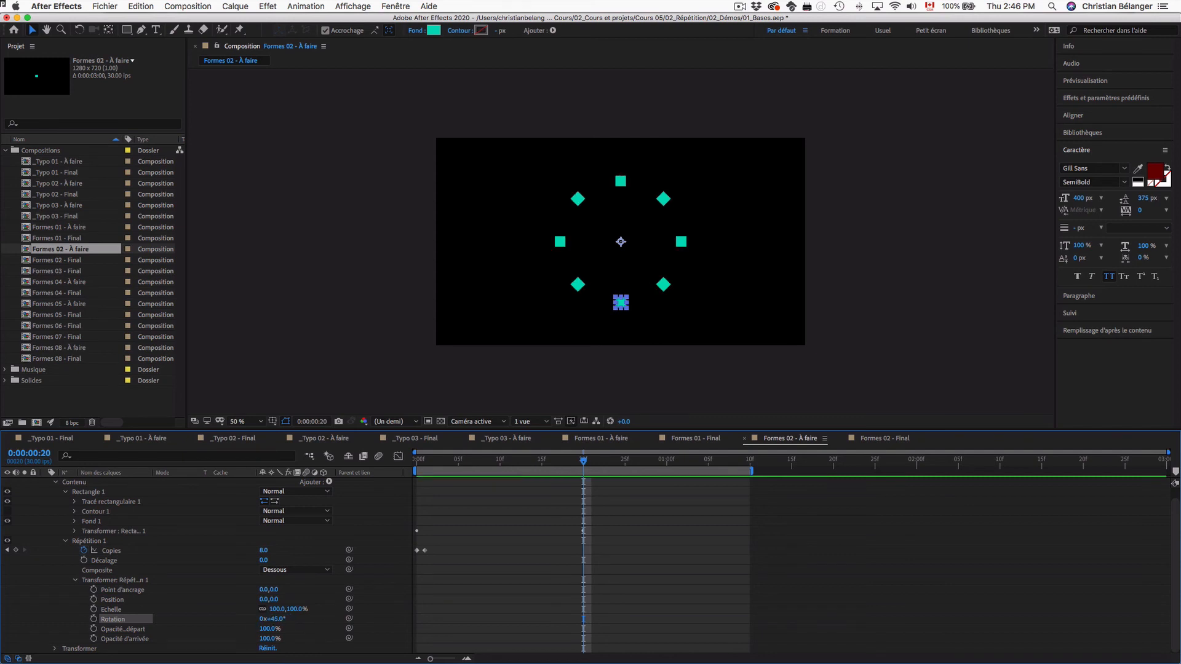
# Step: Show the layer's keyframed properties along with its Rotation, and add a Rotation keyframe of 0° at frame 20
pyautogui.click(340, 387)
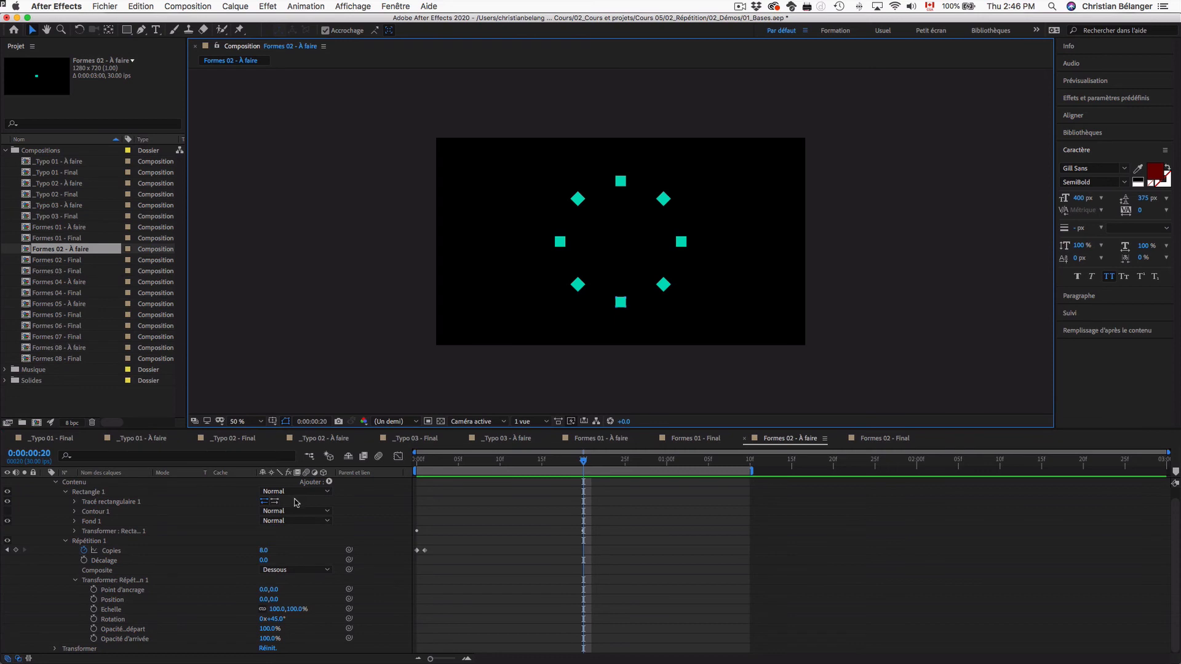
pyautogui.press('u')
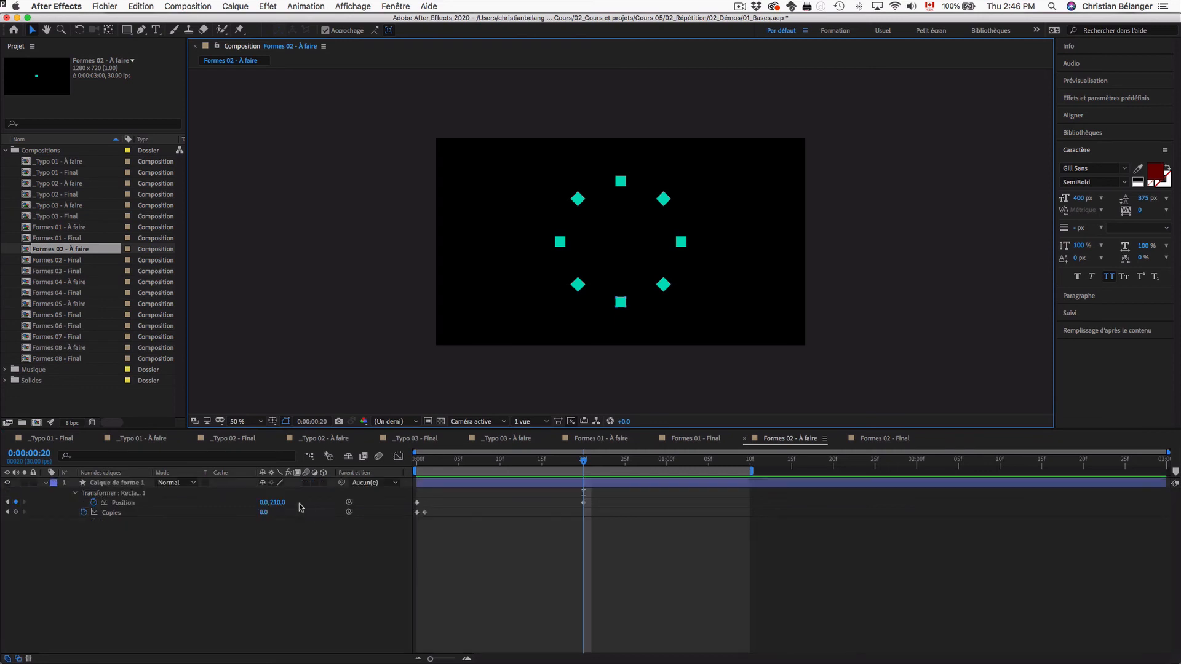
pyautogui.hotkey('shift', 'r')
pyautogui.moveTo(271, 522); pyautogui.dragTo(244, 530)
pyautogui.press('super+z')
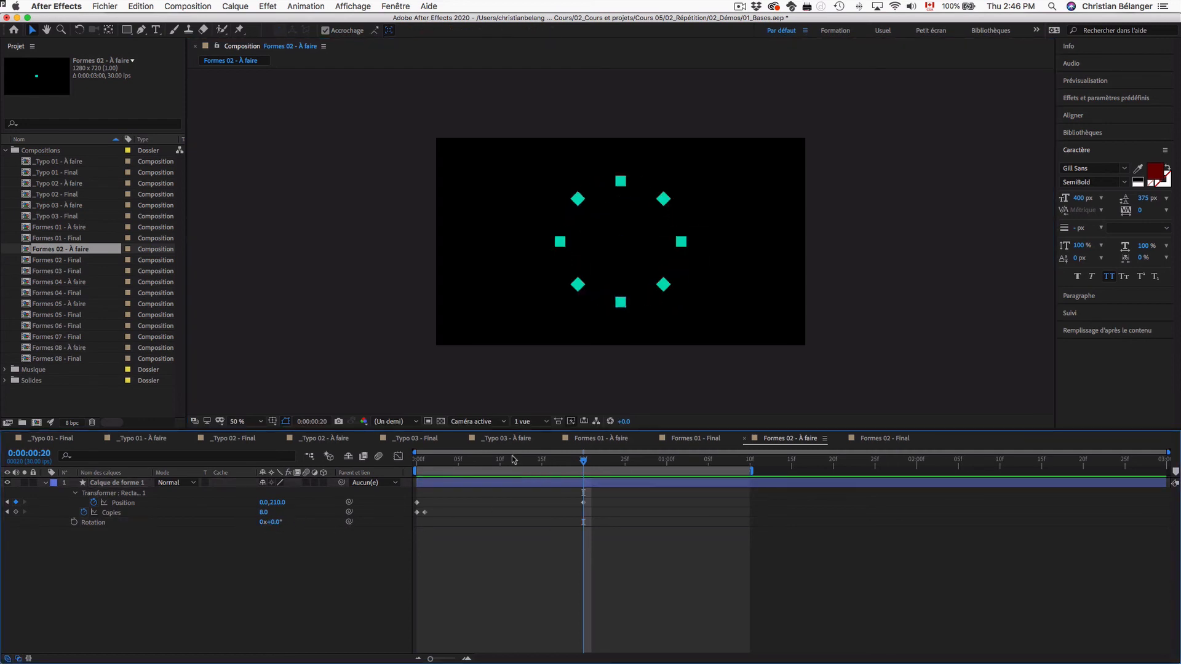
pyautogui.click(74, 522)
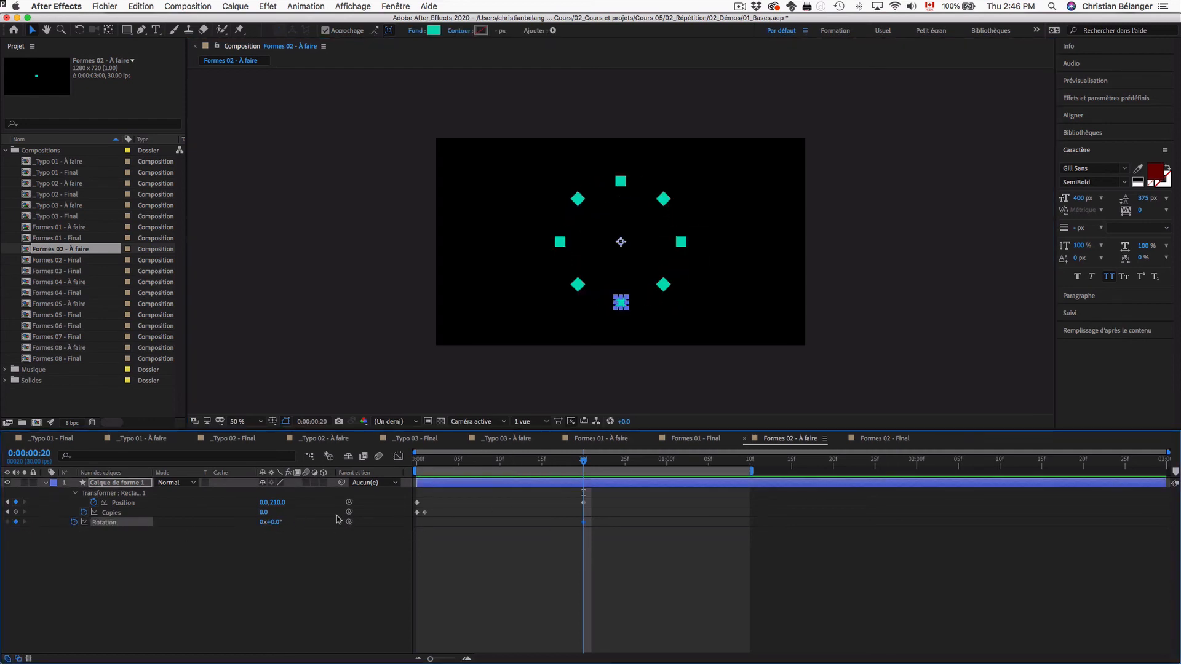
# Step: Set the layer's Rotation to one full turn (1x+0.0°) at 1 second and preview the animation
pyautogui.moveTo(583, 461); pyautogui.dragTo(668, 462)
pyautogui.moveTo(261, 523); pyautogui.dragTo(309, 528)
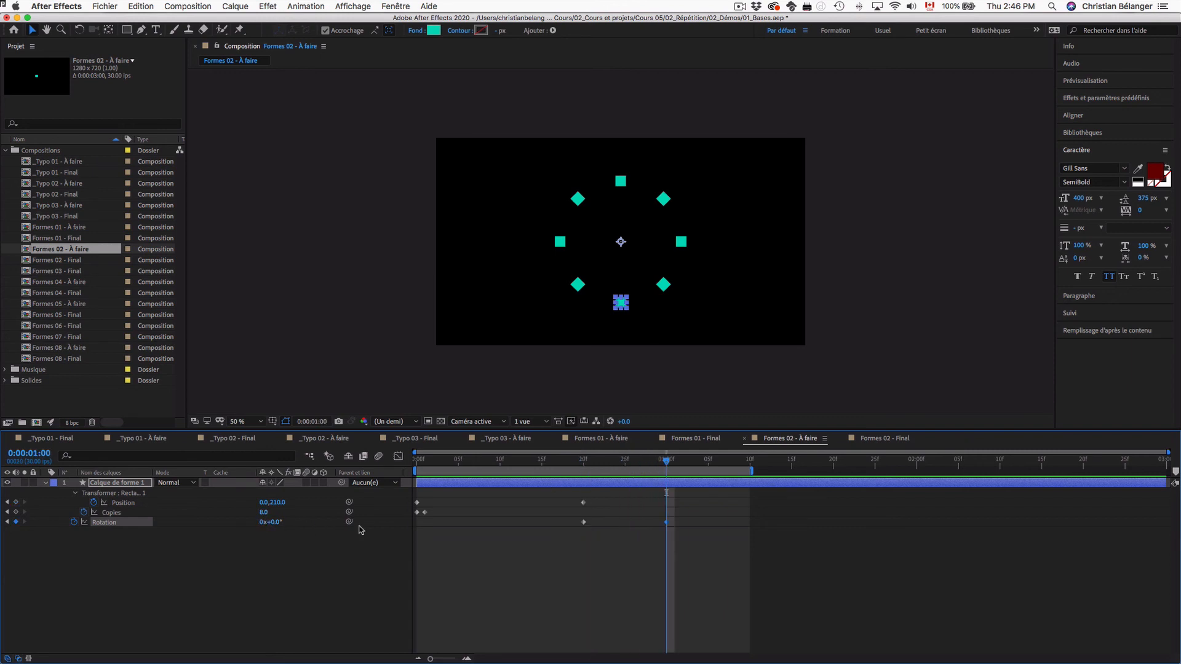
pyautogui.click(263, 522)
pyautogui.press('Return')
pyautogui.press('space')
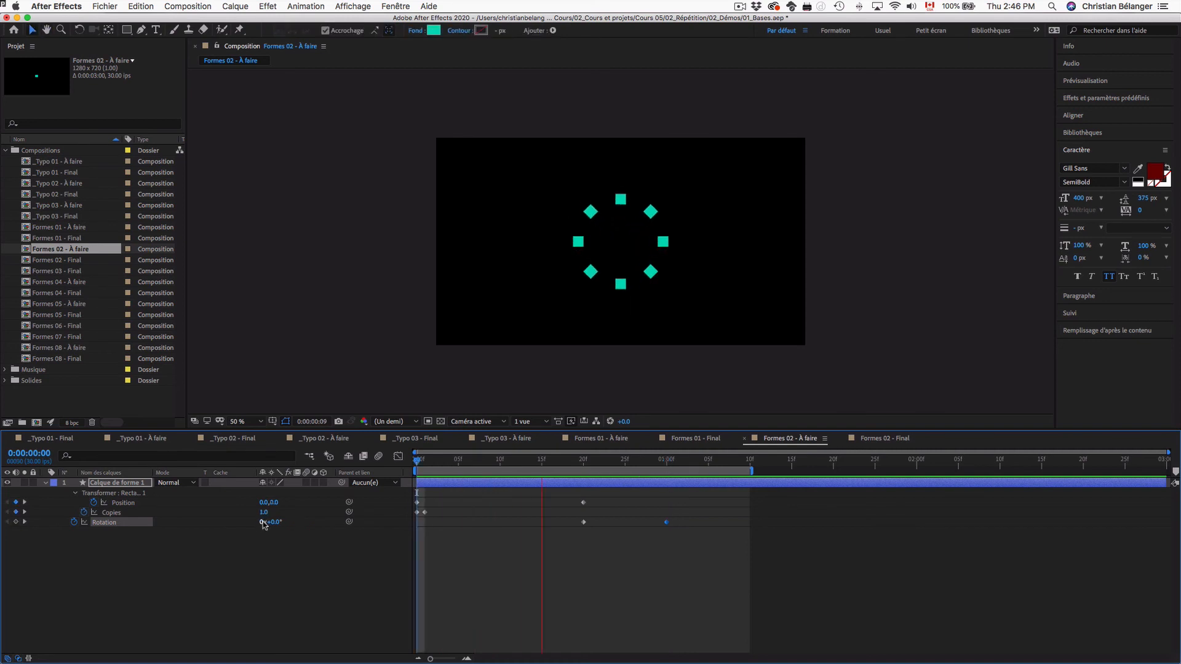
# Step: Apply Easy Ease to all Position, Copies and Rotation keyframes and preview from frame 0
pyautogui.moveTo(705, 539); pyautogui.dragTo(420, 496)
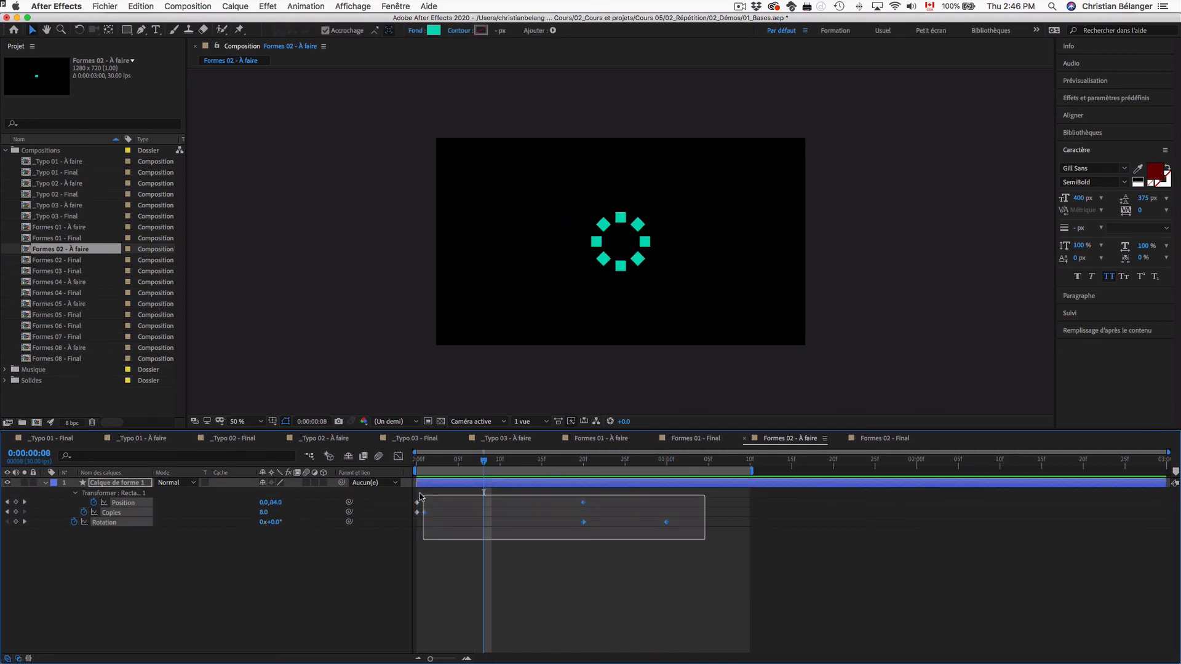
pyautogui.press('F9')
pyautogui.press('Home')
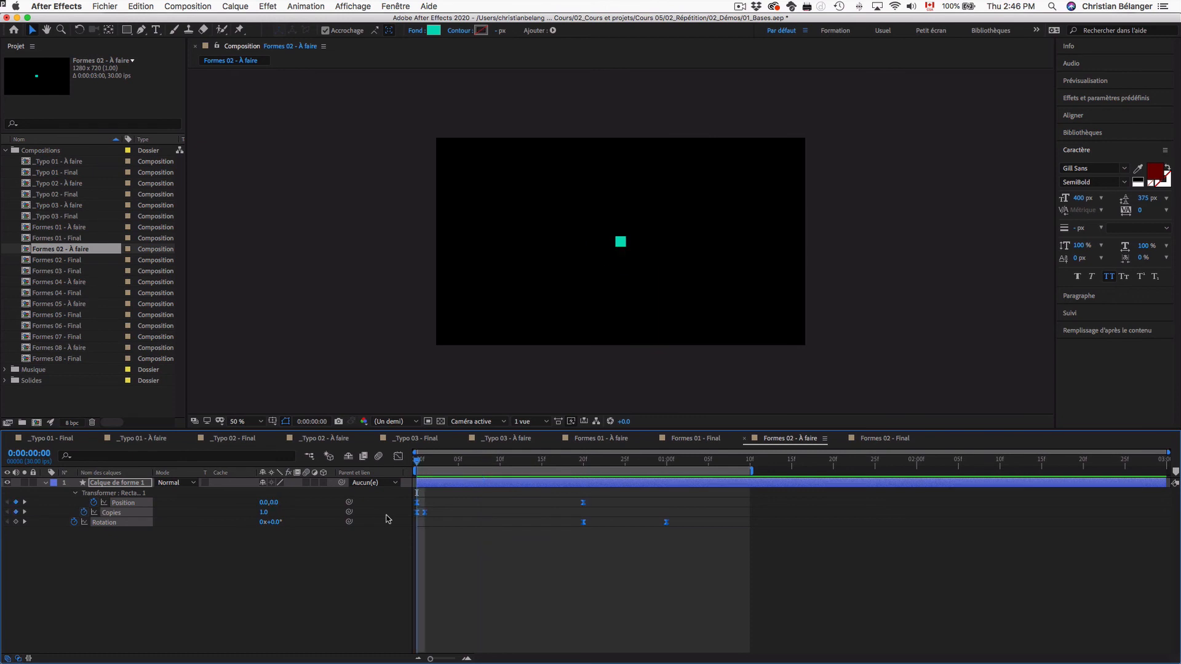
pyautogui.press('space')
# Step: Shift the final Position keyframe and both Rotation keyframes ten frames earlier, to frames 10 and 20, and preview the timing
pyautogui.moveTo(558, 564); pyautogui.dragTo(711, 482)
pyautogui.moveTo(583, 503); pyautogui.dragTo(503, 506)
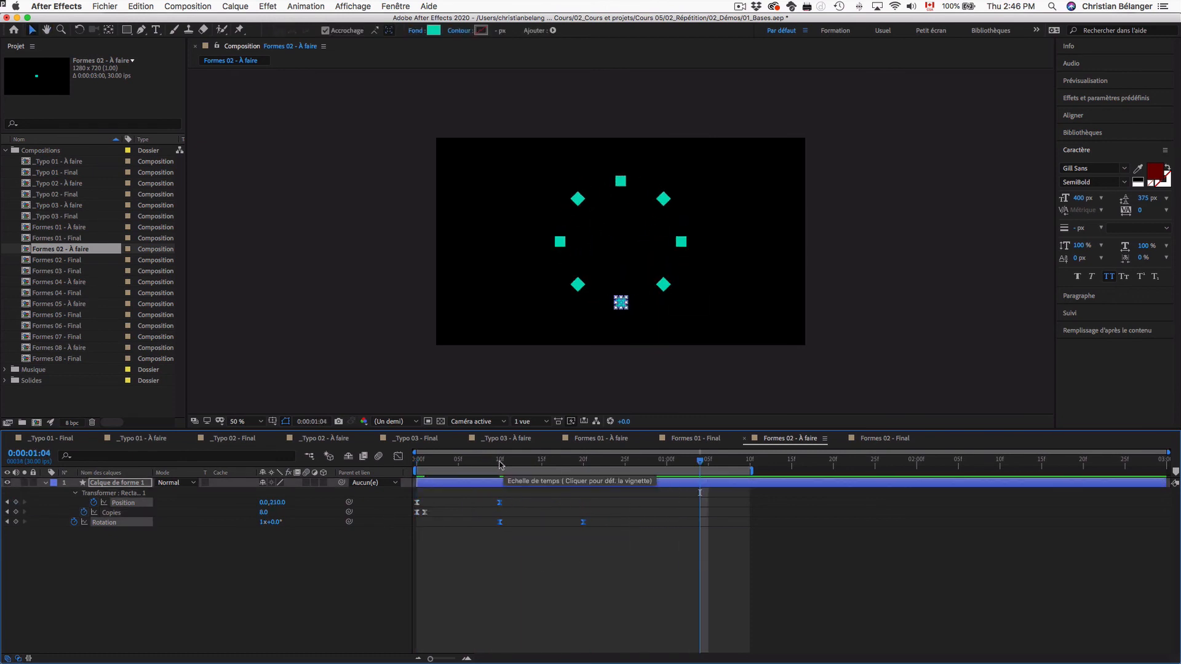
pyautogui.press('Home')
pyautogui.press('space')
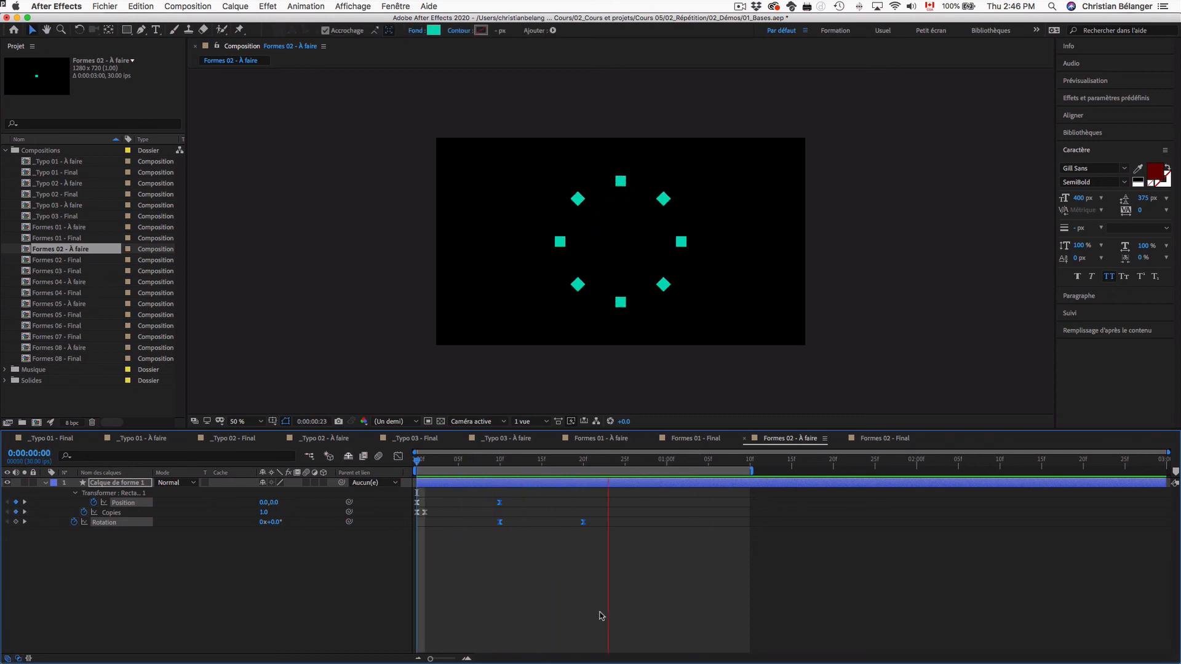
pyautogui.press('space')
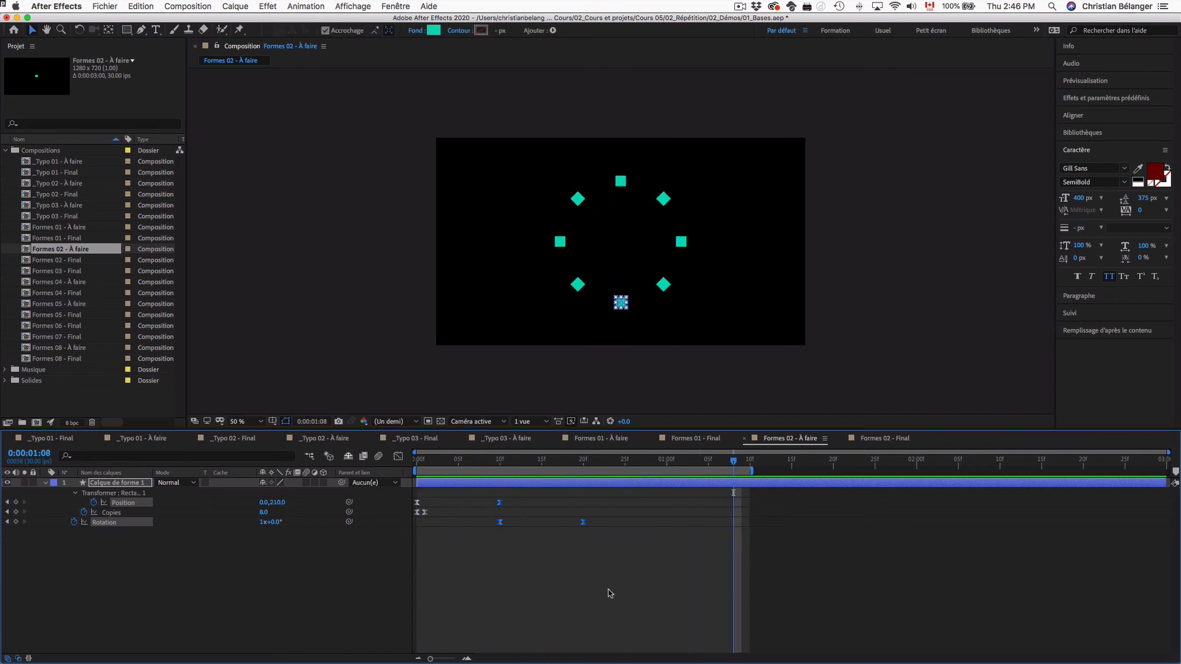
pyautogui.press('space')
pyautogui.press('space')
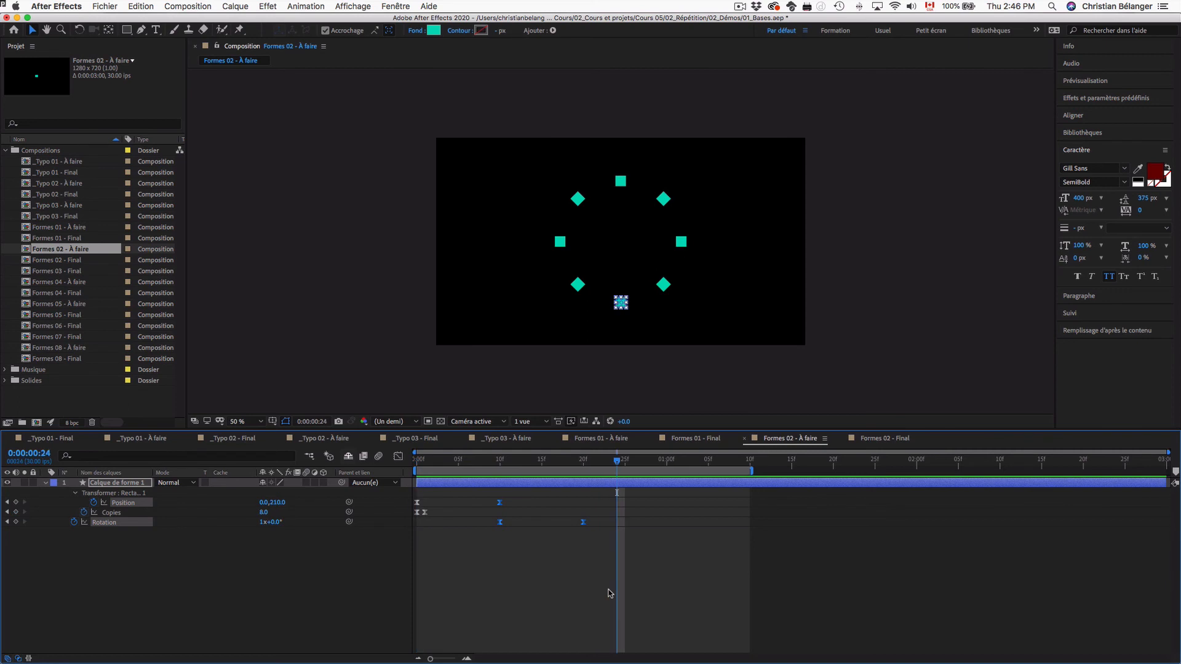
# Step: Open the Formes 03 - Final composition, preview its animation and examine its start at frame 0
pyautogui.doubleClick(73, 271)
pyautogui.press('space')
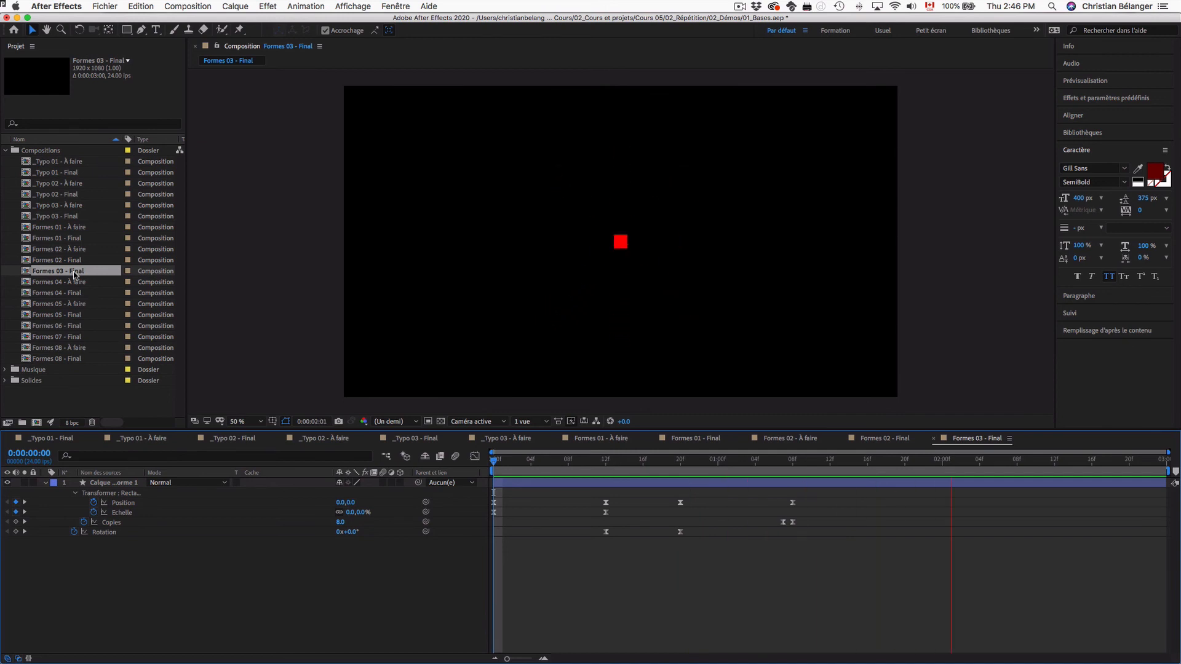
pyautogui.moveTo(683, 462); pyautogui.dragTo(492, 460)
pyautogui.moveTo(493, 463)
pyautogui.mouseDown()
pyautogui.moveTo(606, 464)
pyautogui.moveTo(491, 472)
pyautogui.mouseUp()
pyautogui.moveTo(494, 463)
pyautogui.mouseDown()
pyautogui.moveTo(606, 464)
pyautogui.moveTo(479, 467)
pyautogui.mouseUp()
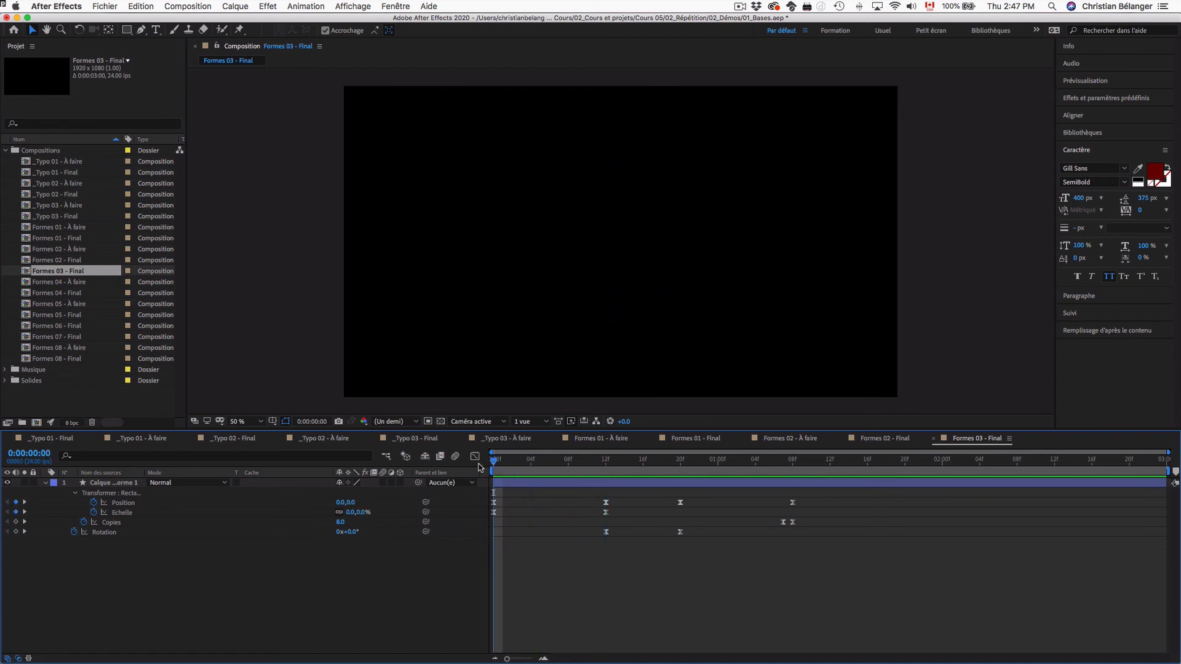
# Step: Return to the Formes 02 - À faire composition at frame 0 with the layer deselected
pyautogui.doubleClick(64, 249)
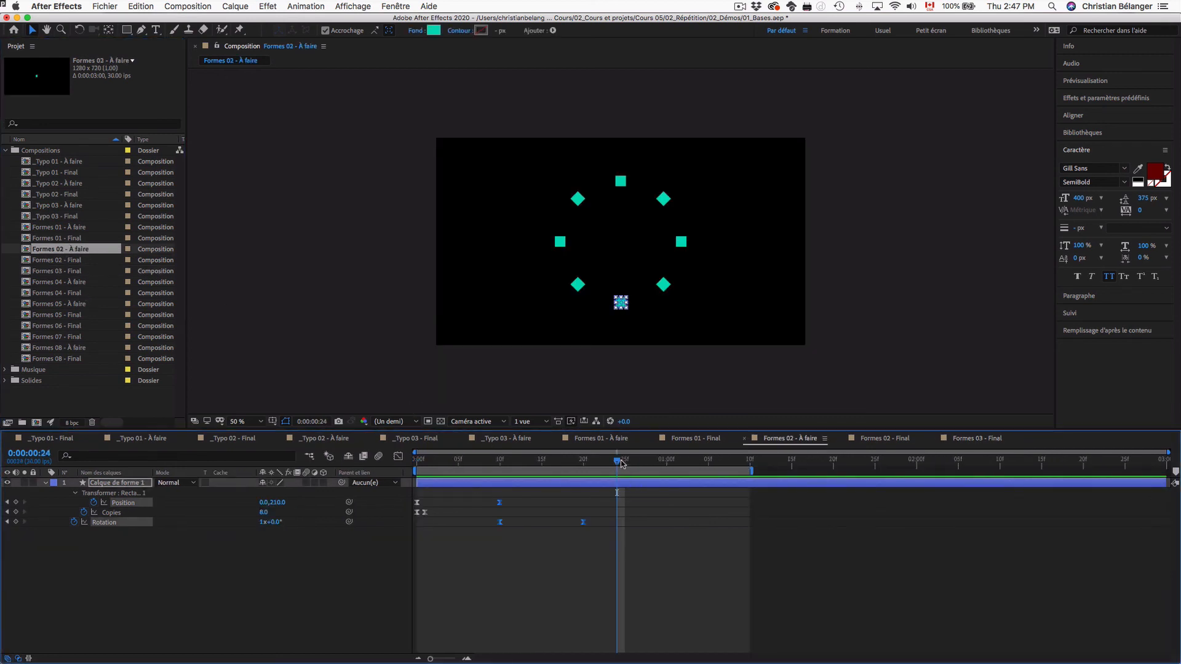
pyautogui.moveTo(621, 463); pyautogui.dragTo(399, 468)
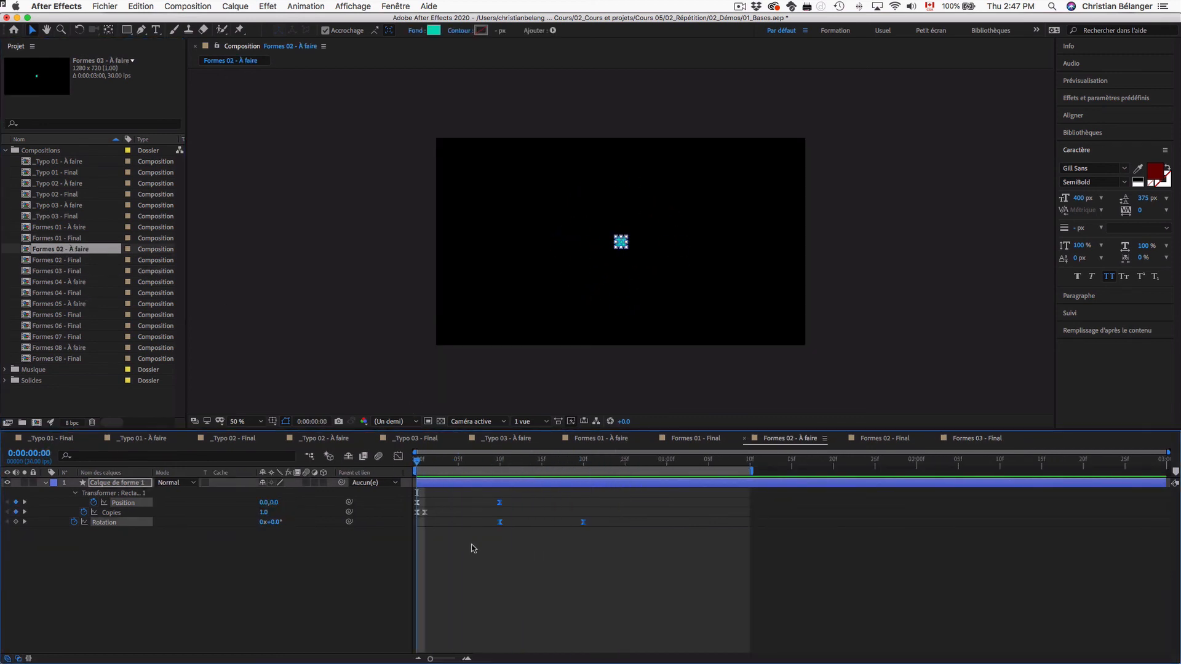
pyautogui.click(477, 550)
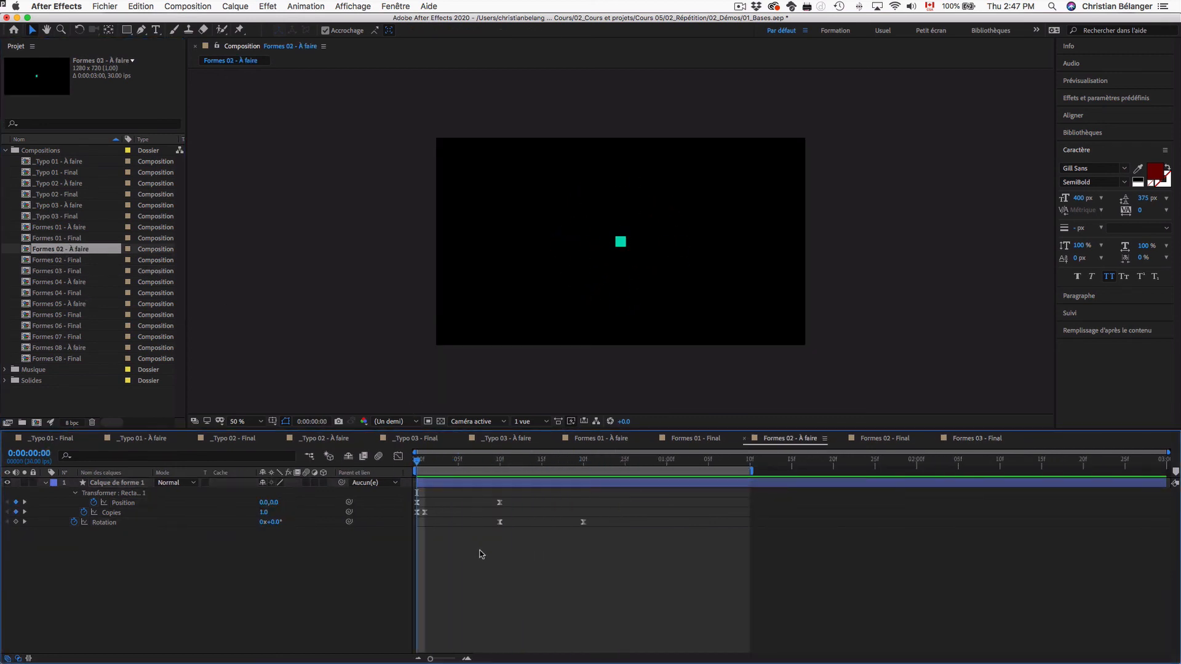
# Step: Expand the shape layer's properties and examine the Répétition 1 and layer Transformer groups at frame 0
pyautogui.click(46, 483)
pyautogui.click(45, 483)
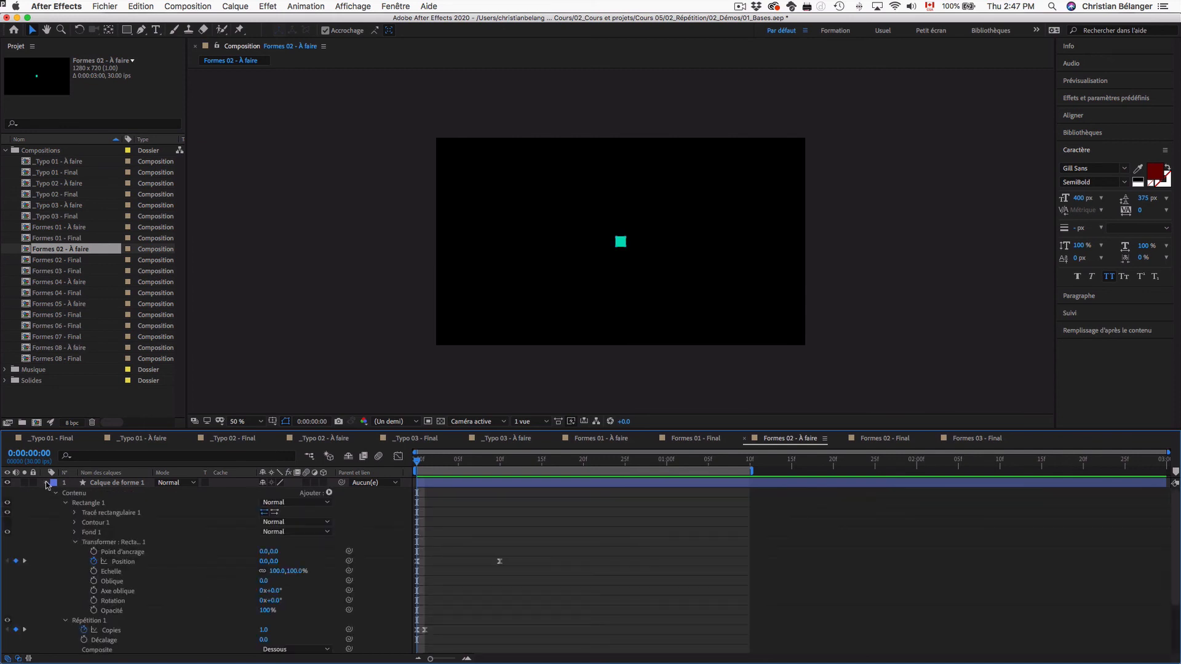
pyautogui.click(73, 543)
pyautogui.click(65, 551)
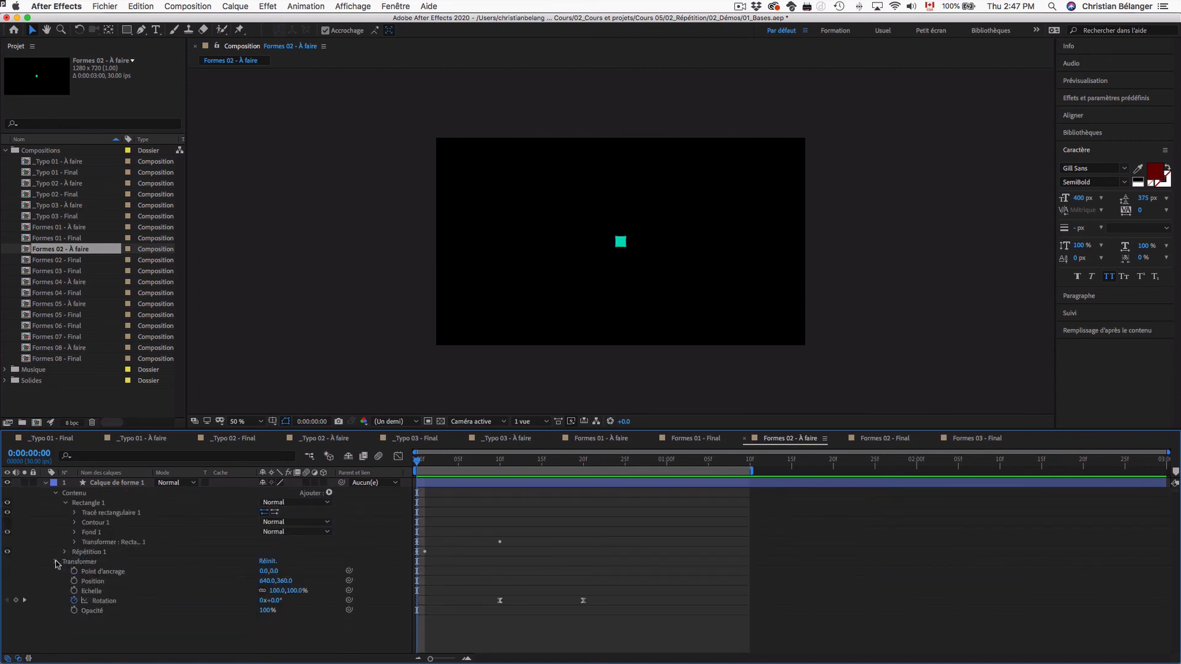
pyautogui.click(56, 562)
pyautogui.click(87, 552)
pyautogui.click(66, 553)
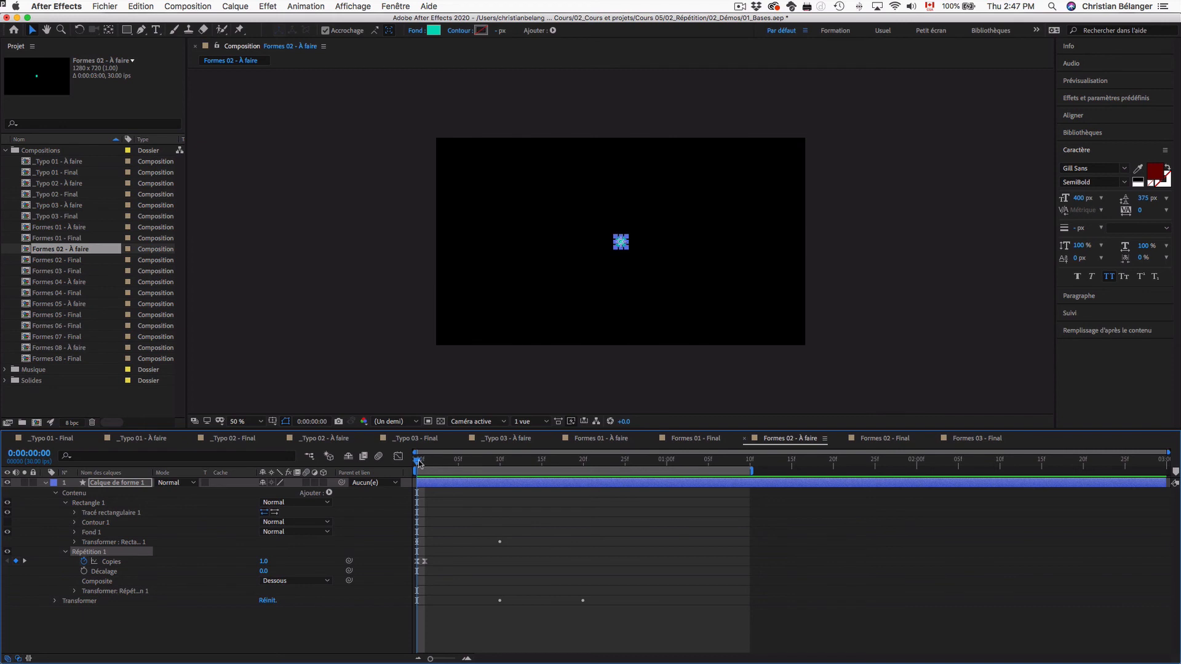
pyautogui.moveTo(418, 463)
pyautogui.mouseDown()
pyautogui.moveTo(459, 463)
pyautogui.moveTo(409, 465)
pyautogui.mouseUp()
pyautogui.click(193, 618)
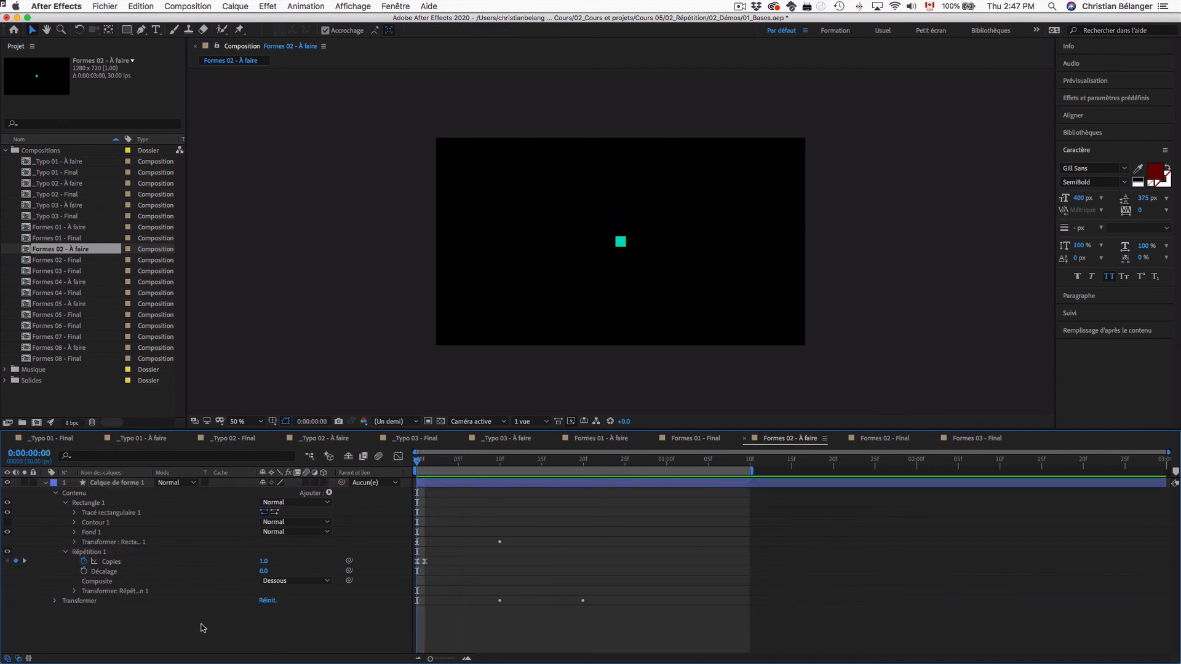
pyautogui.click(65, 552)
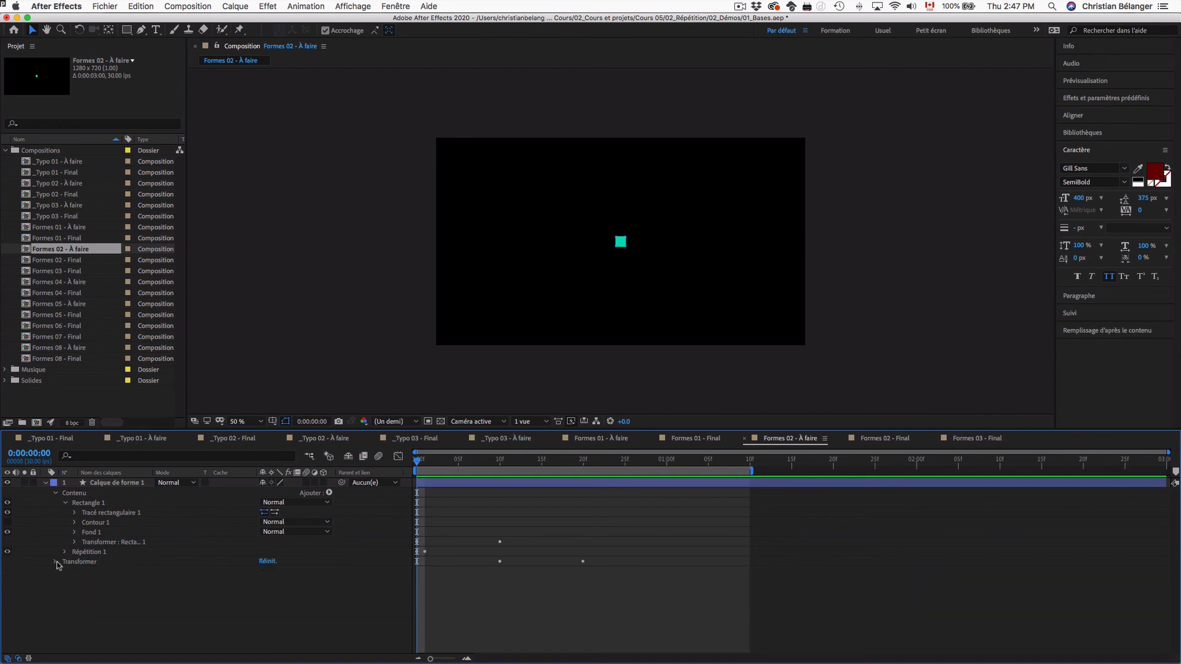
pyautogui.click(59, 562)
pyautogui.click(54, 563)
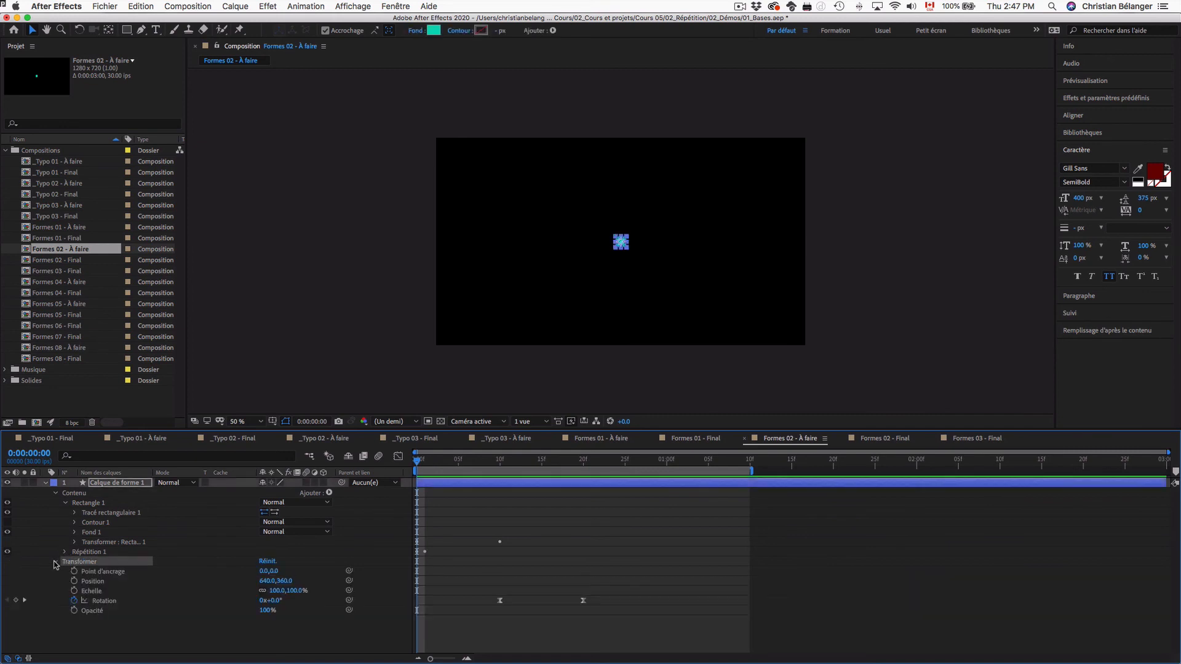
# Step: In Rectangle 1's Transformer group, add an Echelle keyframe at frame 0 with a value of 0%
pyautogui.click(74, 542)
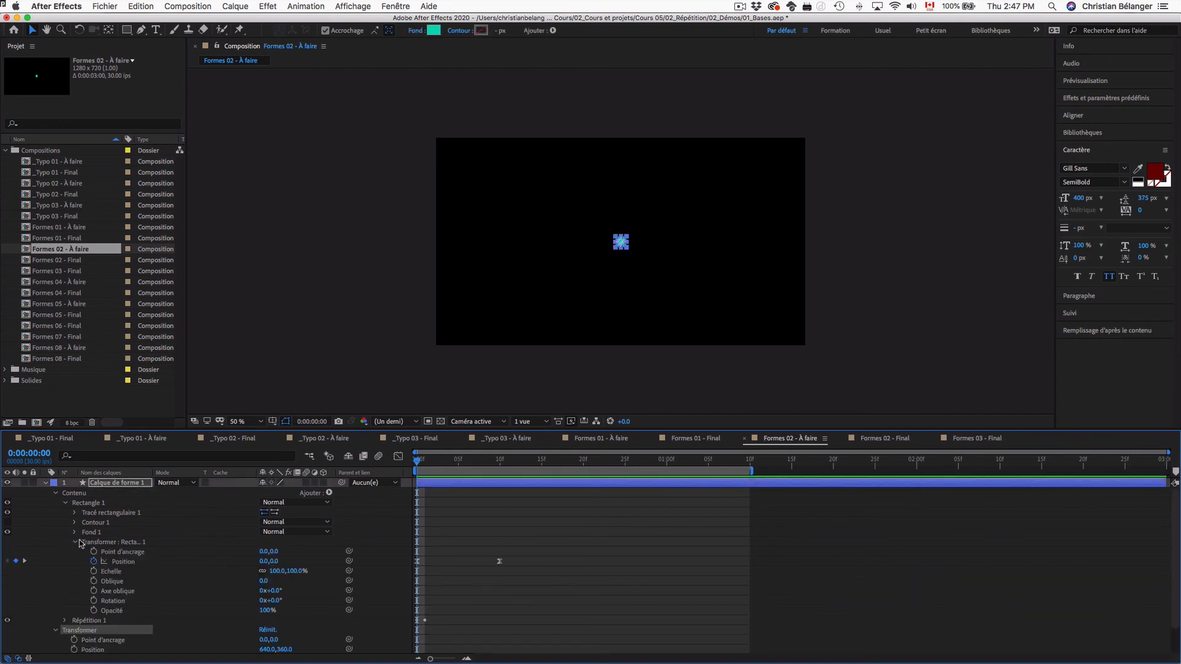
pyautogui.click(101, 543)
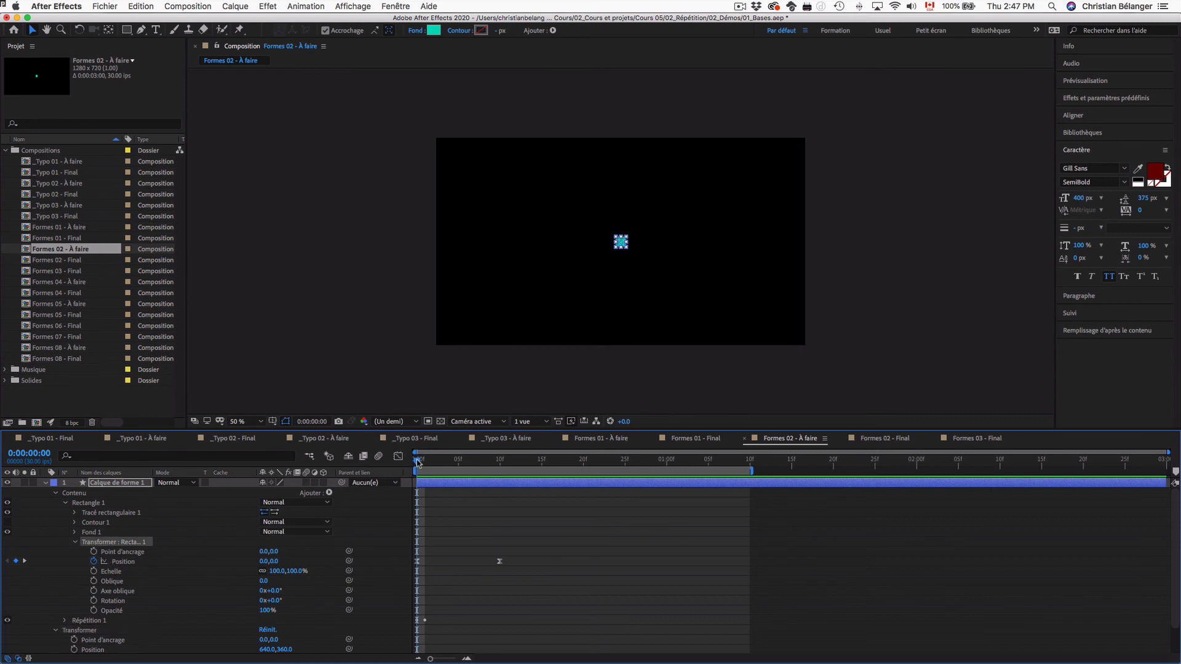
pyautogui.moveTo(418, 463)
pyautogui.mouseDown()
pyautogui.moveTo(499, 464)
pyautogui.moveTo(418, 464)
pyautogui.mouseUp()
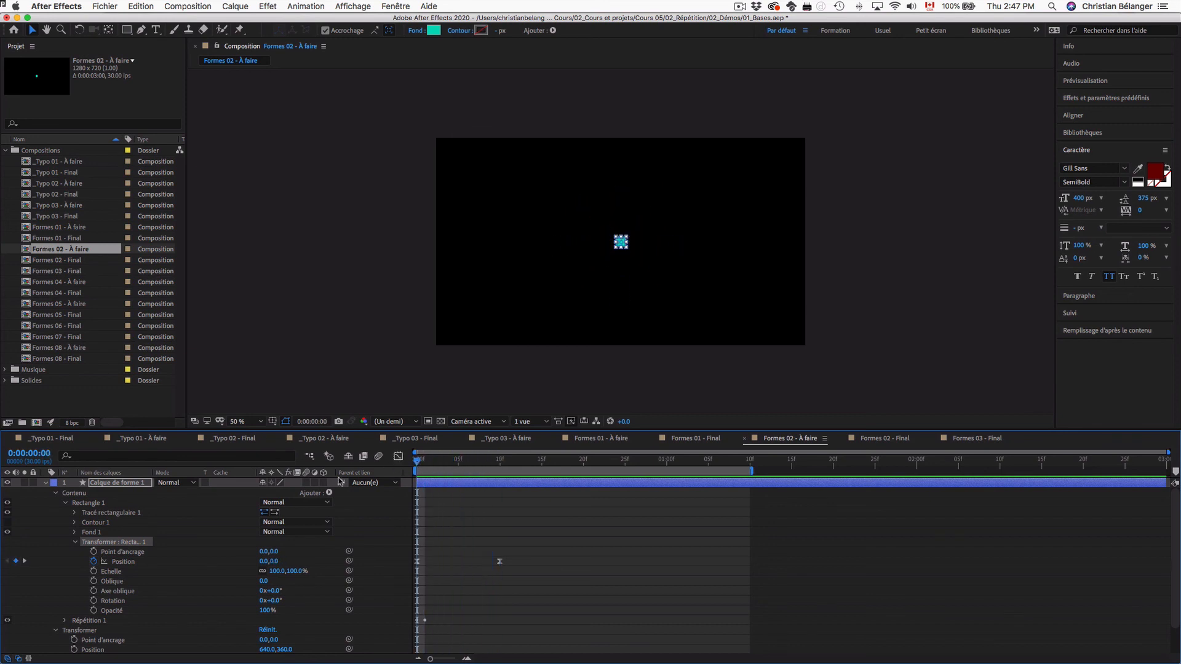
pyautogui.click(94, 572)
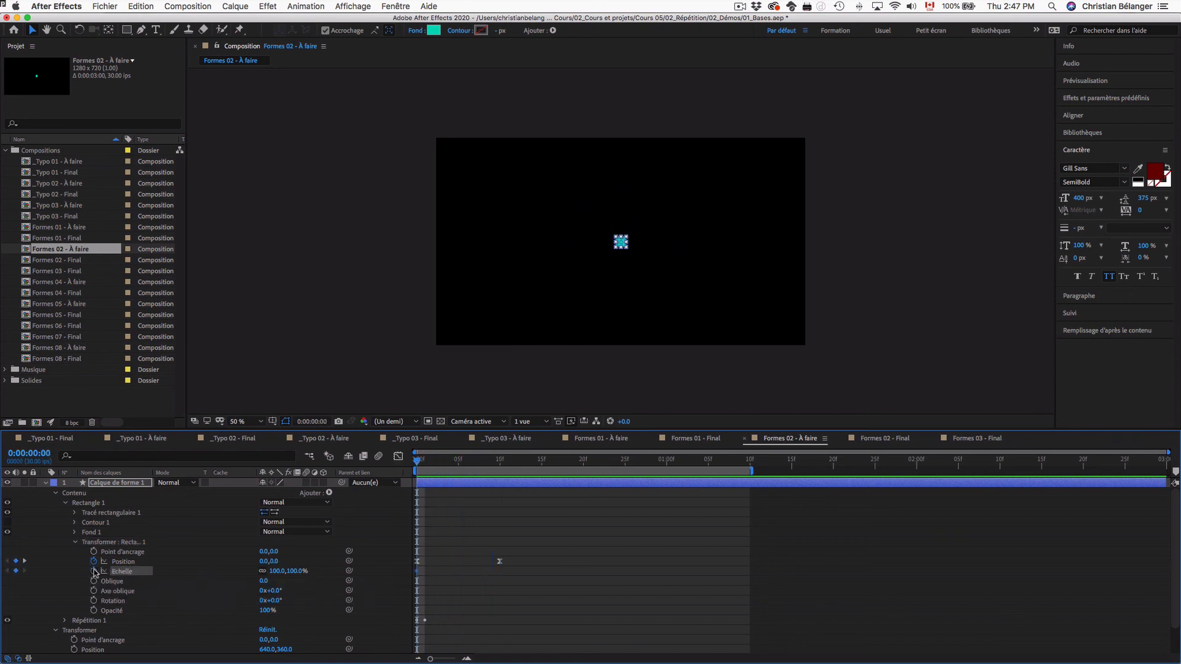
pyautogui.click(270, 571)
pyautogui.write('0')
pyautogui.press('Return')
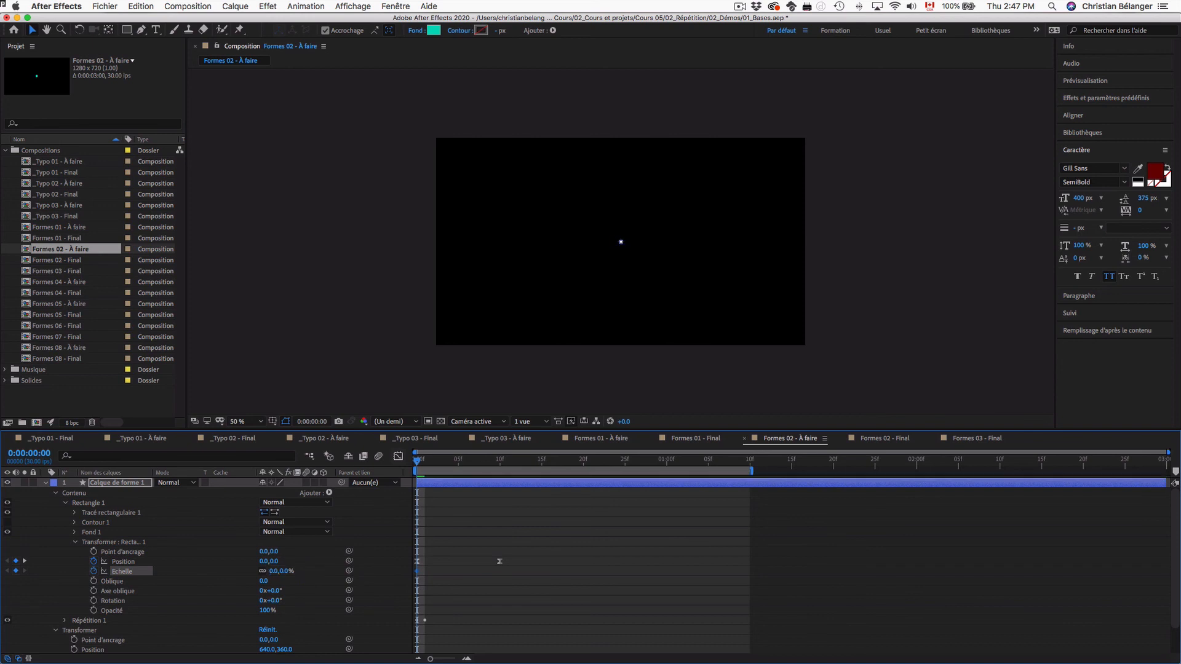
# Step: Set Rectangle 1's Echelle to 100% at frame 10 and preview the growing squares from frame 0
pyautogui.moveTo(469, 464); pyautogui.dragTo(500, 461)
pyautogui.click(284, 572)
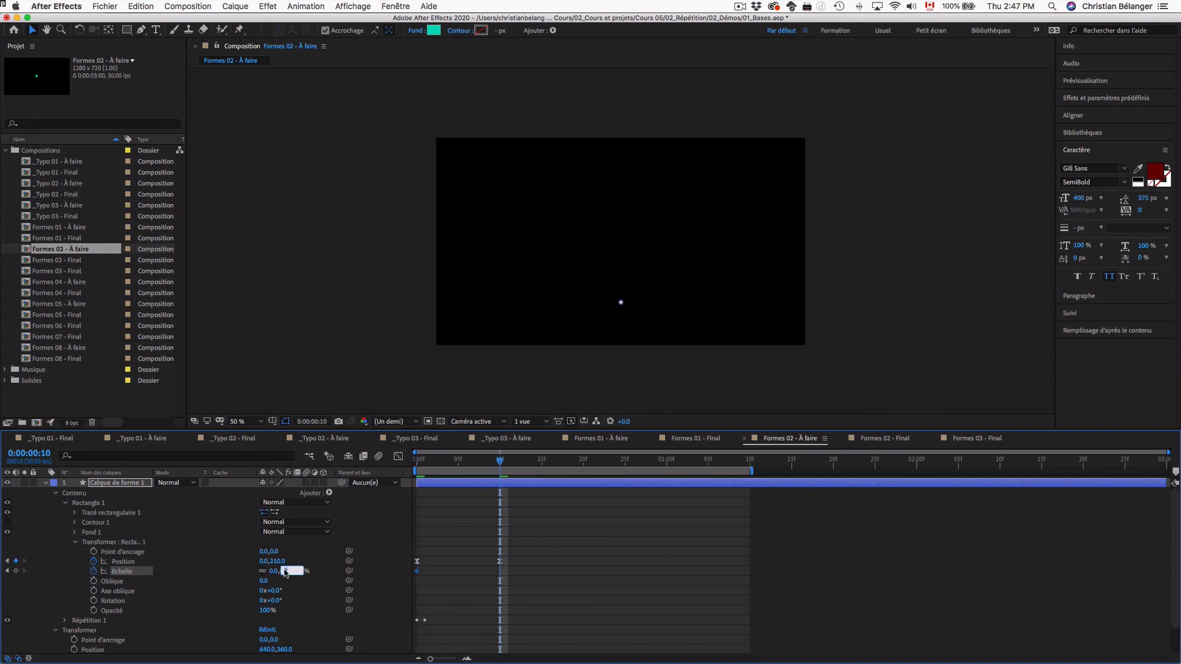
pyautogui.write('100')
pyautogui.press('Return')
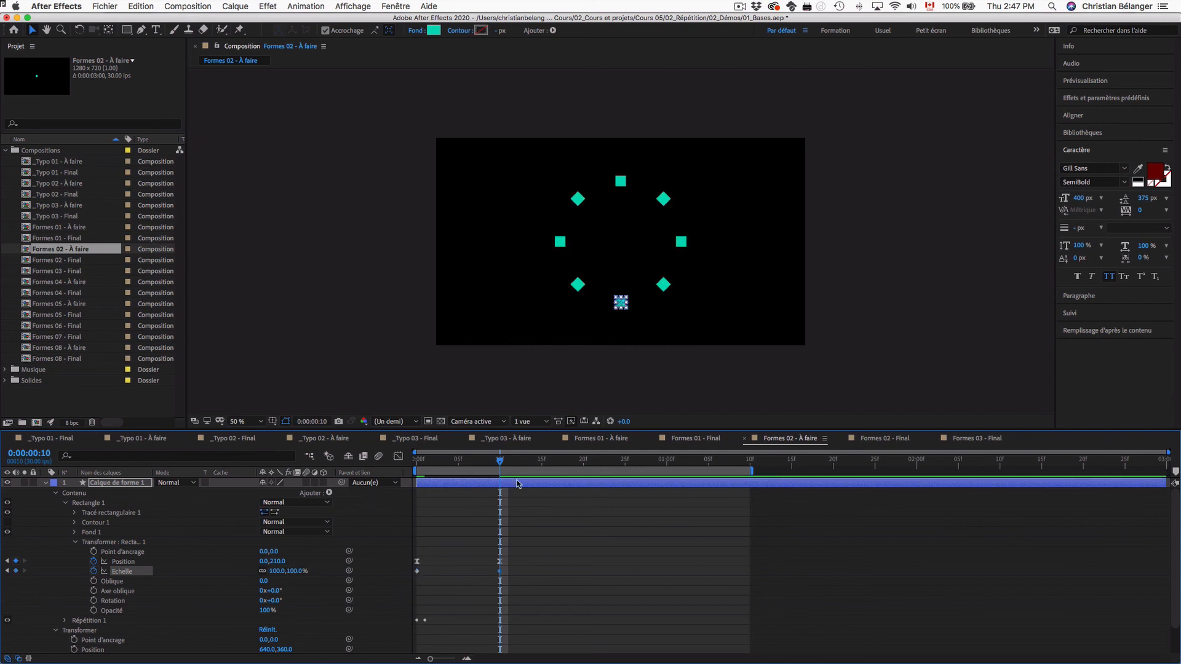
pyautogui.moveTo(500, 463); pyautogui.dragTo(417, 462)
pyautogui.press('space')
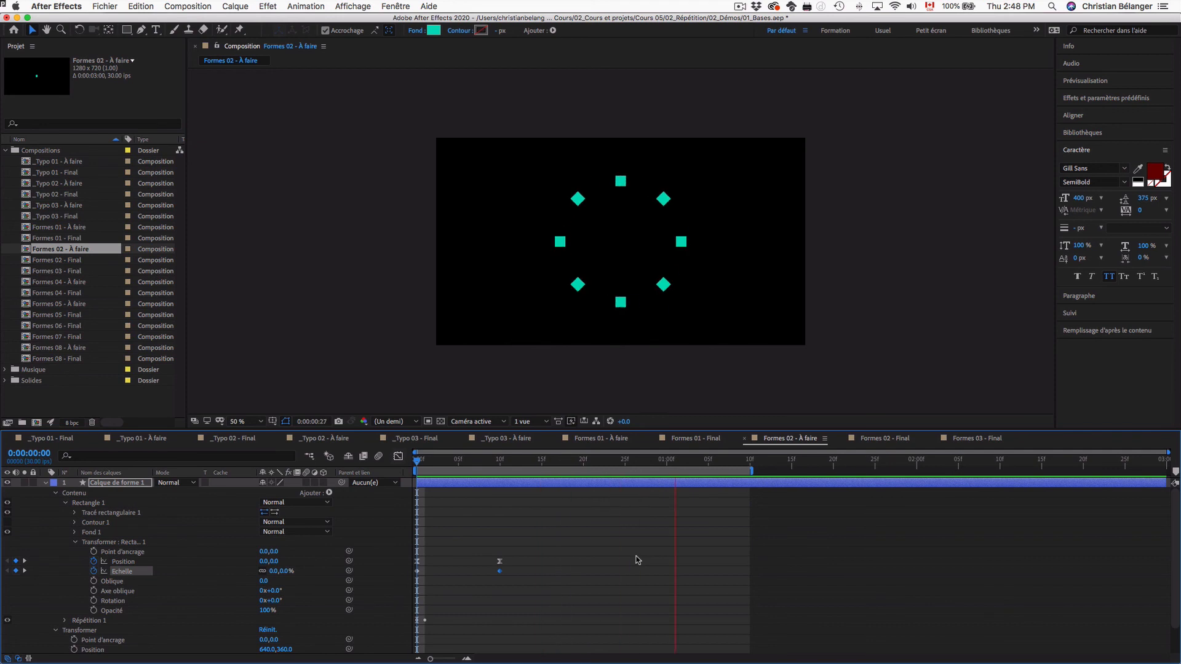
# Step: Stop the current preview, then open Formes 03 - Final and play its animation
pyautogui.press('space')
pyautogui.moveTo(499, 462)
pyautogui.mouseDown()
pyautogui.moveTo(424, 465)
pyautogui.moveTo(494, 464)
pyautogui.mouseUp()
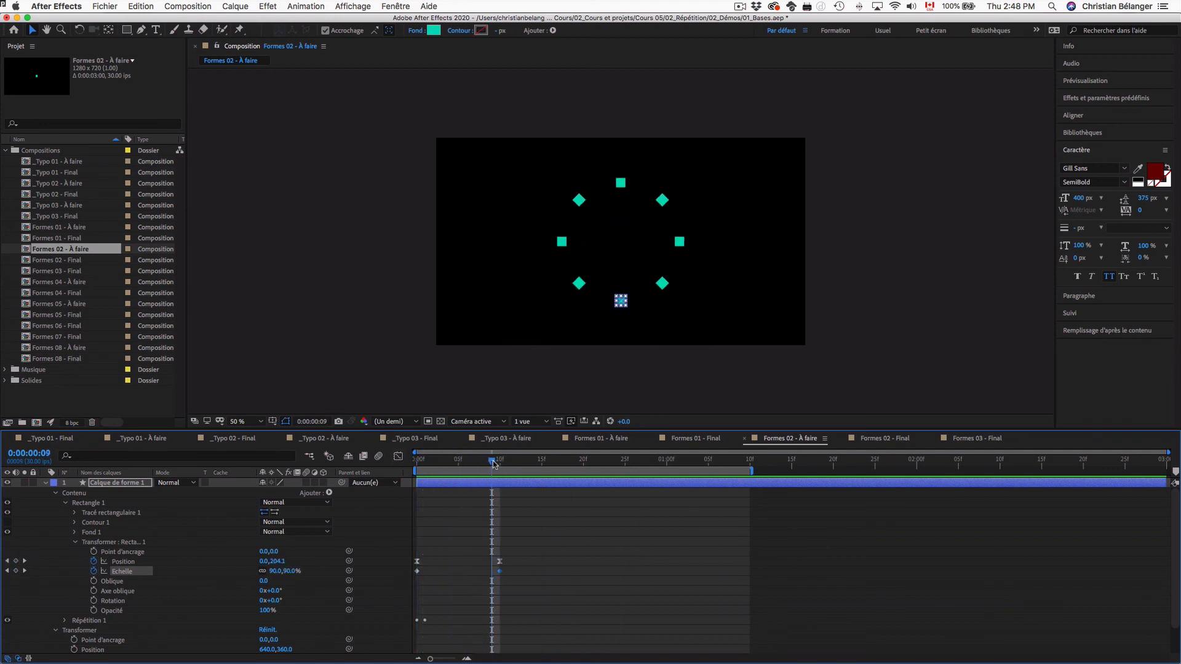
pyautogui.doubleClick(76, 272)
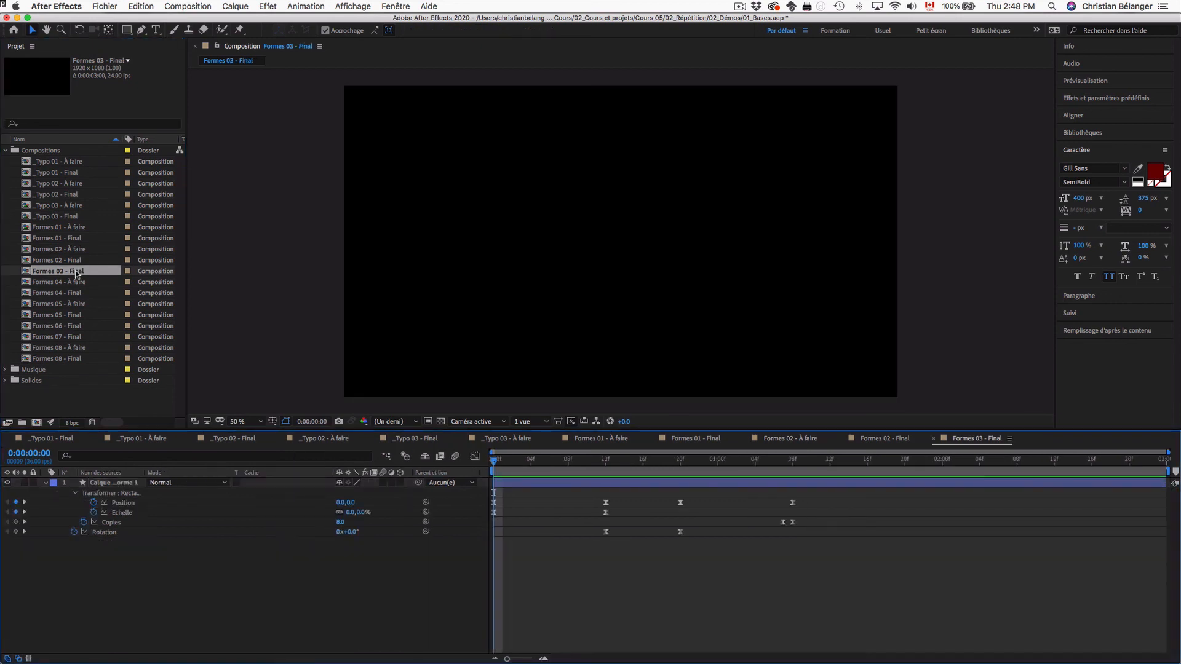
pyautogui.press('space')
pyautogui.press('space')
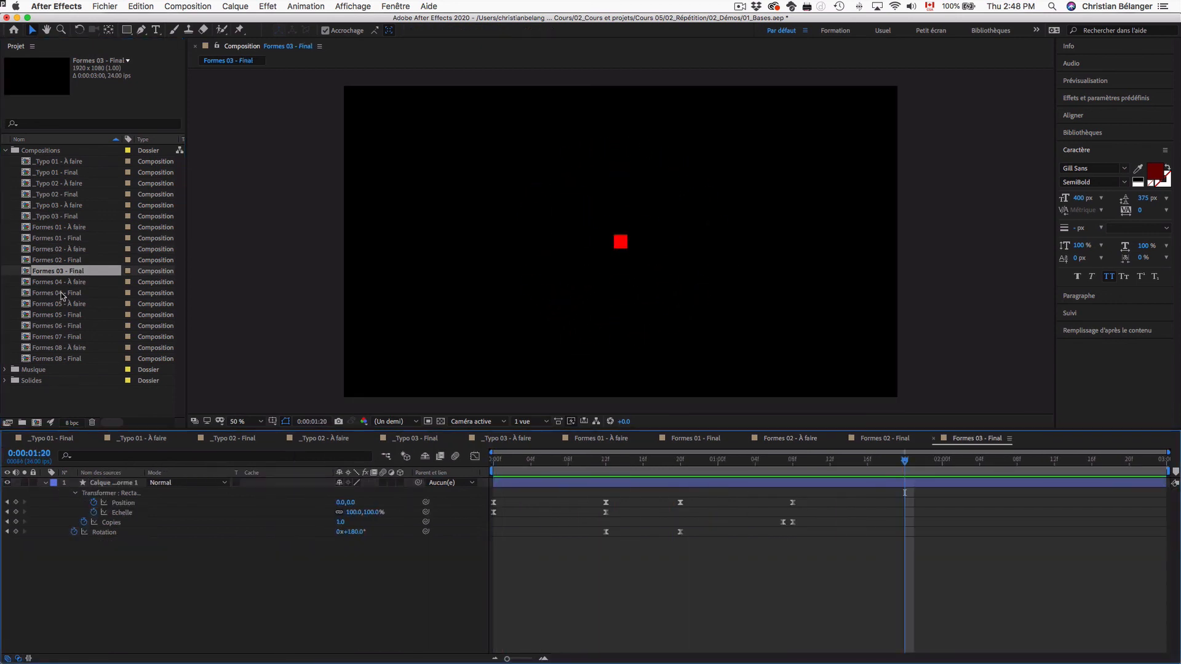
# Step: Open Formes 04 - Final, preview its animation and scrub back to 0:00:01:04
pyautogui.doubleClick(62, 294)
pyautogui.press('space')
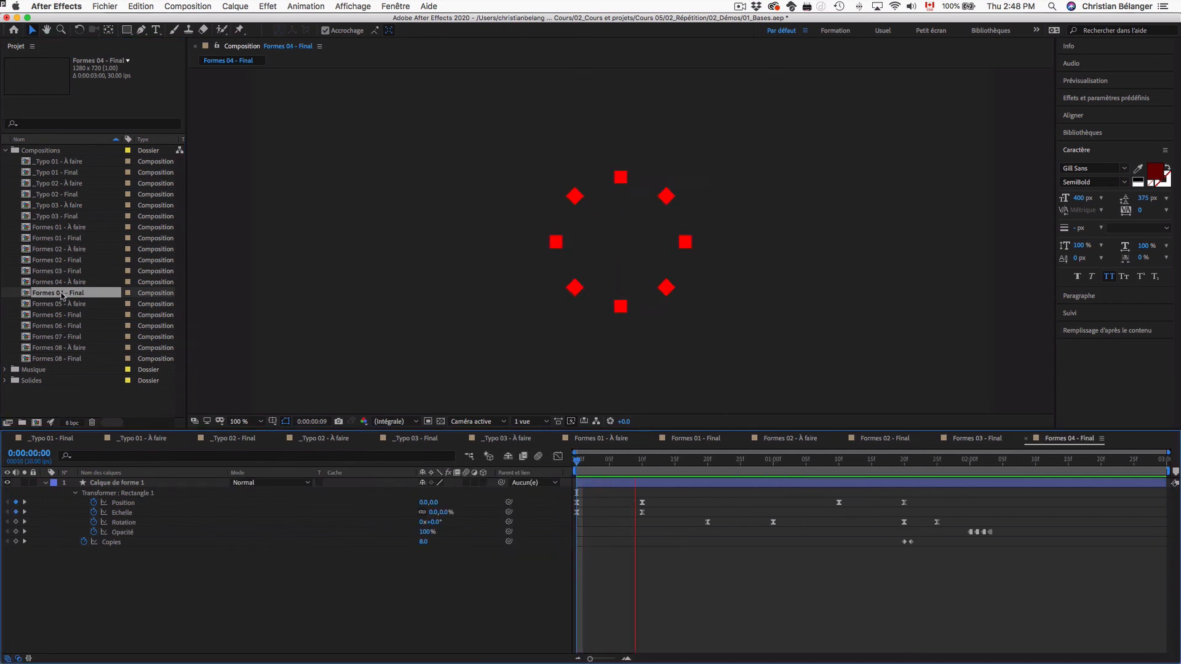
pyautogui.press('space')
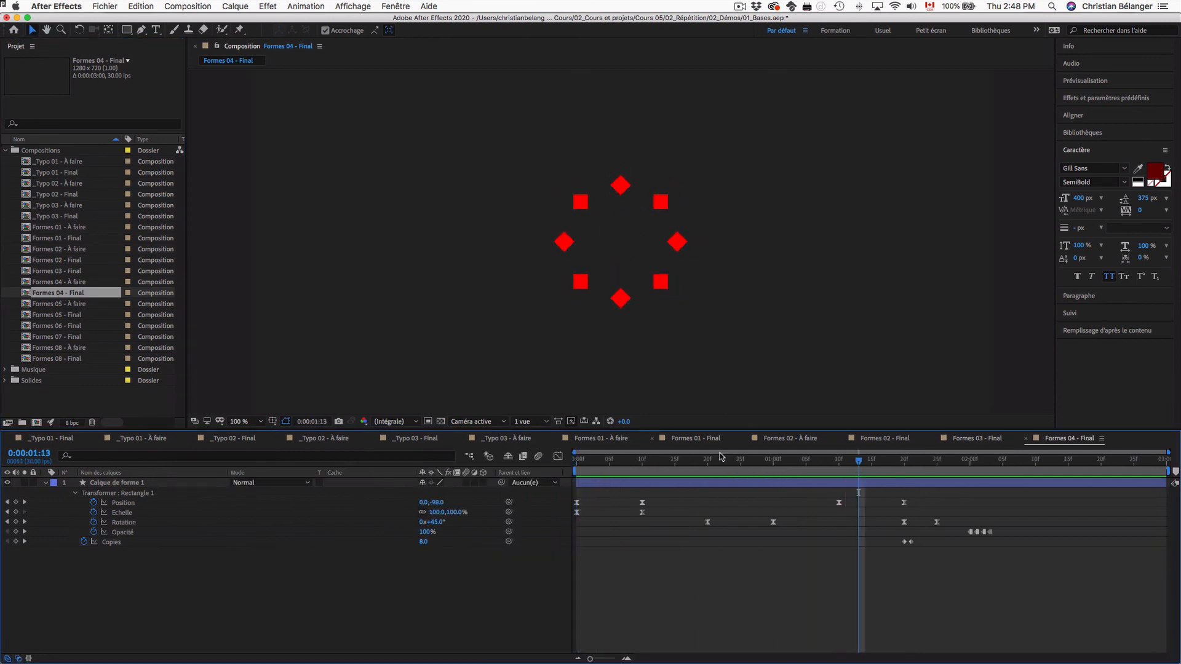
pyautogui.moveTo(857, 470); pyautogui.dragTo(800, 473)
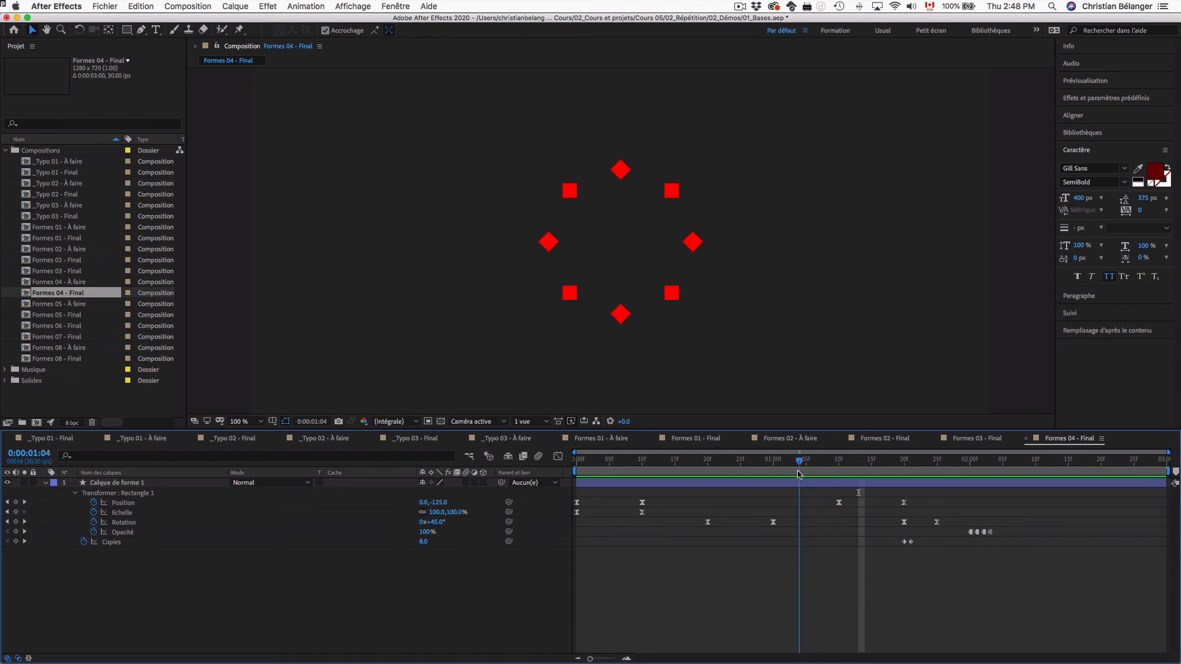
# Step: Return to the Formes 02 - À faire composition and scrub to frame 15
pyautogui.click(78, 251)
pyautogui.doubleClick(78, 250)
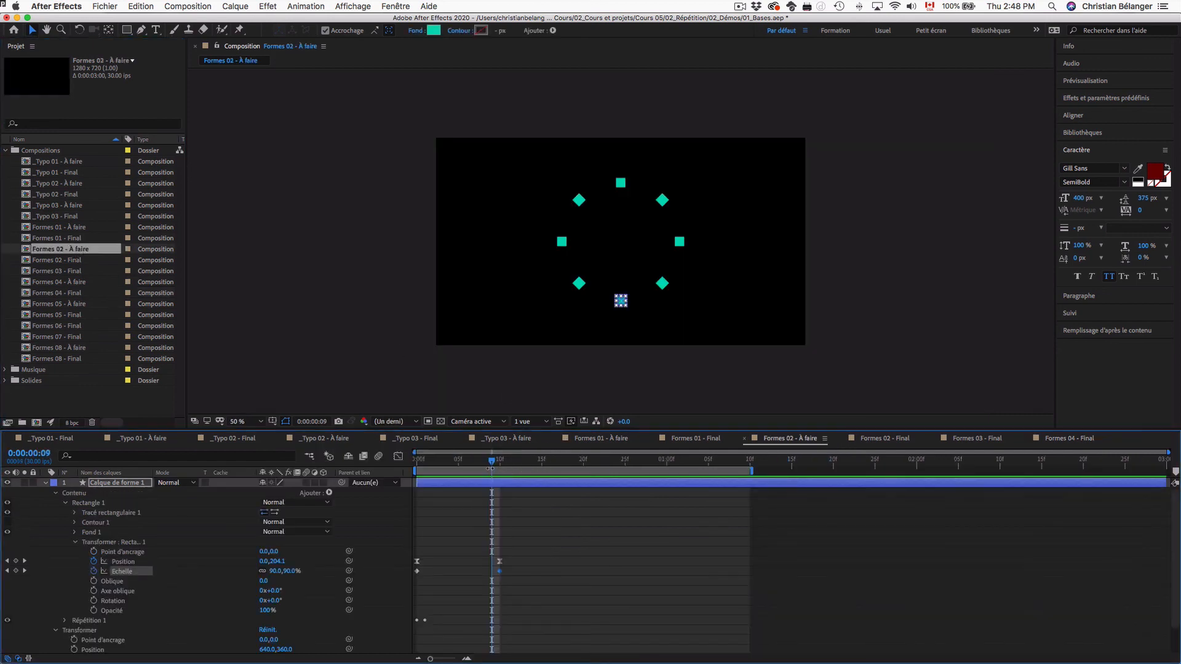
pyautogui.moveTo(491, 468); pyautogui.dragTo(544, 467)
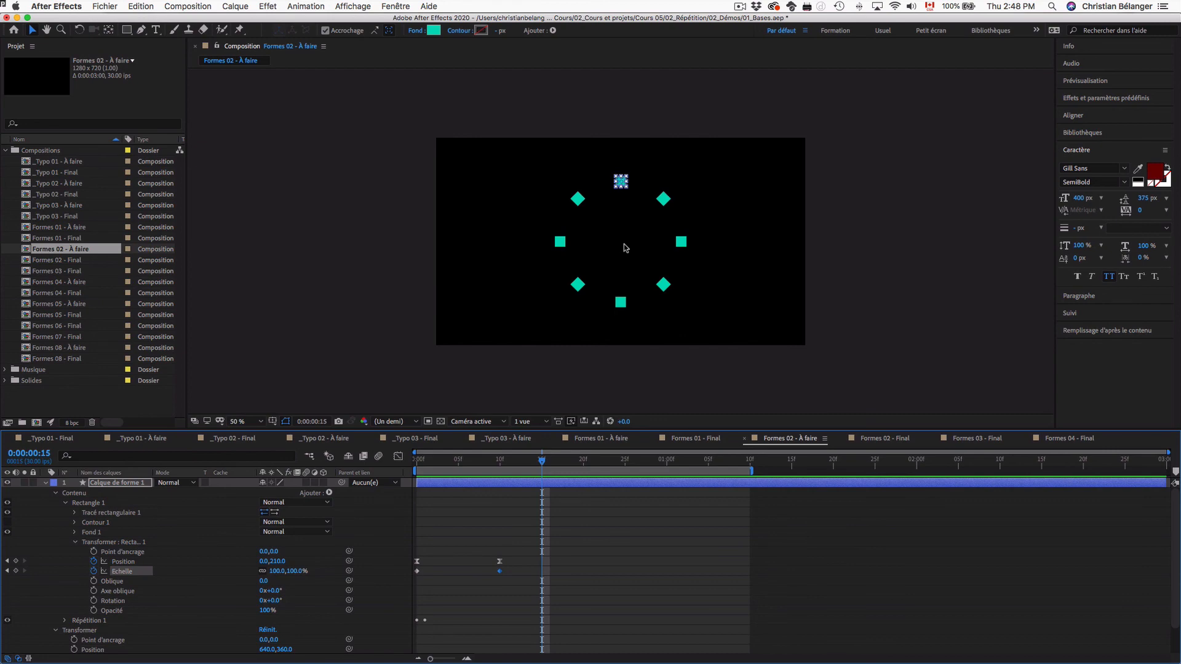
# Step: Scrub through Formes 05 - Final to frame 8 and Formes 04 - Final to frame 24 to compare their animations
pyautogui.doubleClick(65, 315)
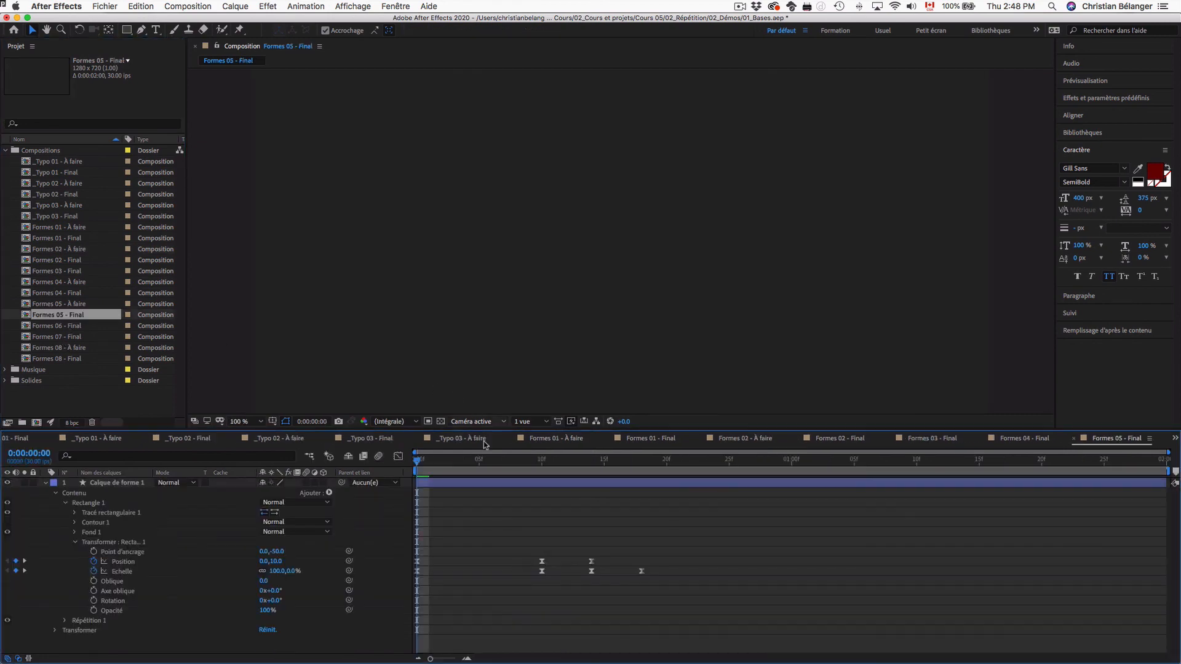
pyautogui.moveTo(483, 466); pyautogui.dragTo(519, 465)
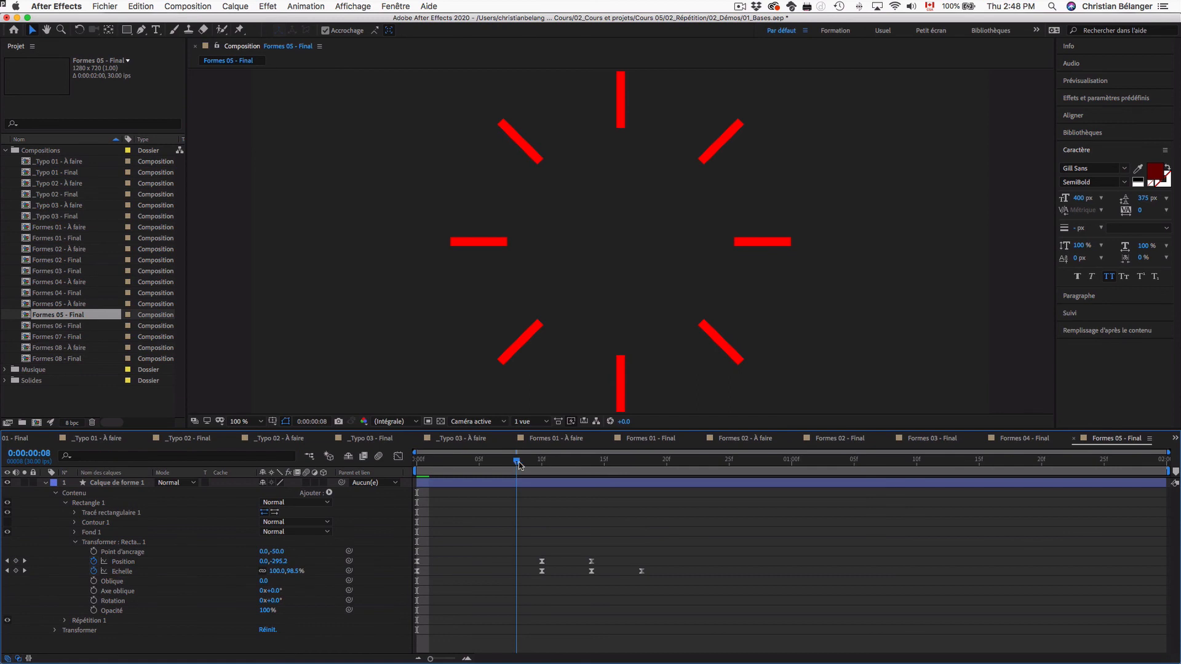
pyautogui.doubleClick(59, 293)
pyautogui.moveTo(759, 460); pyautogui.dragTo(735, 466)
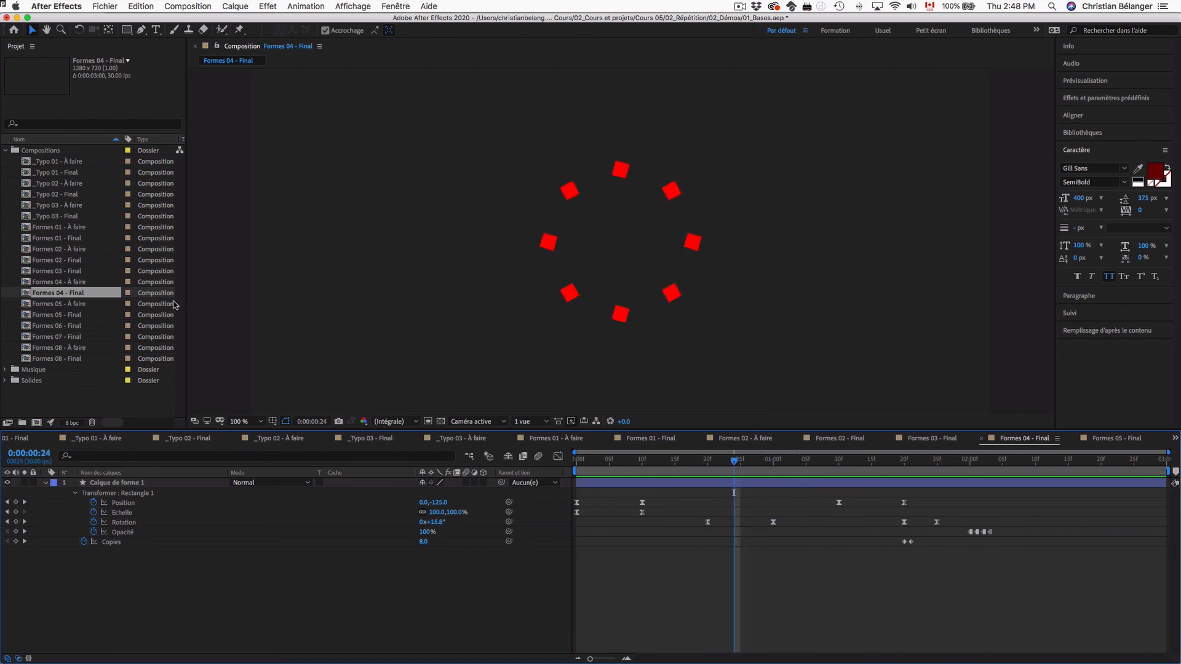
# Step: Reopen Formes 02 - À faire and move from the start of the animation to frame 10
pyautogui.doubleClick(74, 249)
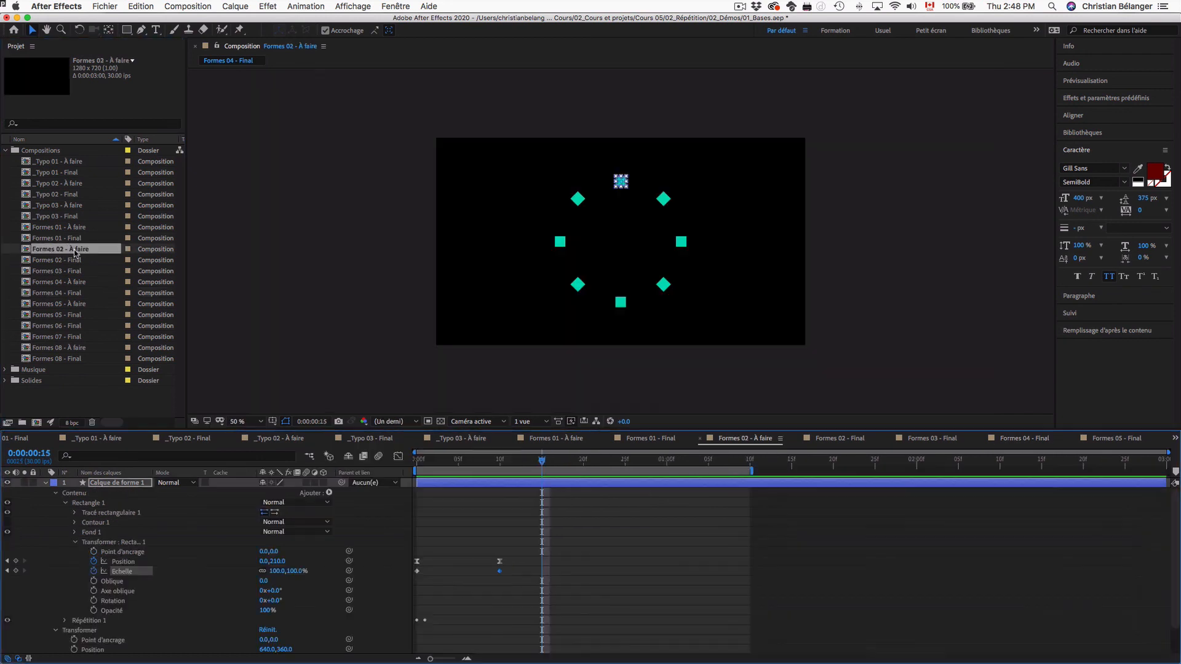
pyautogui.click(423, 463)
pyautogui.moveTo(424, 463); pyautogui.dragTo(498, 466)
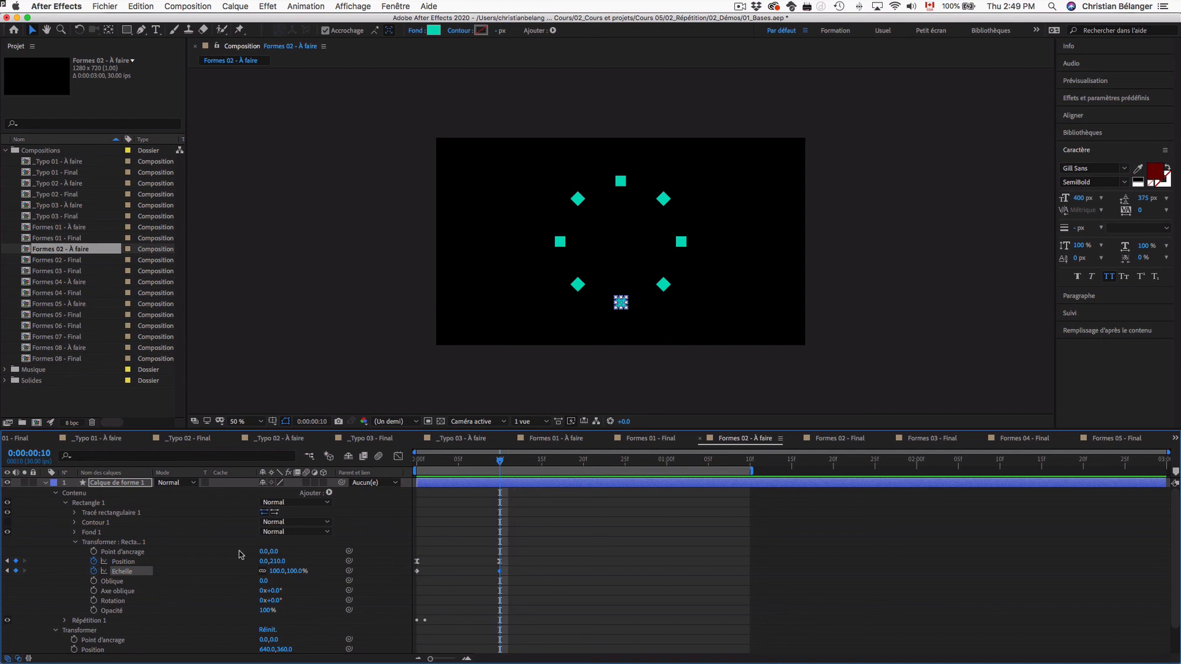
# Step: In Rectangle 1's Transformer group, set Rotation to about 34° so each repeated square turns on itself
pyautogui.click(114, 602)
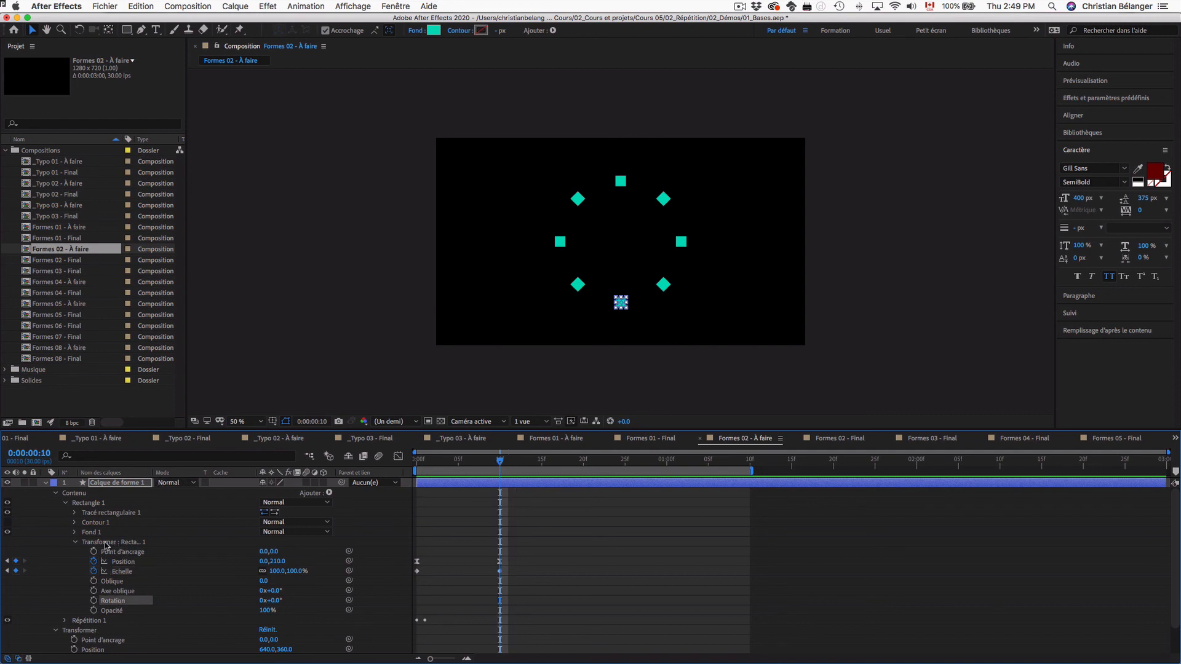
pyautogui.click(120, 542)
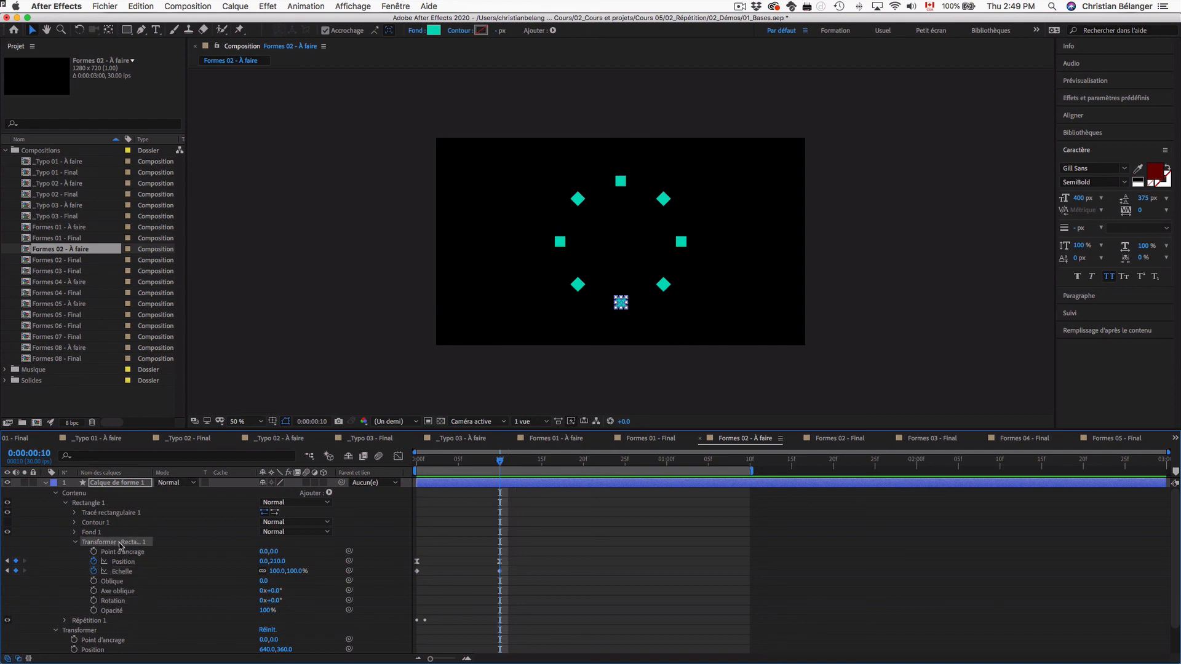
pyautogui.click(114, 602)
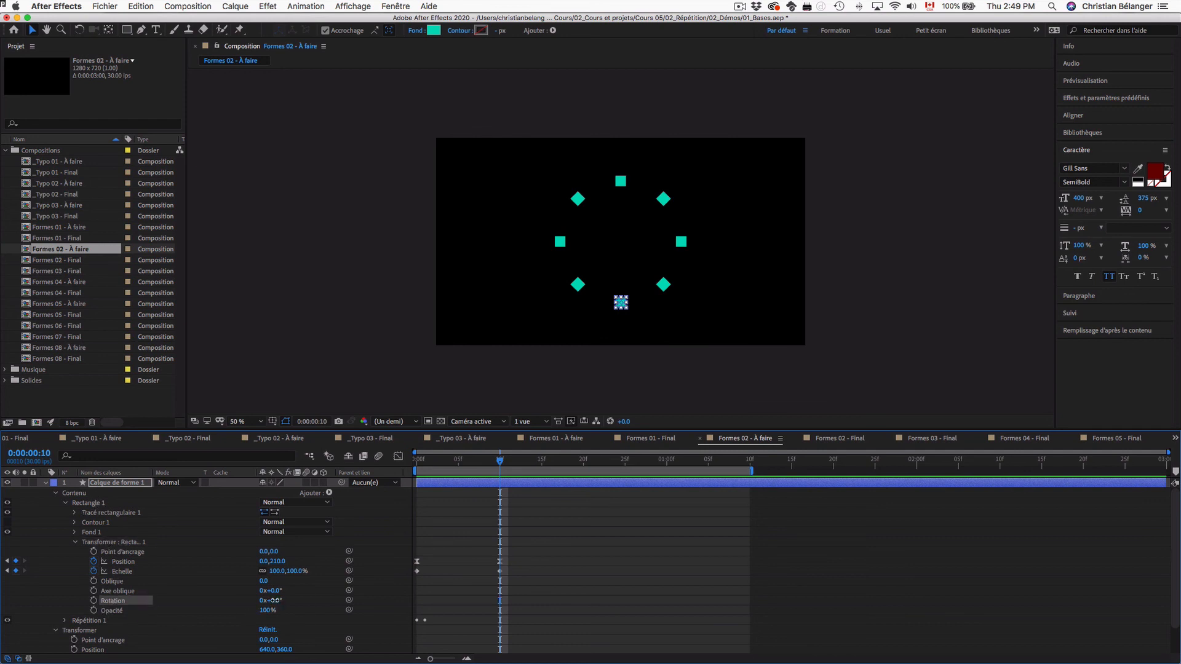
pyautogui.moveTo(276, 601); pyautogui.dragTo(298, 603)
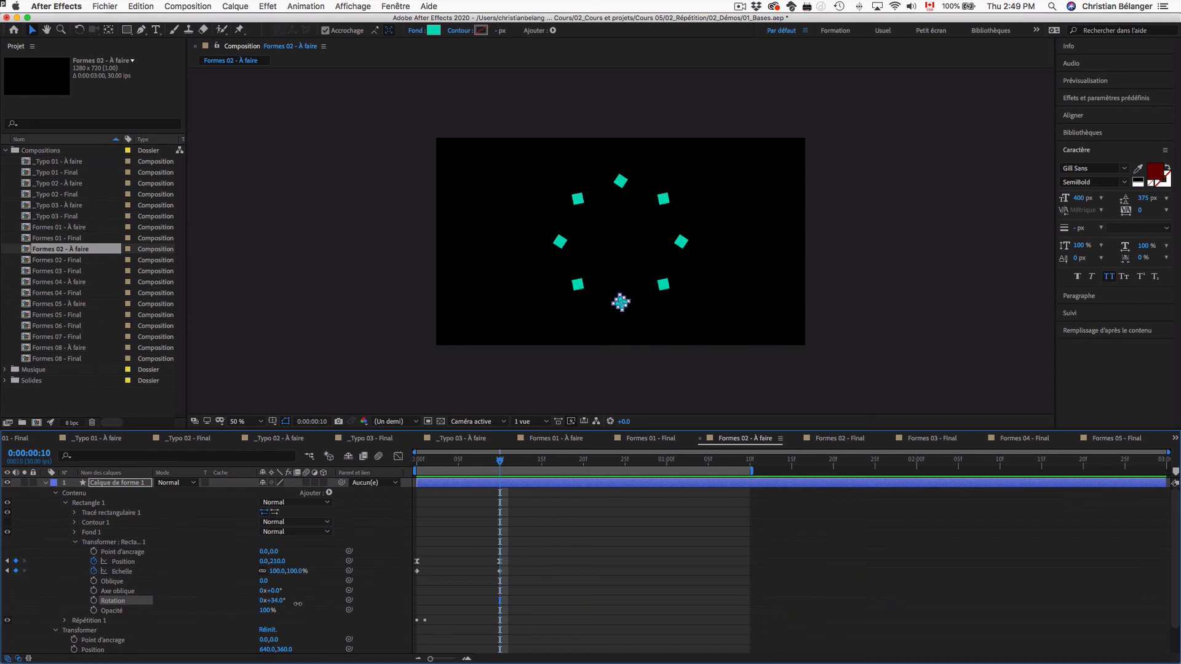
# Step: Try rotating the whole ring with the layer's own Transformer Rotation, and undo that change
pyautogui.scroll(-3, 302, 607)
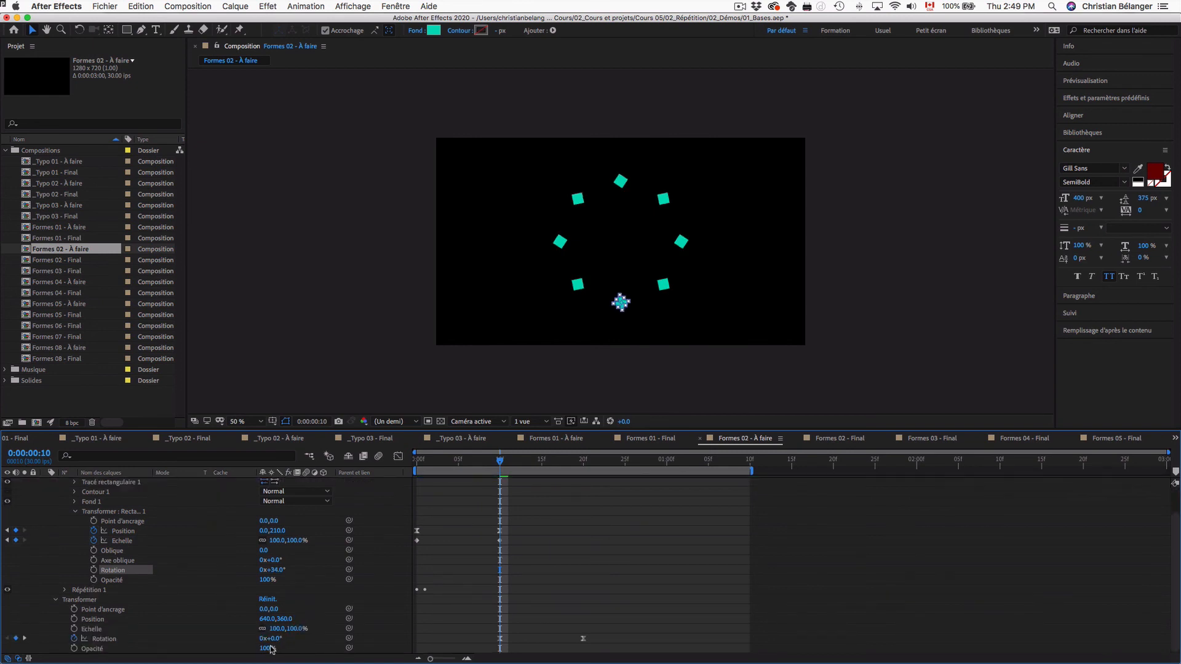
pyautogui.moveTo(274, 638)
pyautogui.mouseDown()
pyautogui.moveTo(310, 638)
pyautogui.moveTo(235, 639)
pyautogui.moveTo(280, 639)
pyautogui.mouseUp()
pyautogui.scroll(3, 280, 640)
pyautogui.press('super+z')
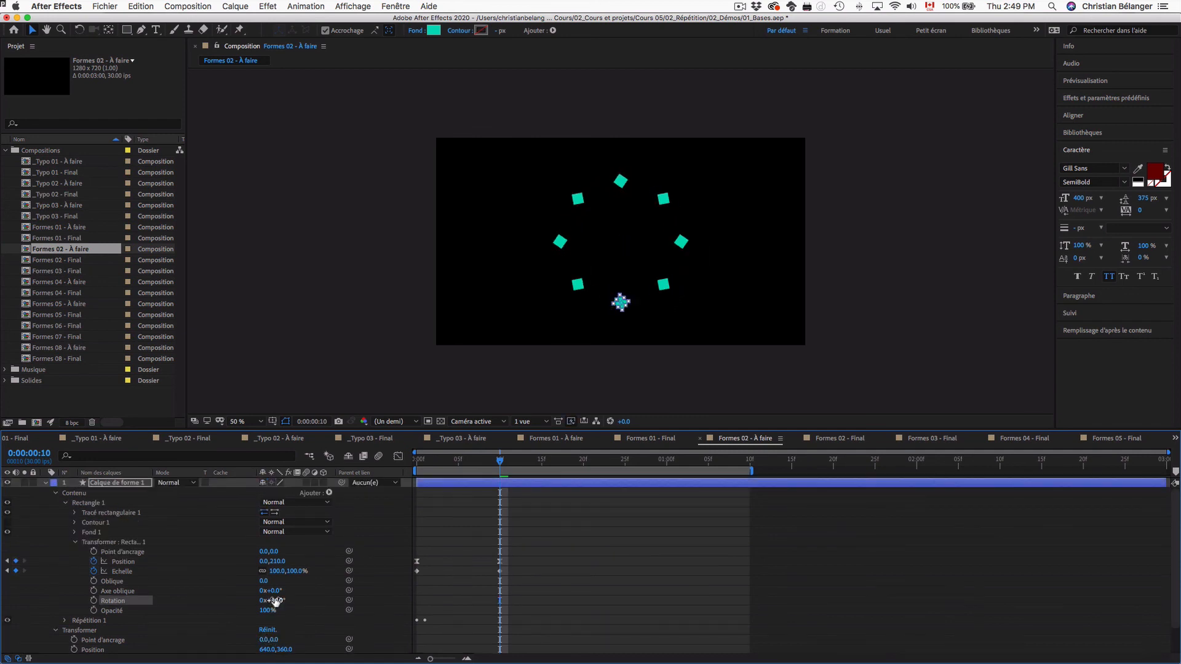
# Step: Adjust Rectangle 1's Rotation again to vary the angle of the individual squares
pyautogui.moveTo(276, 601)
pyautogui.mouseDown()
pyautogui.moveTo(251, 600)
pyautogui.moveTo(306, 602)
pyautogui.moveTo(258, 602)
pyautogui.moveTo(288, 605)
pyautogui.mouseUp()
# Step: Open Formes 05 - Final, preview it from frame 0 and return to frame 0
pyautogui.doubleClick(76, 315)
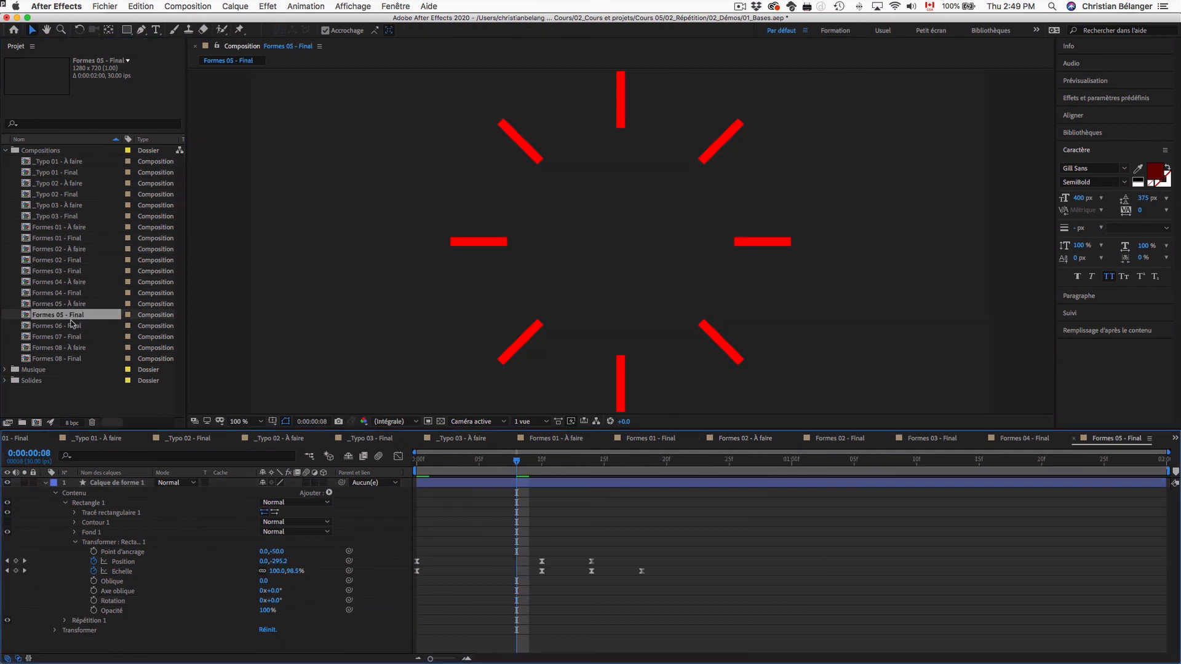
pyautogui.press(',')
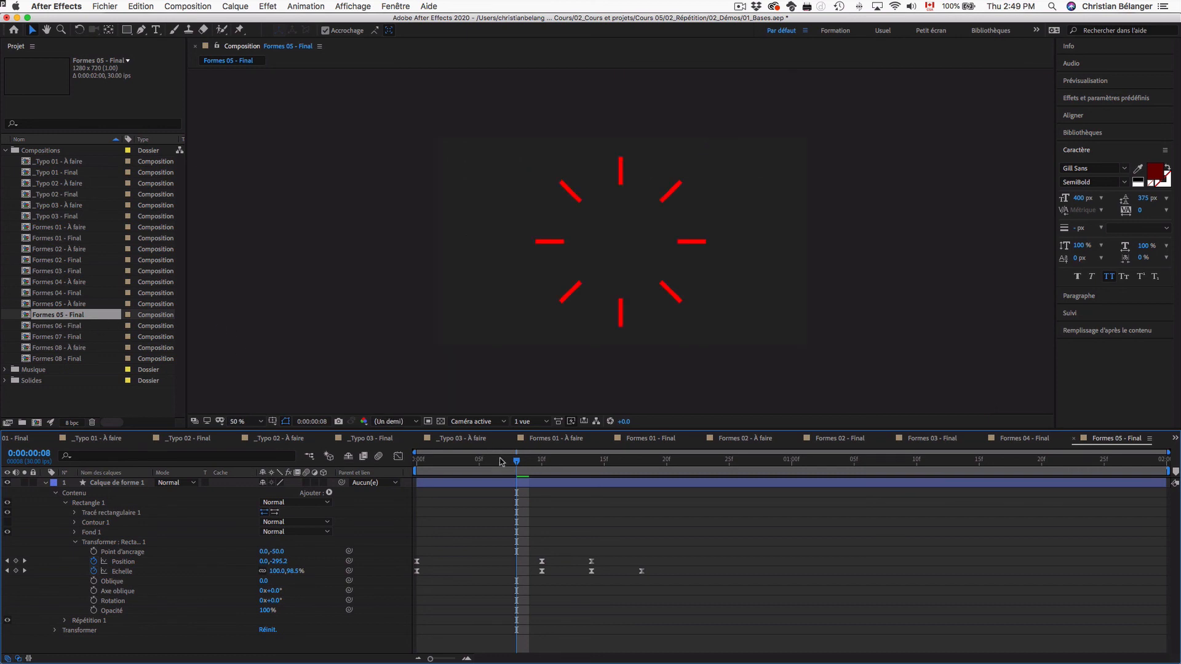
pyautogui.click(458, 463)
pyautogui.moveTo(457, 463); pyautogui.dragTo(406, 464)
pyautogui.press('space')
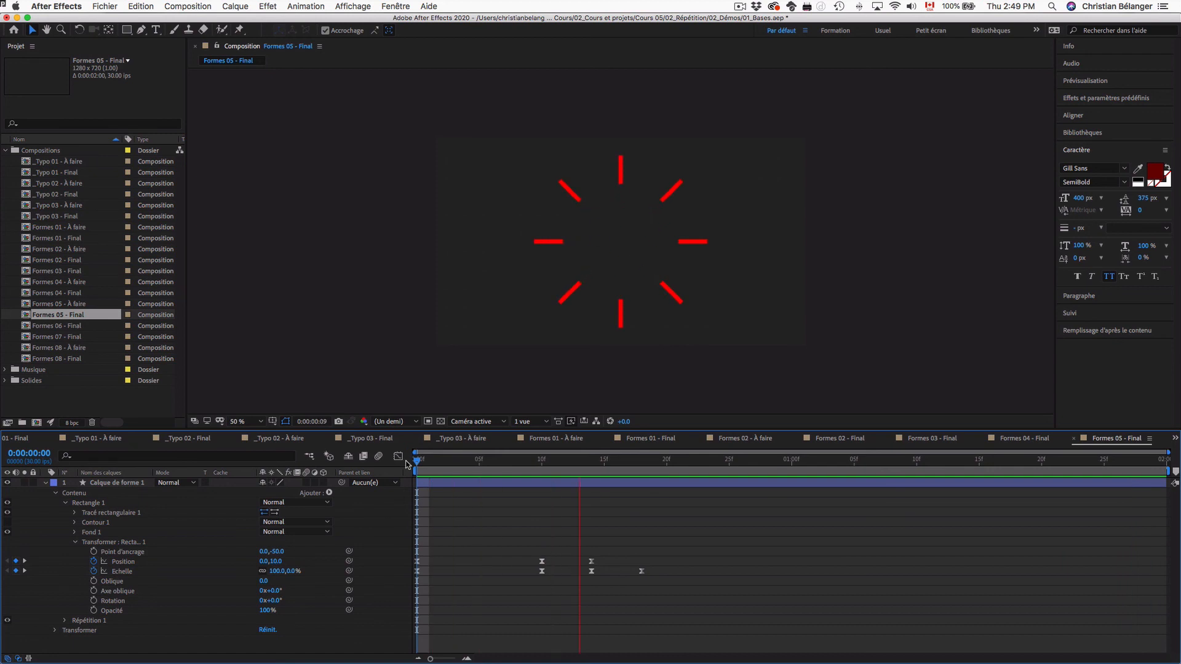
pyautogui.press('space')
pyautogui.moveTo(499, 464); pyautogui.dragTo(415, 468)
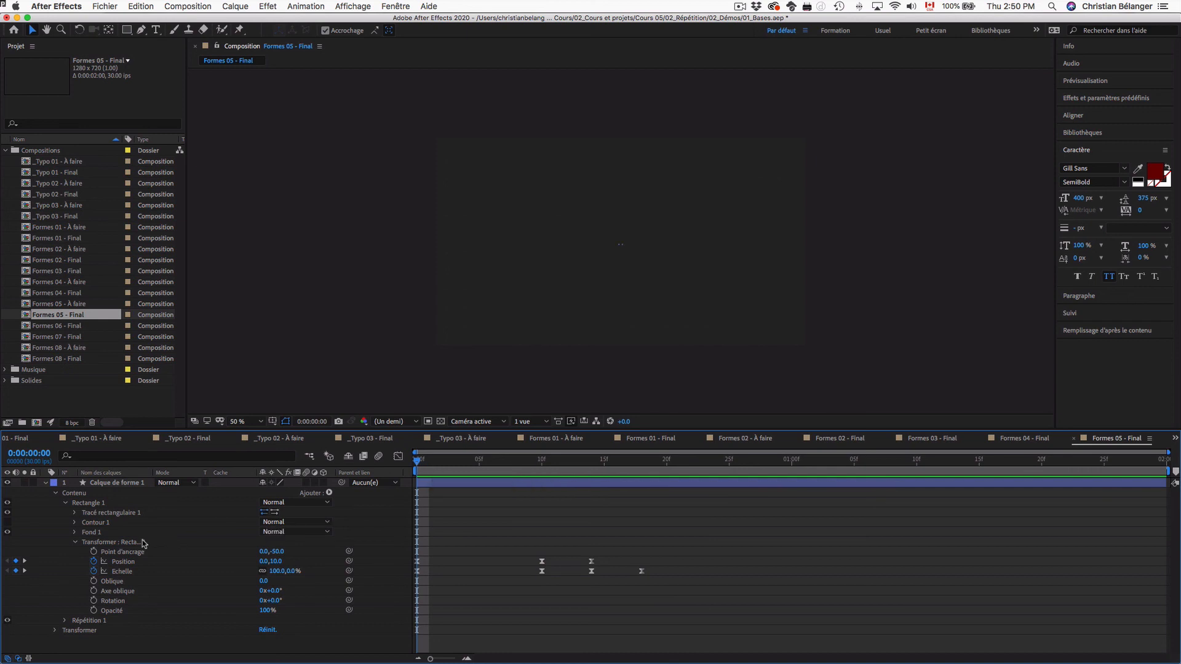
# Step: Examine the Répétition 1 settings and its Transformer group in Formes 05 - Final, advancing to frame 10, then collapse them
pyautogui.click(66, 620)
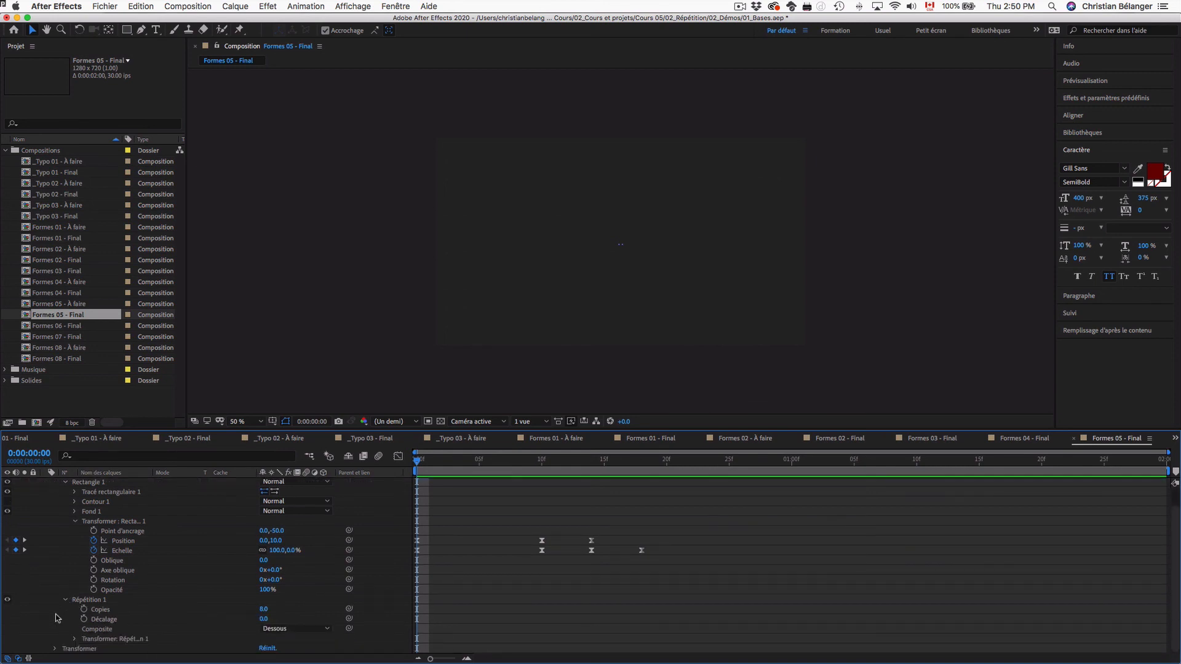
pyautogui.click(74, 639)
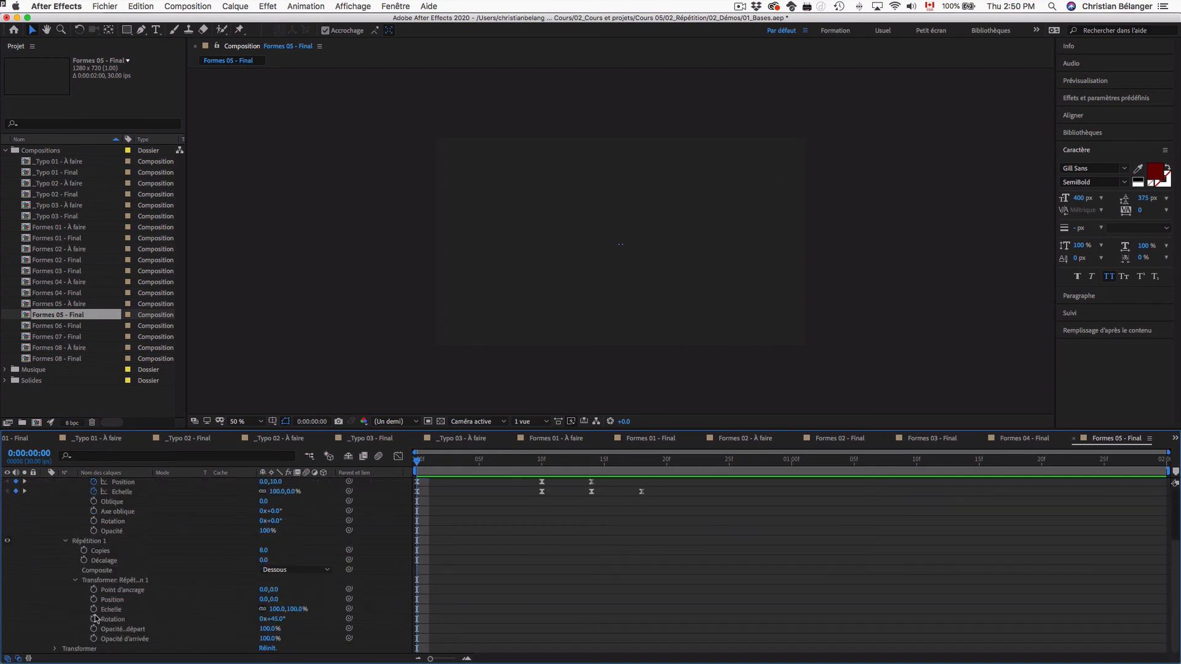
pyautogui.press('k')
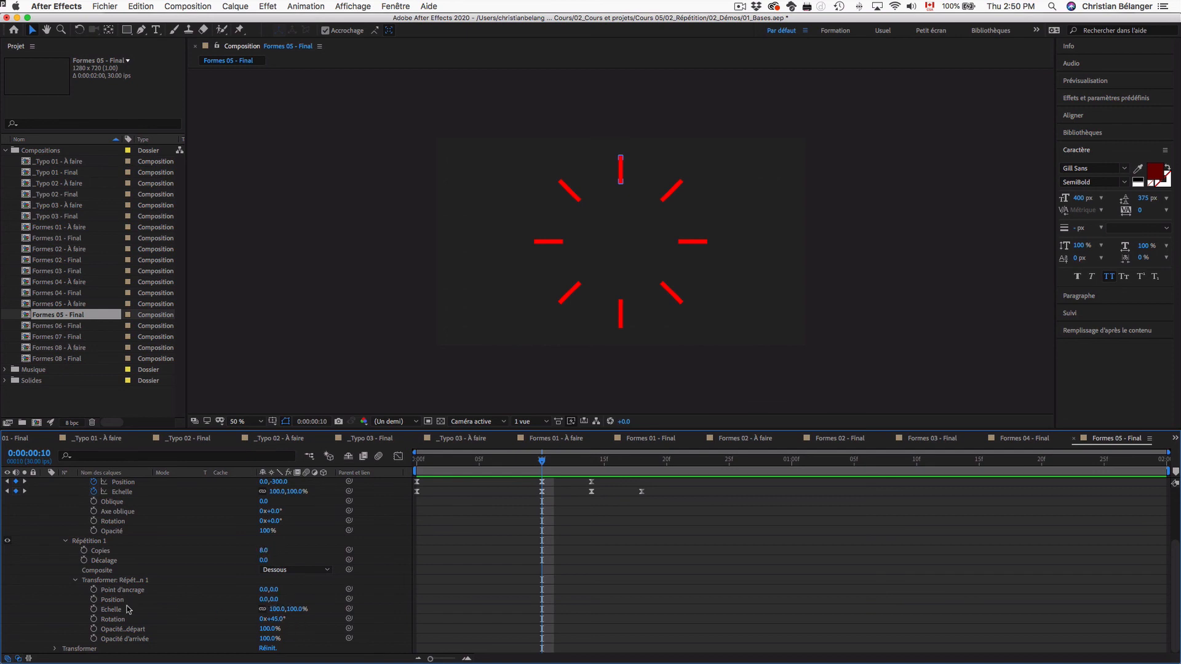
pyautogui.click(75, 580)
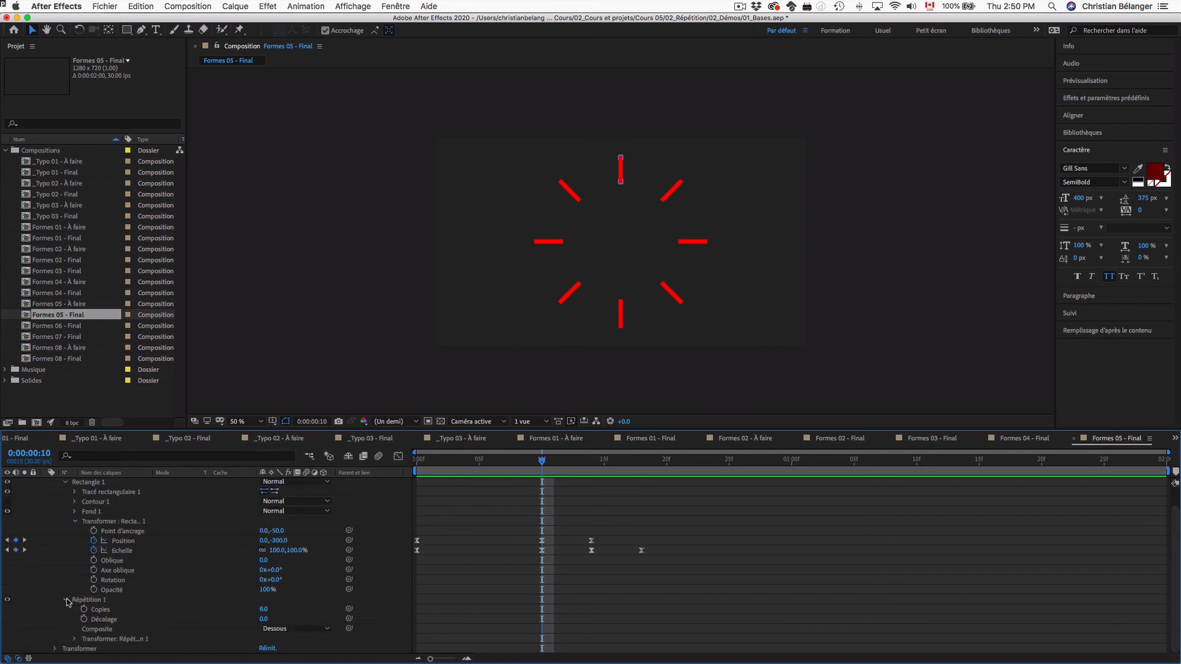
pyautogui.click(68, 601)
# Step: Examine the Position and Echelle keyframes in Rectangle 1's Transformer group and preview the bars from frame 0
pyautogui.click(134, 543)
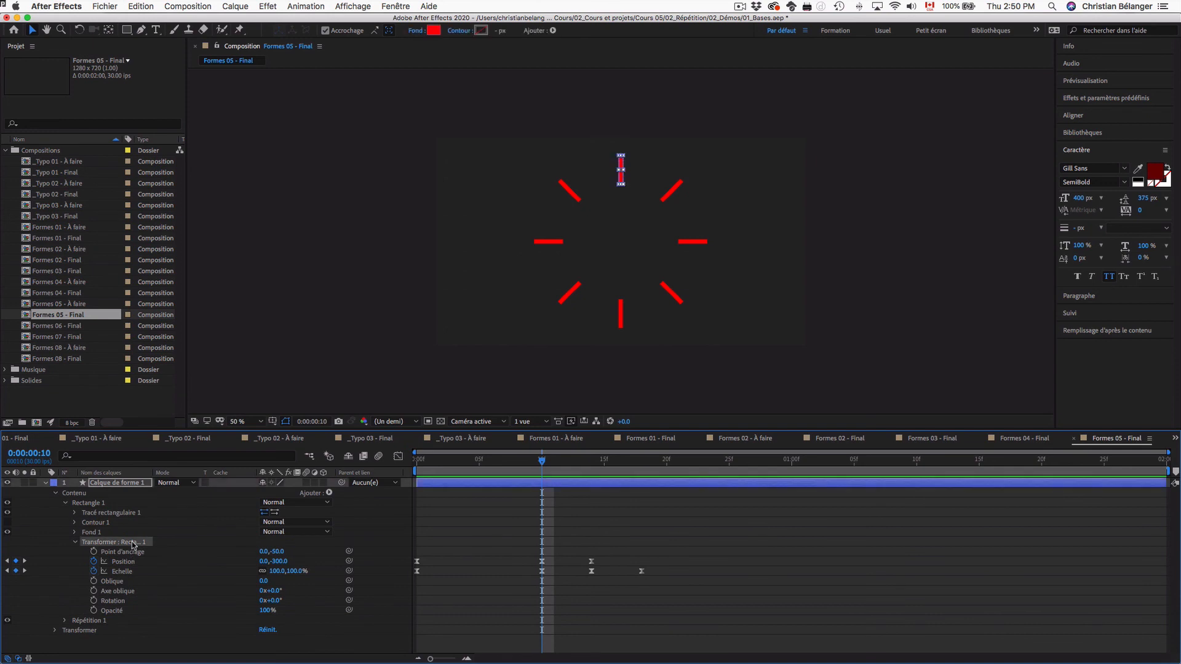
pyautogui.click(124, 562)
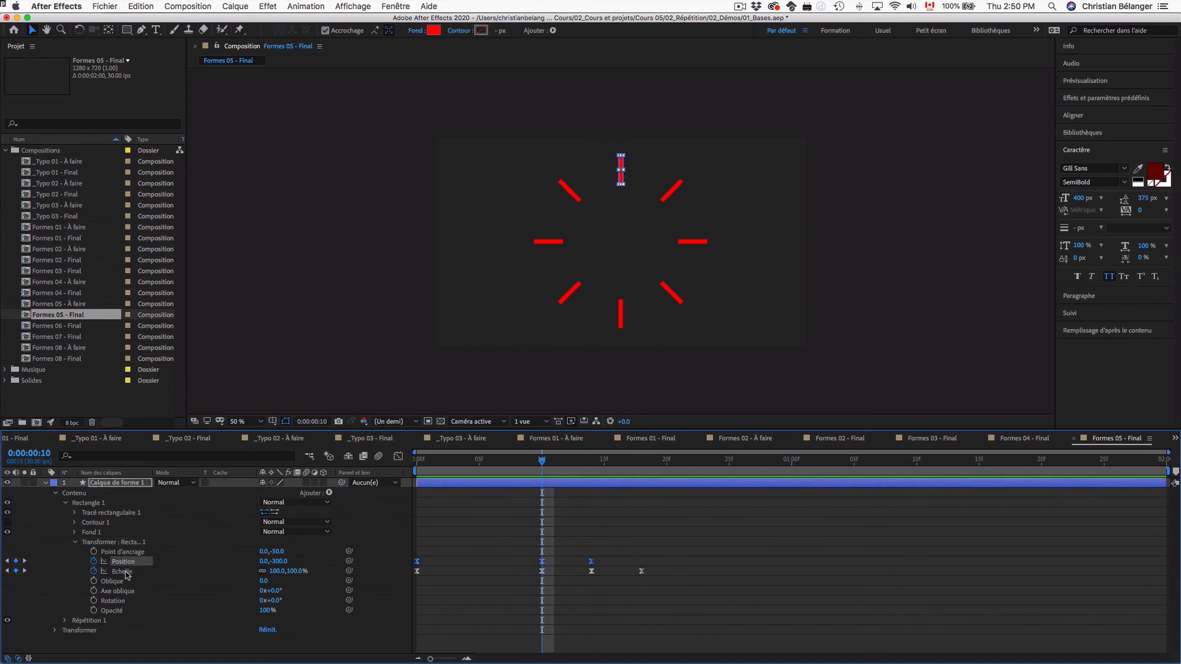
pyautogui.click(123, 572)
pyautogui.moveTo(442, 466); pyautogui.dragTo(296, 465)
pyautogui.press('space')
pyautogui.press('space')
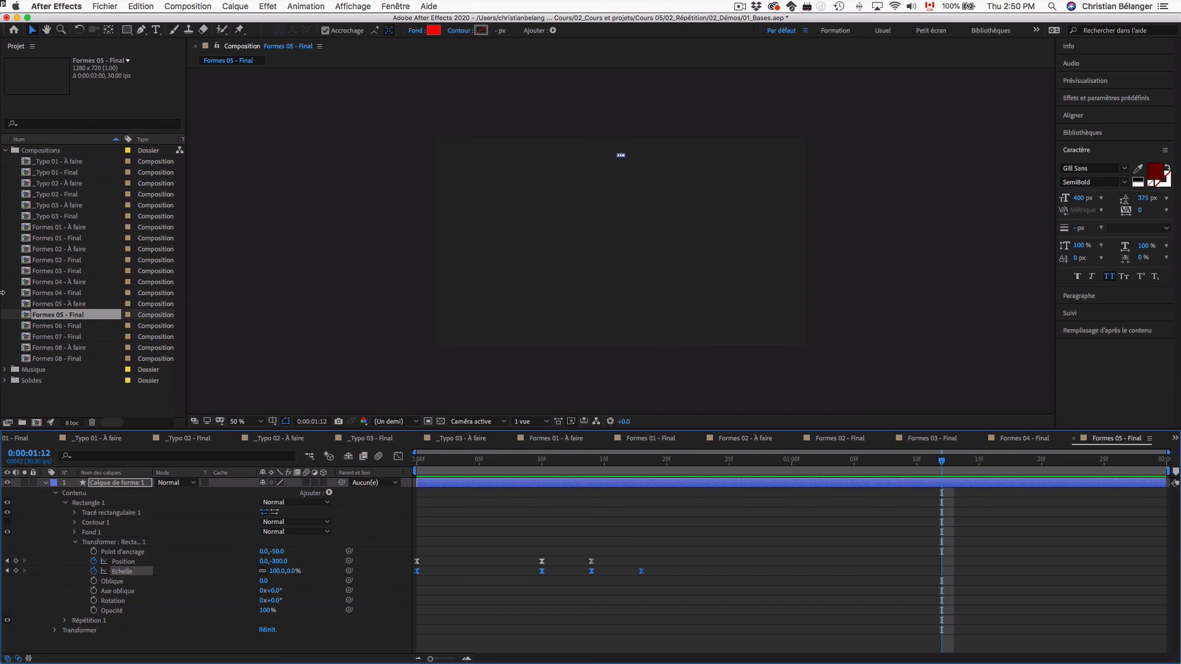
# Step: Open and preview Formes 07 - Final and Formes 08 - Final, stopping the latter at 0:00:01:06
pyautogui.doubleClick(81, 337)
pyautogui.press('space')
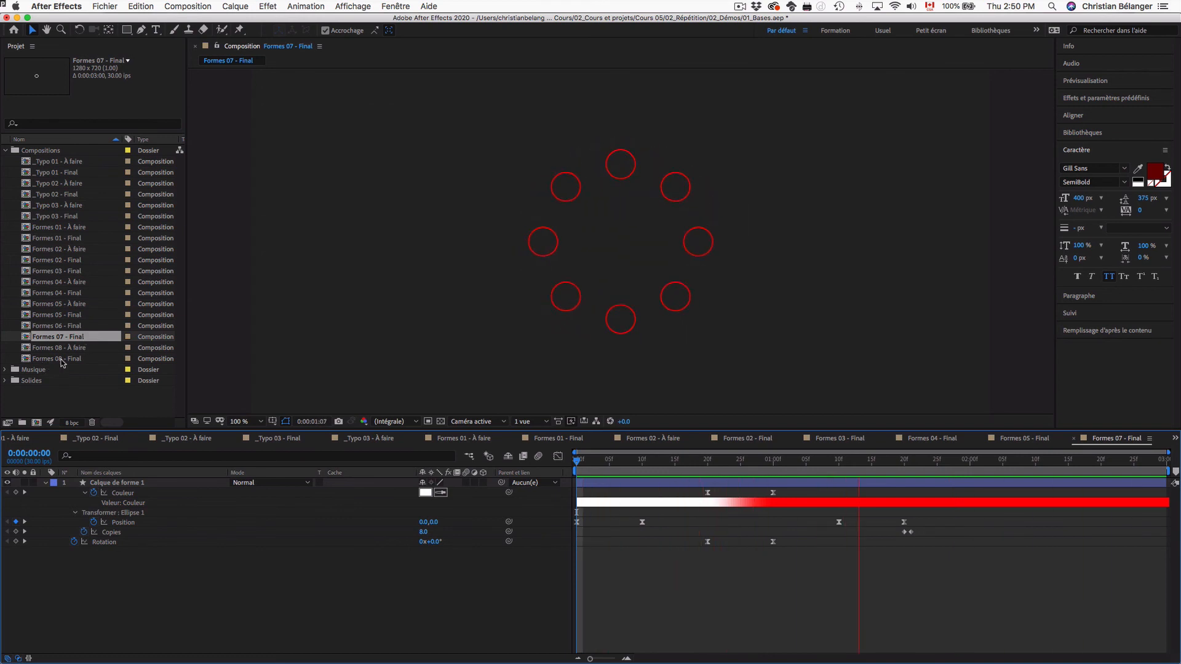
pyautogui.doubleClick(72, 360)
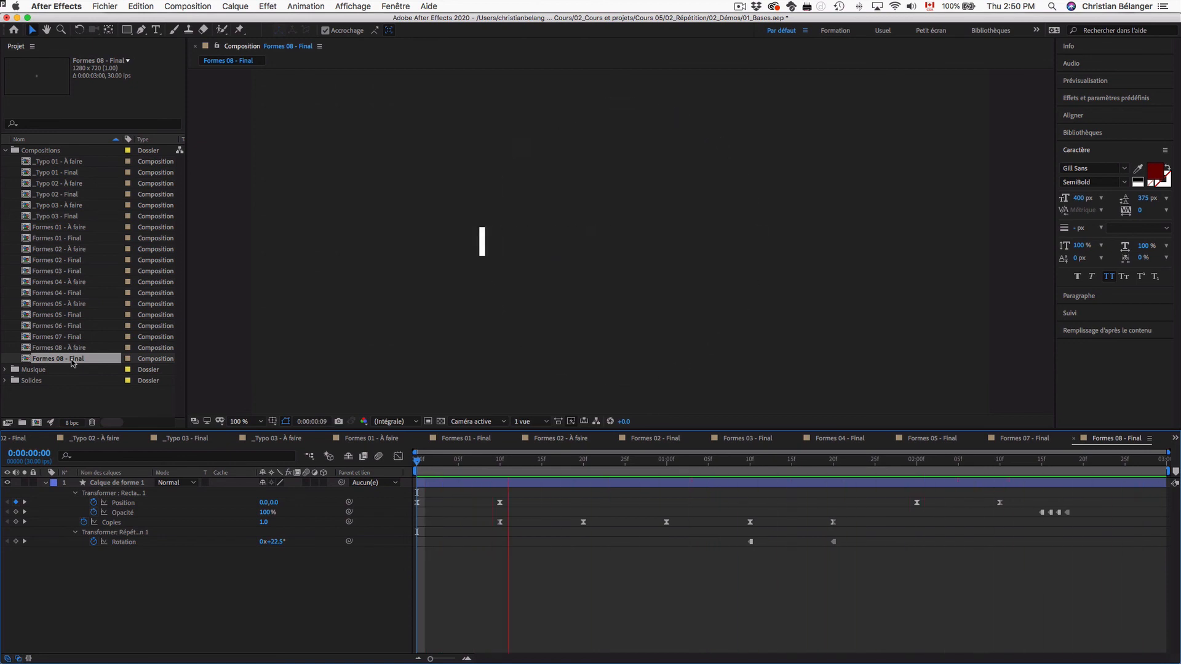
pyautogui.press('space')
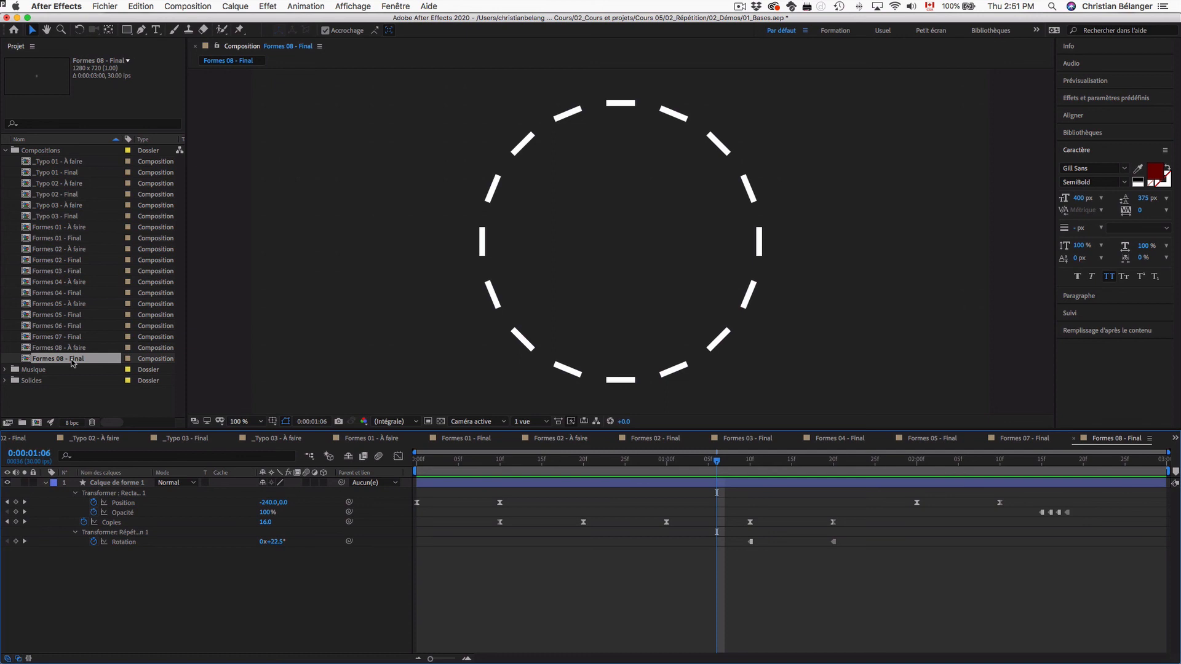
pyautogui.press(',')
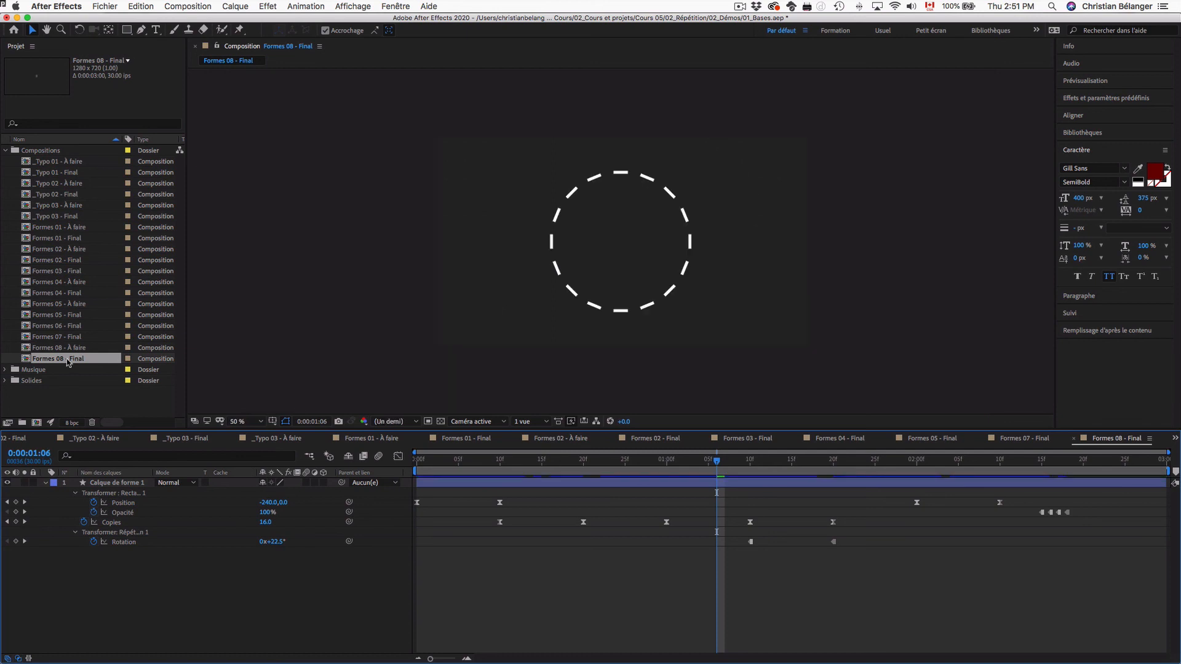